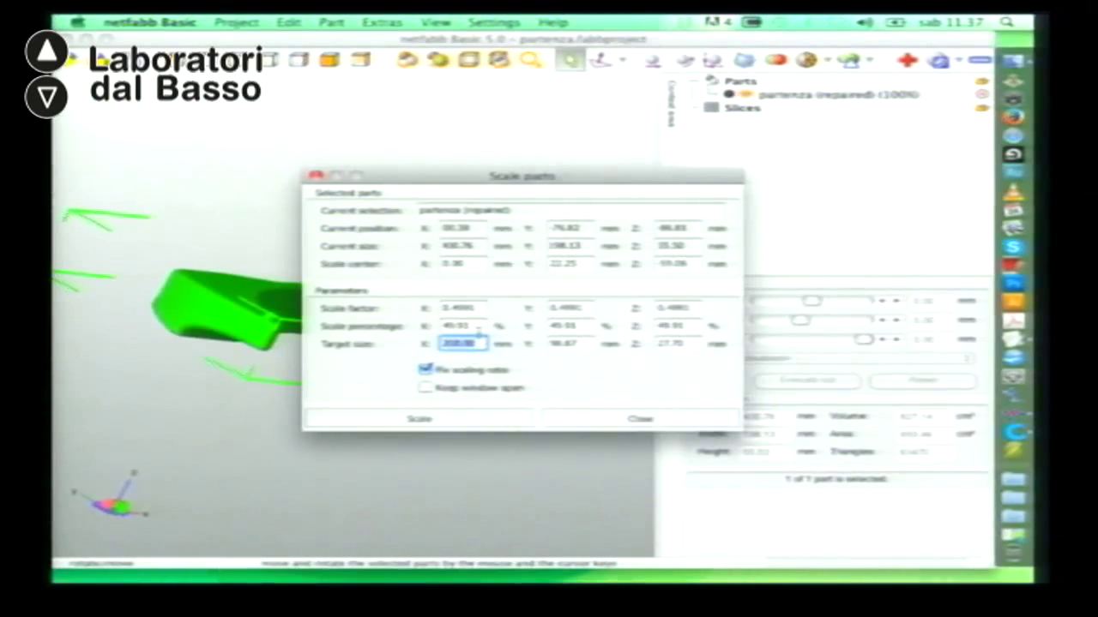
Step: Scale the selected part uniformly to 50 percent of its size
click(463, 326)
text(50)
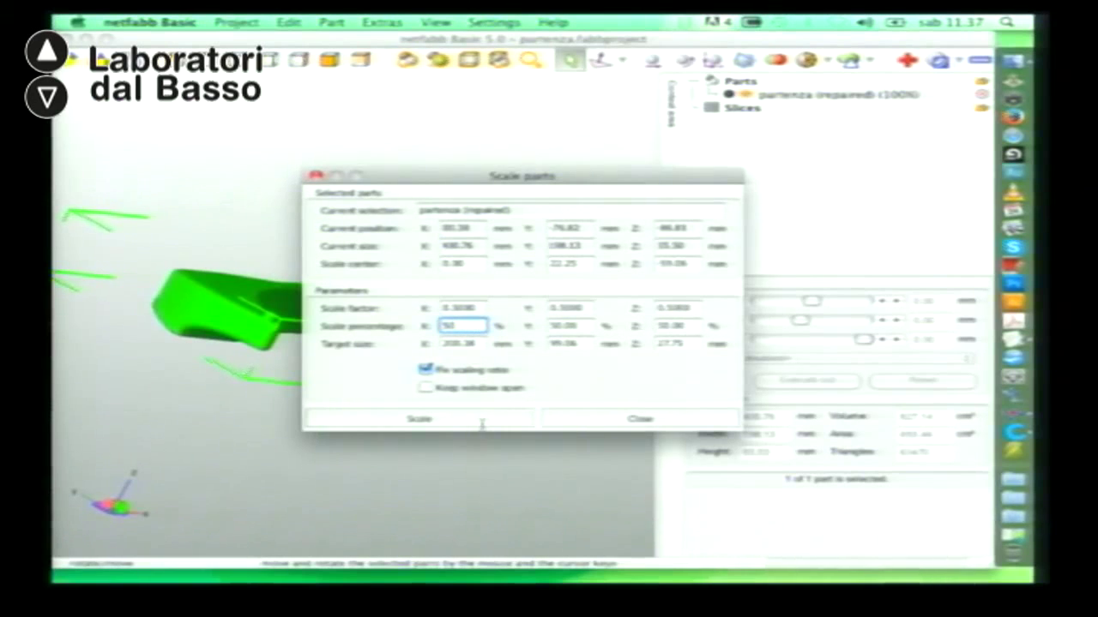
click(419, 418)
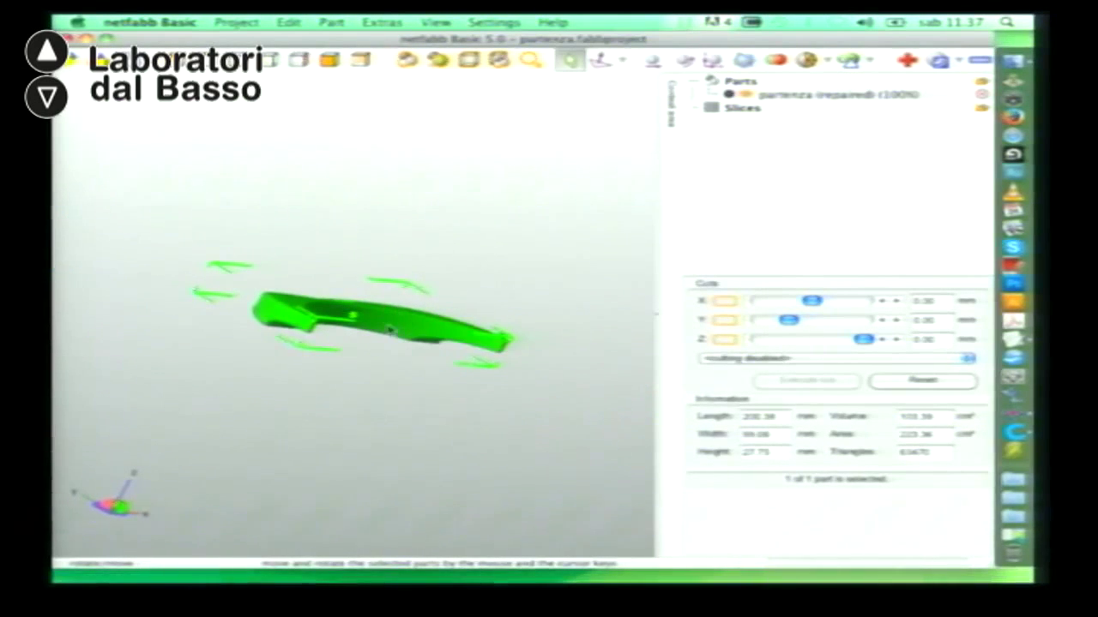
Step: Export the scaled part as an STL file named "partenza (repaired)" in the Vito folder
right_click(390, 329)
mouse_move(481, 367)
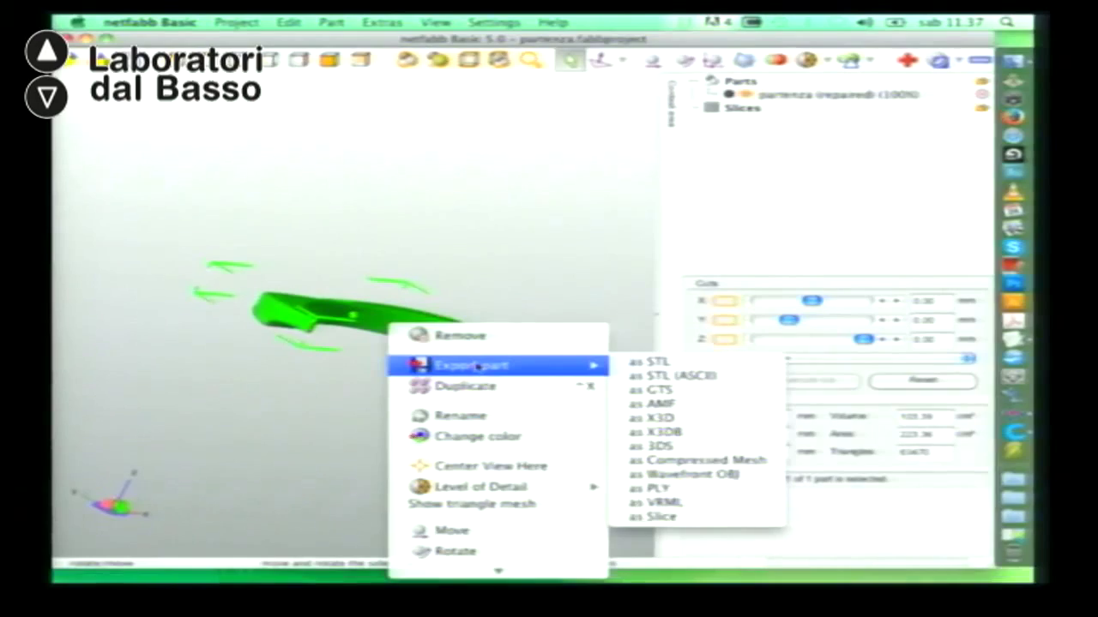
click(686, 367)
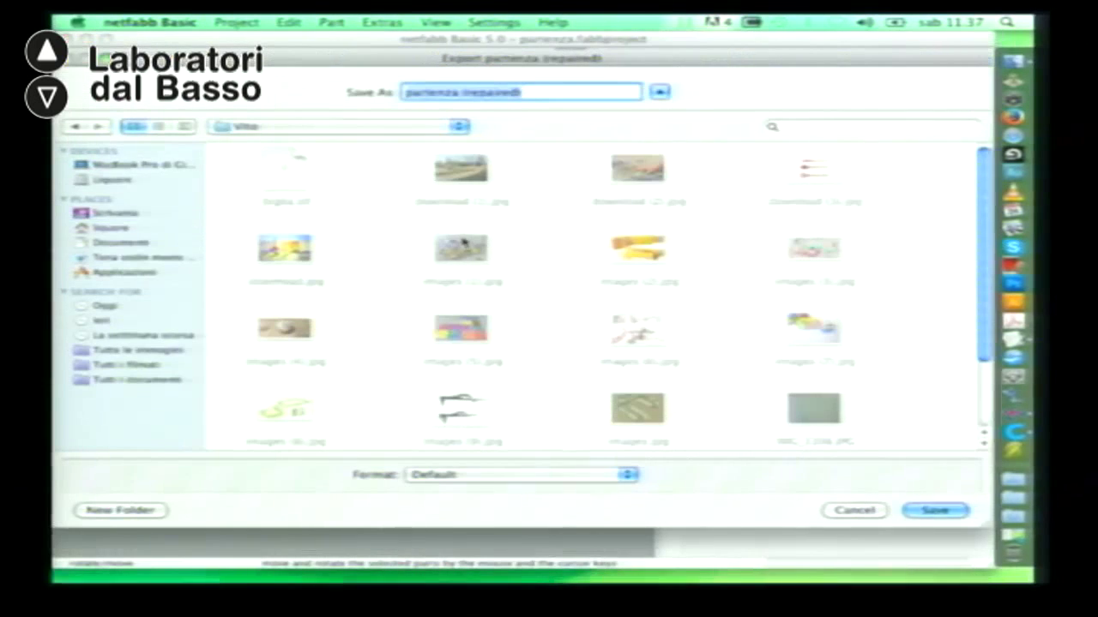
key(Return)
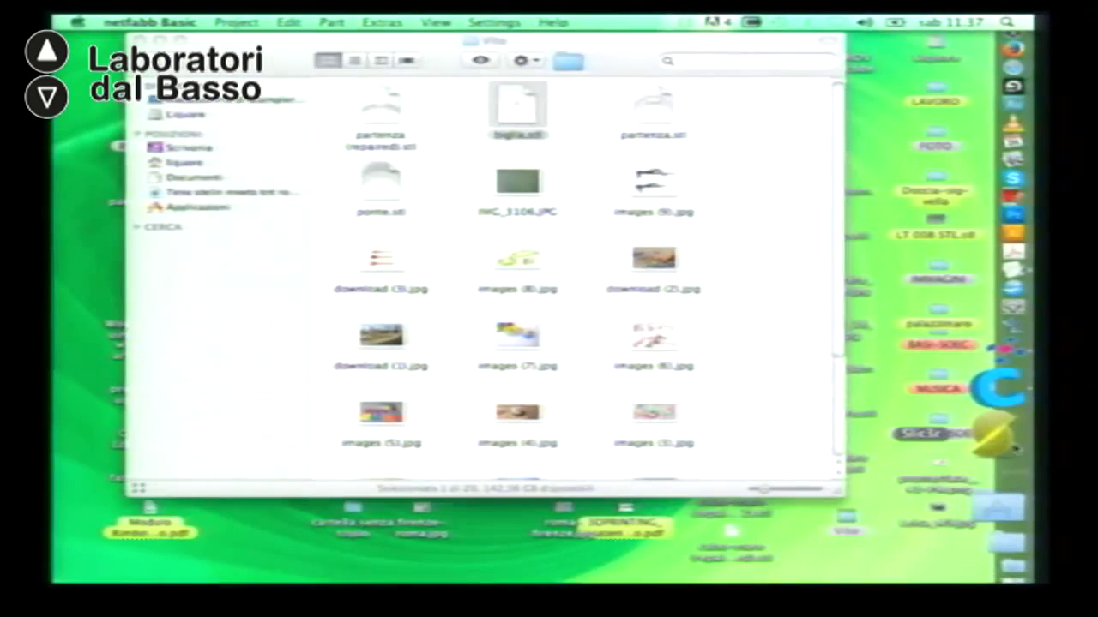
Step: Launch Slic3r and set the mode to Expert in its preferences
click(1012, 445)
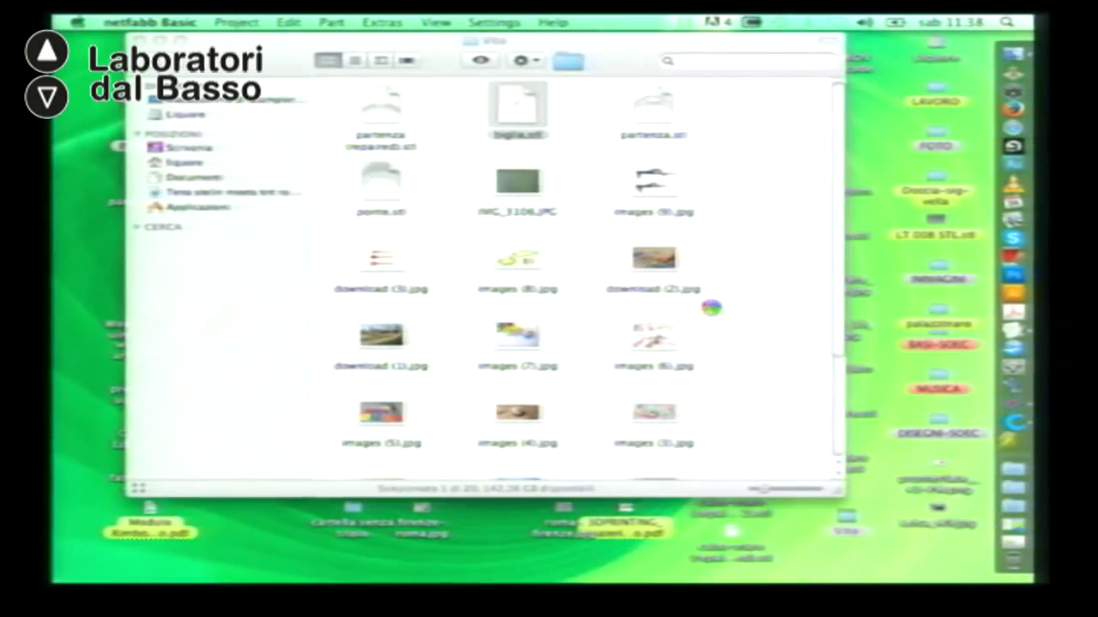
drag(658, 88, 660, 56)
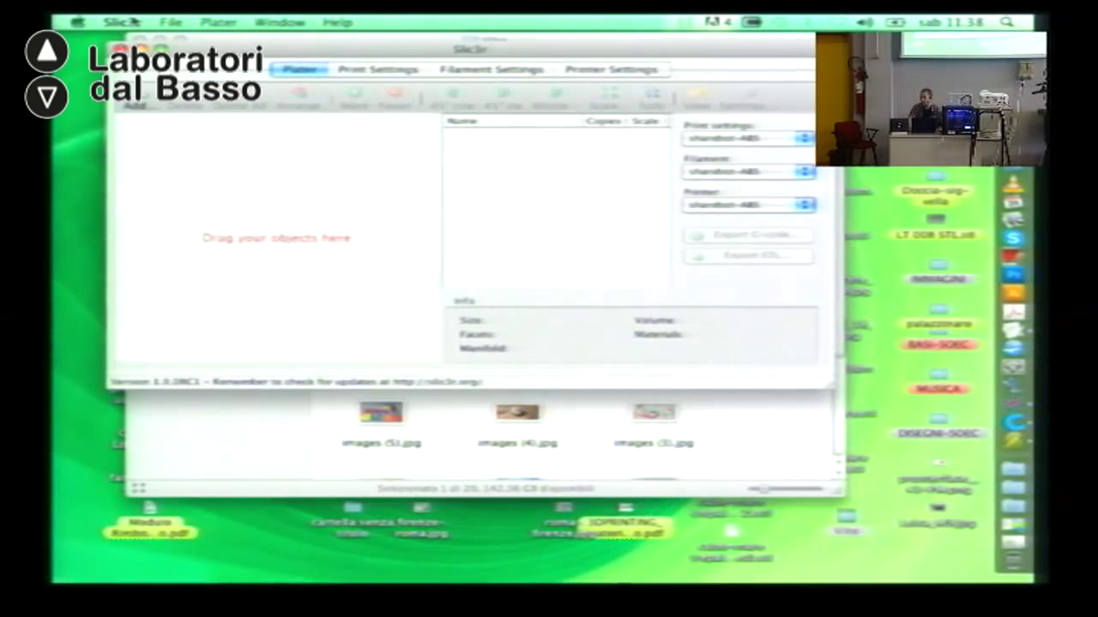
click(132, 21)
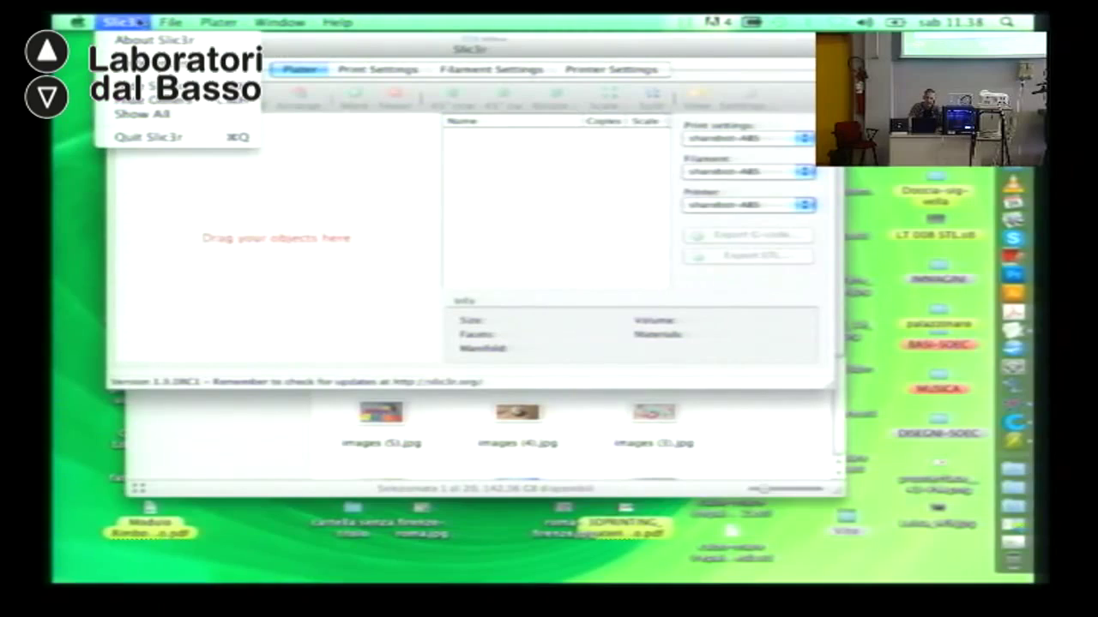
click(138, 61)
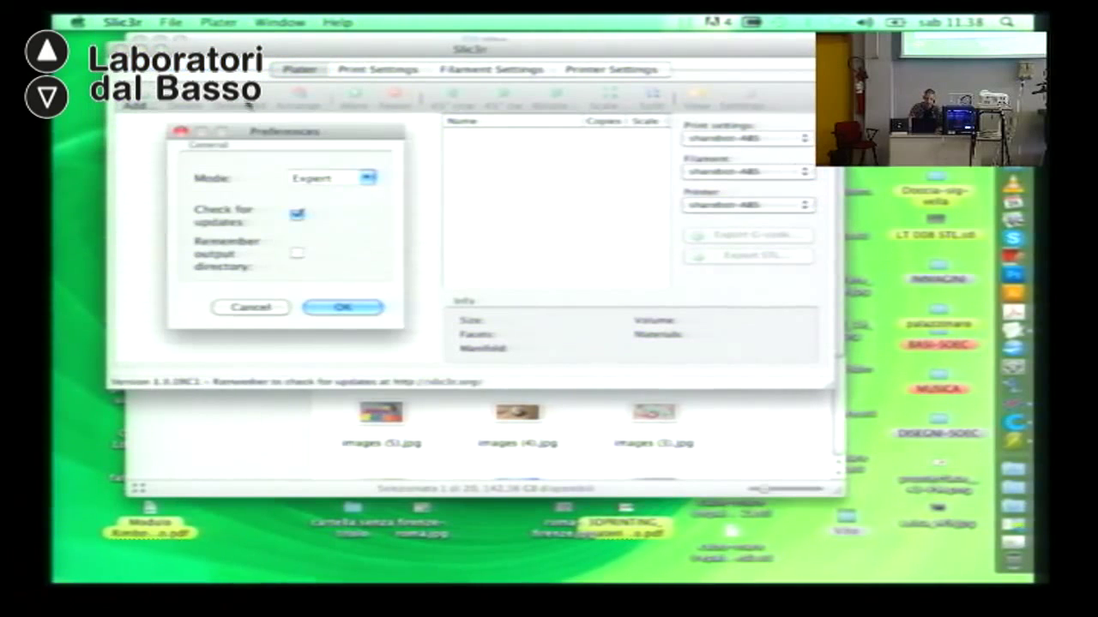
click(367, 178)
click(356, 194)
click(367, 177)
click(343, 210)
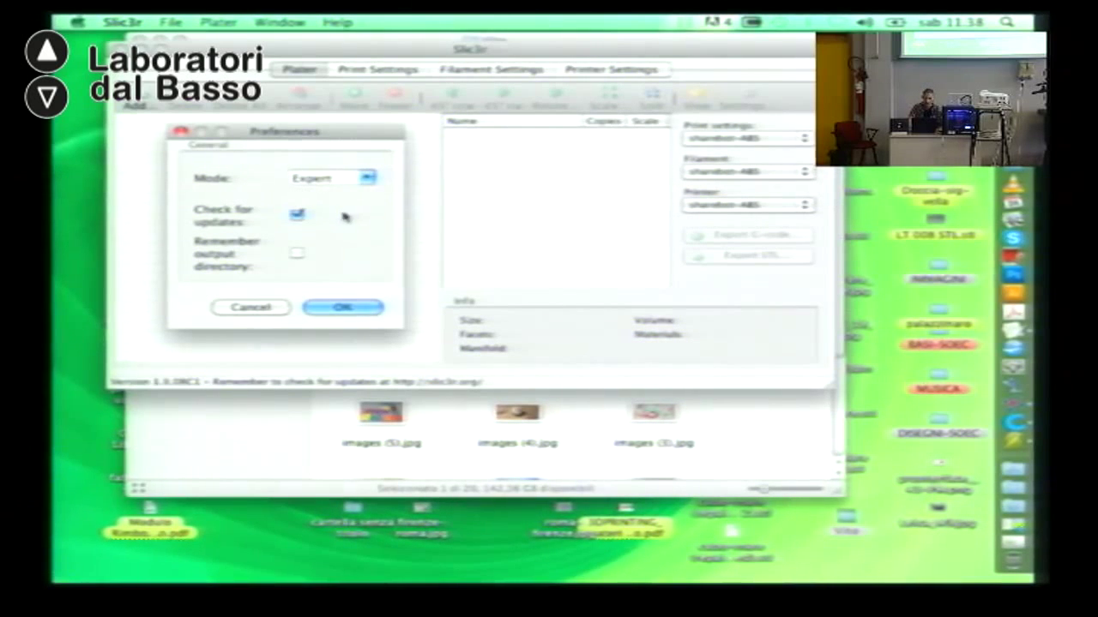
click(343, 310)
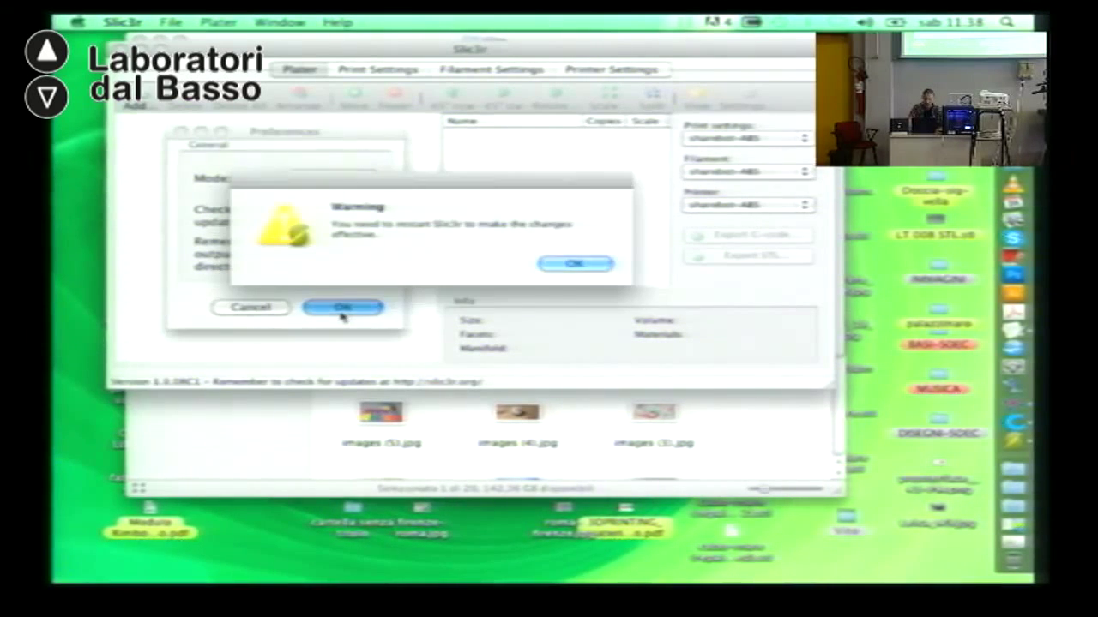
click(574, 266)
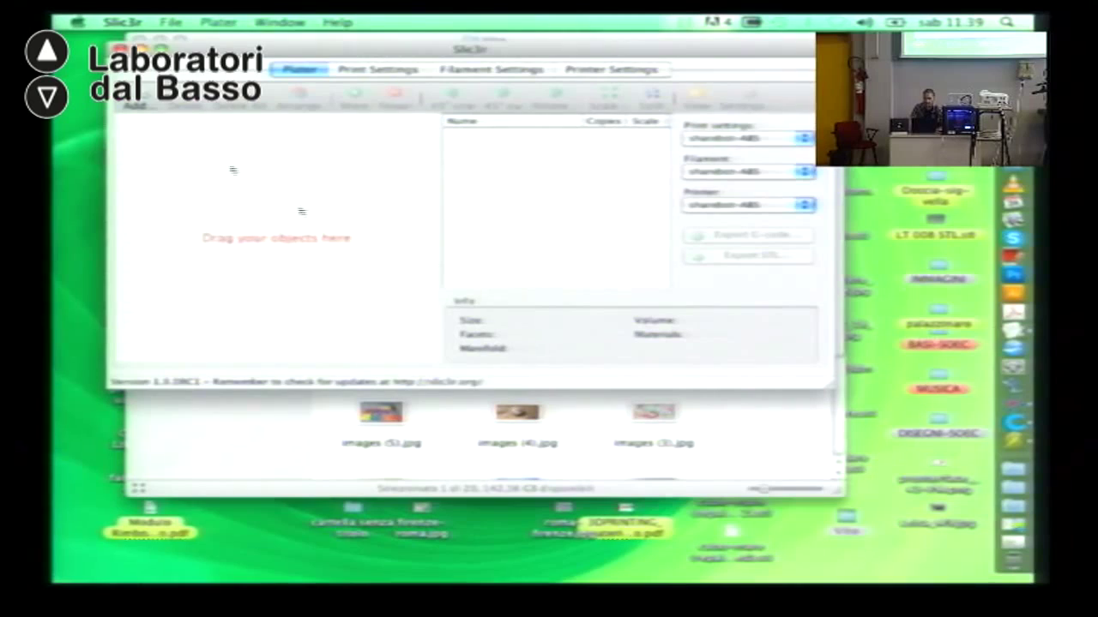
Step: Restart Slic3r and add partenza (repaired).stl from the Vito folder on the desktop to the plater
key(super+q)
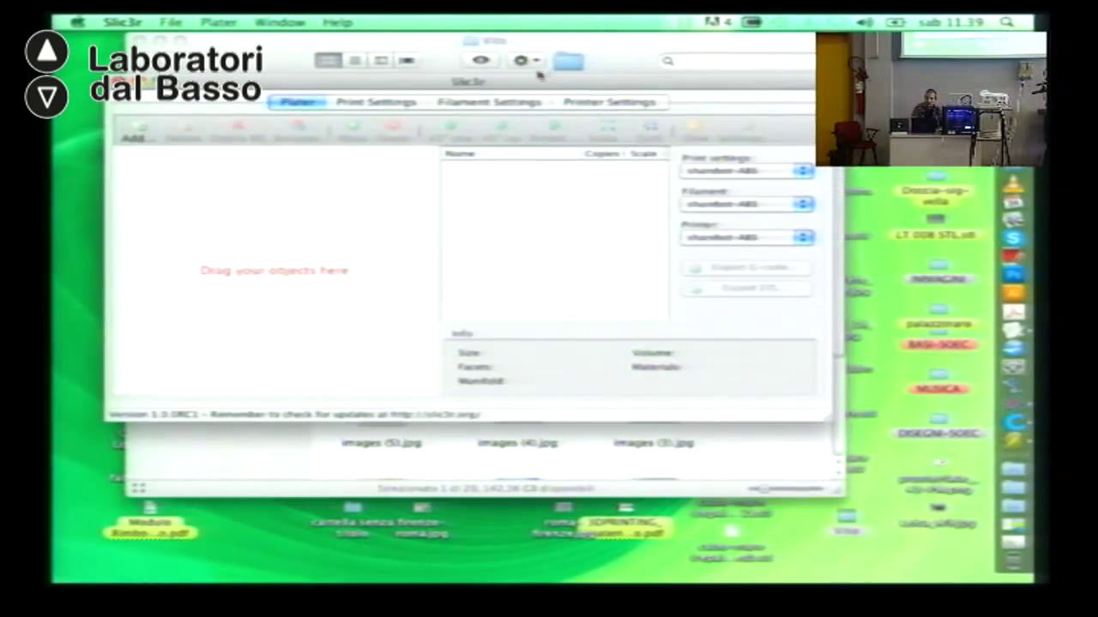
drag(525, 87, 522, 64)
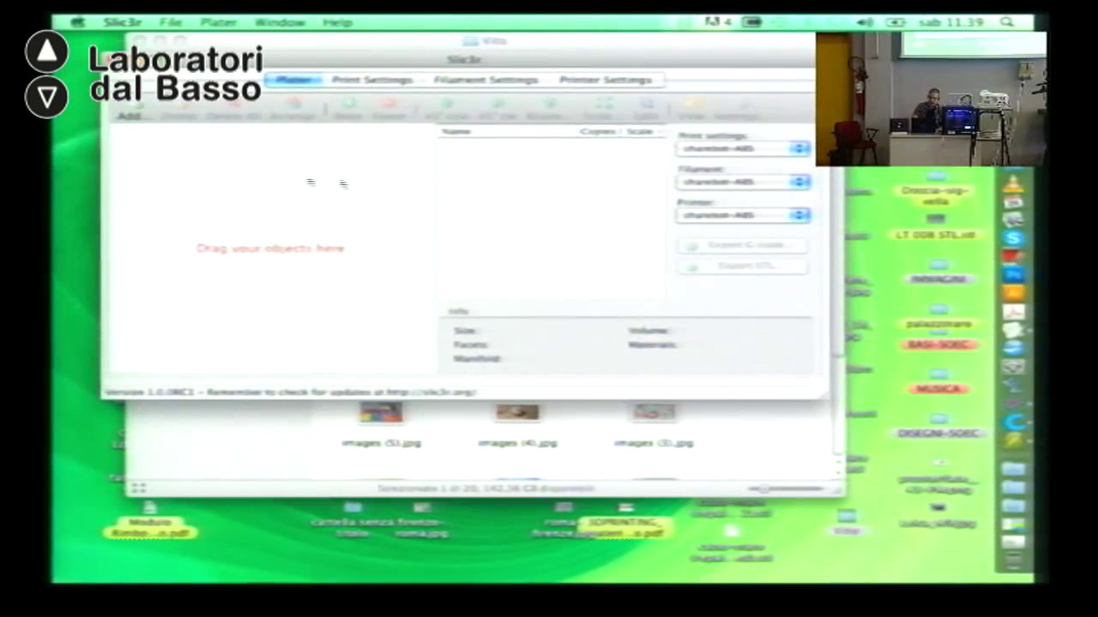
click(127, 115)
scroll(544, 241, down, 10)
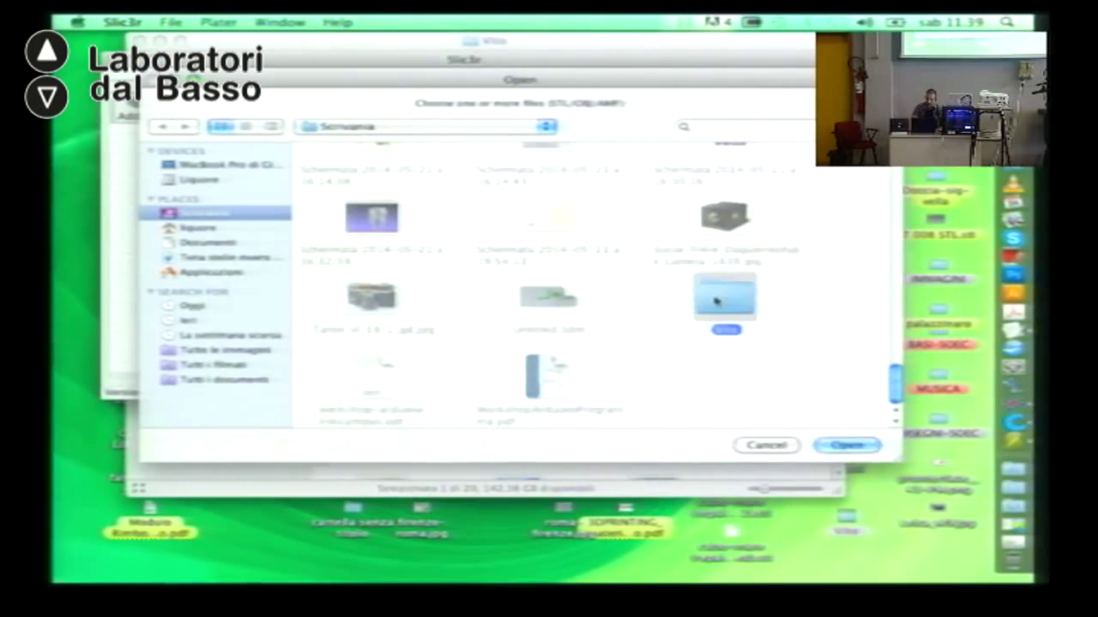
double_click(743, 293)
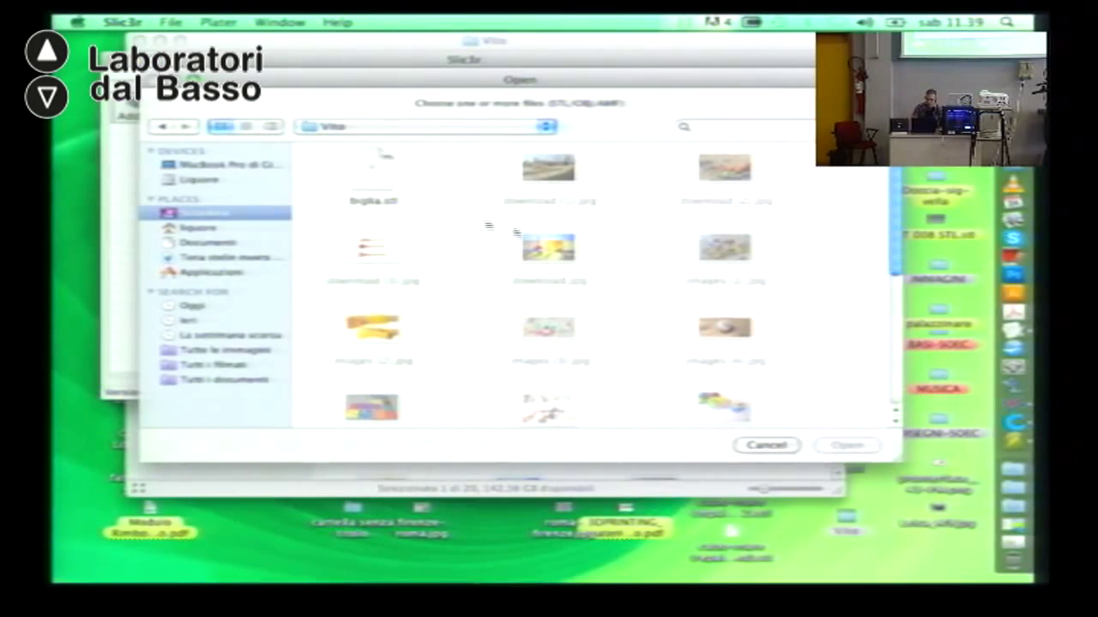
scroll(497, 232, down, 5)
double_click(723, 300)
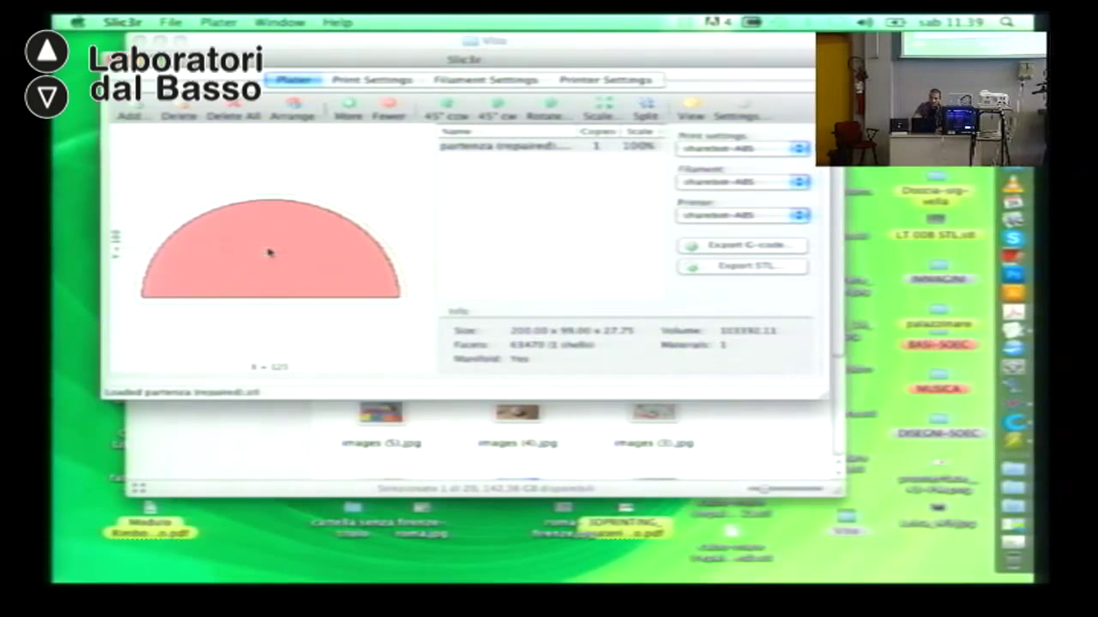
Step: Inspect the loaded part in the 3D preview from the front, and close the preview
double_click(269, 253)
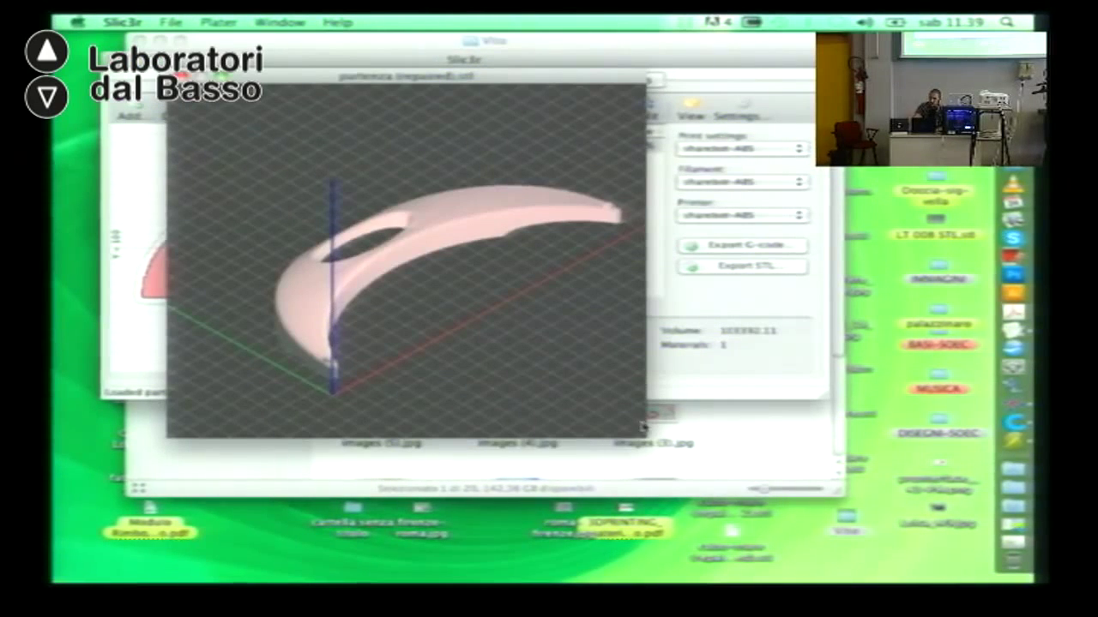
drag(562, 393, 446, 328)
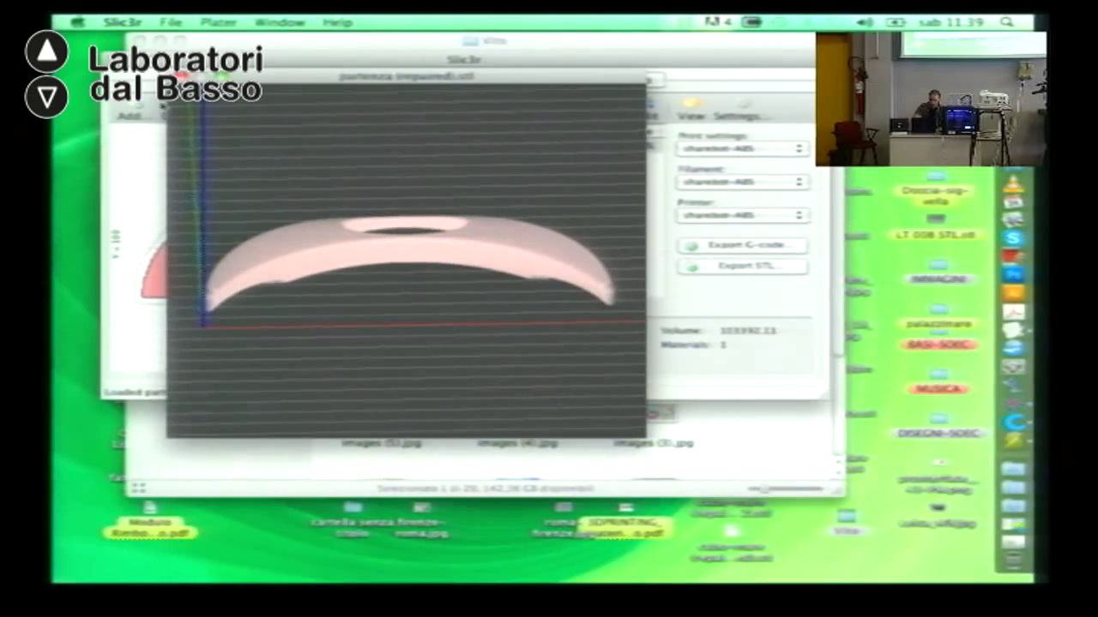
click(177, 75)
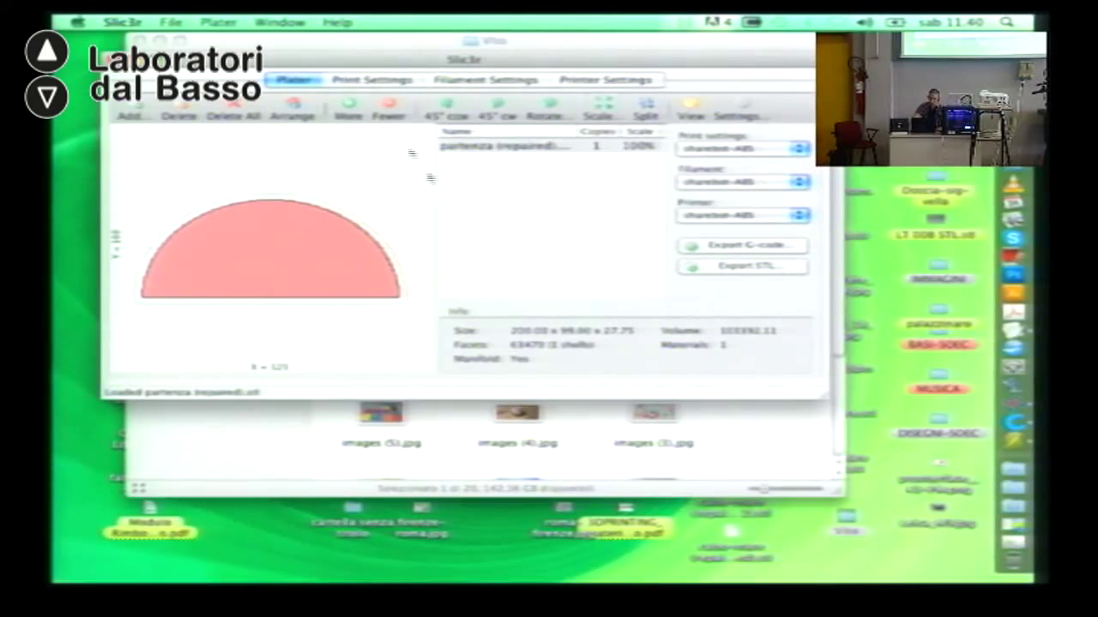
Step: Review the layer height and perimeter options and the speed values in the print settings
click(357, 83)
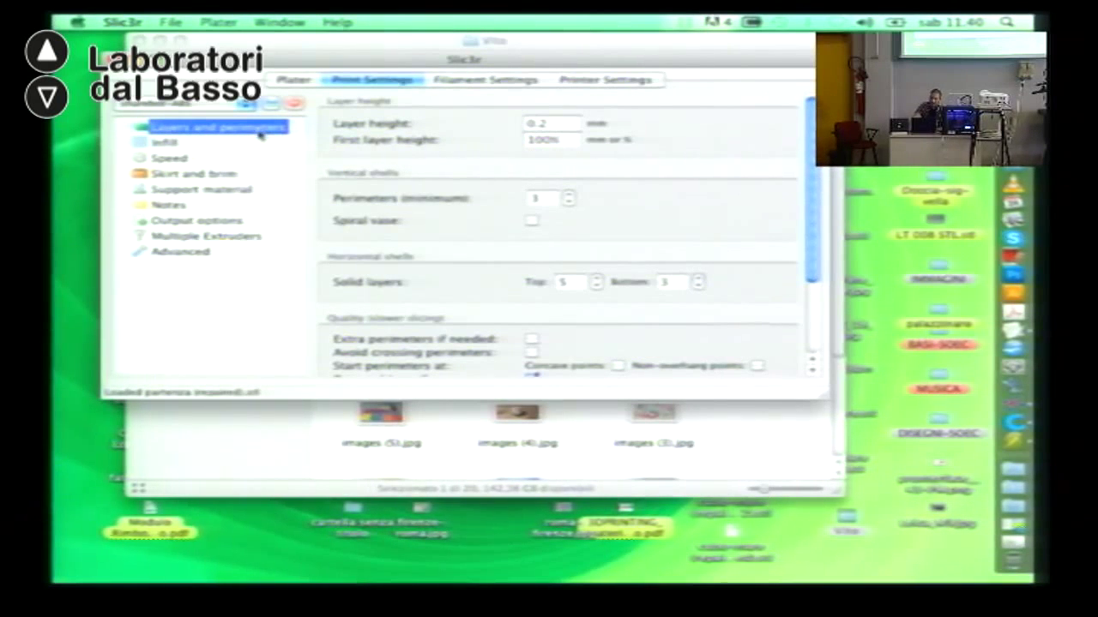
click(571, 123)
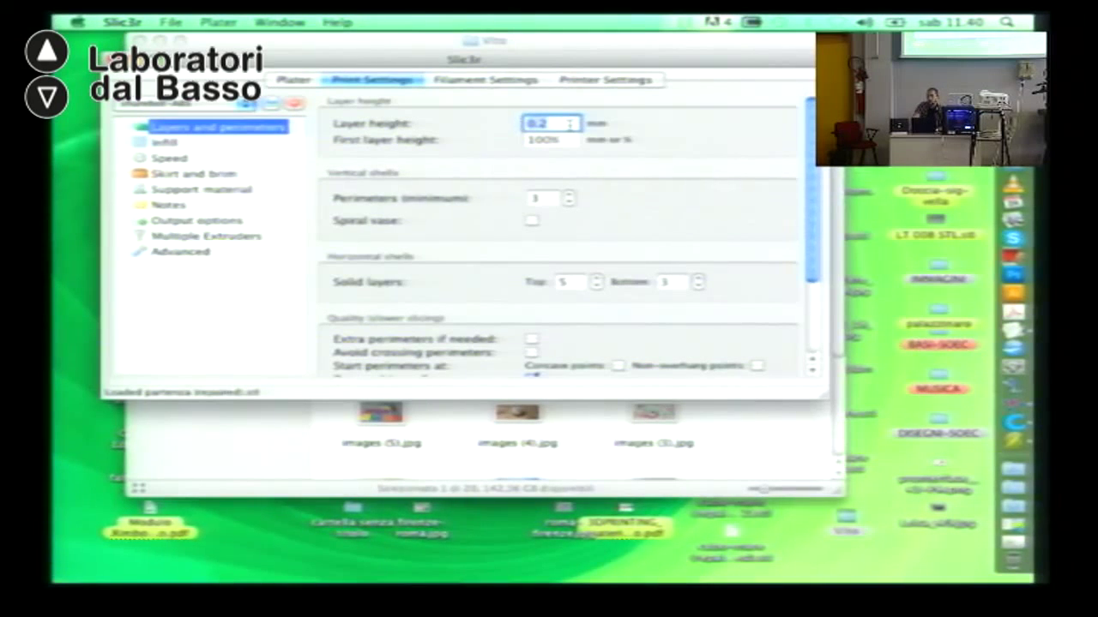
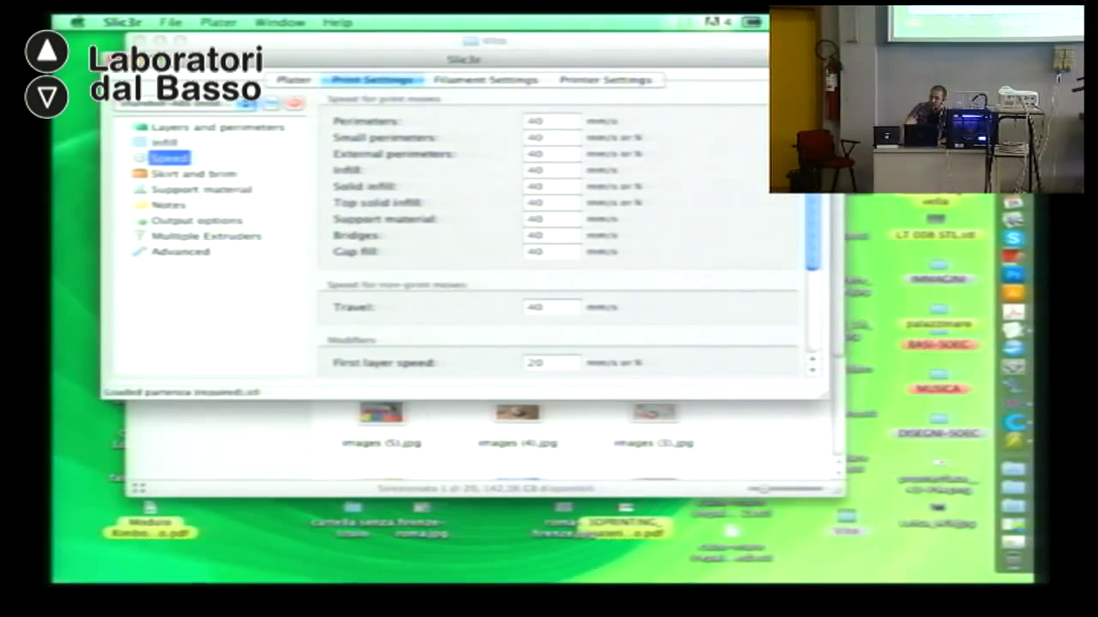
scroll(813, 248, down, 4)
scroll(813, 248, down, 2)
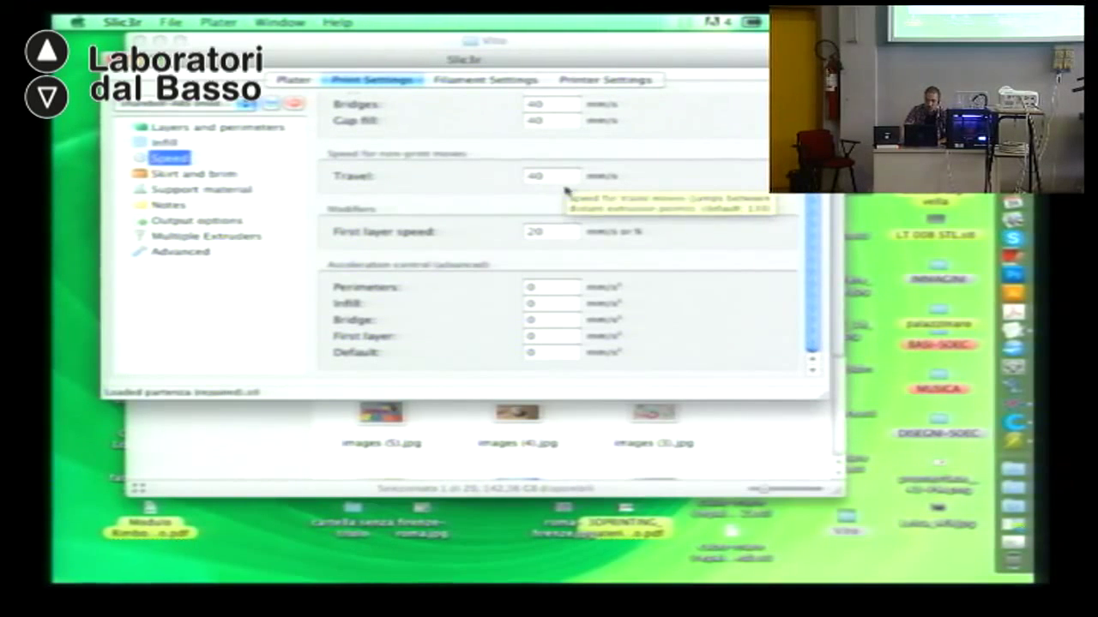
Step: Examine the support material print settings, including the pattern choices available for supports and raft
click(199, 178)
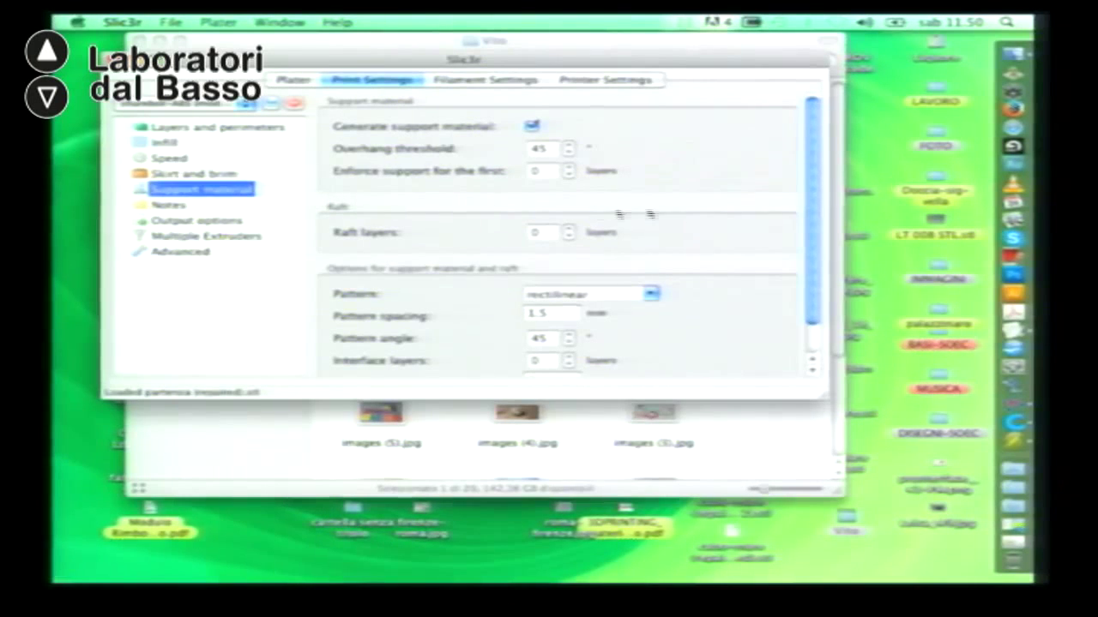
mouse_move(809, 153)
mouse_down()
mouse_move(816, 177)
mouse_move(815, 148)
mouse_up()
drag(566, 60, 579, 84)
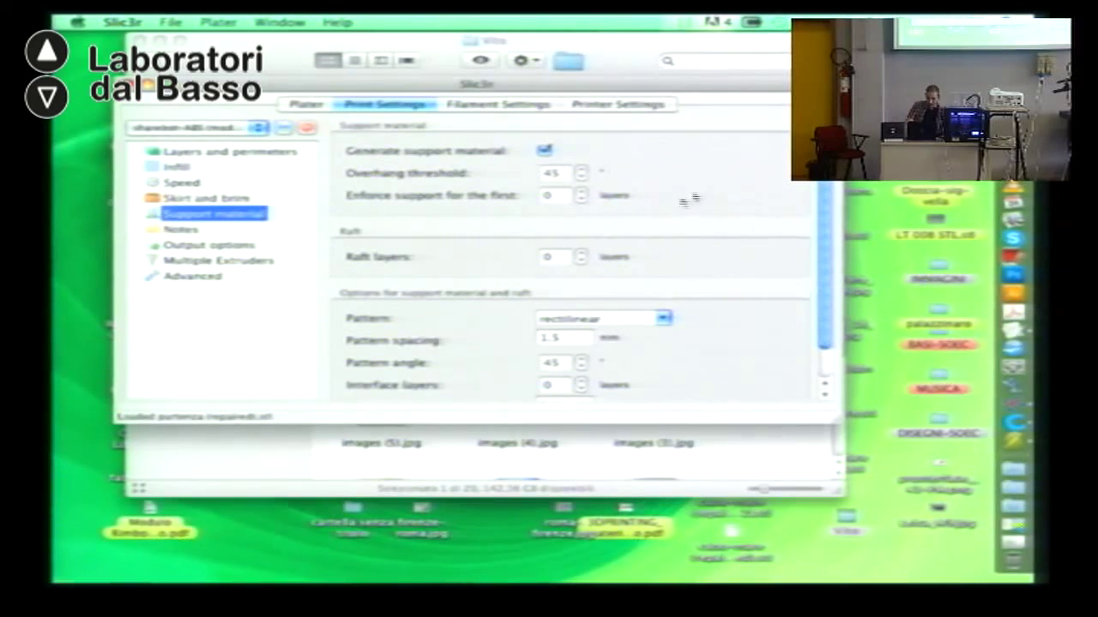
scroll(825, 213, down, 2)
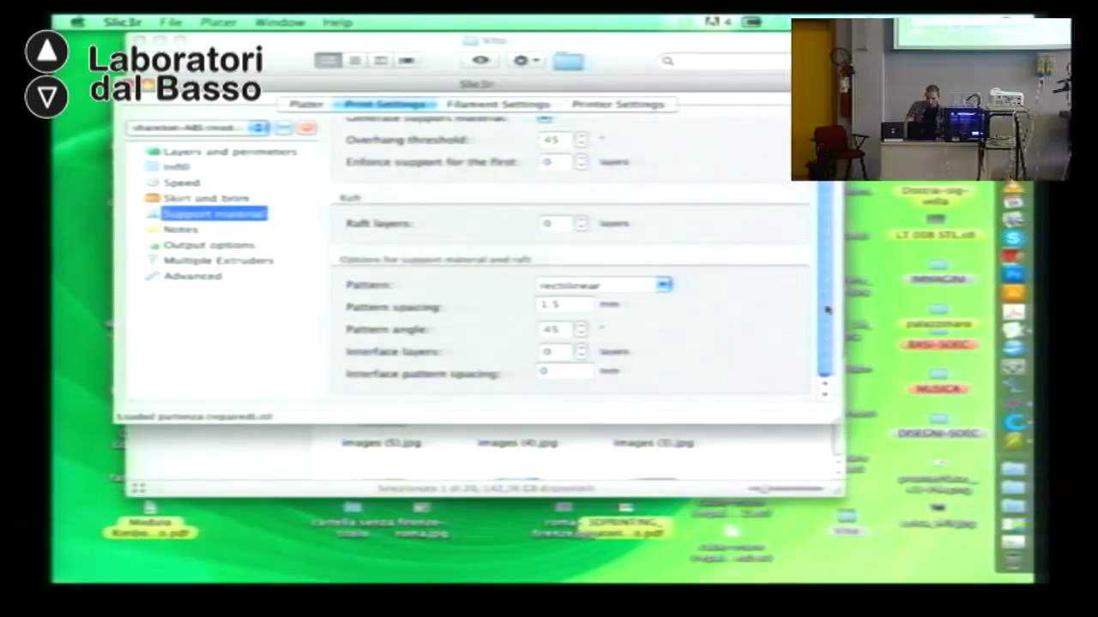
click(660, 286)
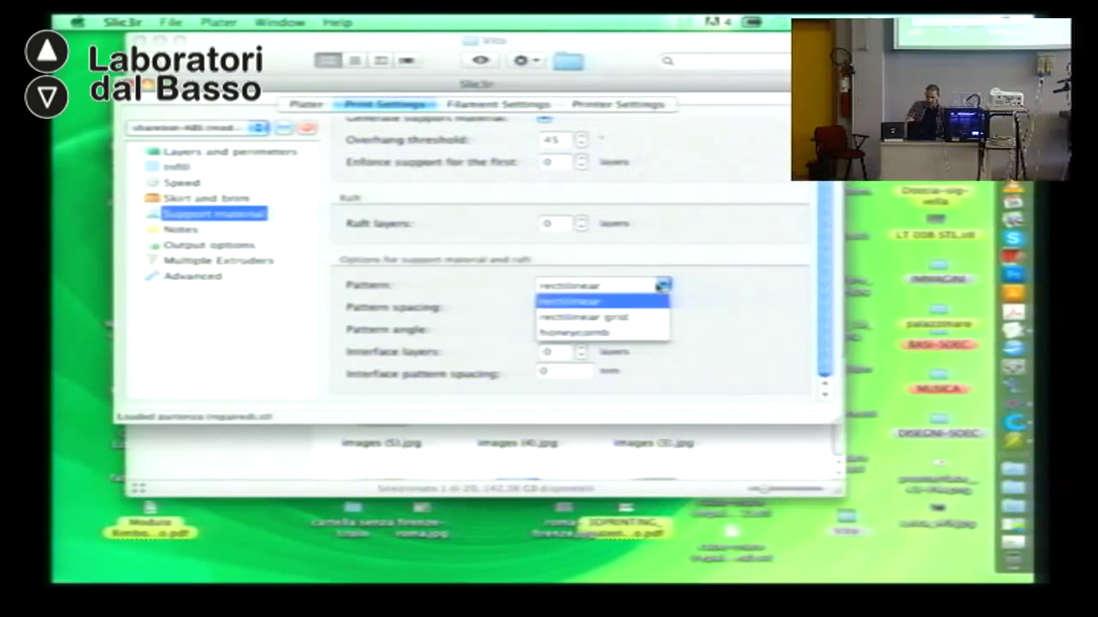
click(768, 294)
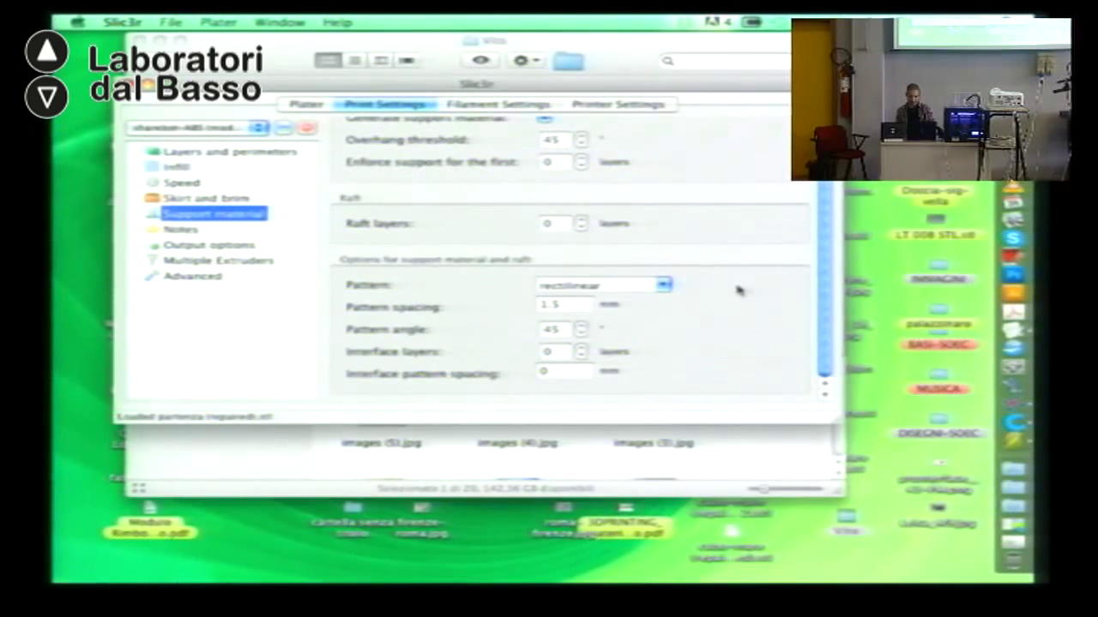
click(663, 289)
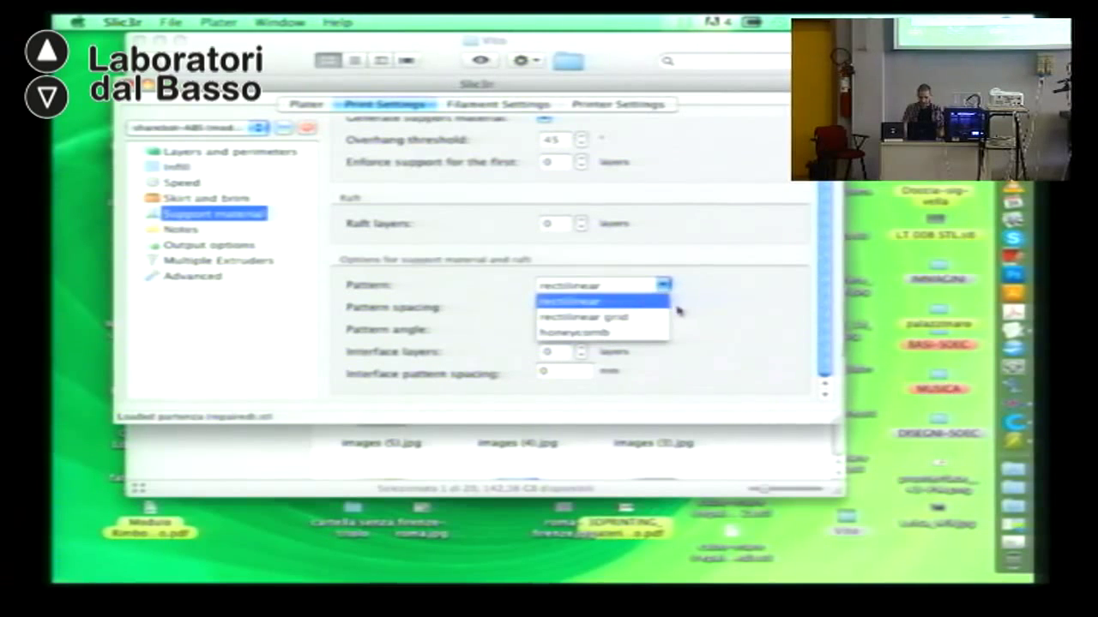
click(780, 316)
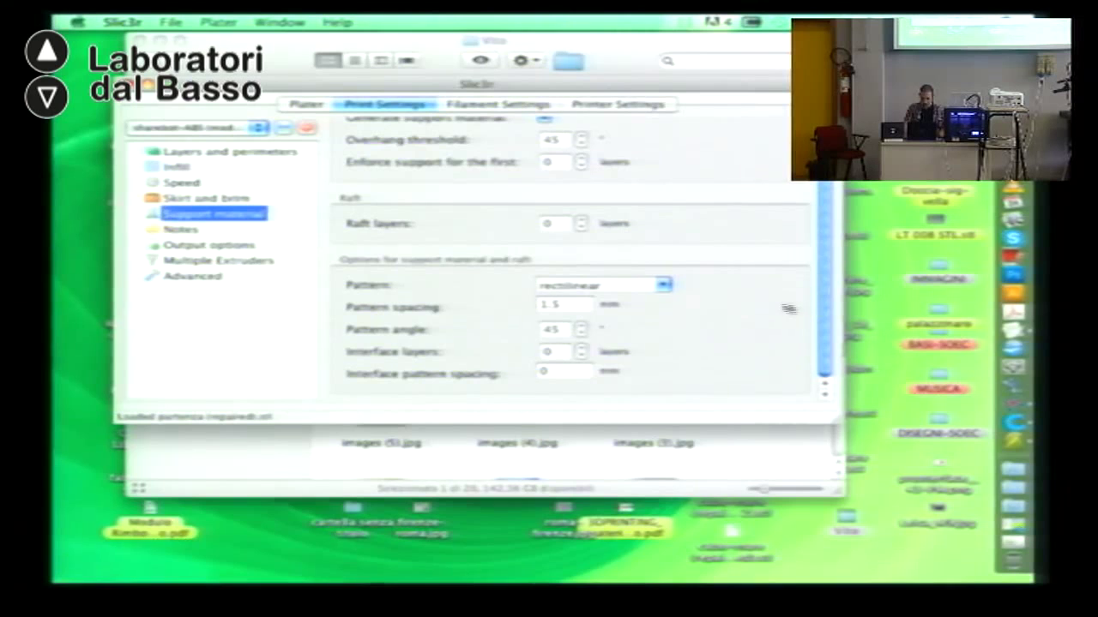
scroll(821, 306, up, 2)
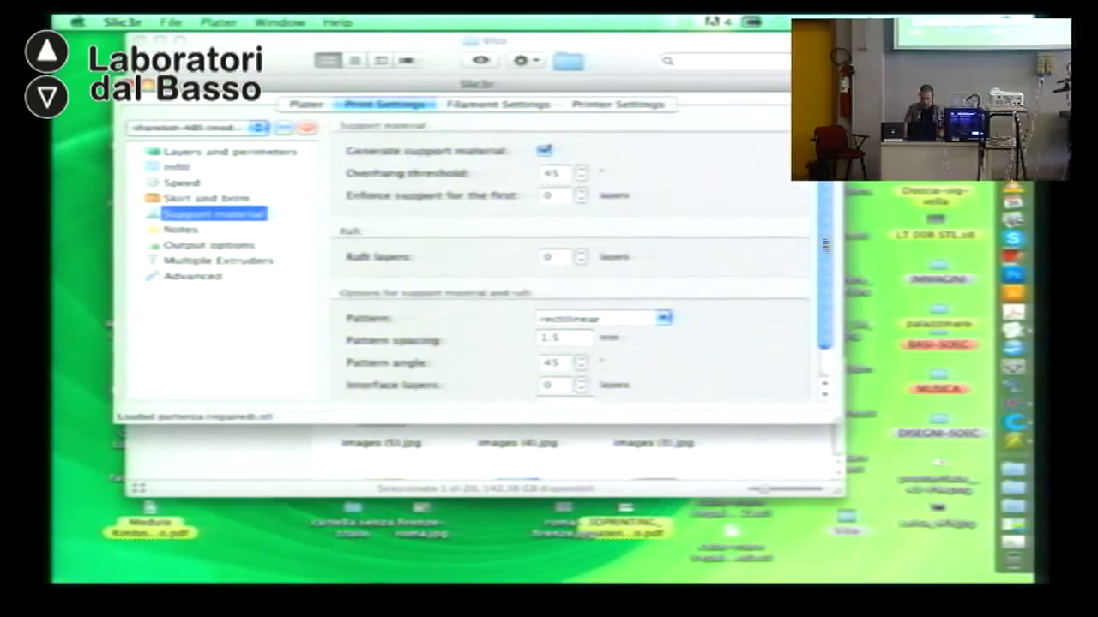
Step: Look through the notes, output, advanced extrusion width and multiple extruder print settings
click(184, 230)
click(190, 246)
click(207, 264)
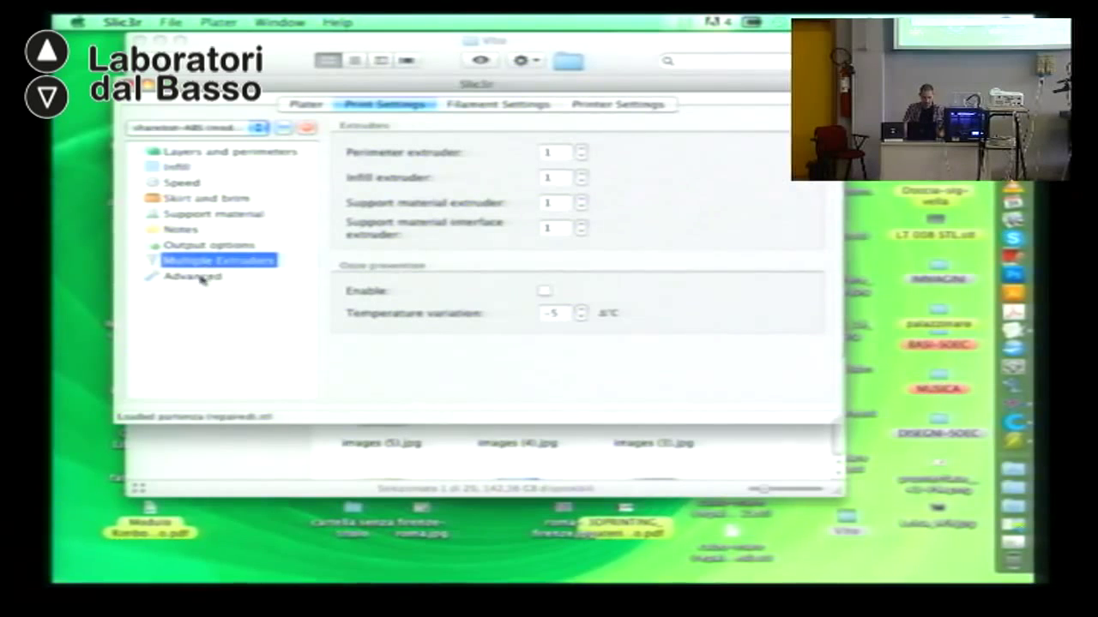
click(190, 277)
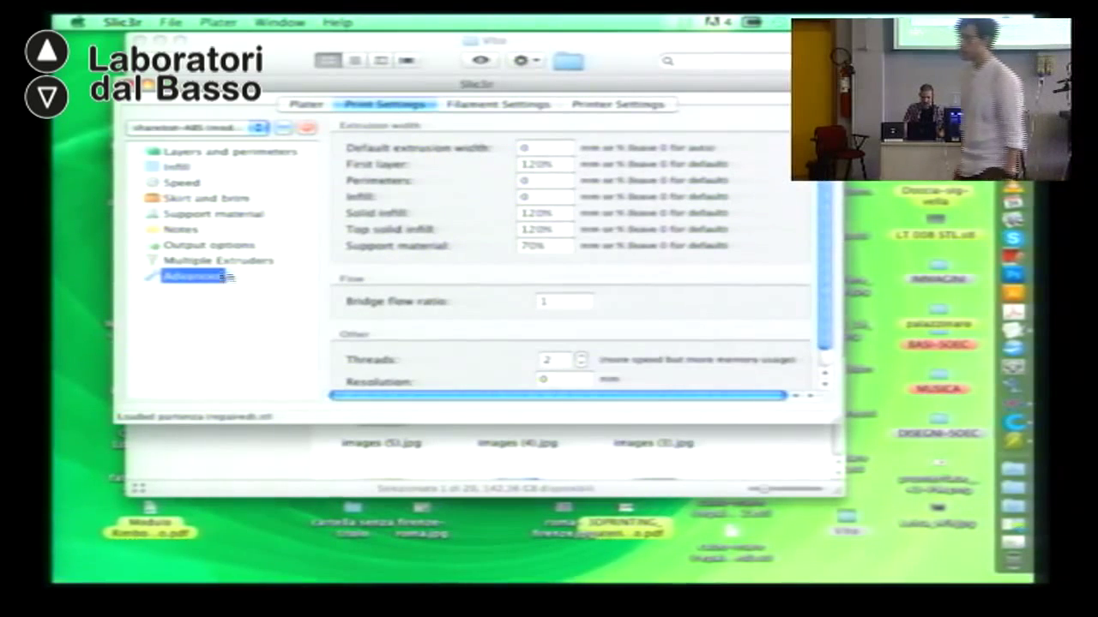
click(205, 261)
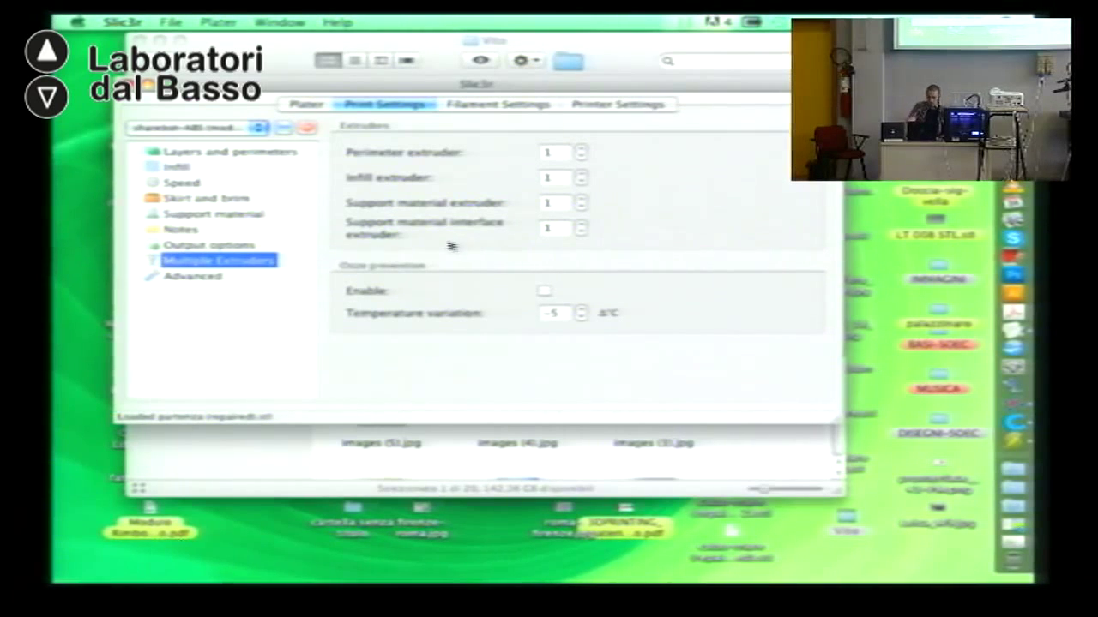
Step: Review the filament diameter and temperature settings, and the cooling options down to the minimum print speed
click(477, 108)
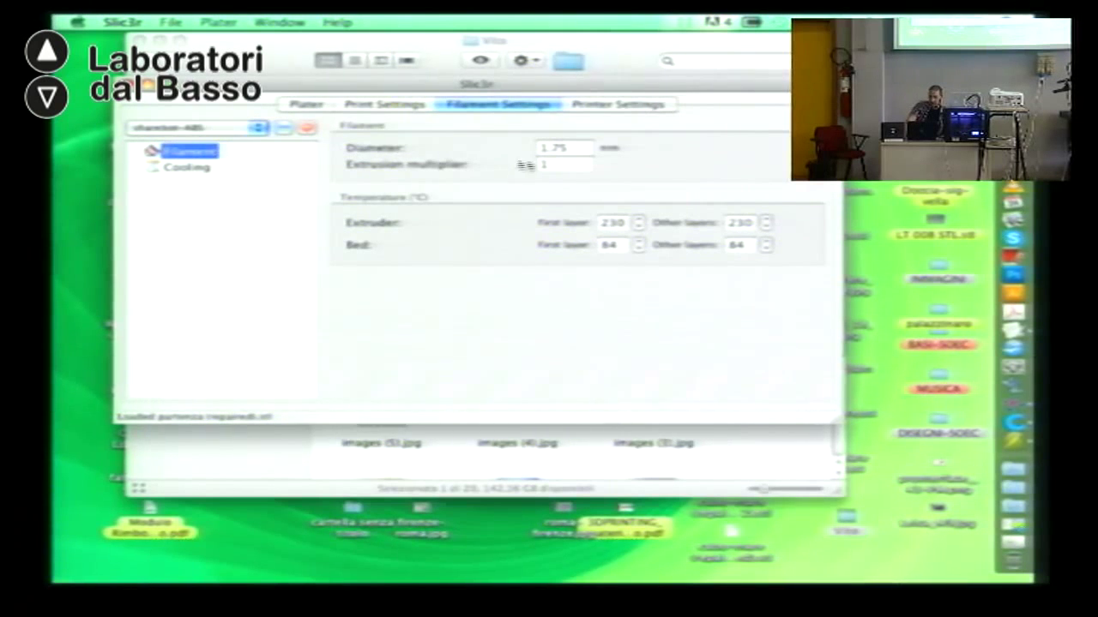
click(577, 153)
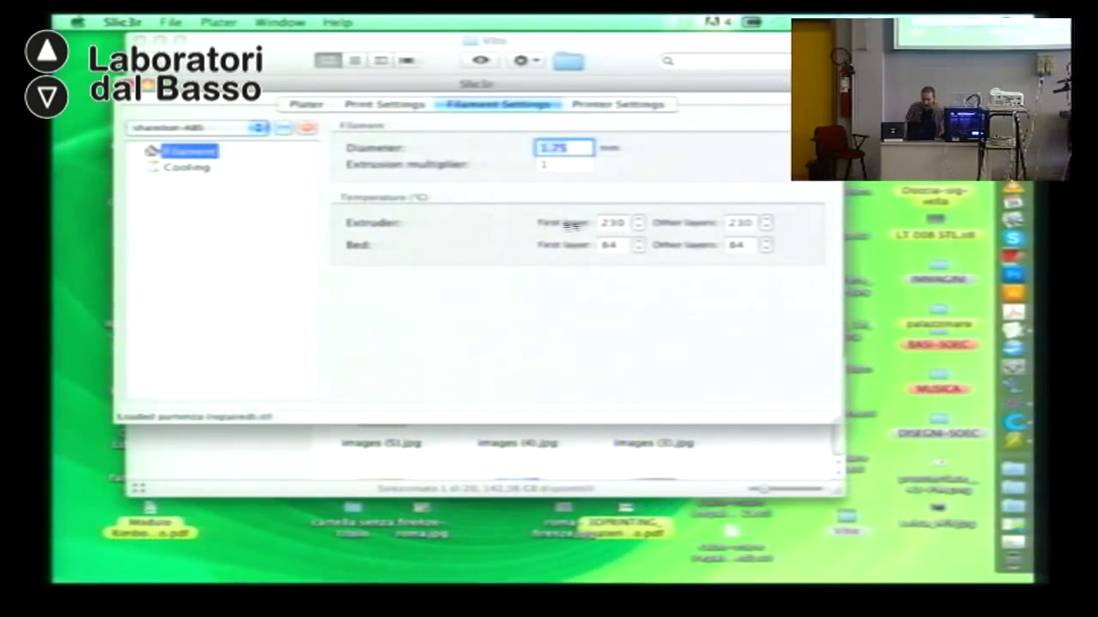
mouse_move(609, 221)
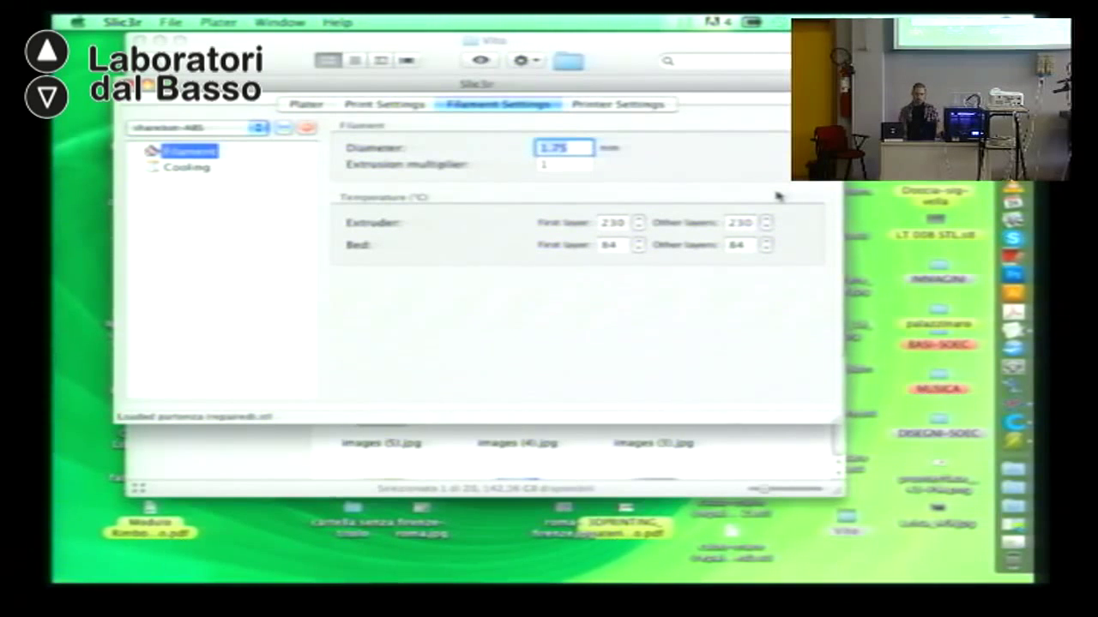
click(203, 167)
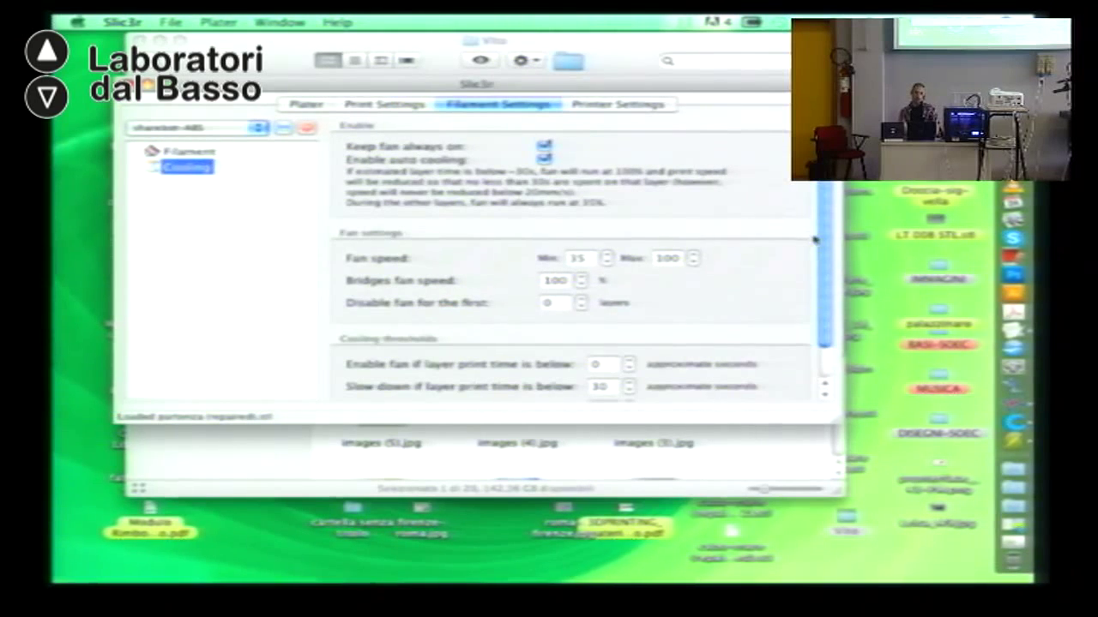
scroll(830, 246, down, 3)
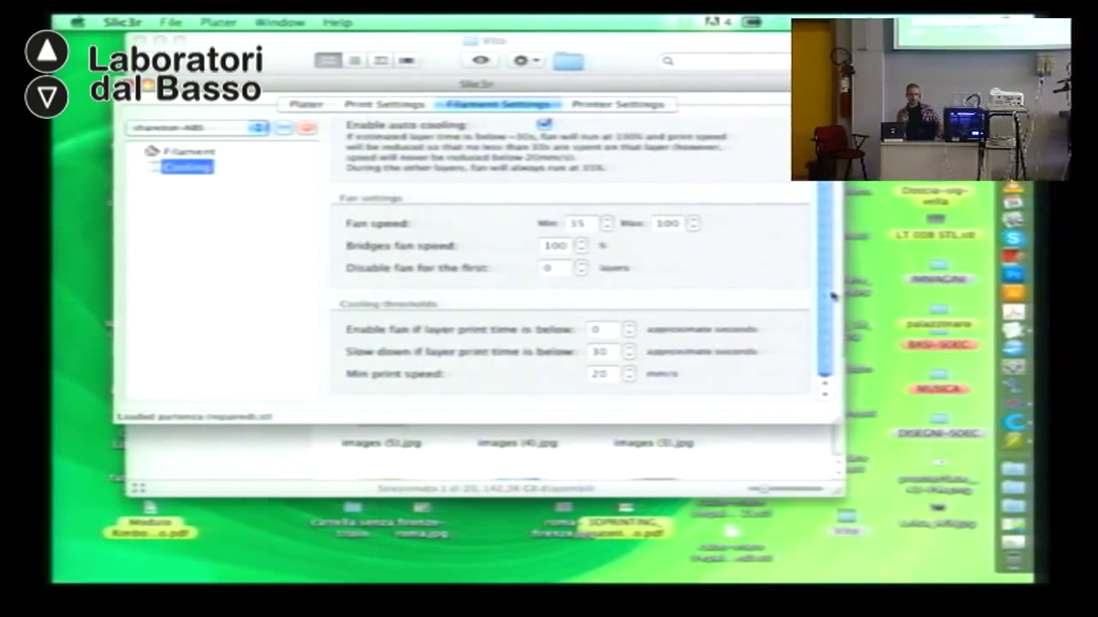
Step: Examine the general printer settings and the available G-code flavors, keeping RepRap (Marlin/Sprinter/Repetier) selected
click(619, 105)
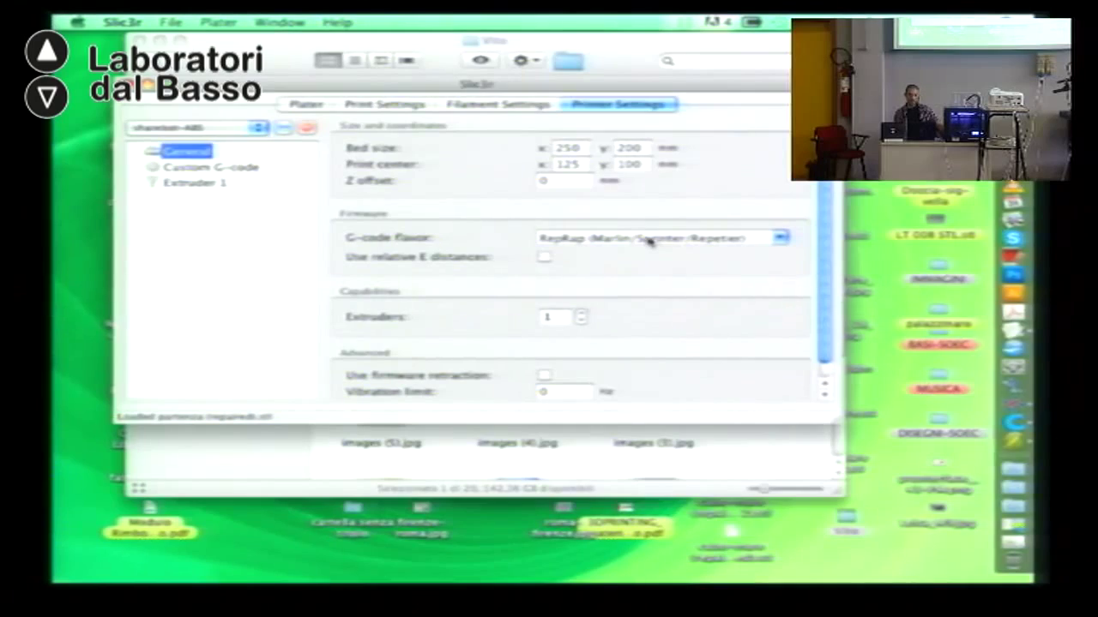
click(780, 239)
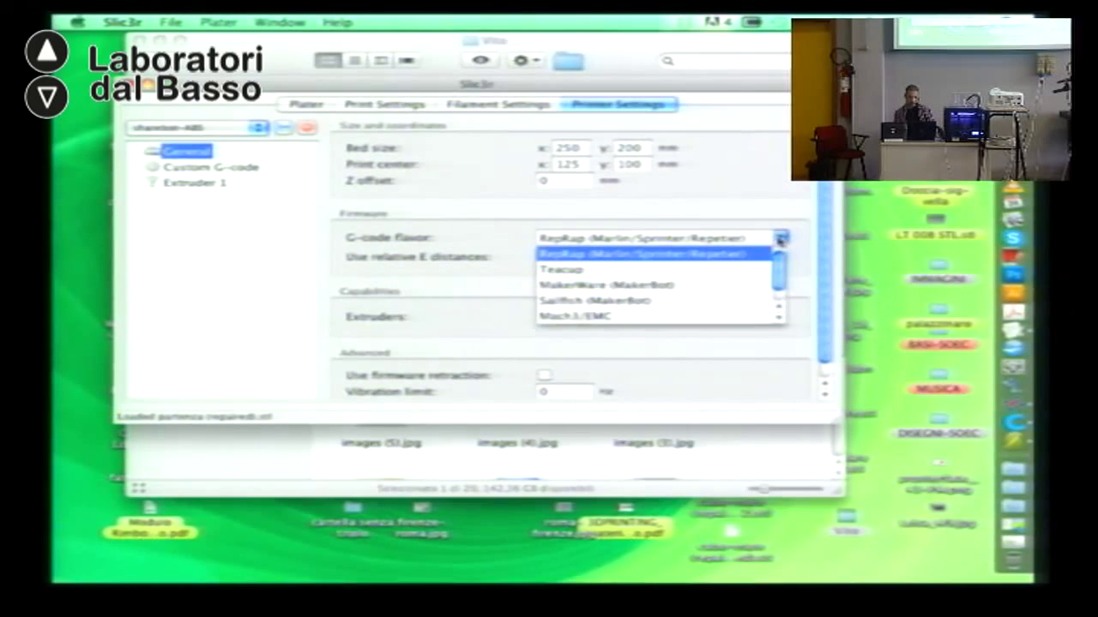
scroll(779, 274, down, 1)
scroll(779, 257, up, 1)
click(664, 255)
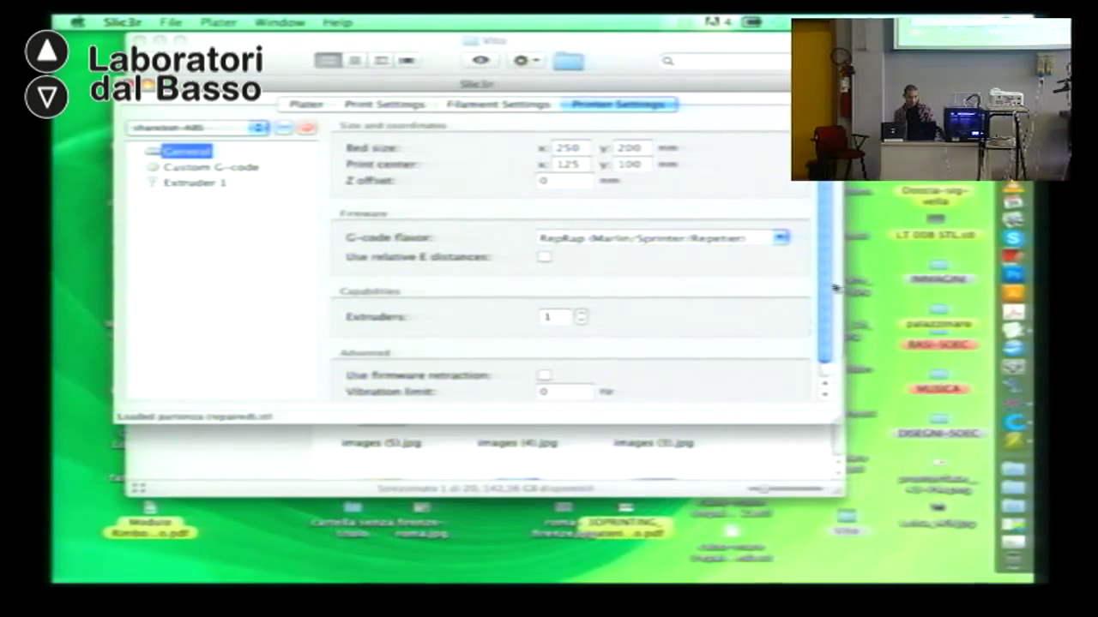
scroll(828, 289, down, 1)
Step: Show the printer's custom G-code from its first start line, with the window enlarged to fit all G-code sections
click(218, 169)
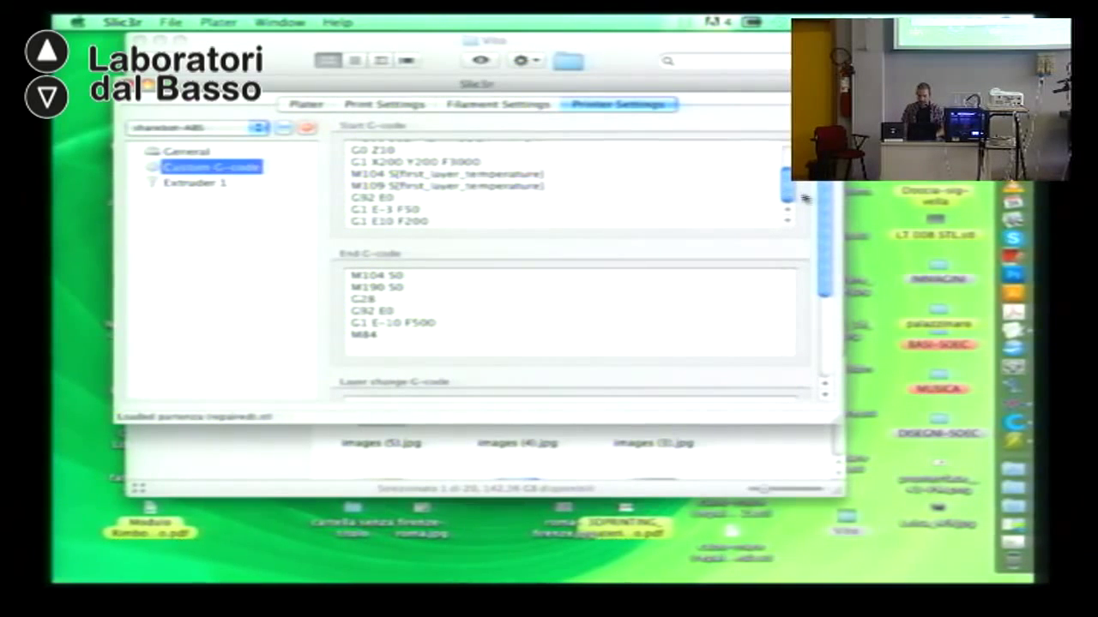
drag(787, 188, 786, 158)
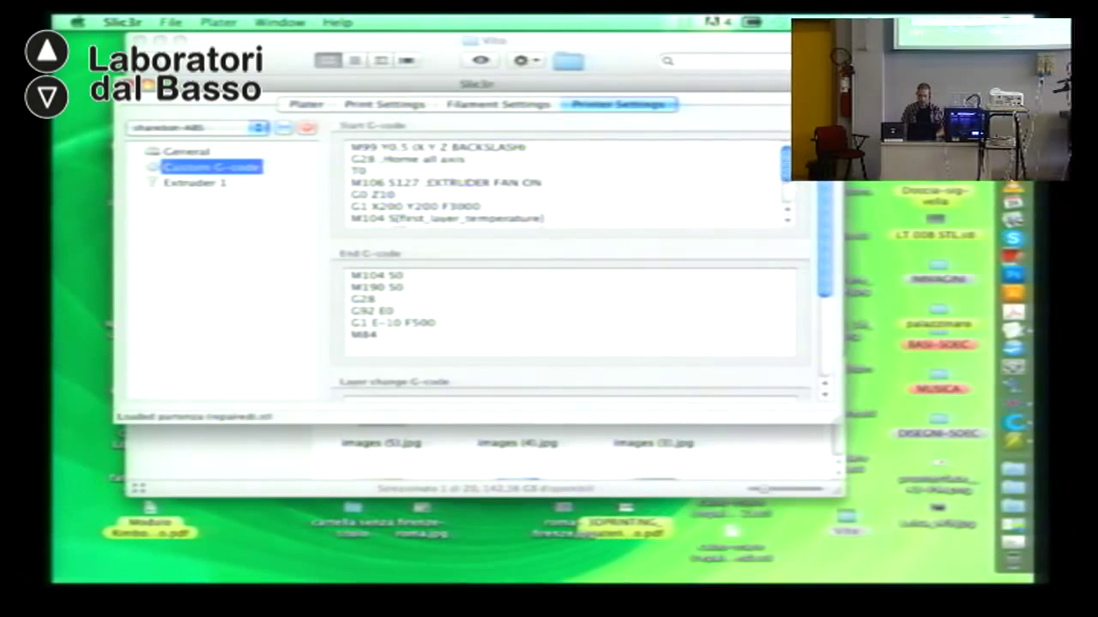
drag(842, 426, 931, 548)
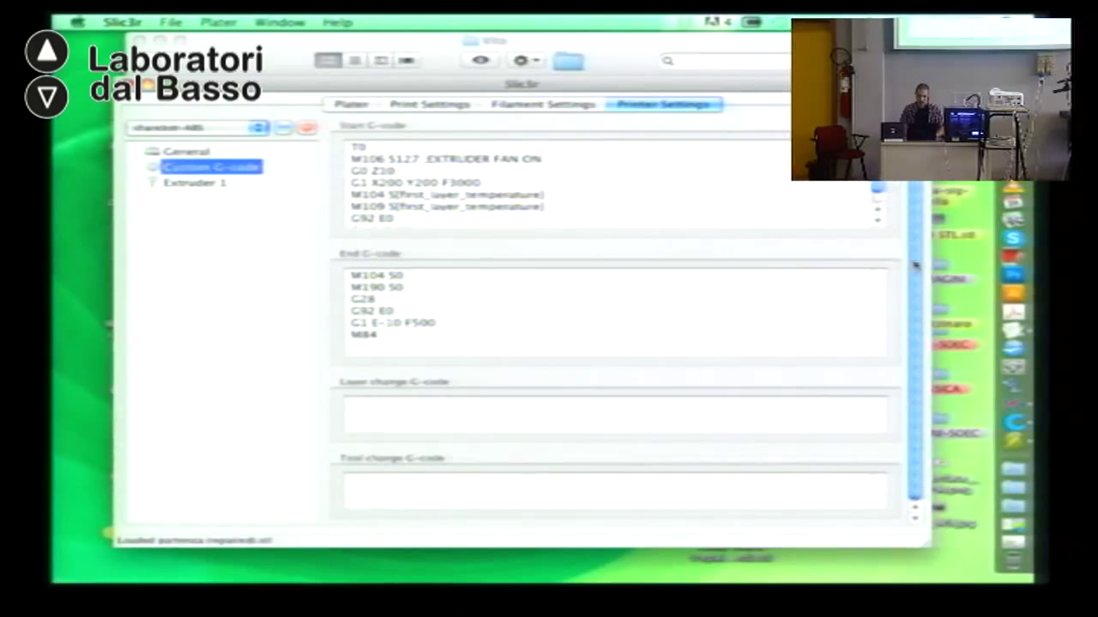
scroll(858, 189, up, 2)
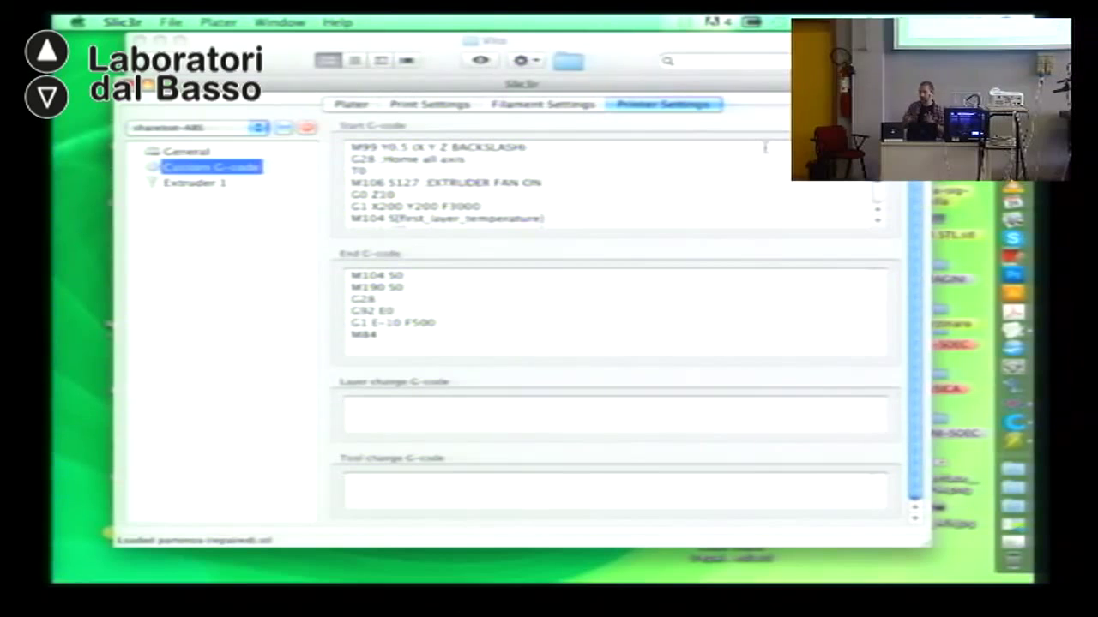
Step: Highlight the M106 S127 extruder fan command in the start G-code to examine it
double_click(362, 159)
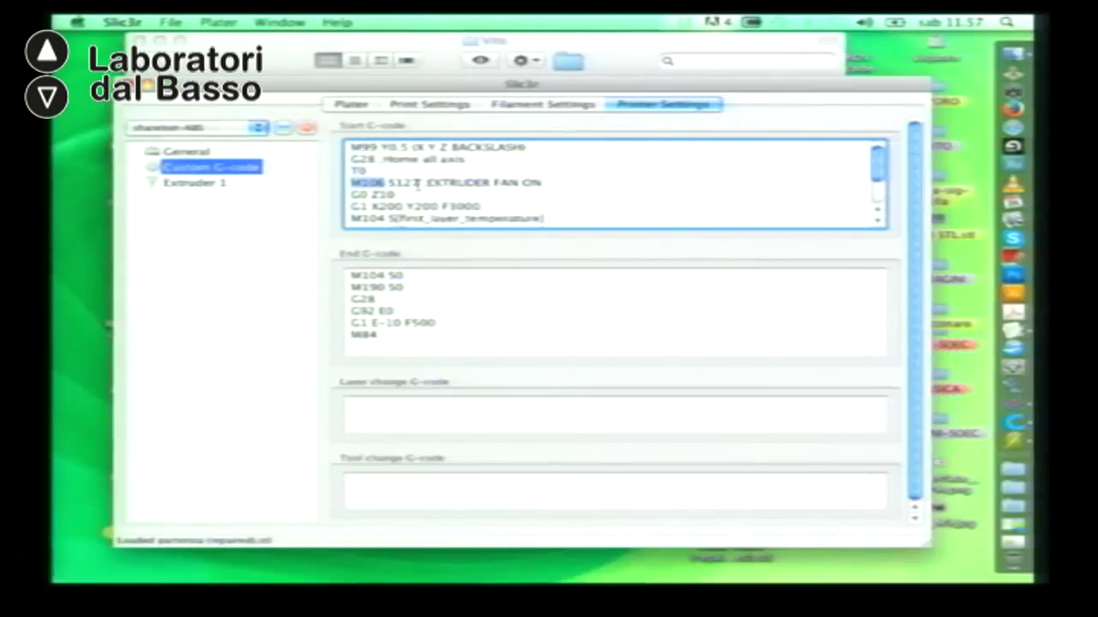
key(shift+Left)
key(shift+Left)
key(shift+Left)
key(shift+Left)
key(shift+Left)
triple_click(543, 183)
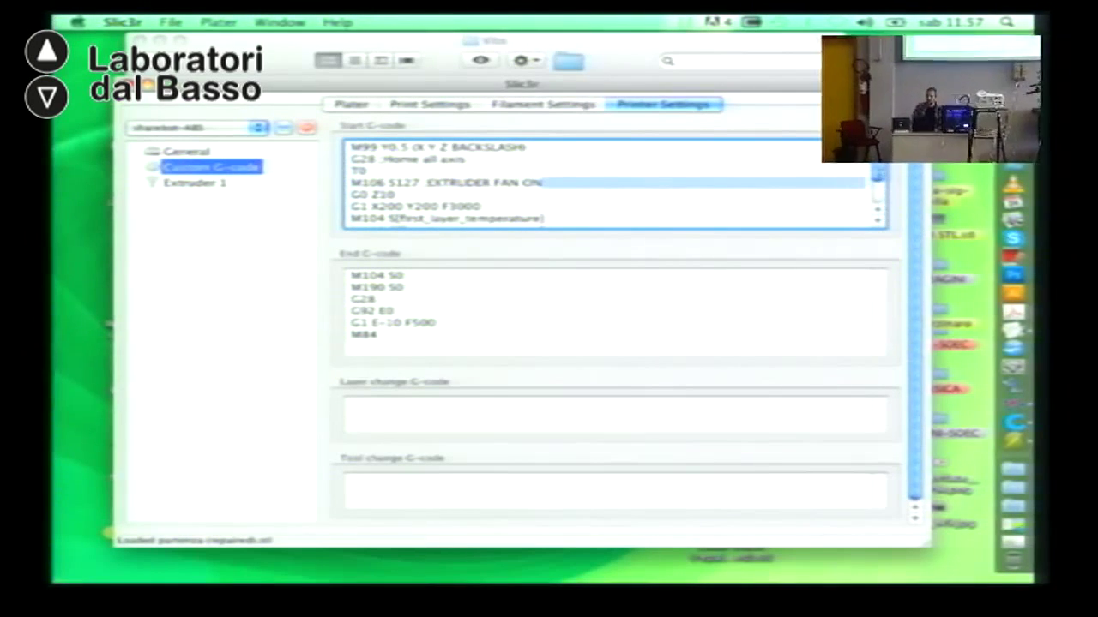
Step: Read through the remaining start G-code commands and highlight the whole end G-code block for review
scroll(543, 184, down, 2)
scroll(543, 184, up, 2)
scroll(543, 184, down, 2)
scroll(543, 184, down, 1)
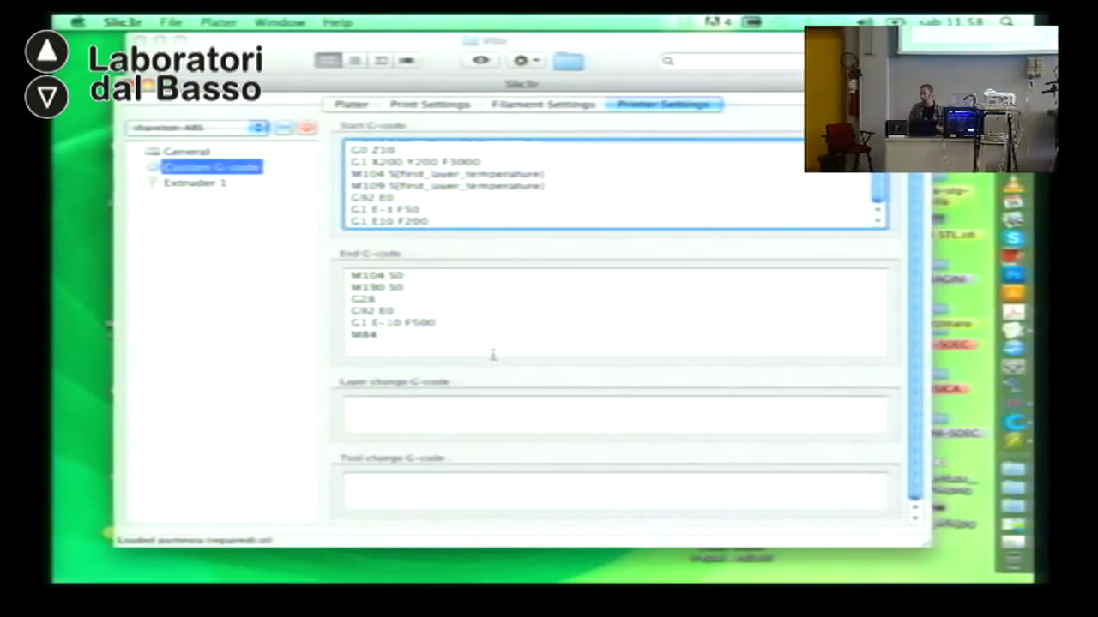
drag(494, 352, 319, 254)
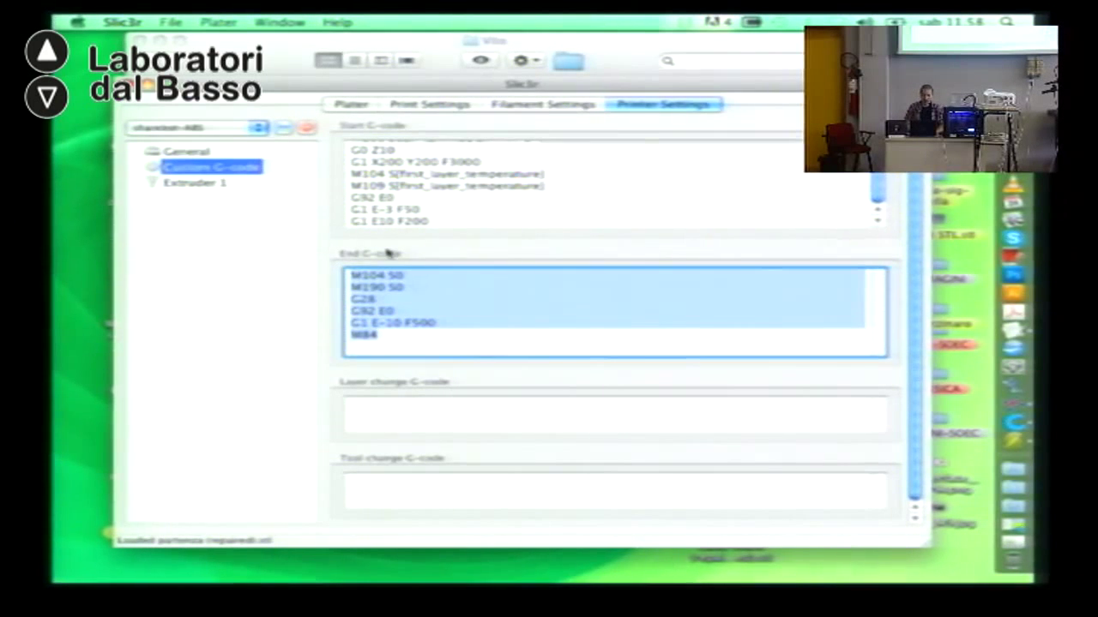
scroll(877, 188, up, 2)
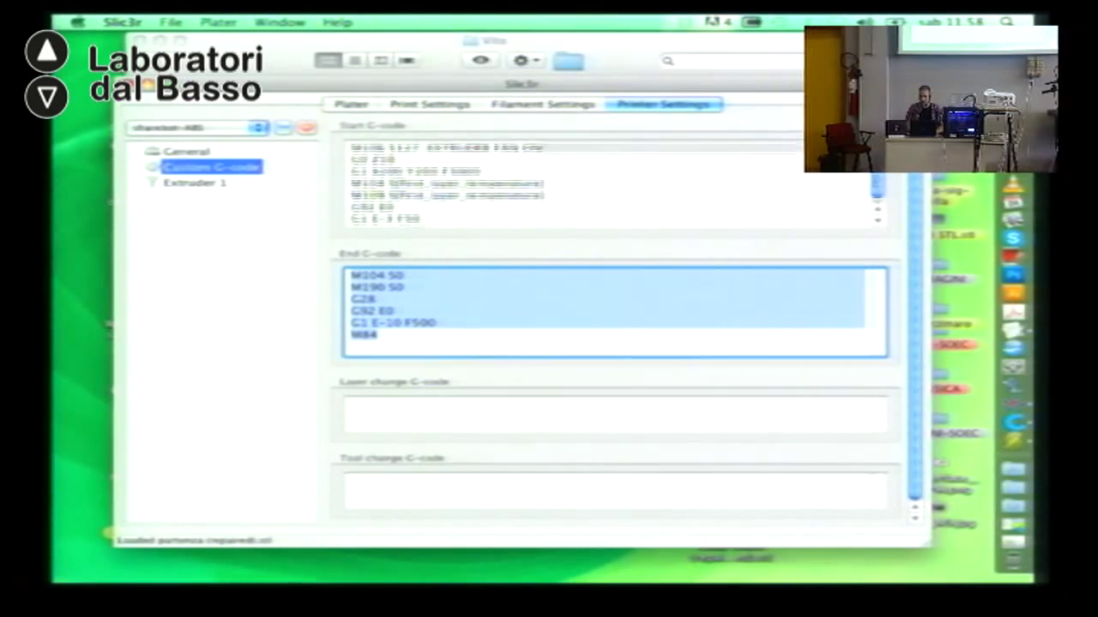
click(665, 326)
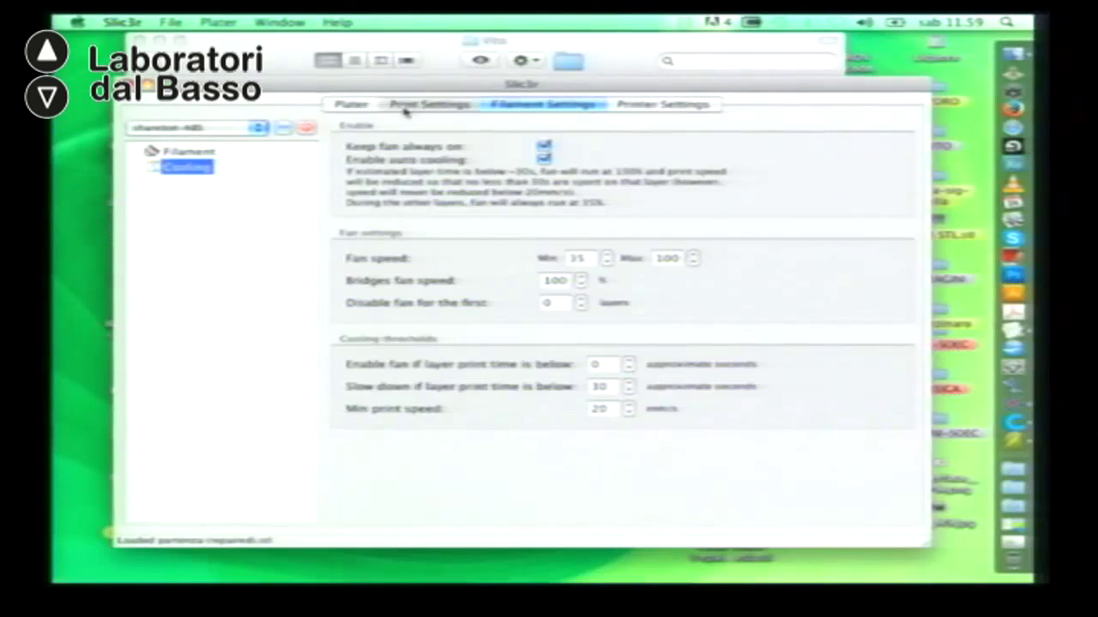
Step: Set the print, filament and printer presets on the plater to sharebot-PLA, discarding the unsaved preset changes
click(416, 104)
click(351, 105)
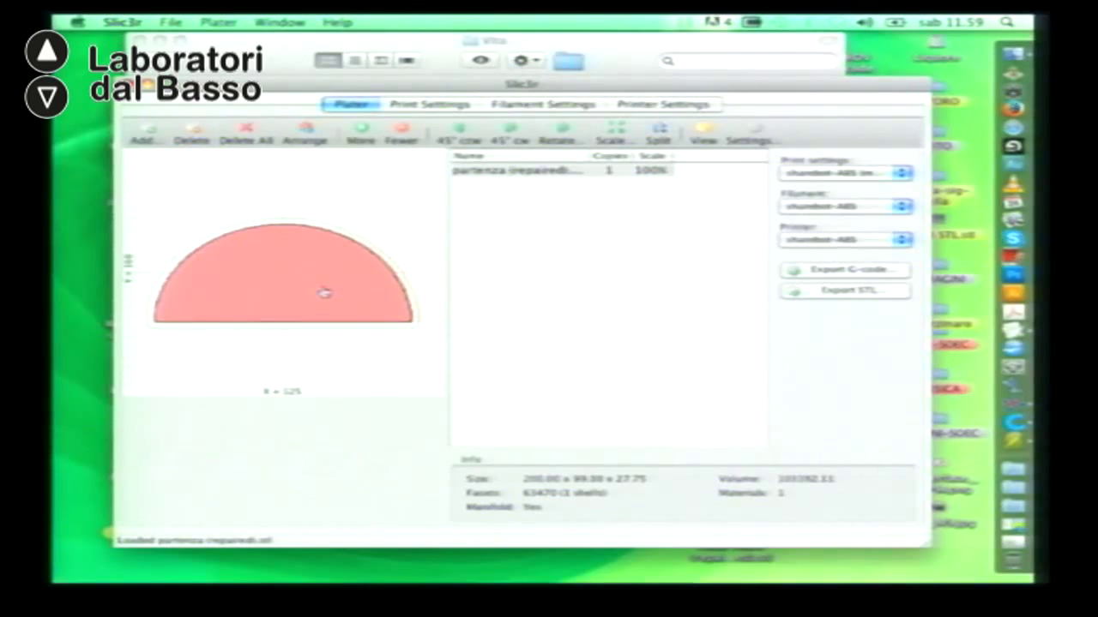
click(855, 175)
click(857, 184)
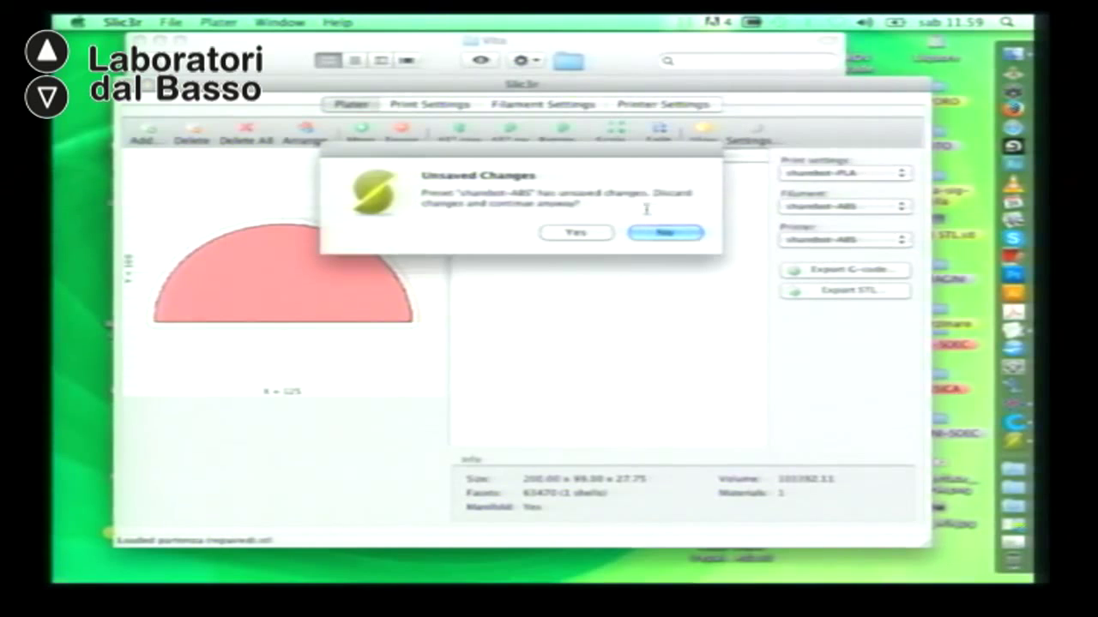
click(574, 237)
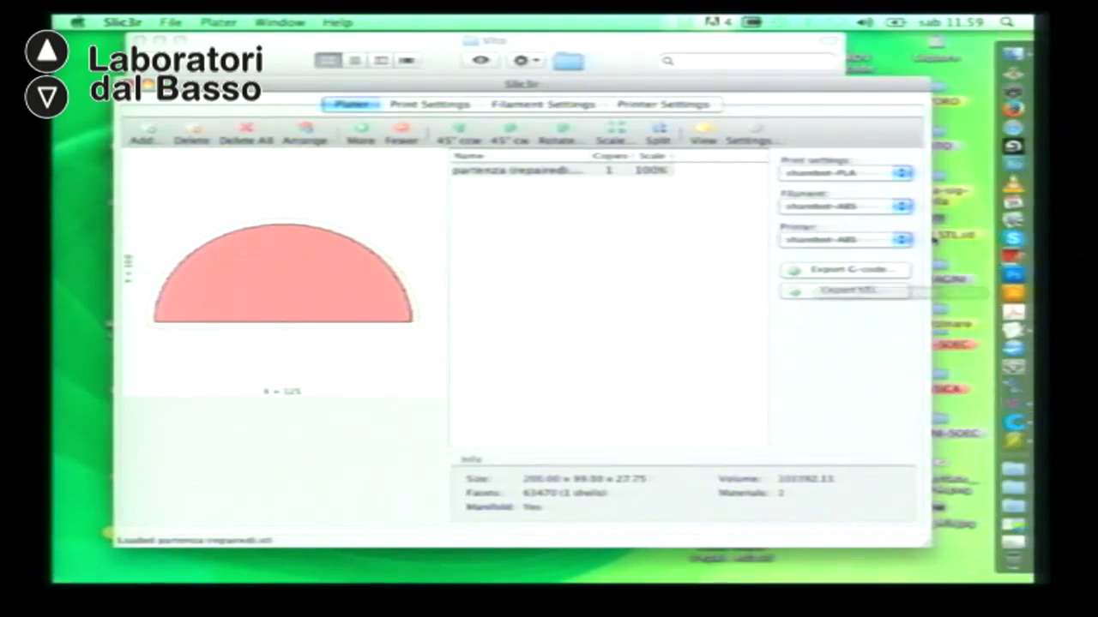
click(870, 210)
click(864, 219)
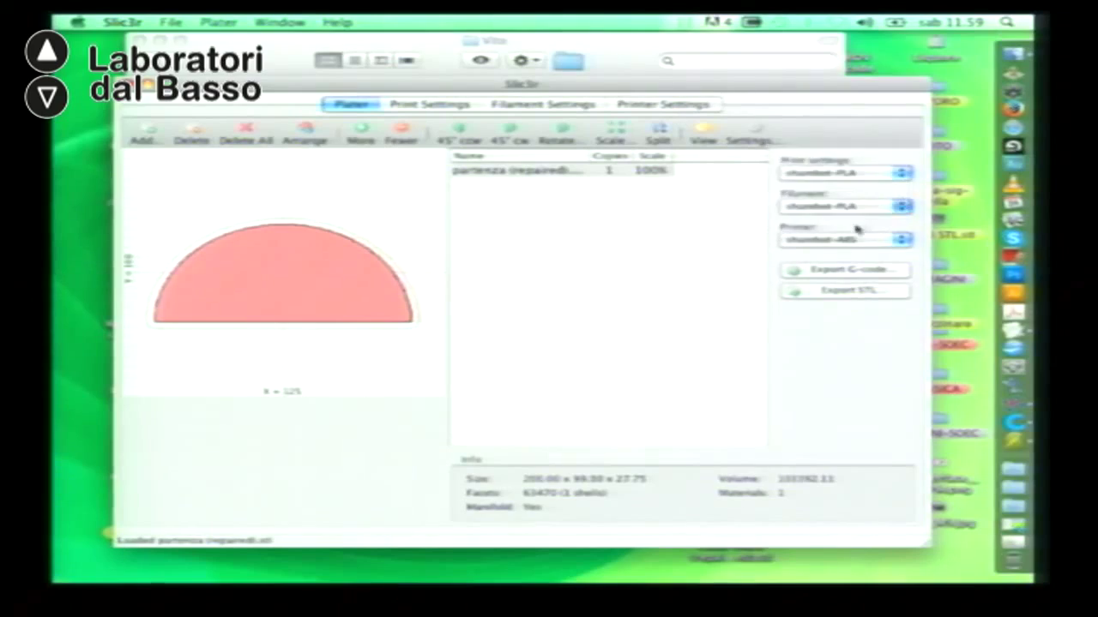
click(853, 240)
click(846, 251)
Step: Inspect the partenza part from the side and from above in the 3D preview, and close the preview
double_click(296, 254)
mouse_move(559, 375)
mouse_down()
mouse_move(563, 343)
mouse_move(583, 343)
mouse_move(578, 328)
mouse_move(613, 336)
mouse_up()
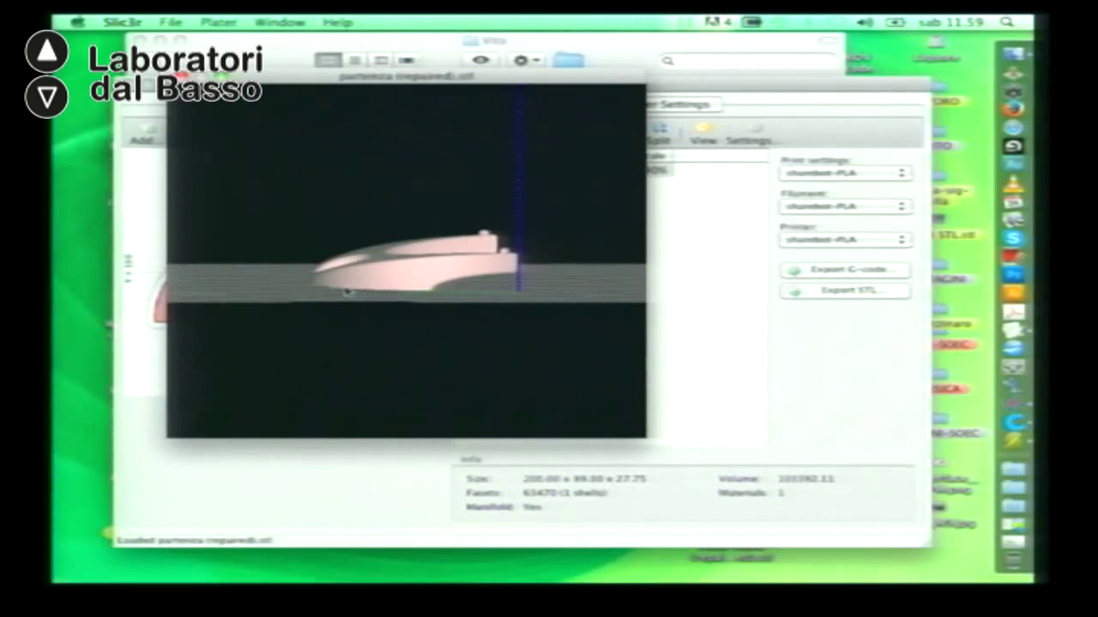
drag(301, 285, 358, 311)
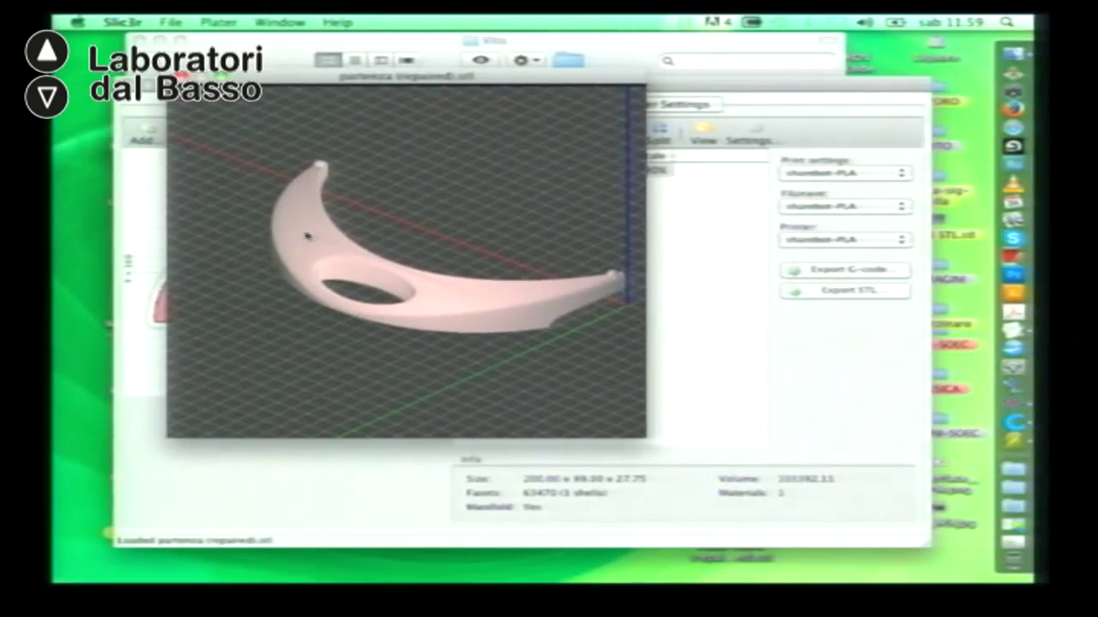
drag(563, 351, 497, 329)
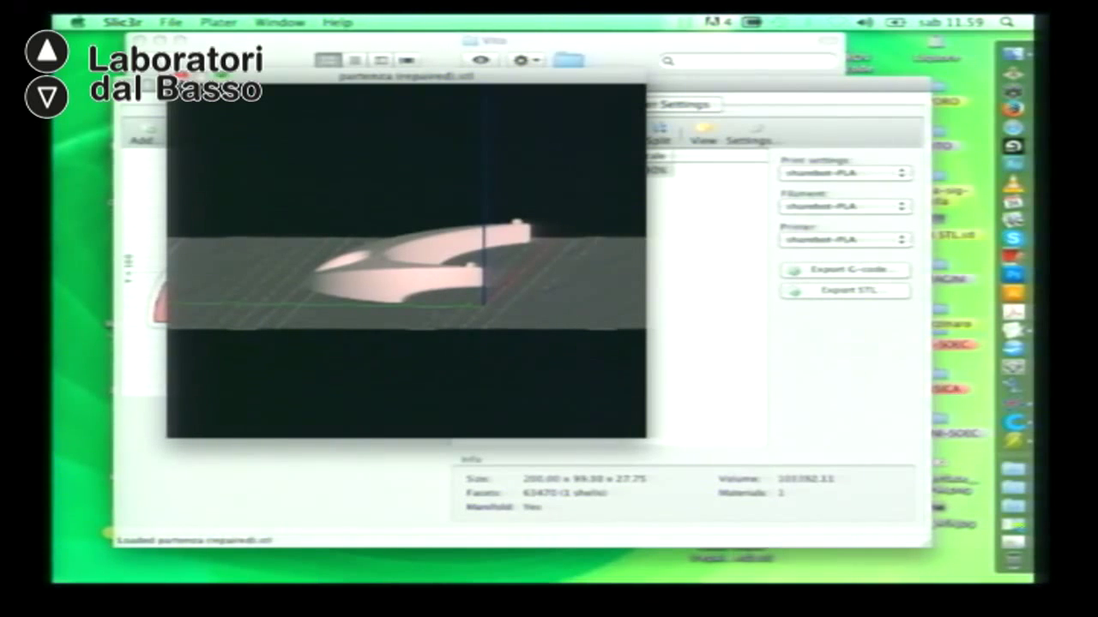
click(180, 79)
Step: Check the support material settings of the sharebot-PLA preset against the part's shape in the 3D preview
click(437, 106)
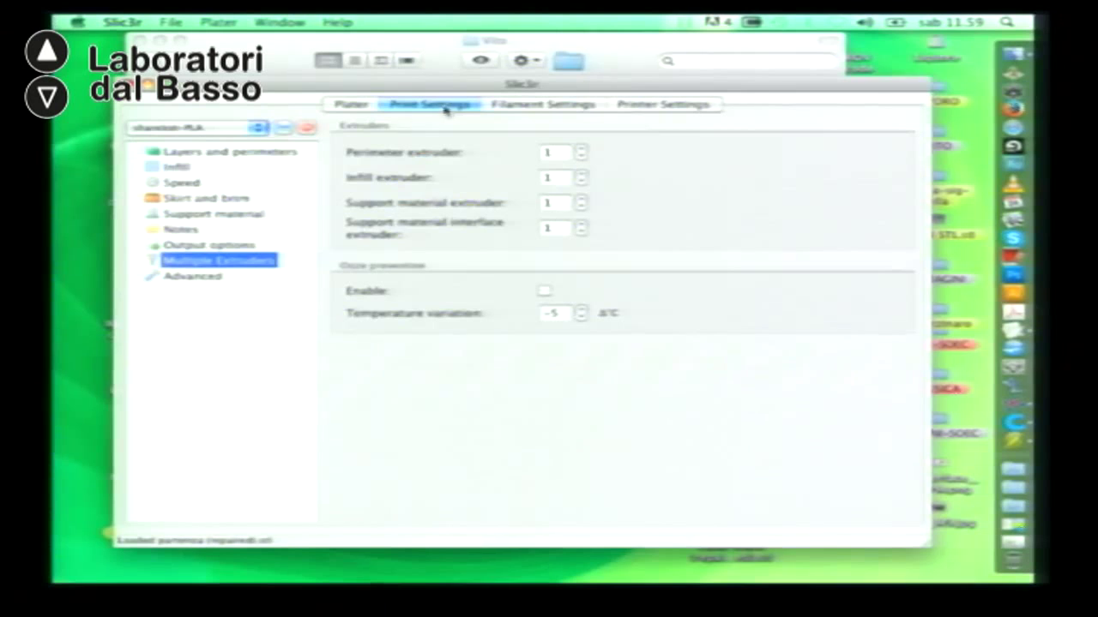
click(216, 216)
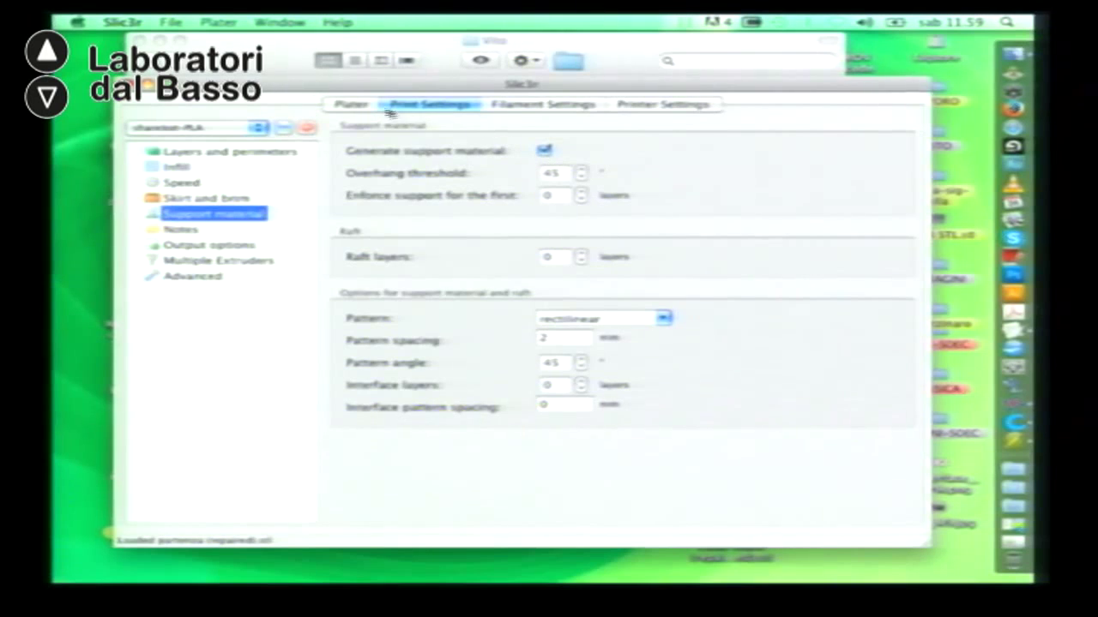
click(348, 104)
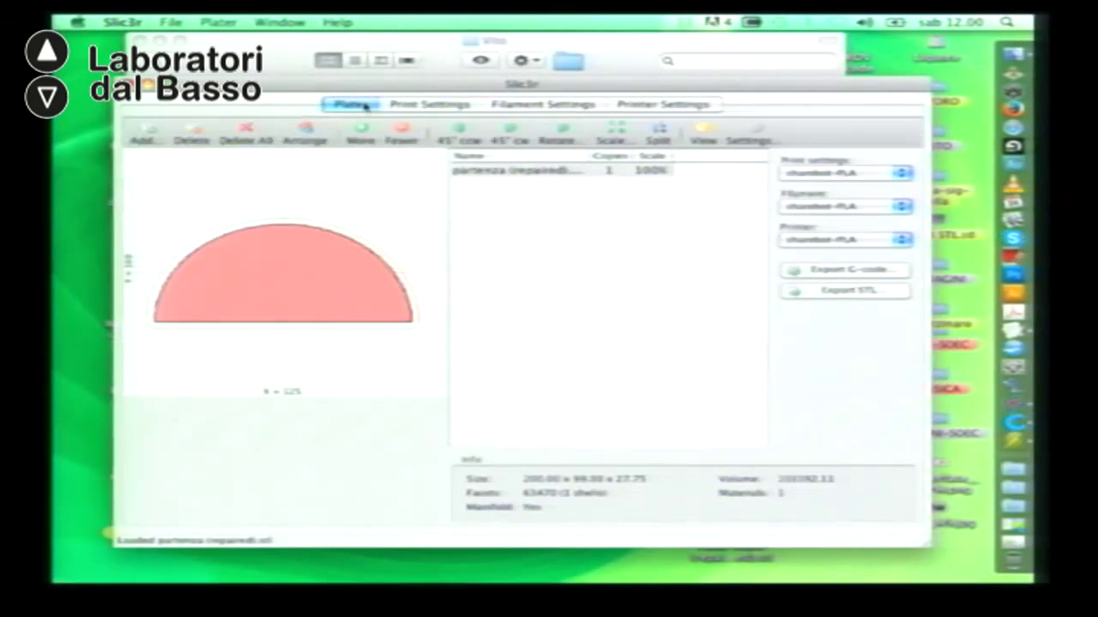
double_click(300, 280)
drag(321, 314, 383, 295)
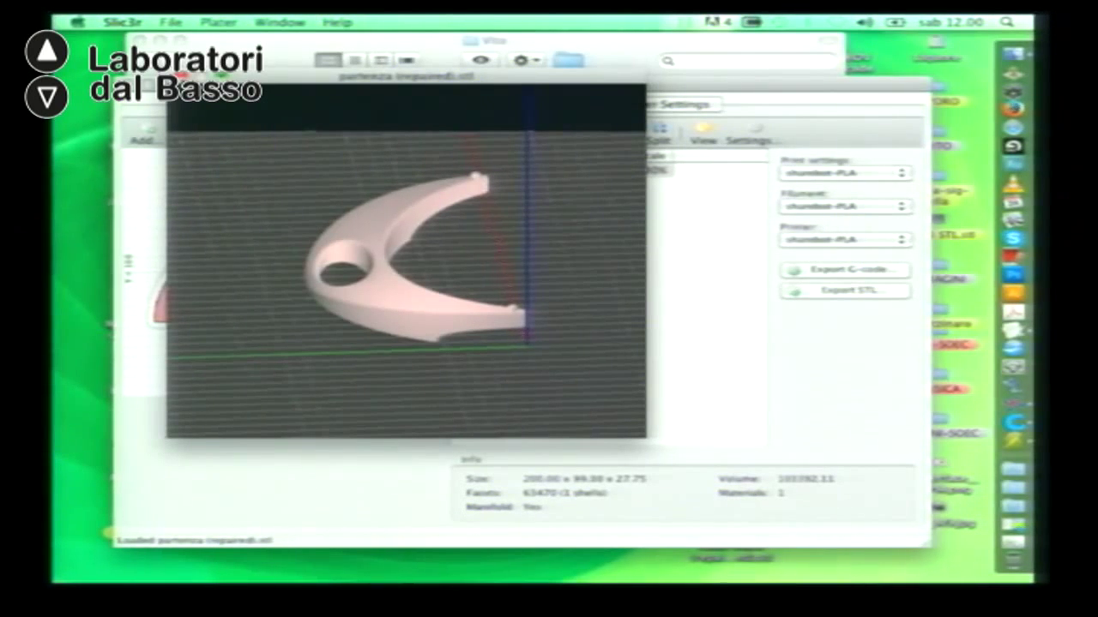
key(super+w)
Step: Review the layer height, first layer height and minimum perimeters of the sharebot-PLA print preset
click(411, 104)
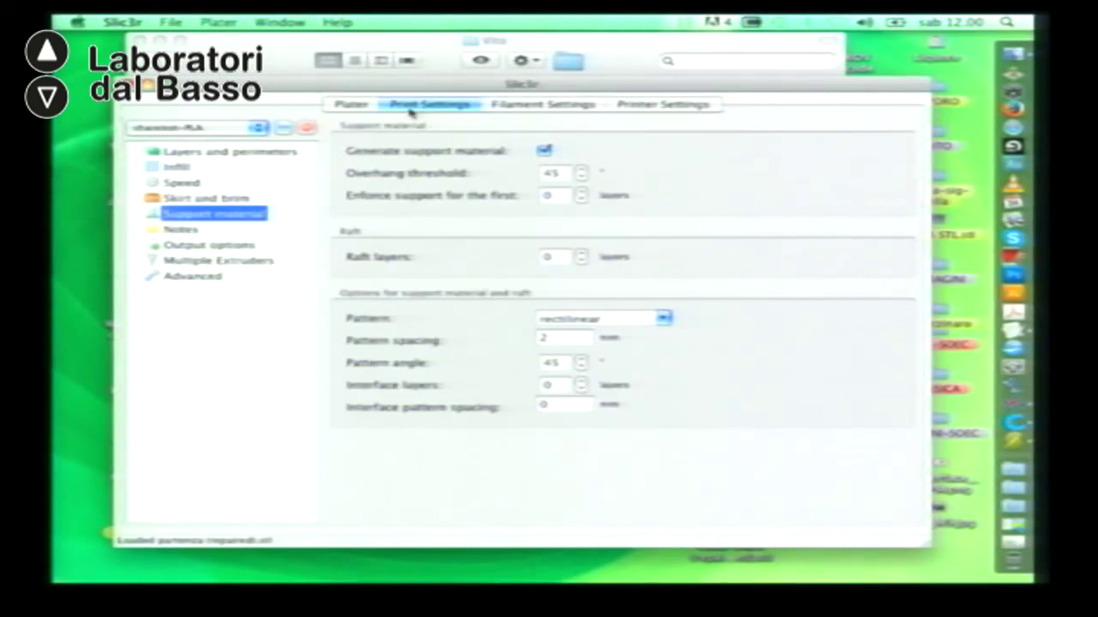
click(206, 151)
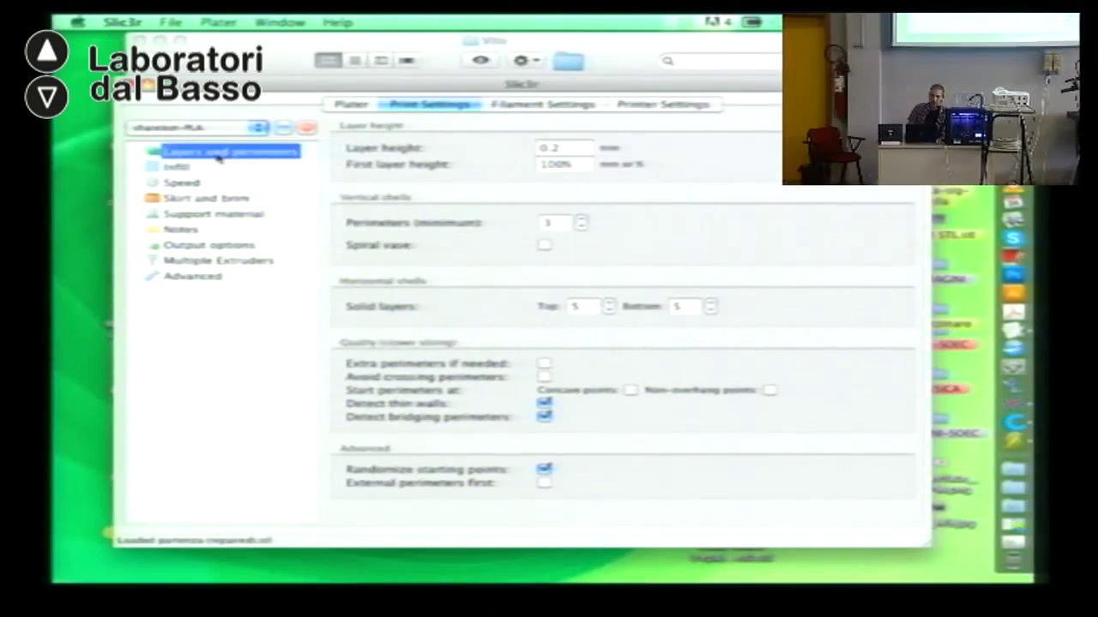
click(579, 163)
key(shift+Tab)
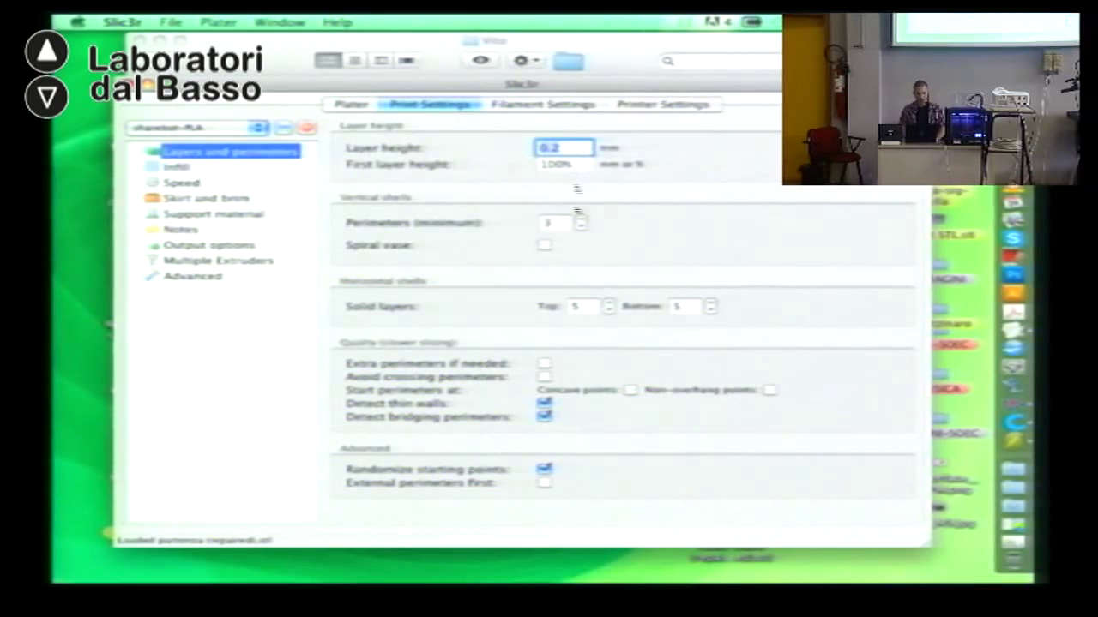
click(562, 223)
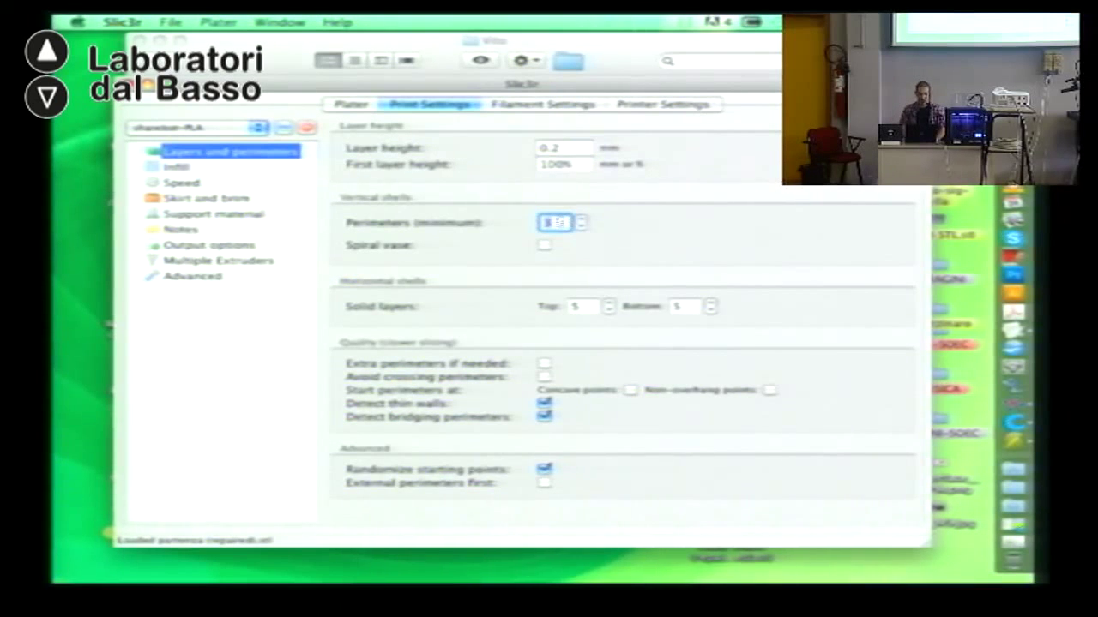
Step: Check the part's shape in the 3D preview against the minimum perimeters and top solid layers settings of the print preset
click(336, 105)
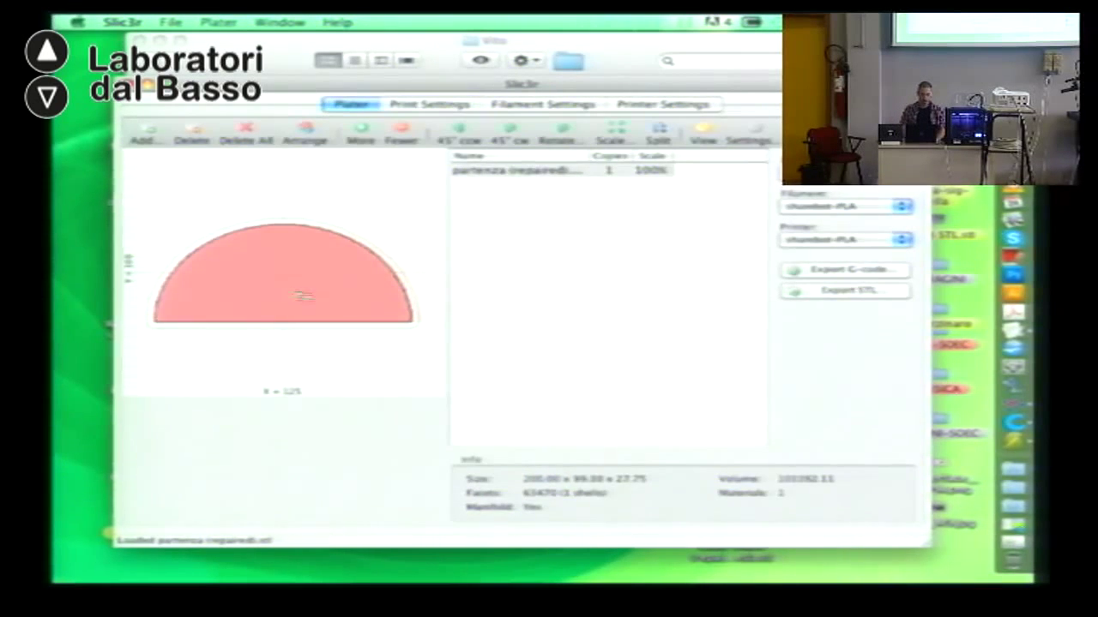
double_click(304, 295)
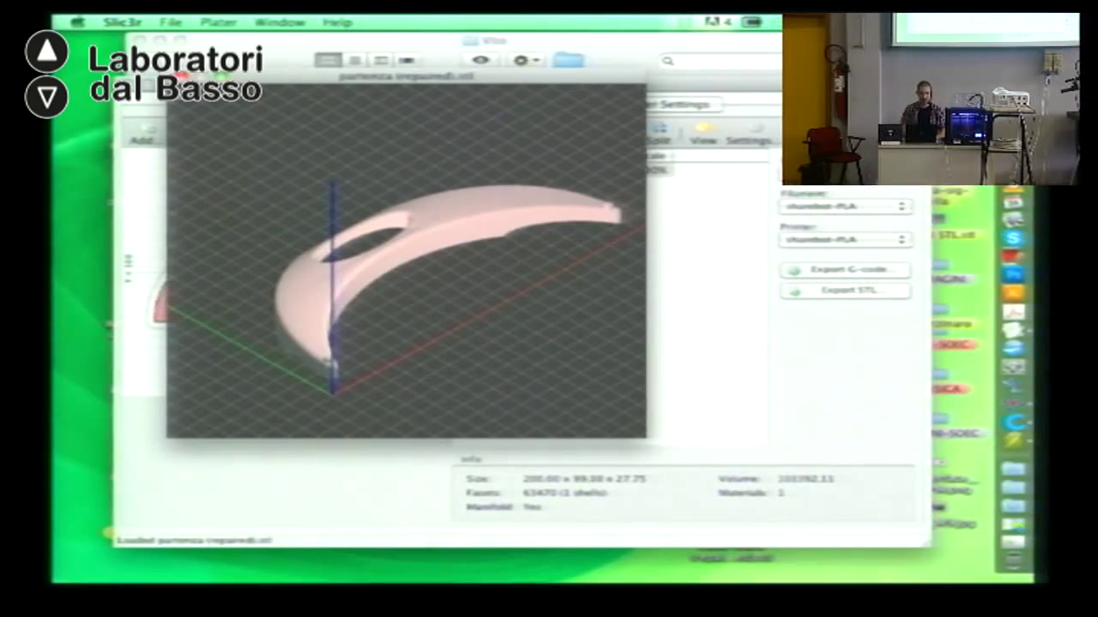
click(180, 77)
click(430, 111)
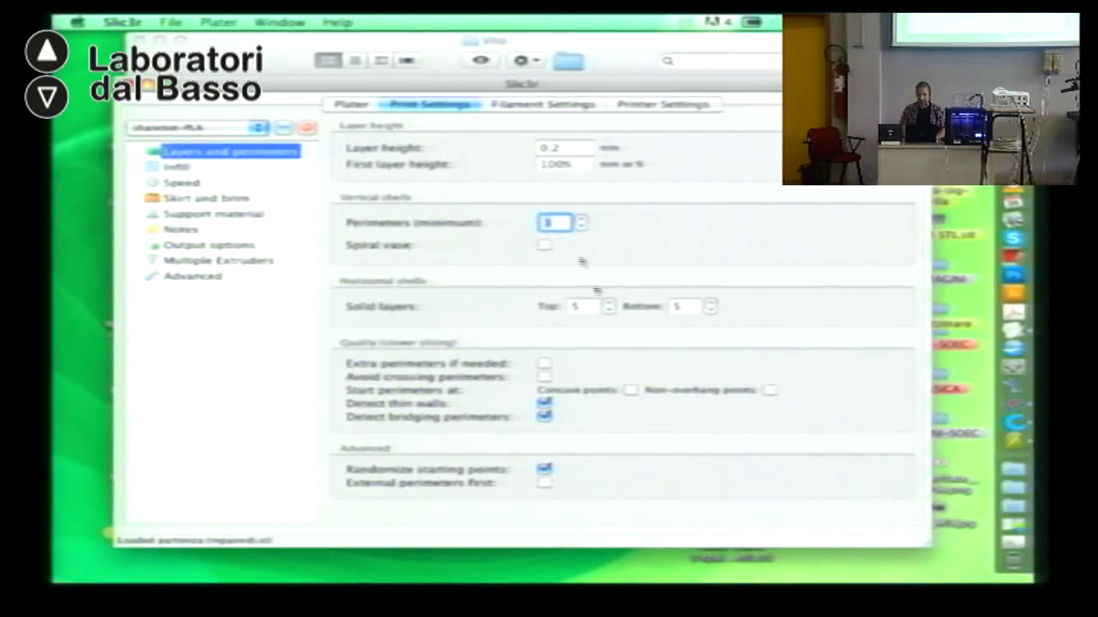
click(560, 222)
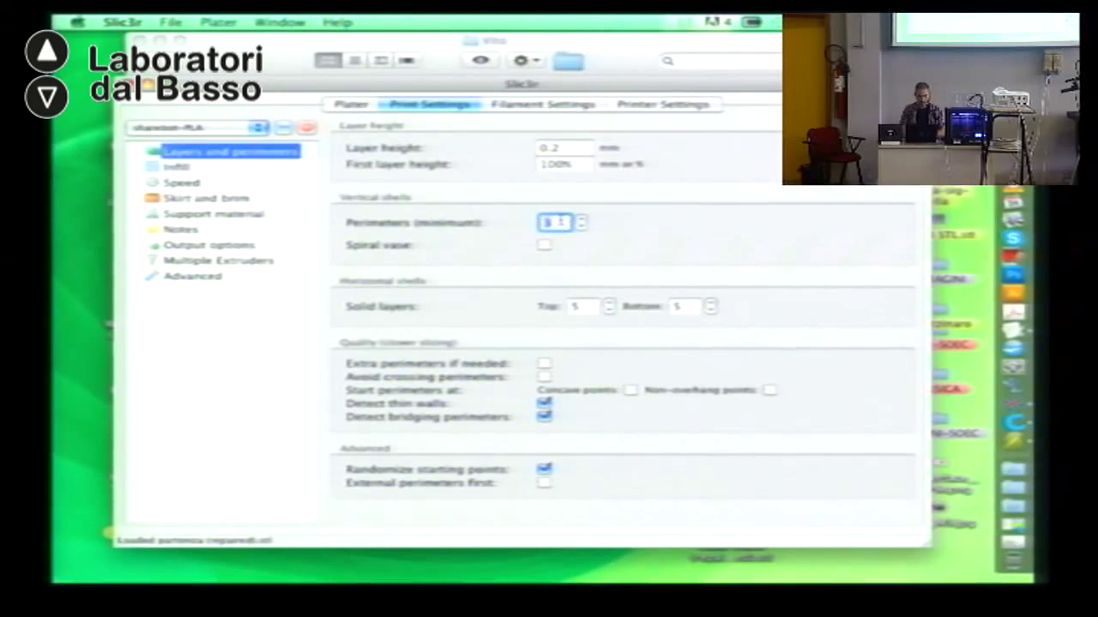
click(585, 308)
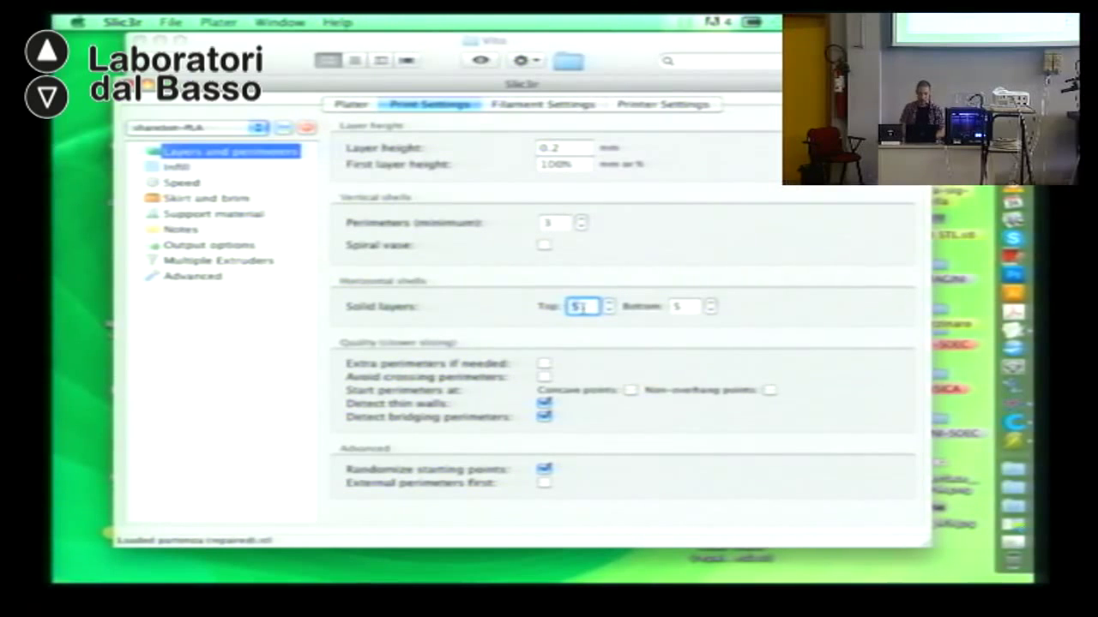
Step: View the part in 3D again, set the bottom solid layers to 3, and enable extra perimeters if needed
click(347, 104)
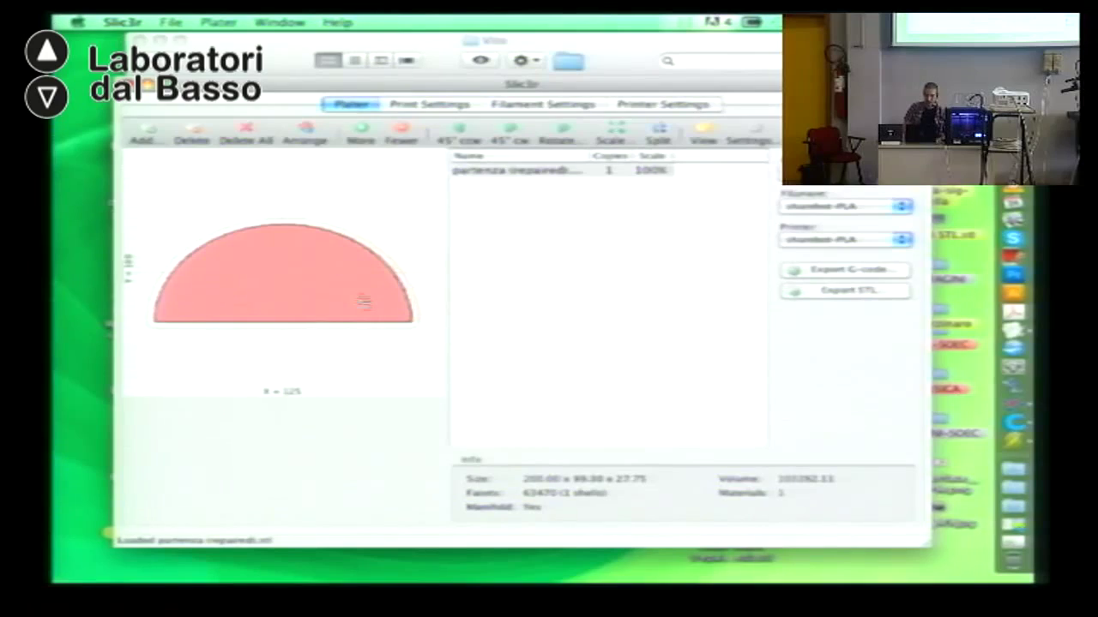
double_click(330, 301)
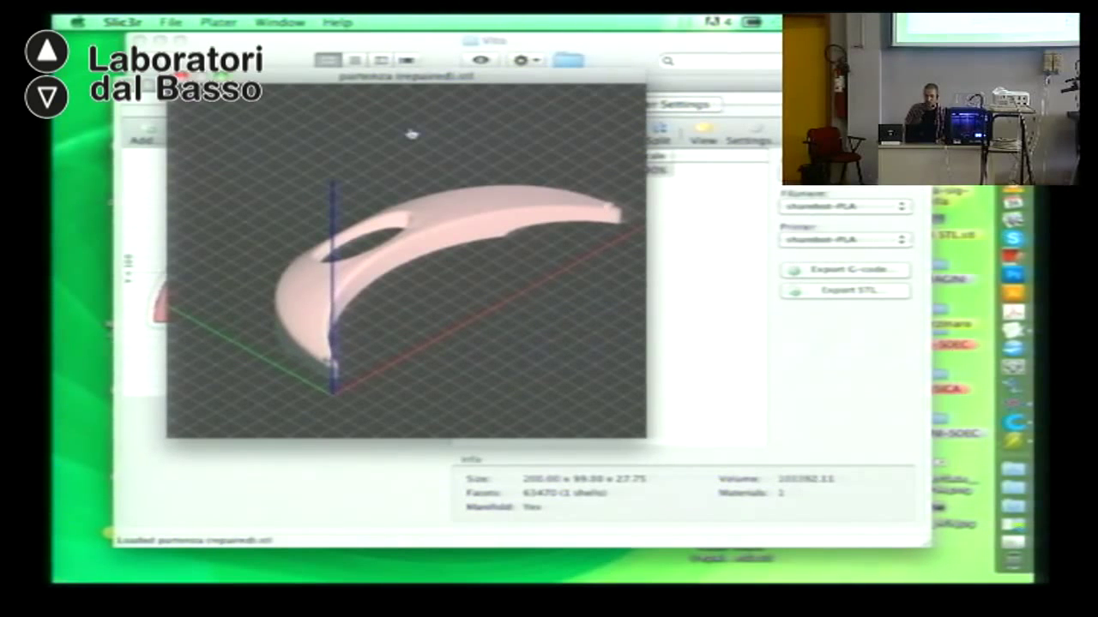
click(180, 78)
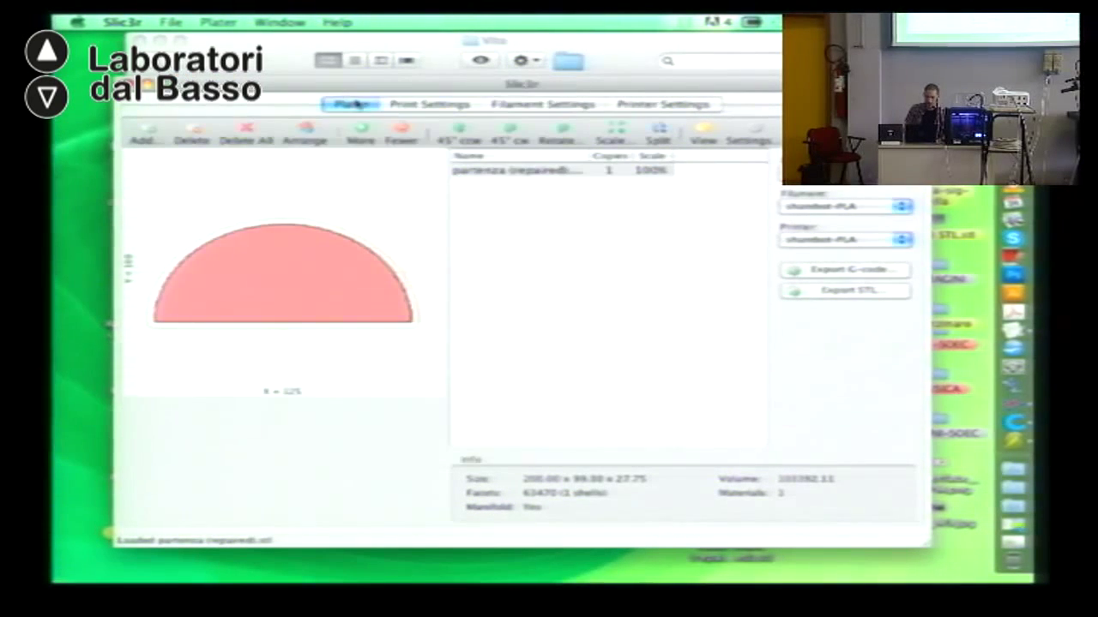
click(429, 106)
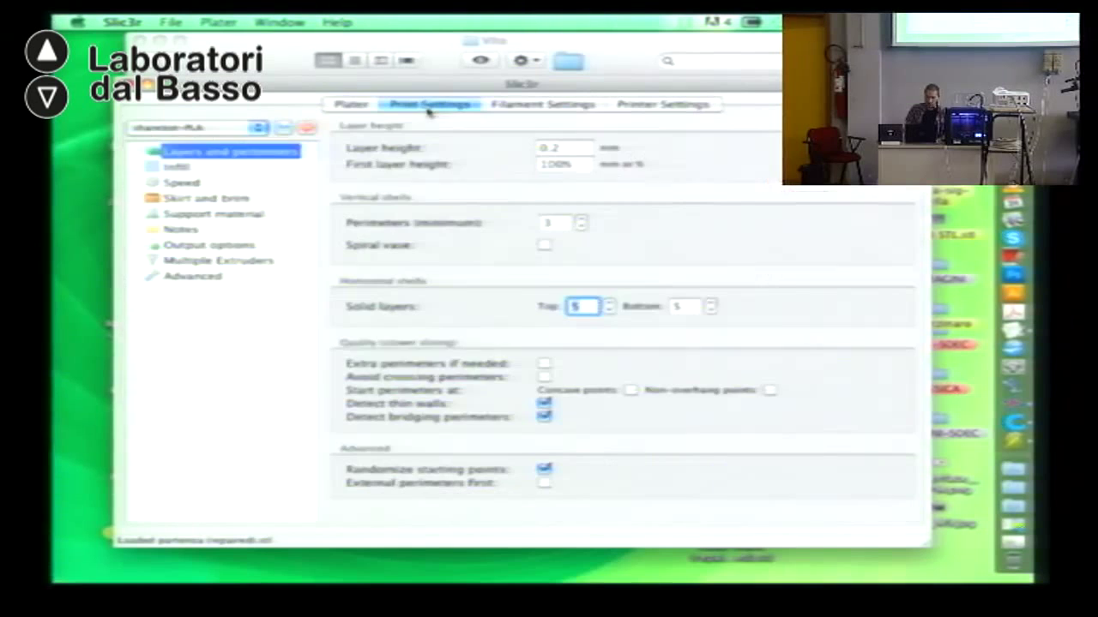
click(679, 307)
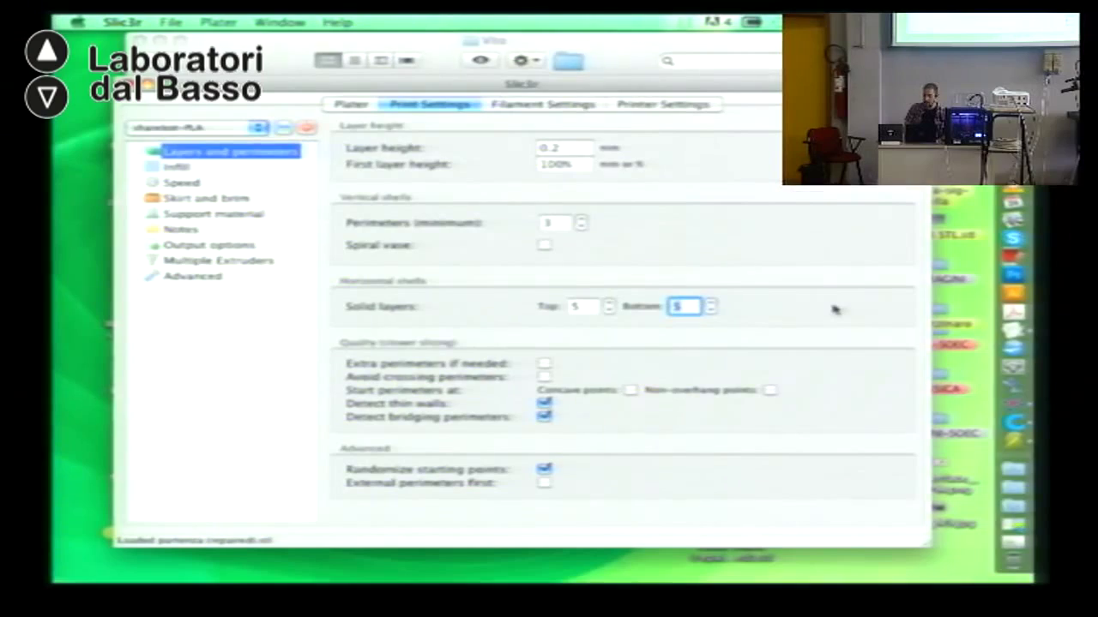
text(3)
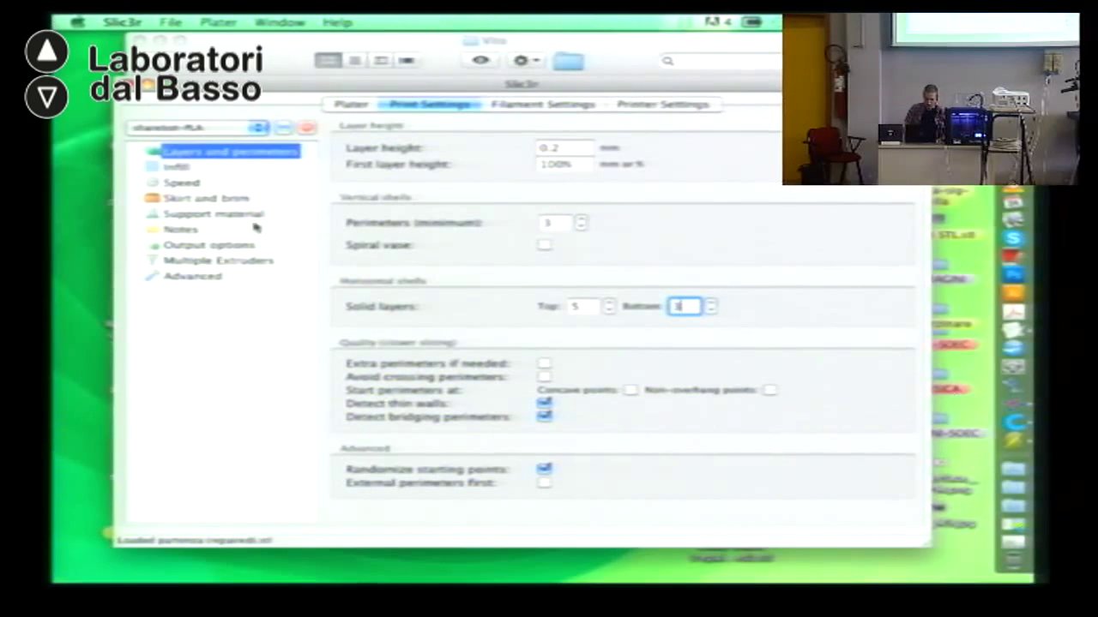
click(544, 364)
Step: After checking the part in the 3D preview, set the fill density to 0.3 and the top/bottom fill pattern to concentric
click(178, 167)
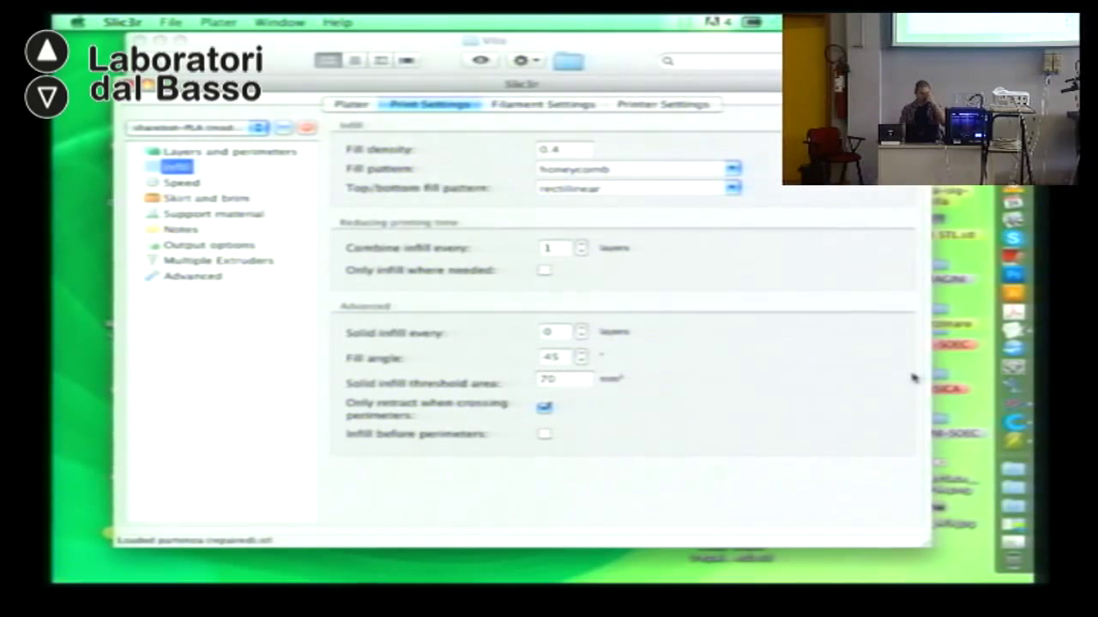
click(343, 104)
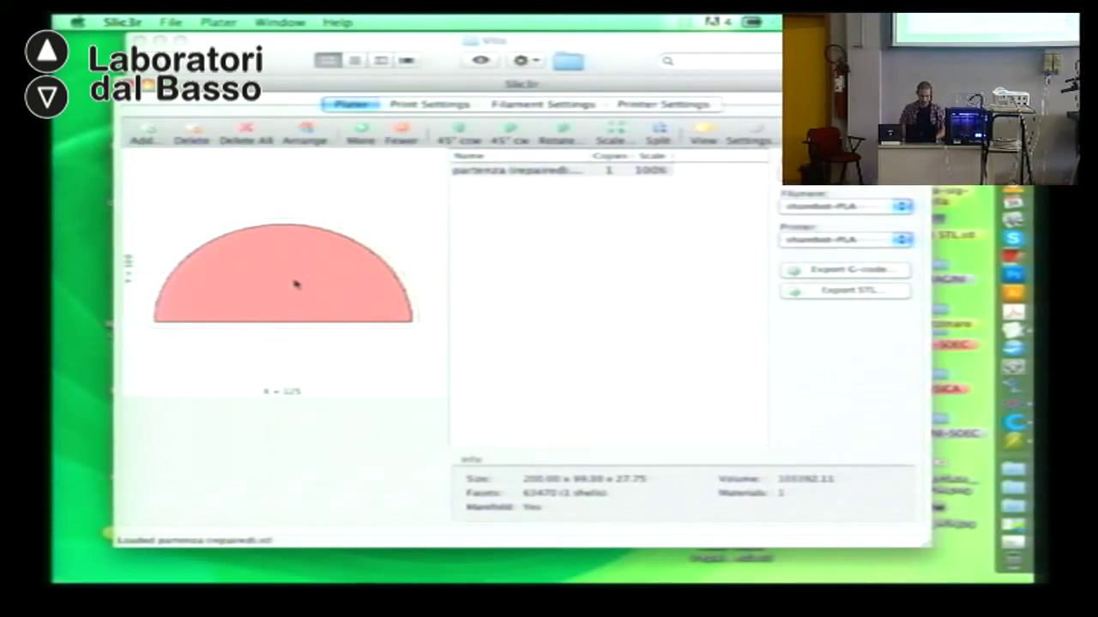
double_click(297, 283)
drag(490, 270, 497, 245)
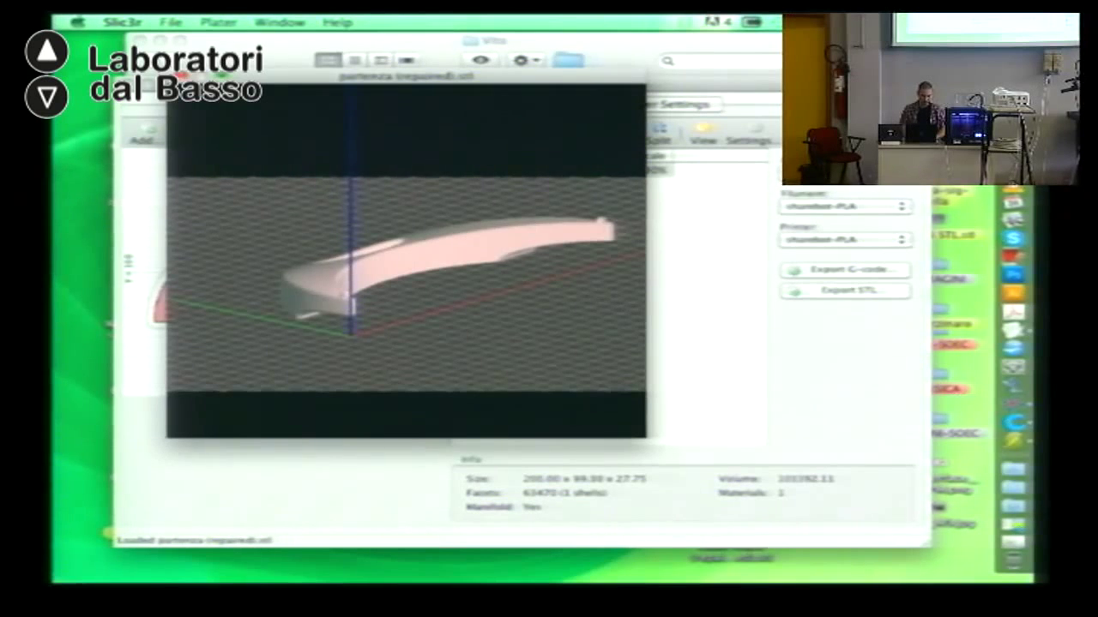
key(super+w)
click(431, 105)
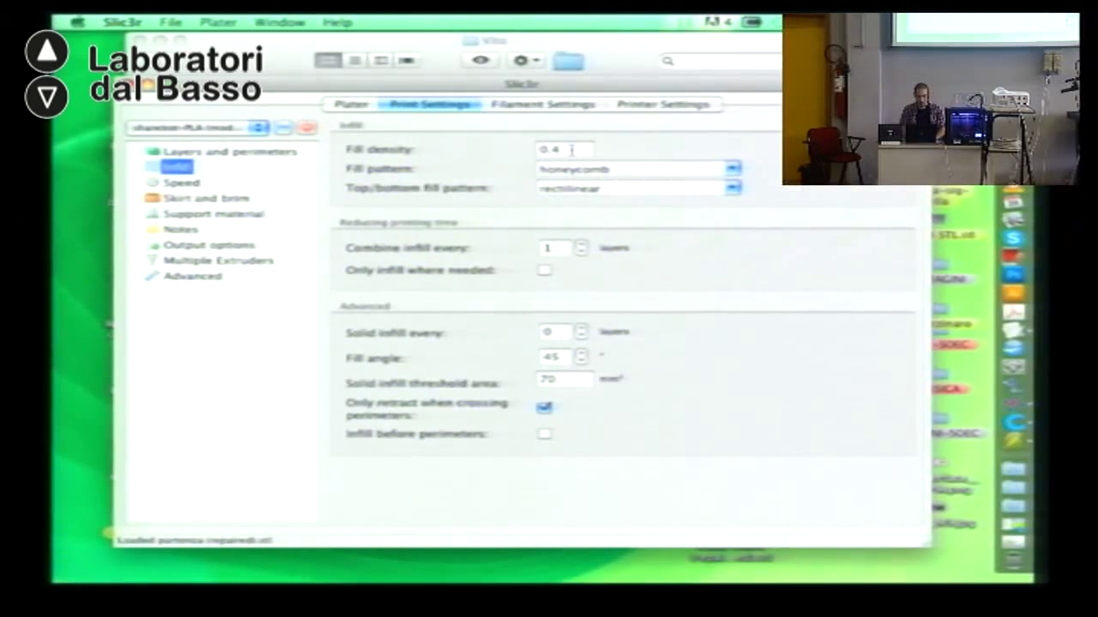
double_click(571, 150)
click(586, 149)
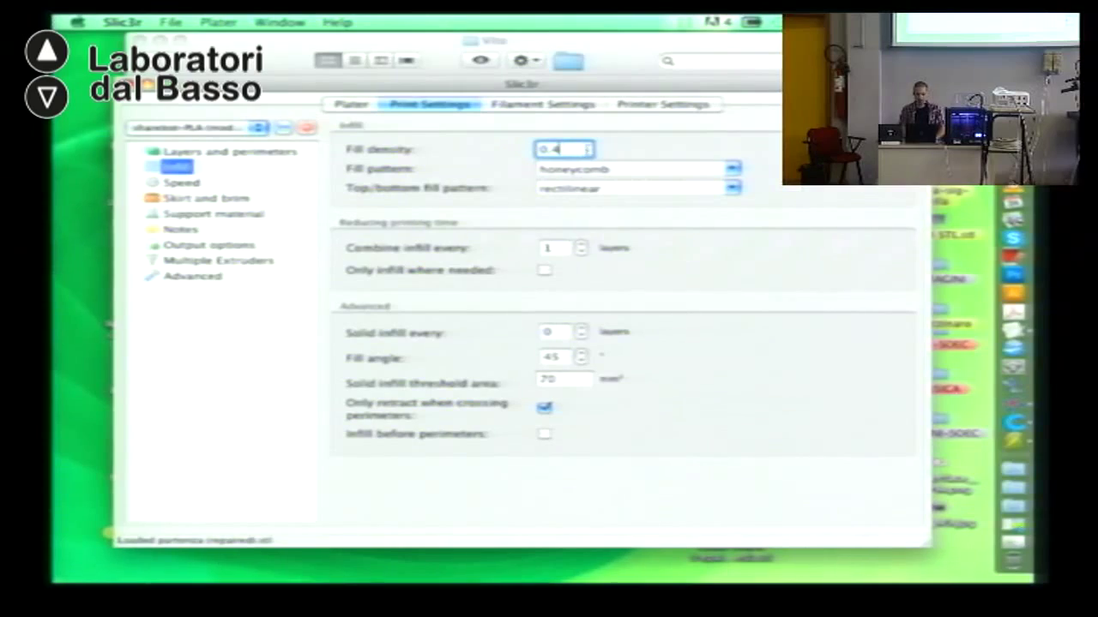
key(BackSpace)
text(3)
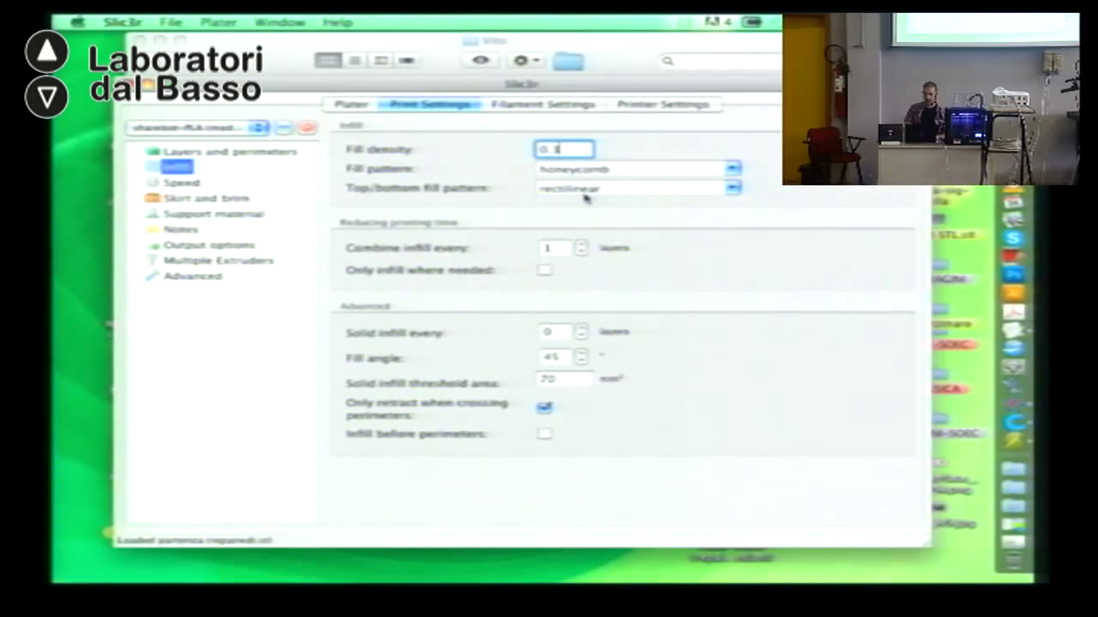
click(732, 190)
click(557, 222)
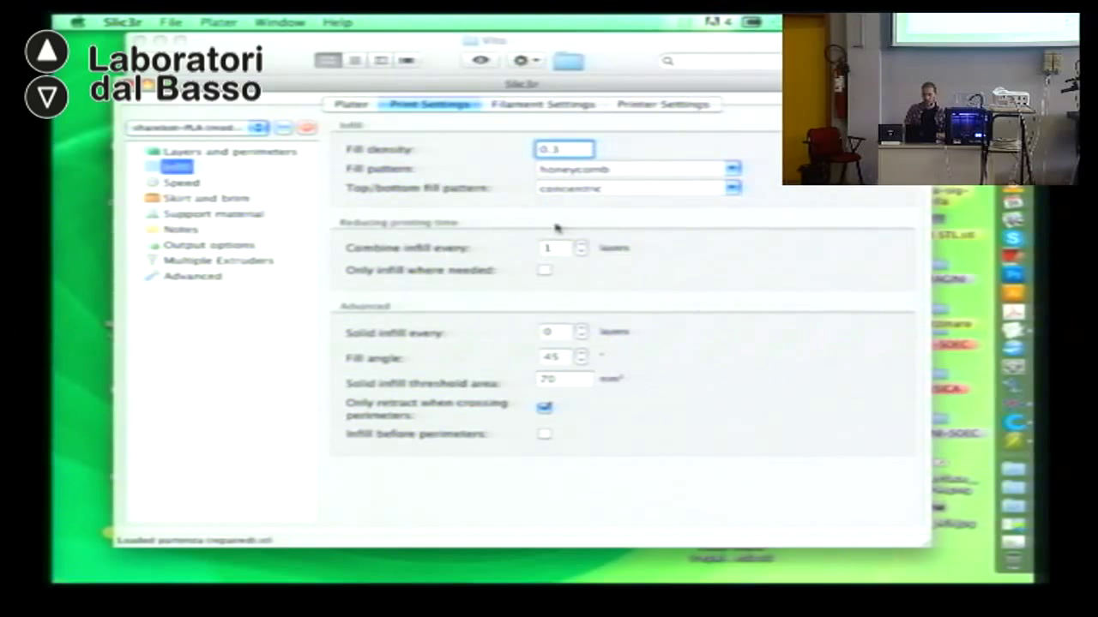
Step: Set the print speeds for bridges and support material to 60 mm/s each
click(180, 183)
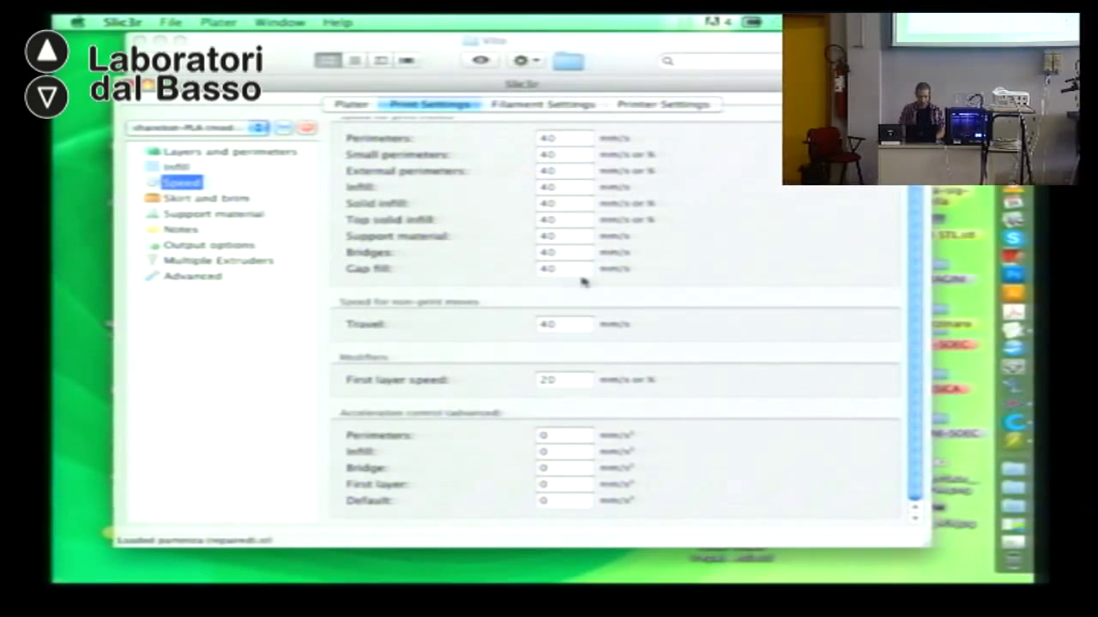
double_click(567, 253)
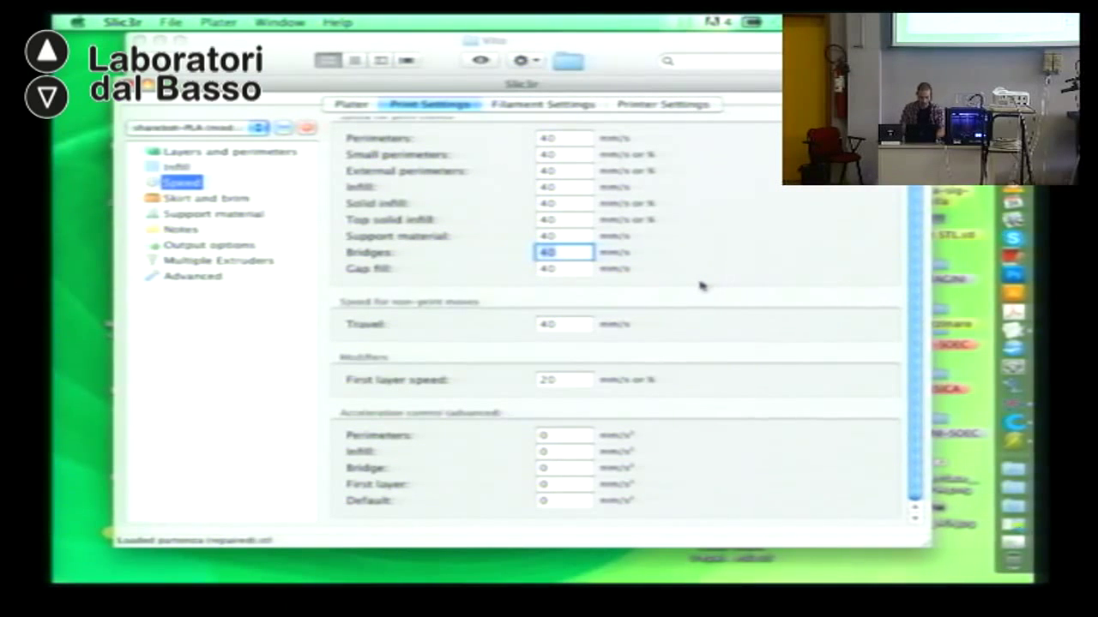
text(60)
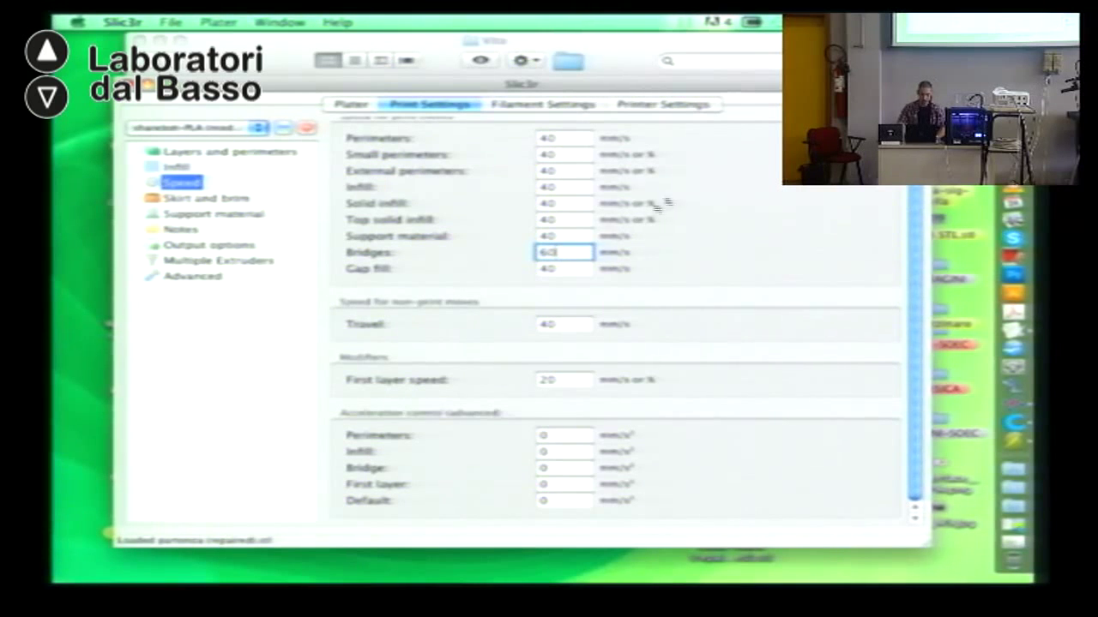
click(585, 234)
double_click(584, 234)
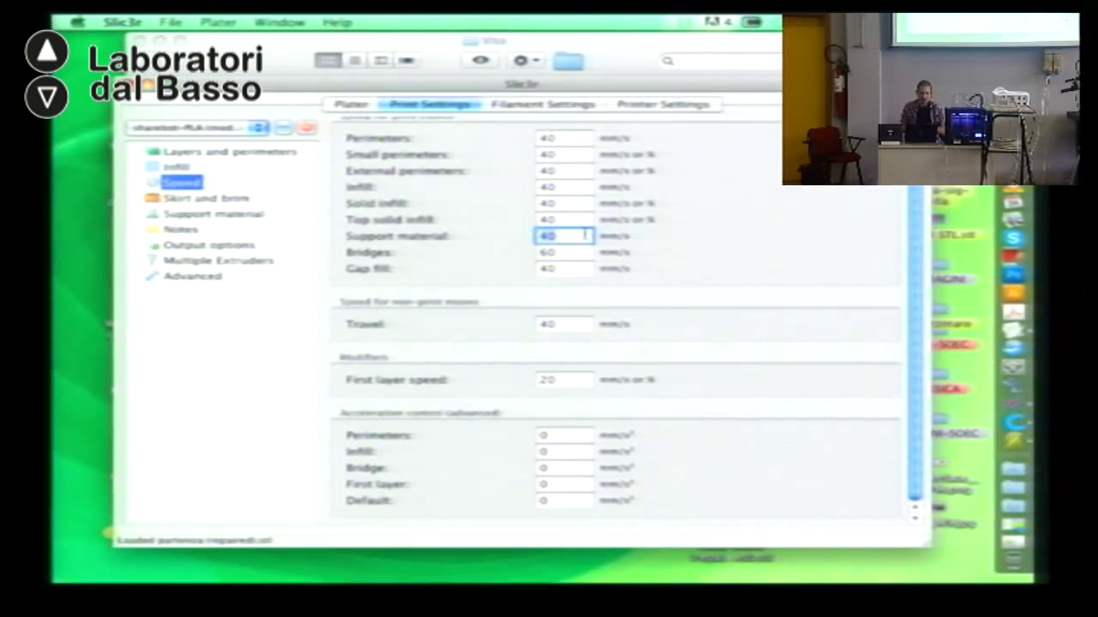
text(60)
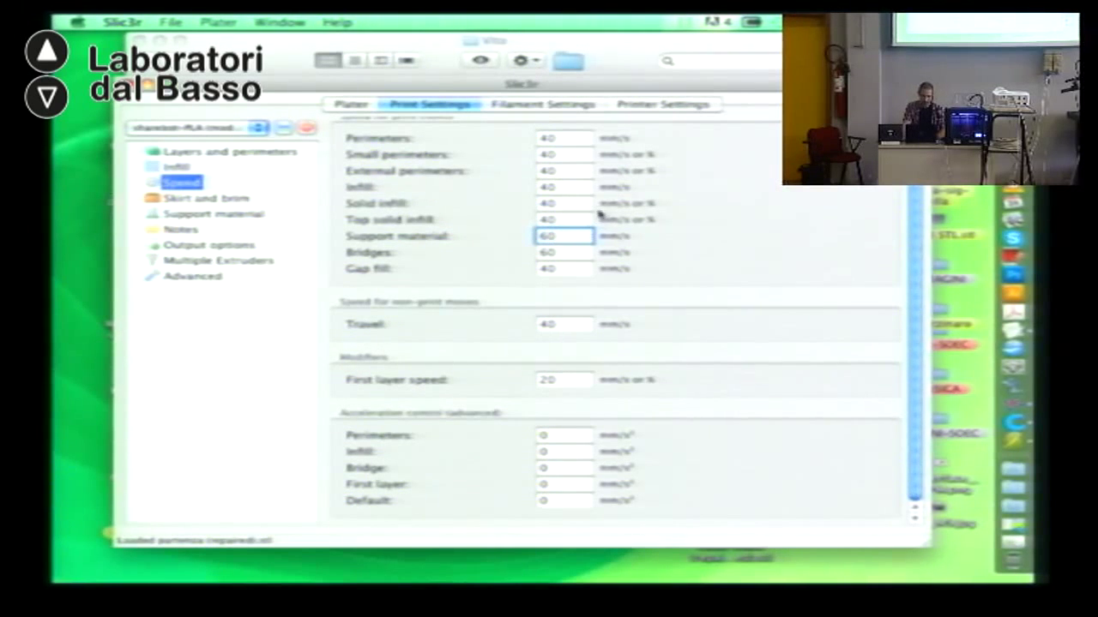
Step: Set the infill print speed and the non-print travel speed to 60 mm/s each
double_click(573, 186)
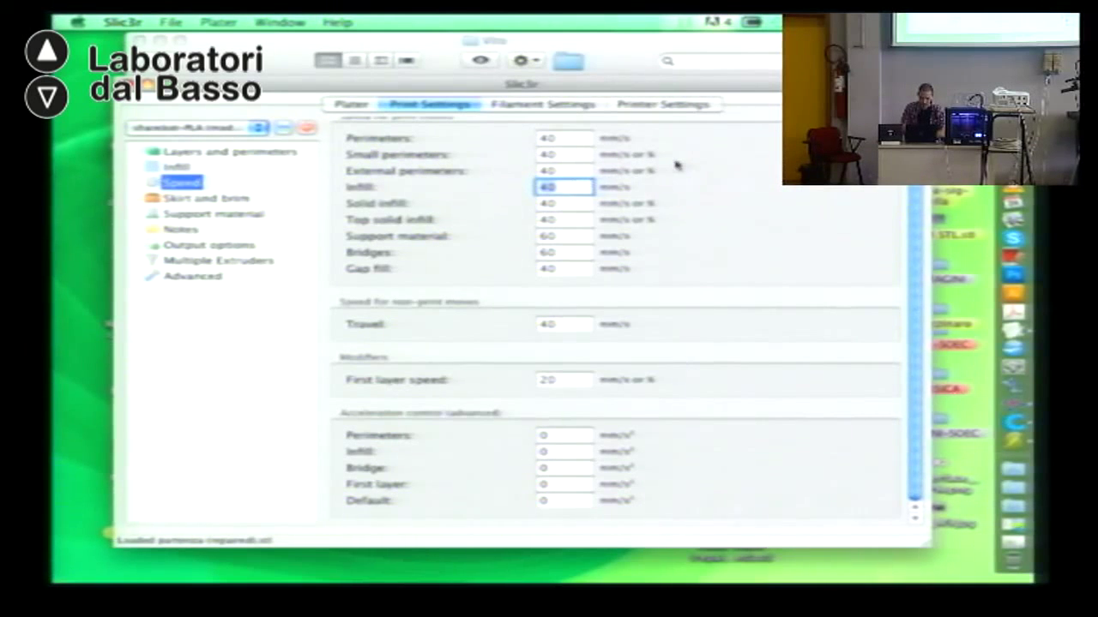
text(60)
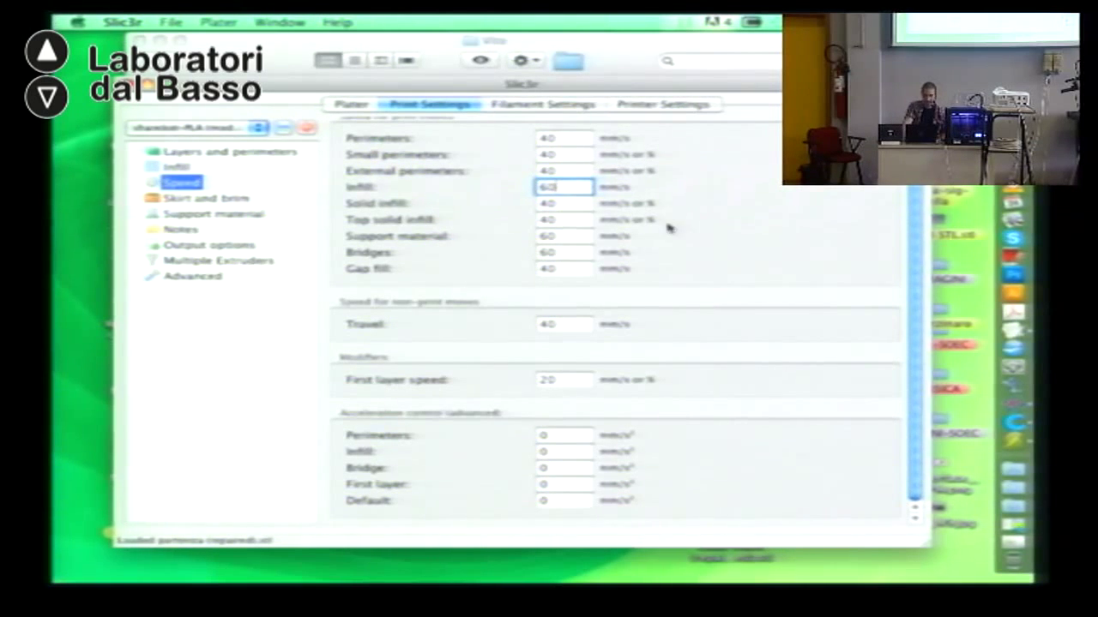
click(563, 328)
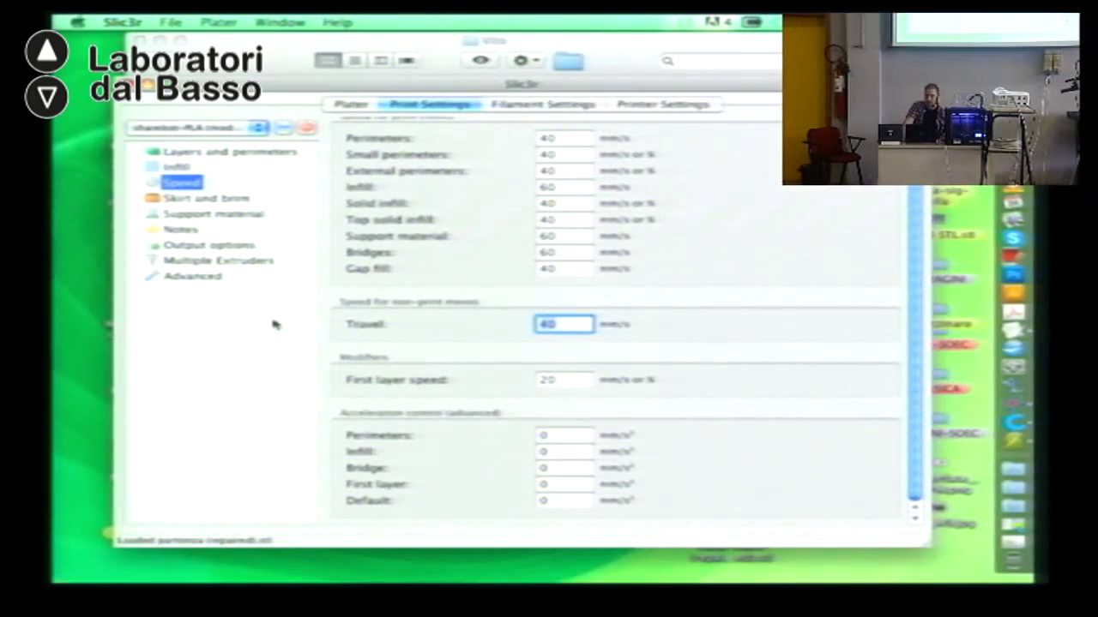
text(60)
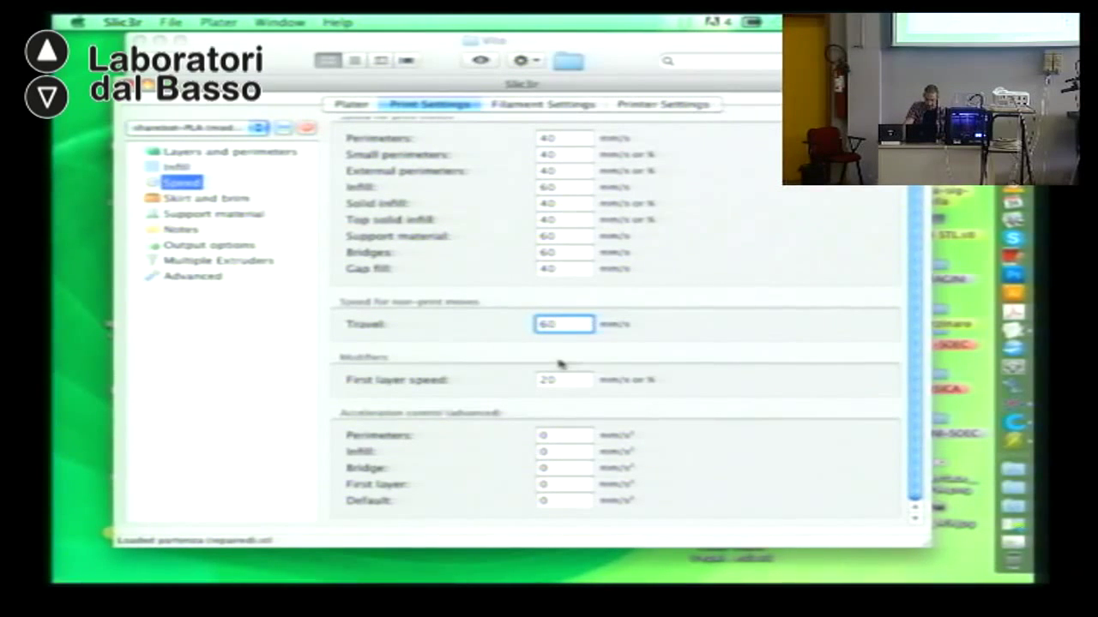
Step: Review the skirt and brim settings, including the brim width, against the part seen from above in the 3D preview
click(209, 199)
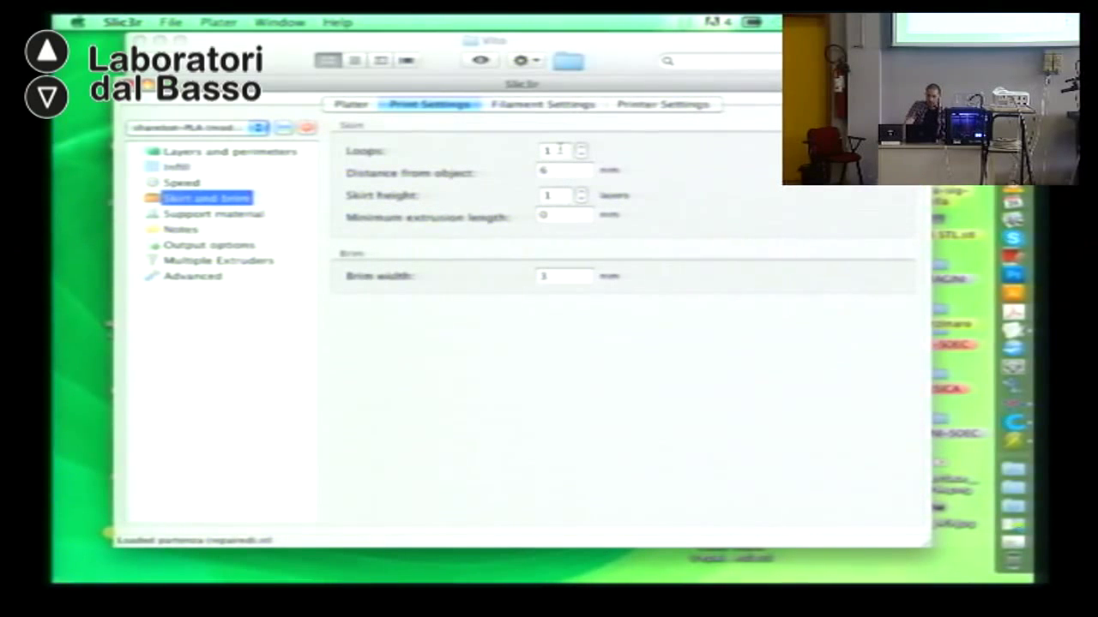
click(358, 105)
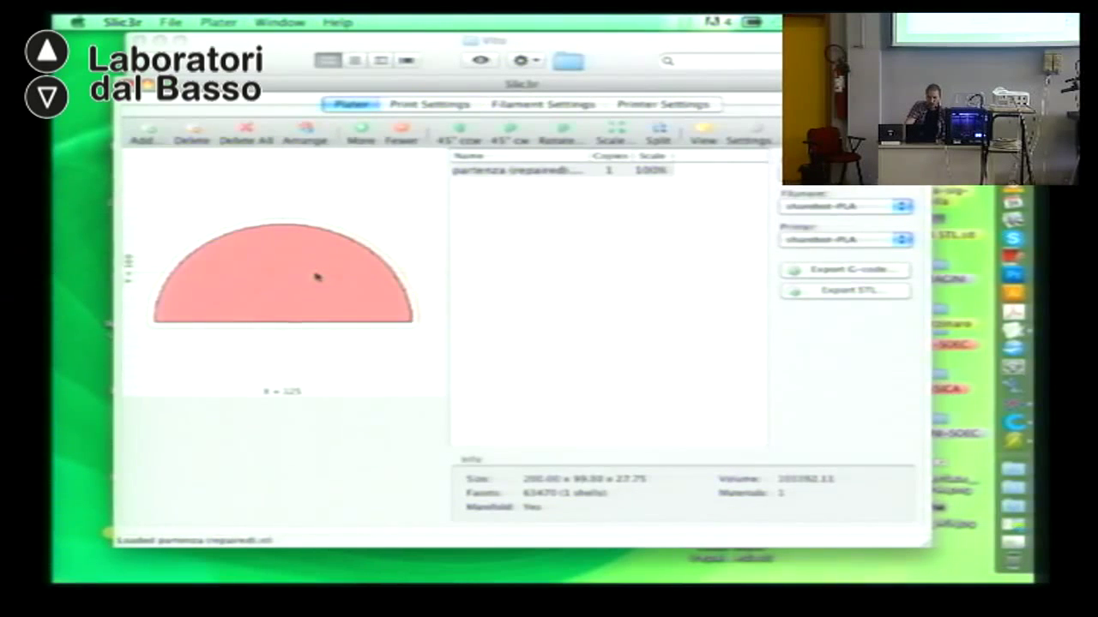
double_click(314, 277)
drag(493, 357, 418, 175)
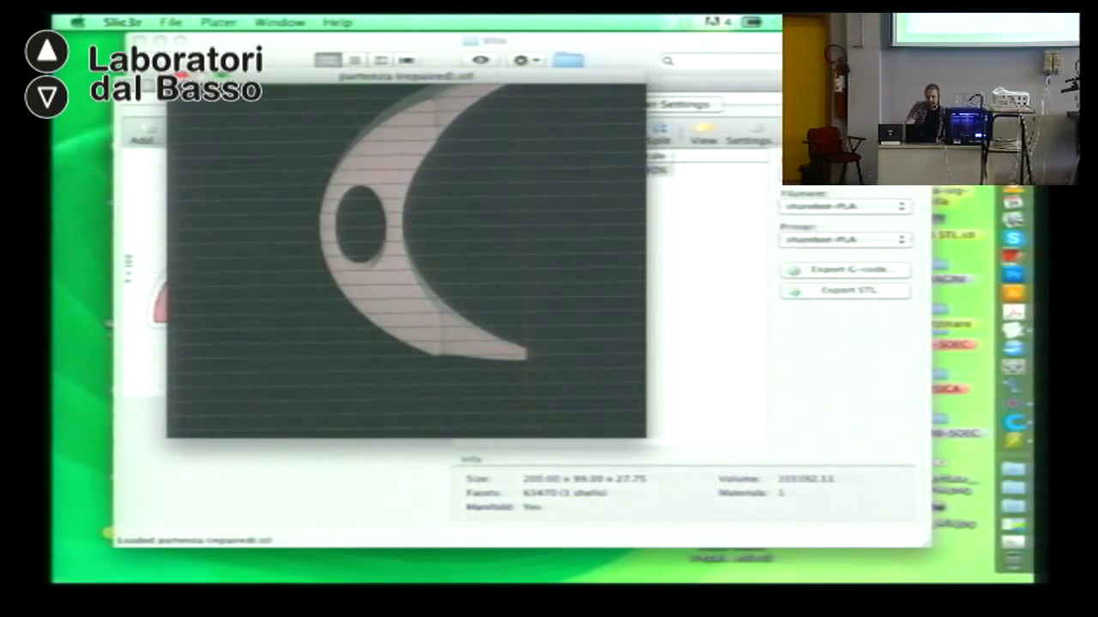
key(super+w)
click(458, 108)
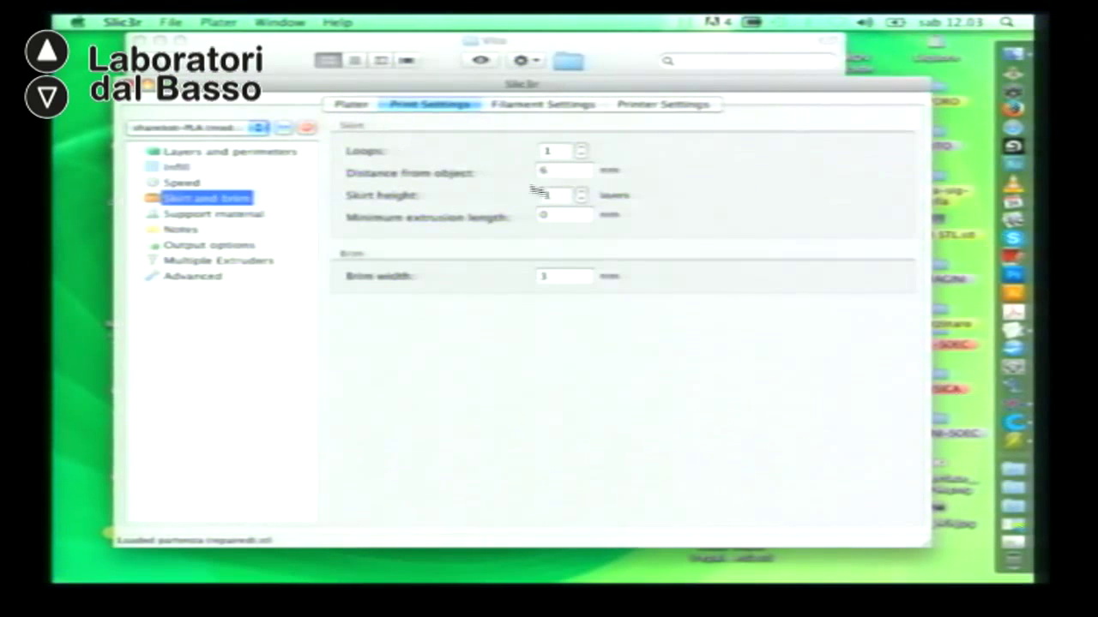
click(560, 277)
Step: Review the support material, output, multiple extruder and advanced print settings, and open the filament settings
click(211, 214)
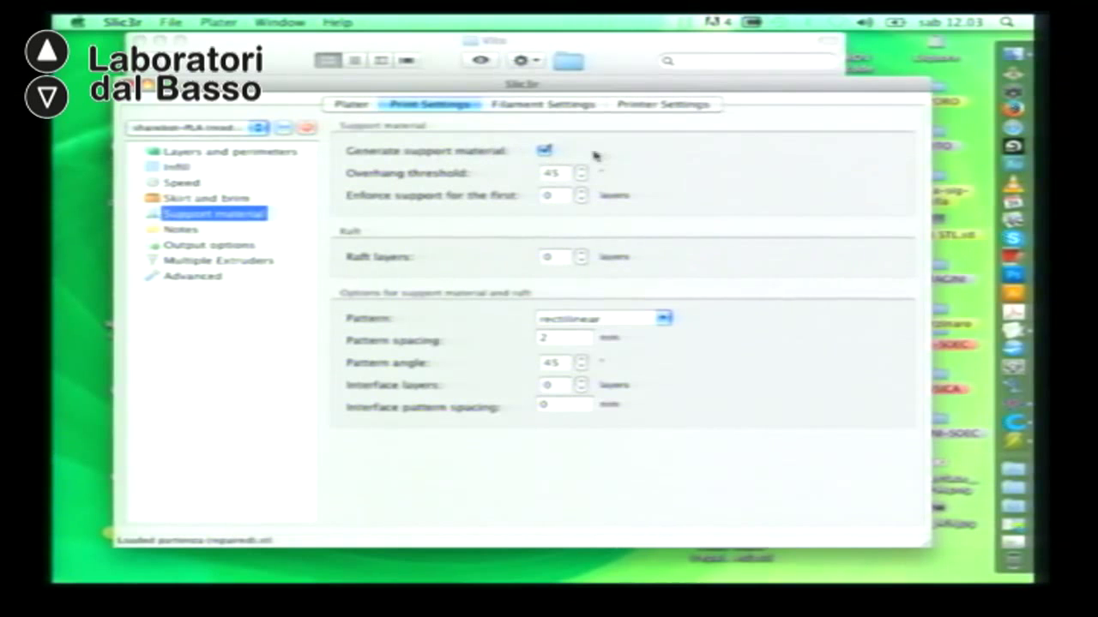
click(219, 248)
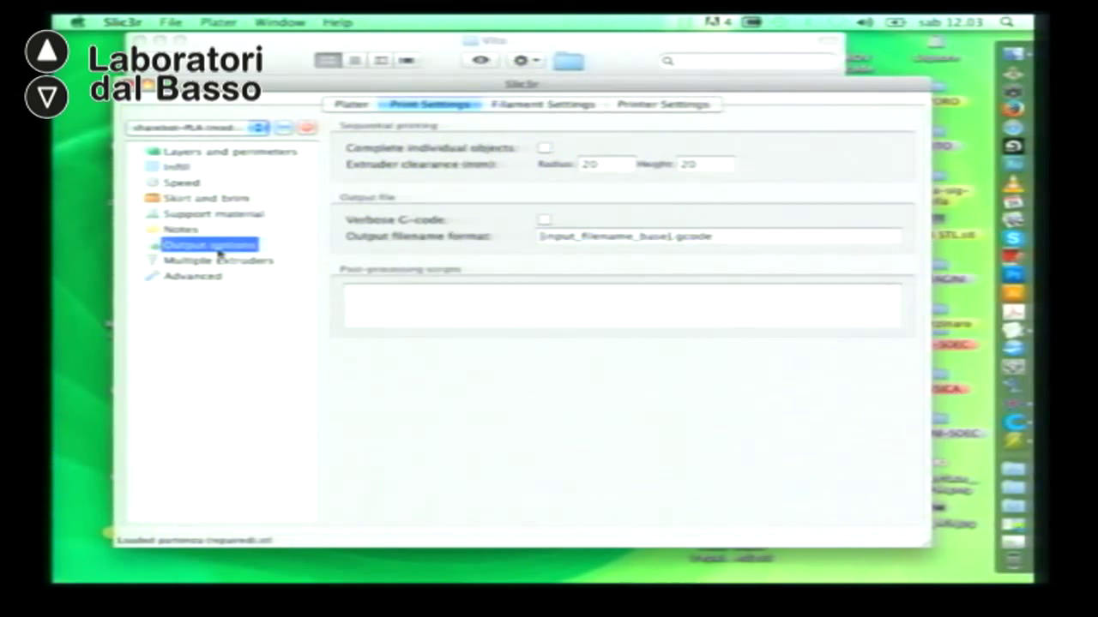
click(217, 260)
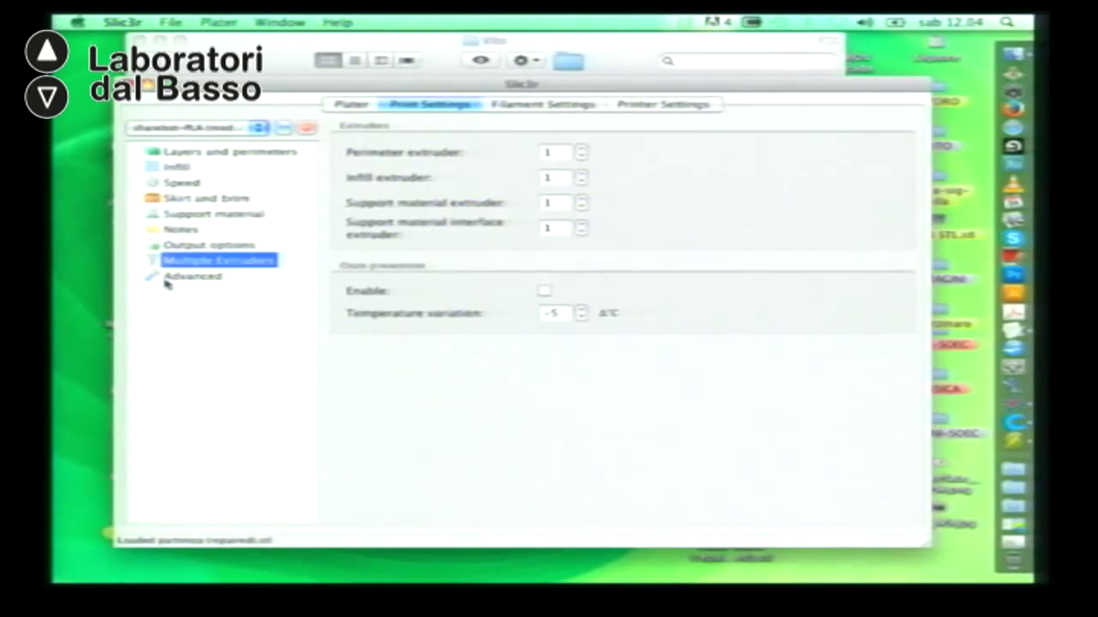
click(183, 278)
click(515, 106)
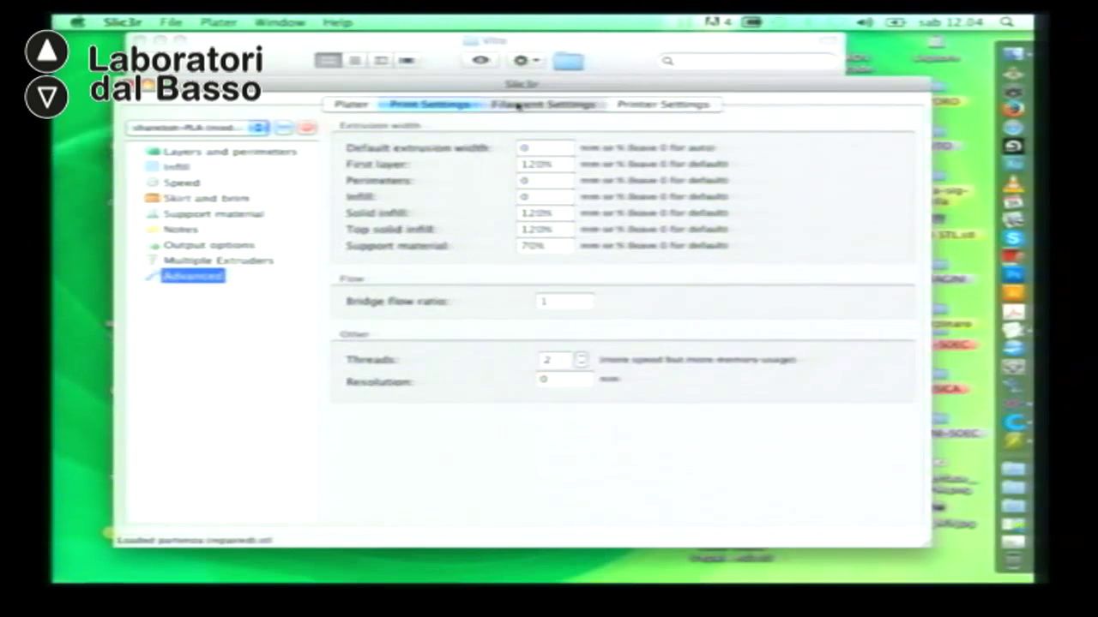
Step: Set the filament's extruder temperature to 220 °C for both the first layer and the other layers
click(191, 152)
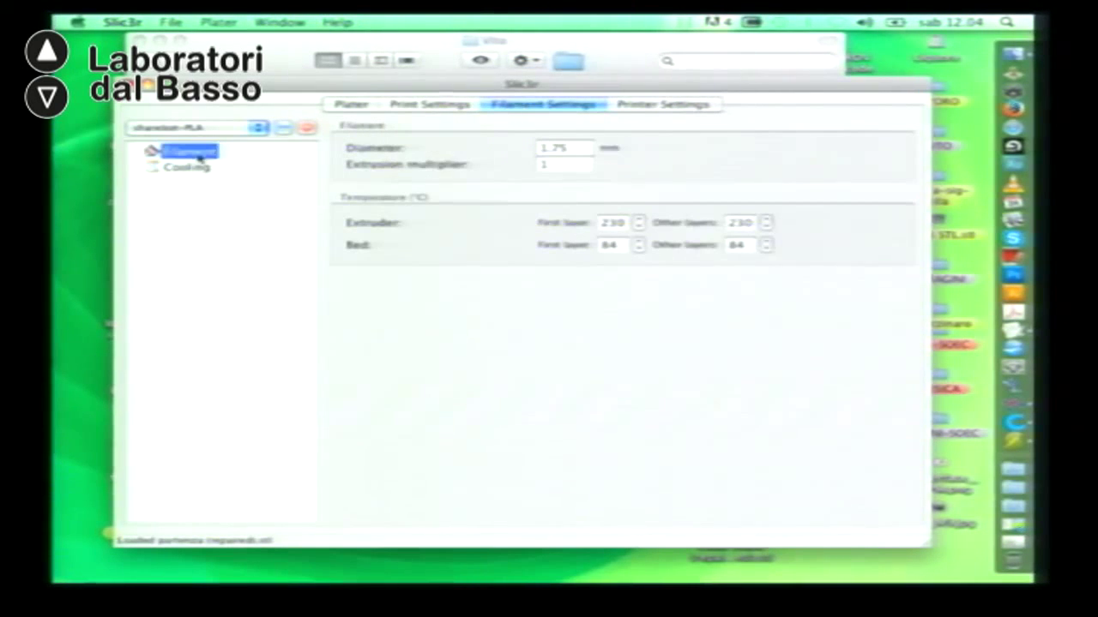
click(614, 223)
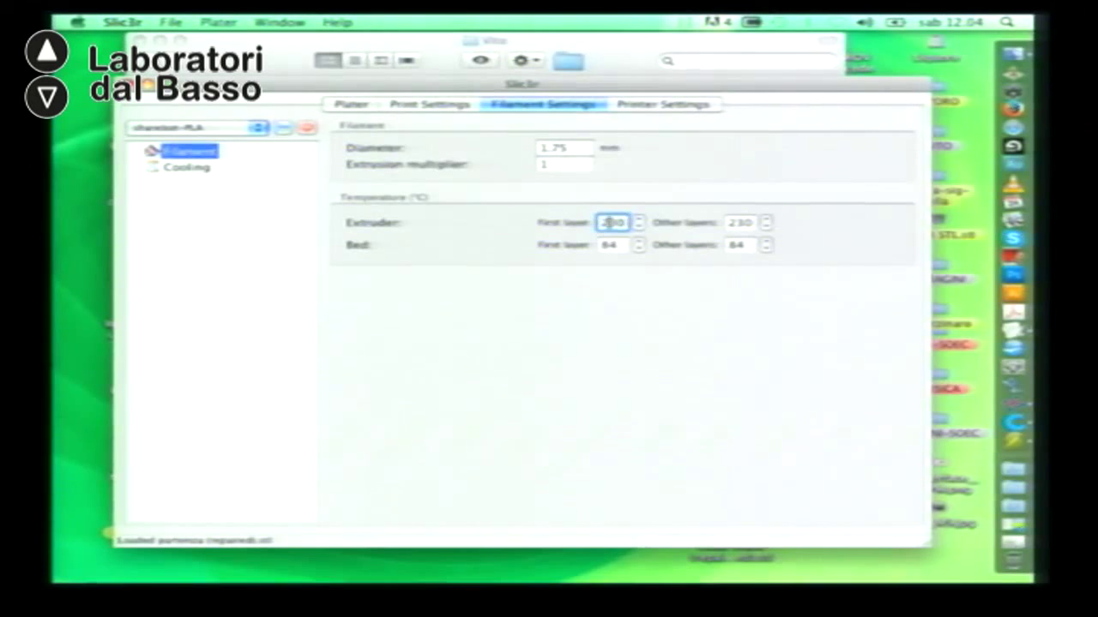
text(220)
click(743, 223)
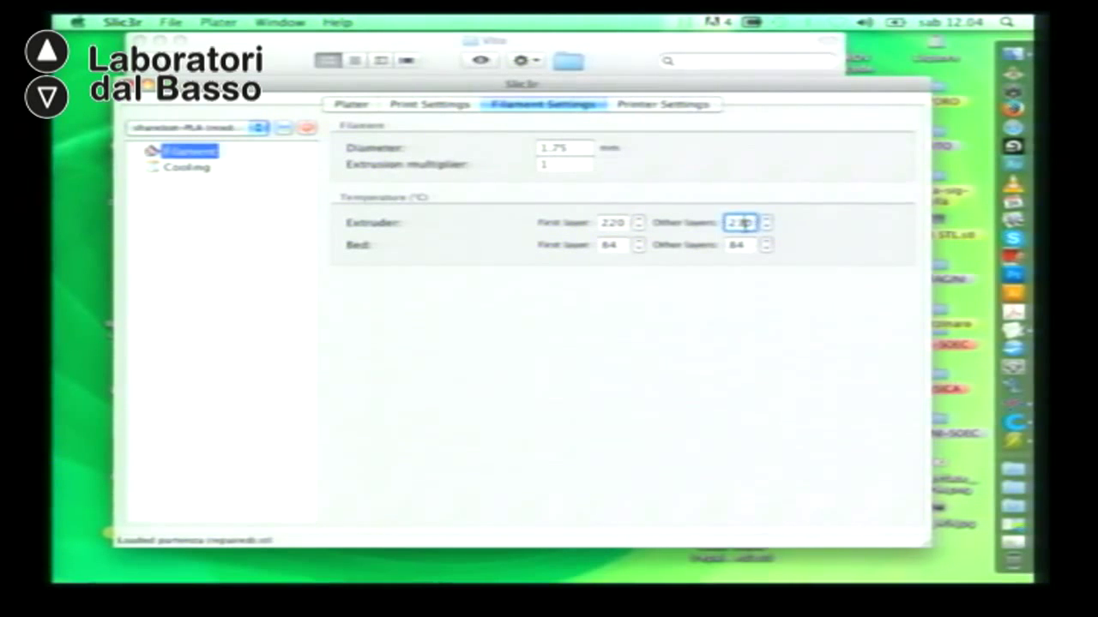
text(220)
Step: Set the bed temperature to 50 °C for both the first layer and the other layers
double_click(611, 245)
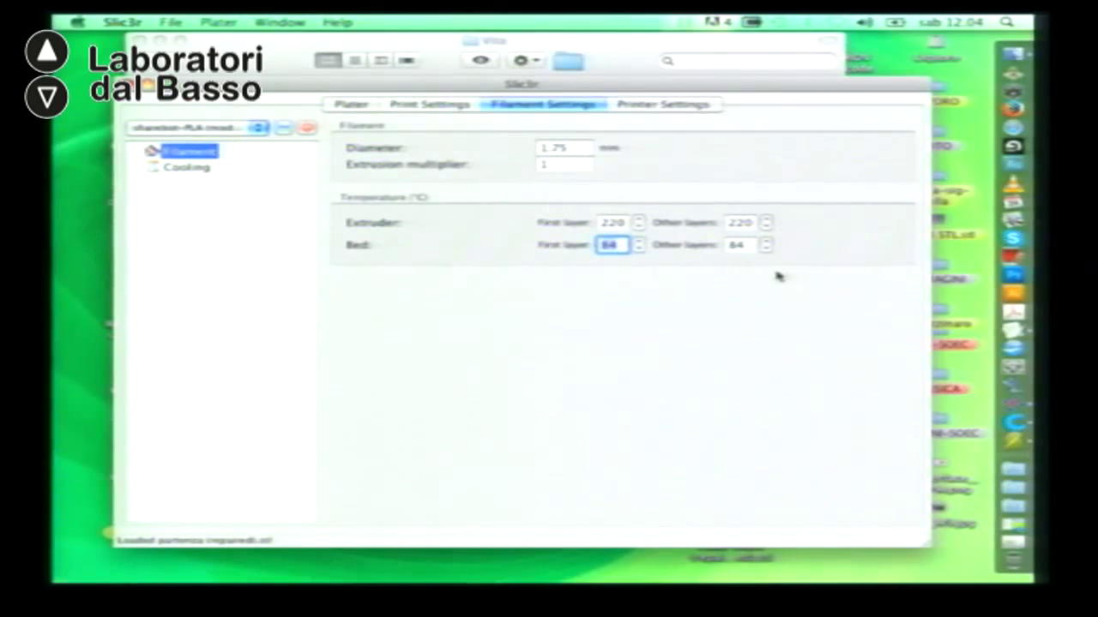
text(50)
double_click(740, 246)
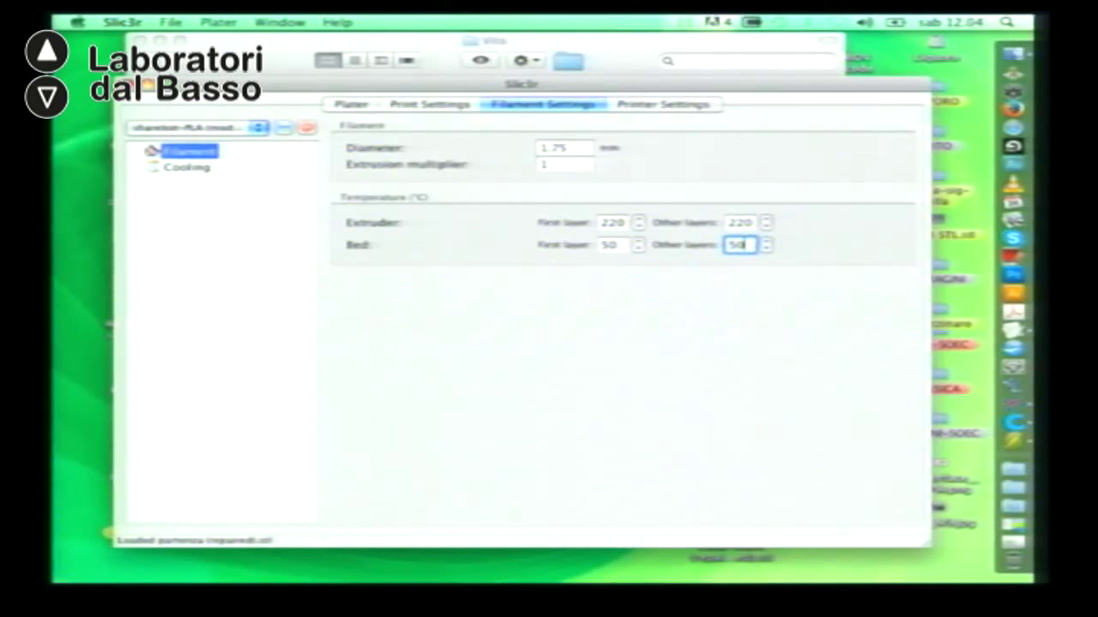
Step: Check the printer's general and custom G-code settings, and try to export the G-code as partenza (repaired) in the Vito folder
click(666, 105)
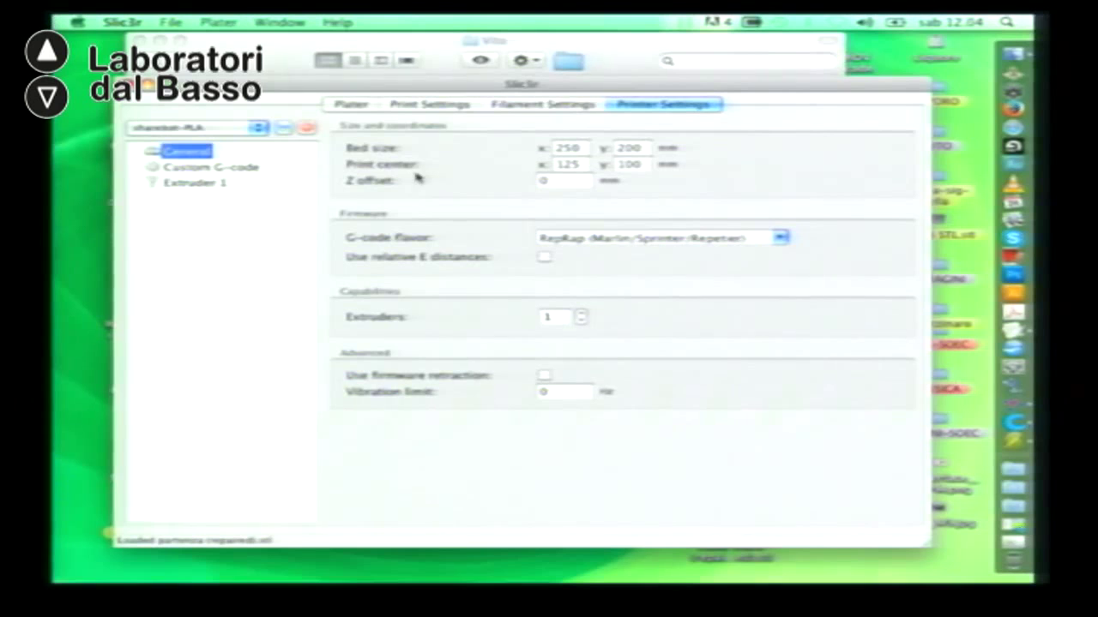
click(237, 169)
click(355, 107)
click(851, 271)
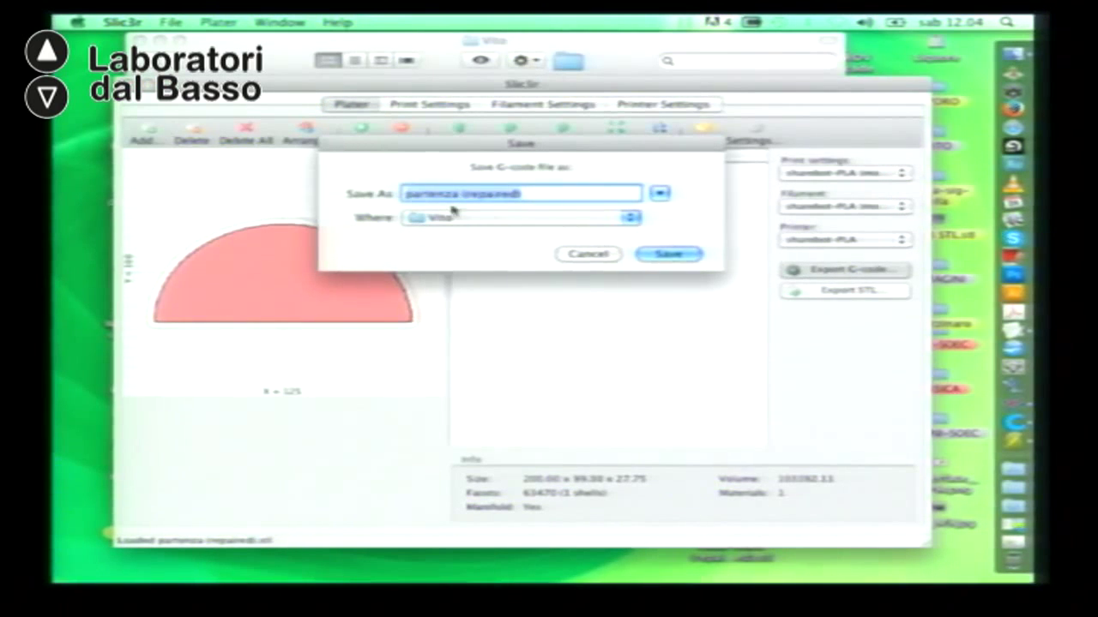
click(692, 254)
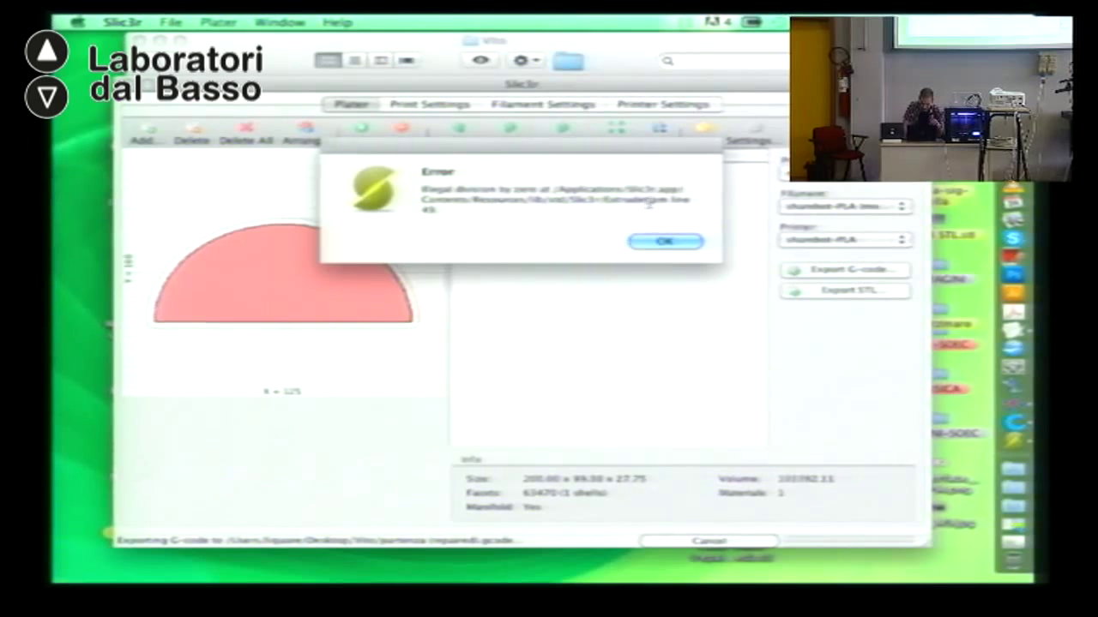
click(682, 247)
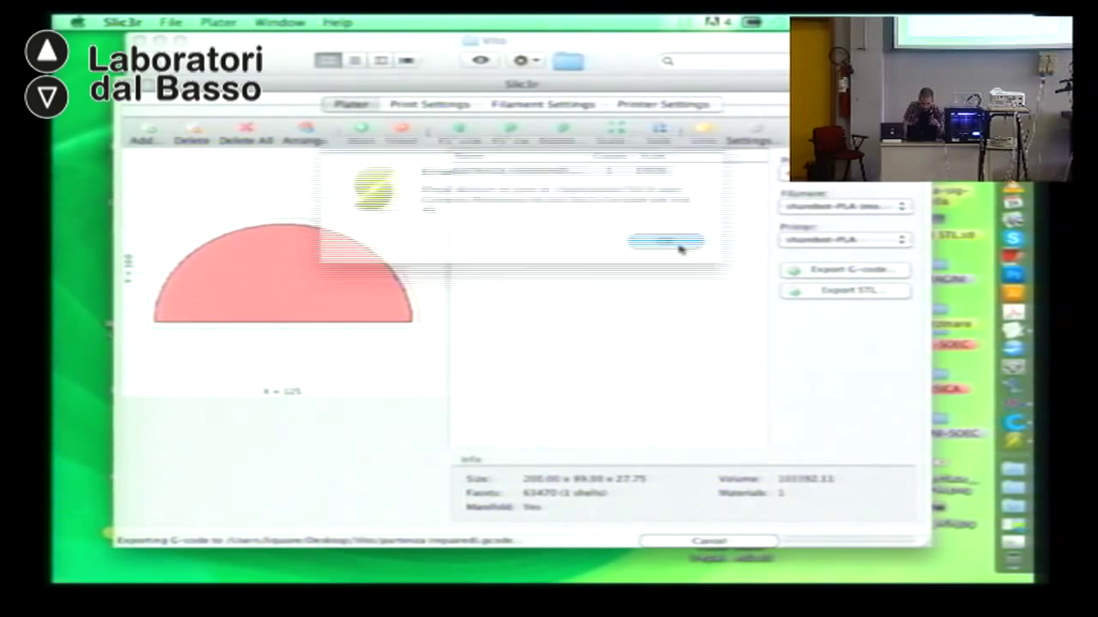
Step: Recheck all print settings pages, from layers, infill and speed through skirt, support material and output to the advanced extrusion widths
click(455, 106)
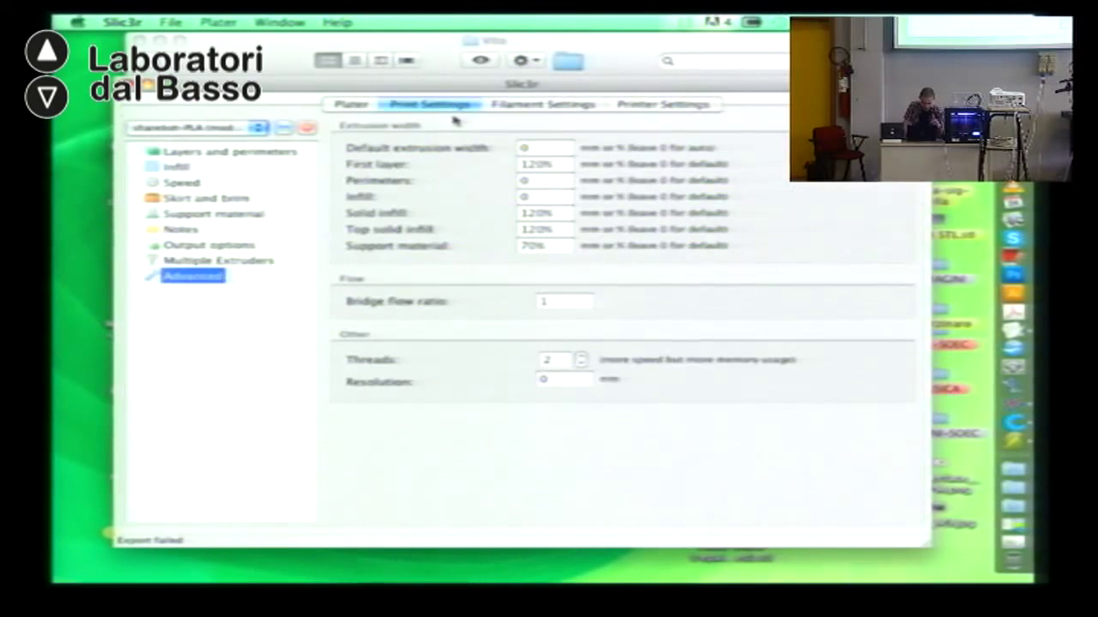
click(219, 155)
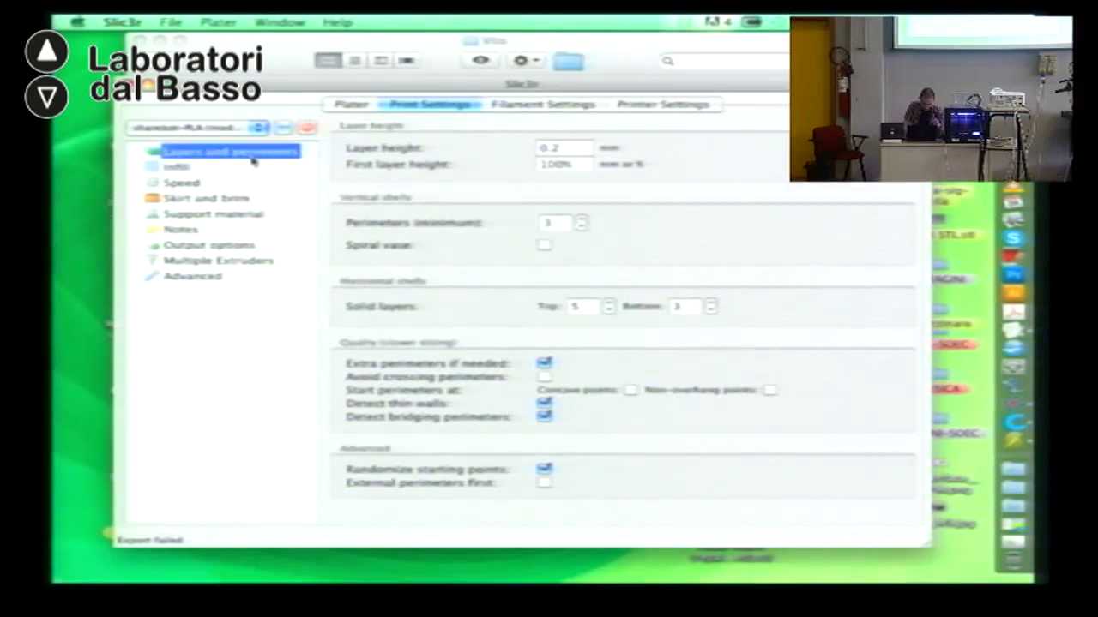
click(177, 168)
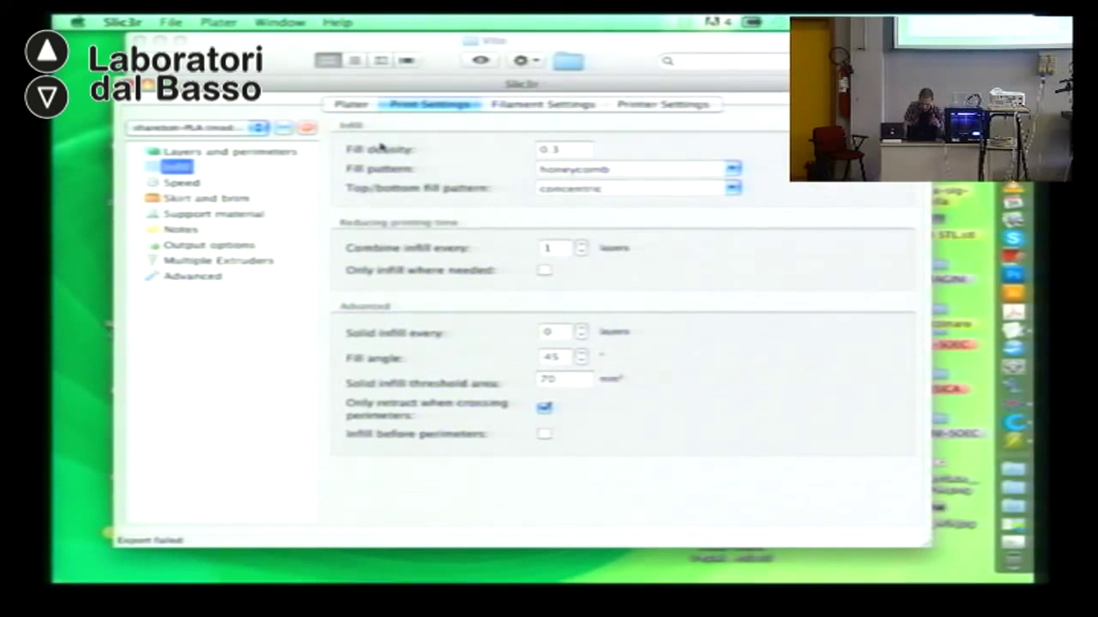
click(174, 183)
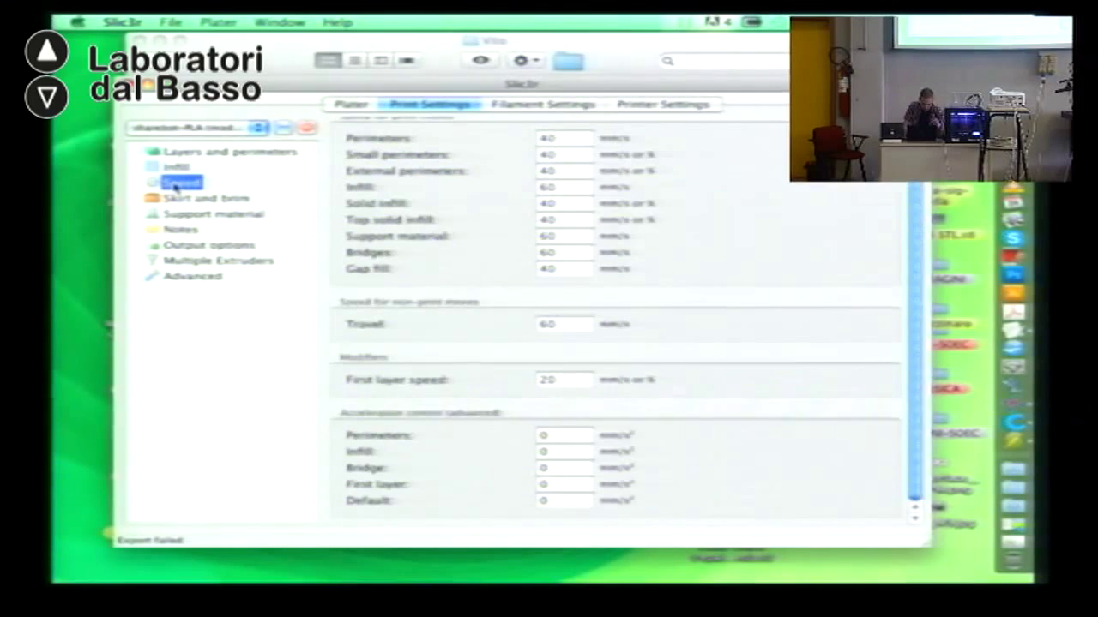
click(205, 199)
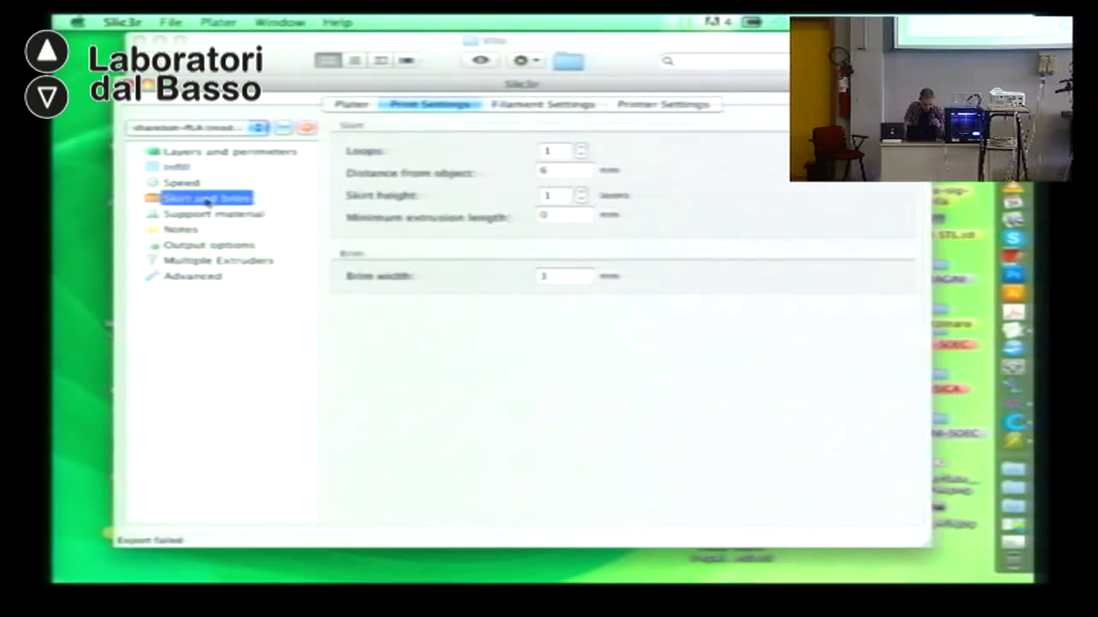
click(206, 214)
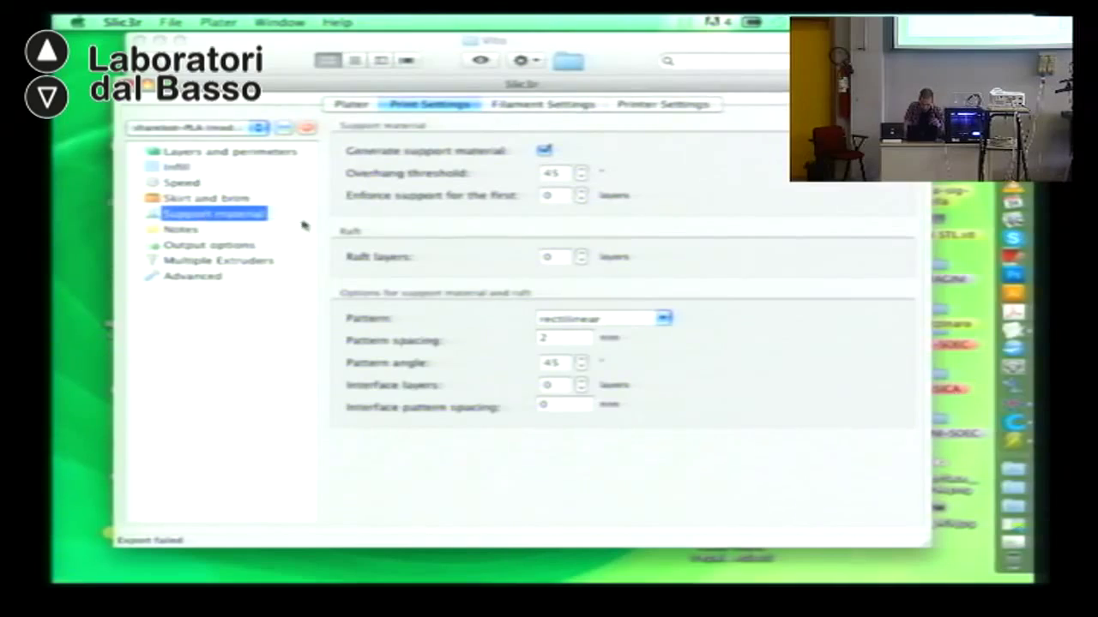
click(181, 230)
click(202, 249)
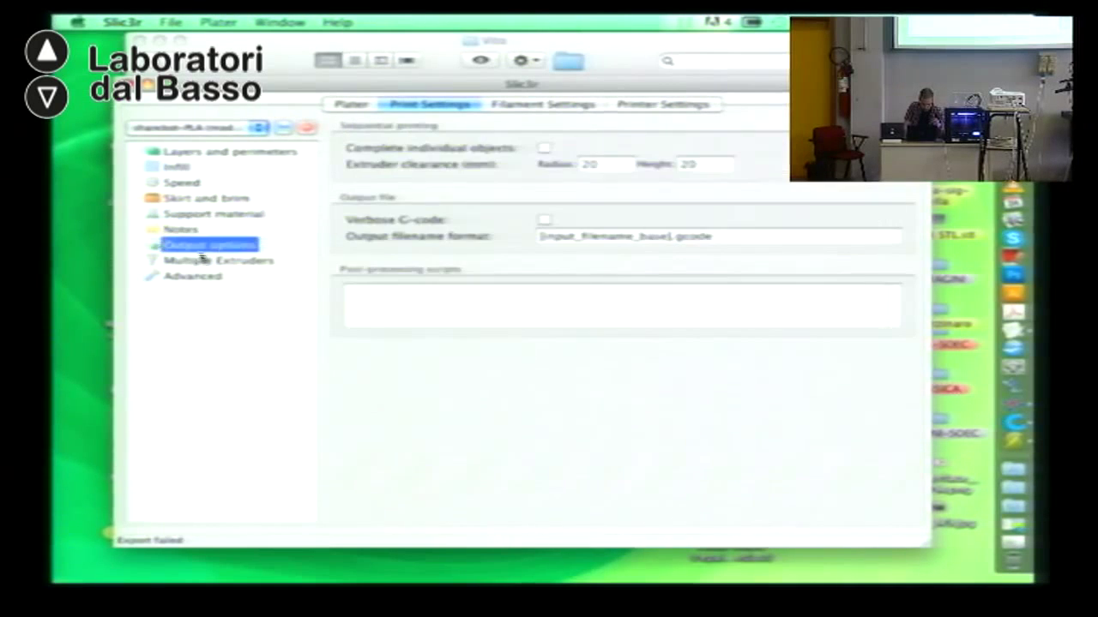
click(206, 262)
click(194, 277)
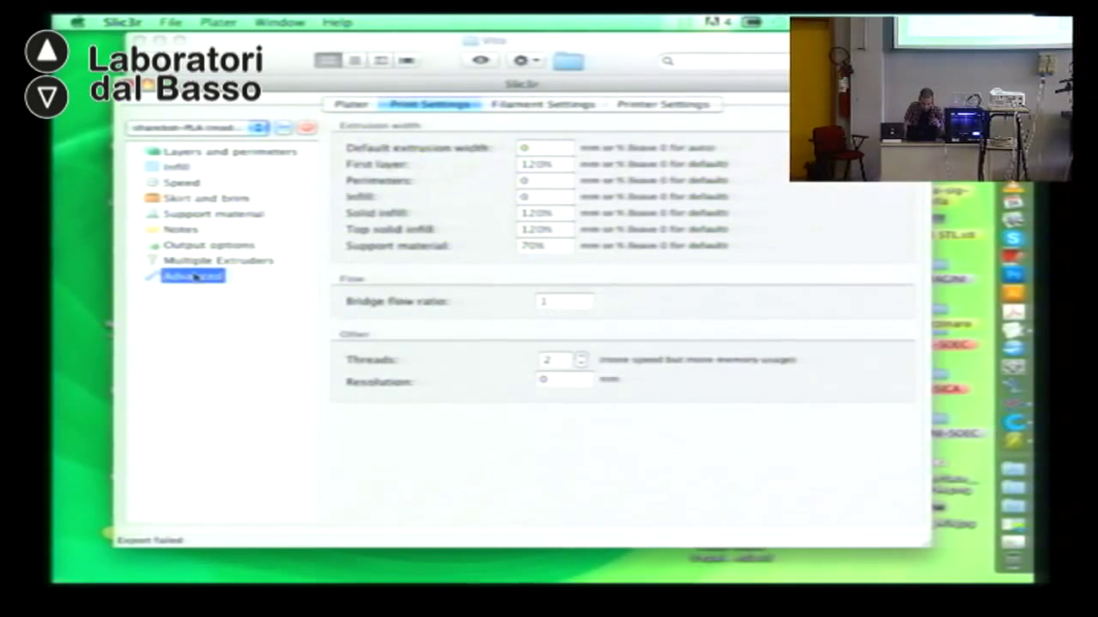
Step: Recheck the filament temperatures and cooling options, the printer's custom G-code and the Extruder 1 nozzle and retraction settings
click(583, 106)
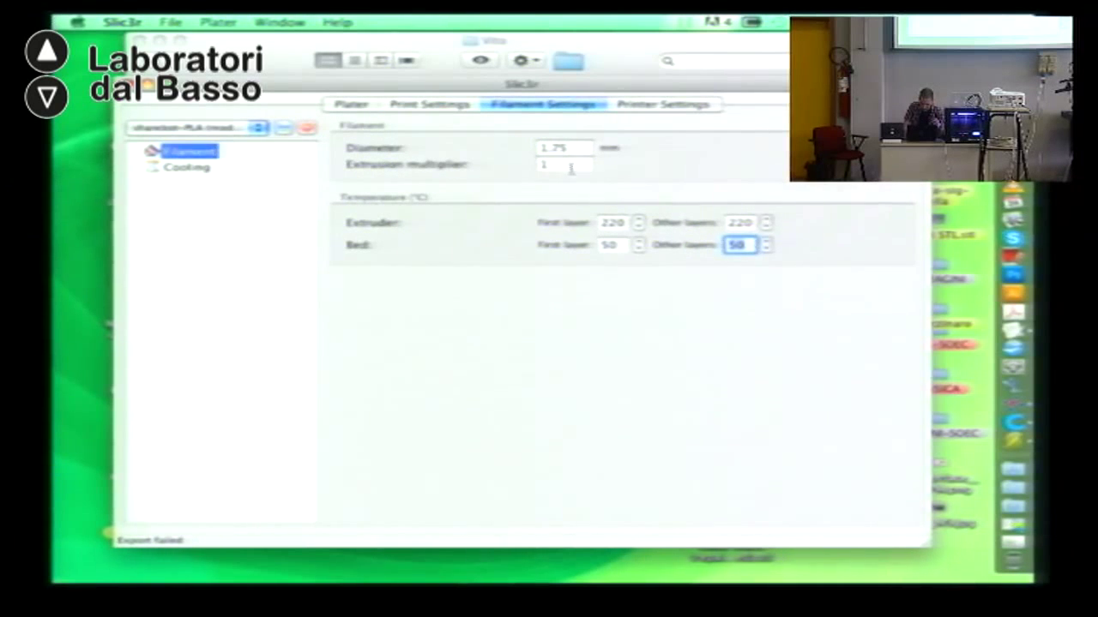
click(197, 167)
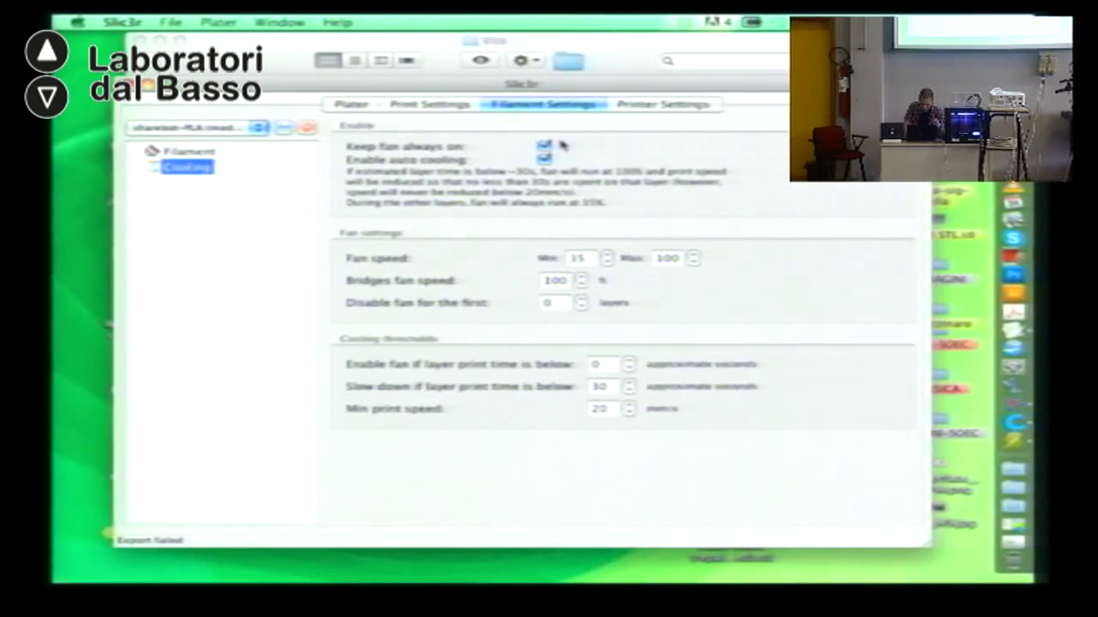
click(652, 109)
scroll(561, 173, down, 2)
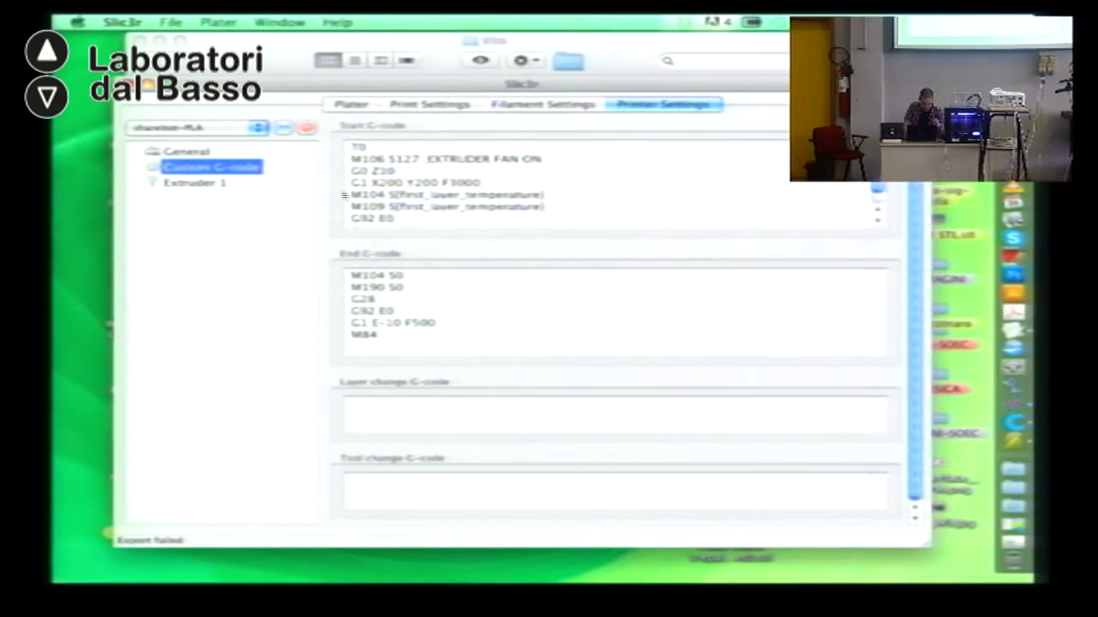
click(221, 185)
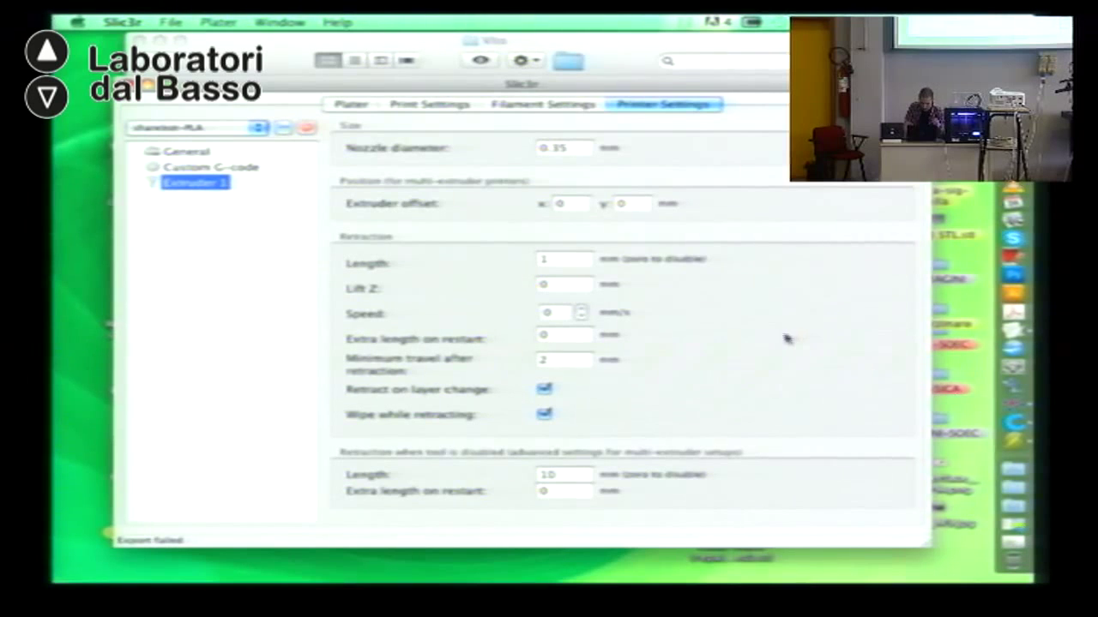
Step: Try again to export the G-code as partenza (repaired), replacing the existing file in the Vito folder, and dismiss the error
click(352, 104)
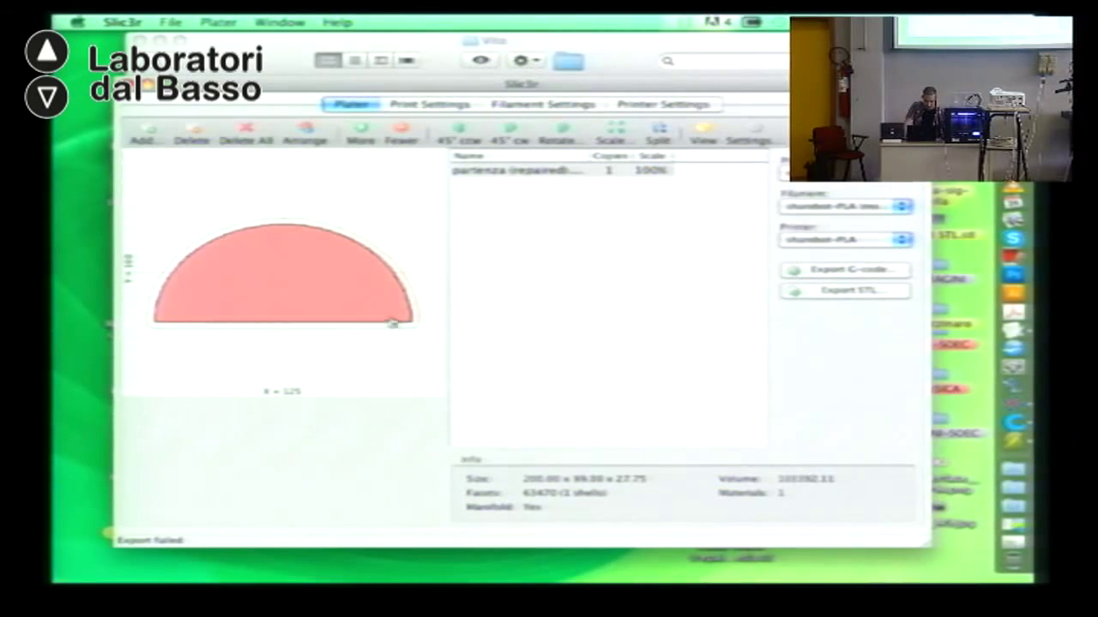
click(842, 273)
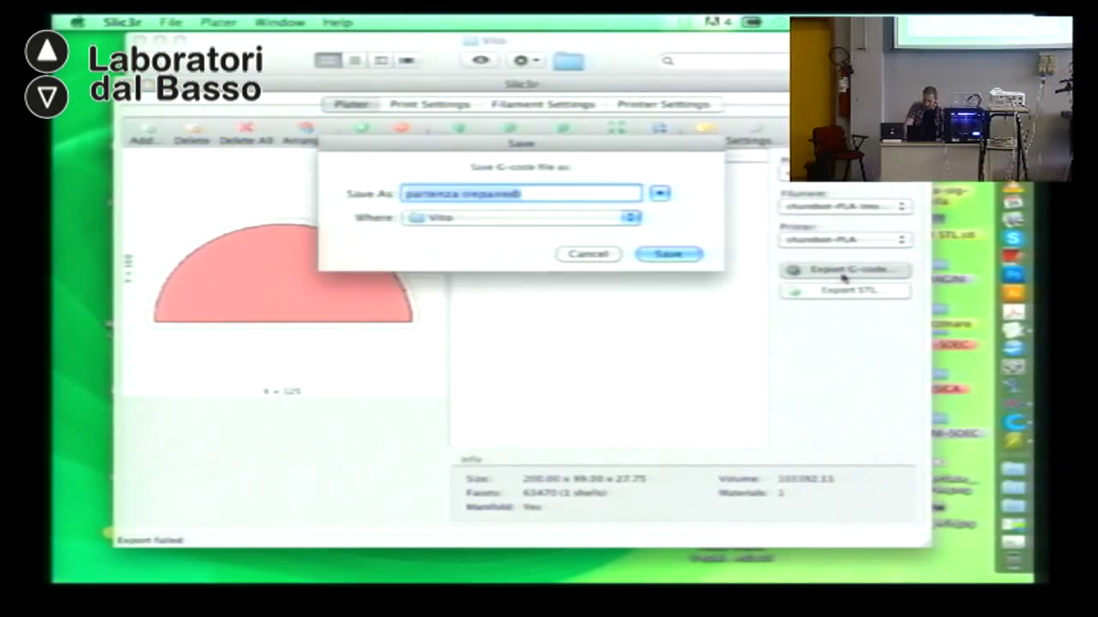
click(670, 255)
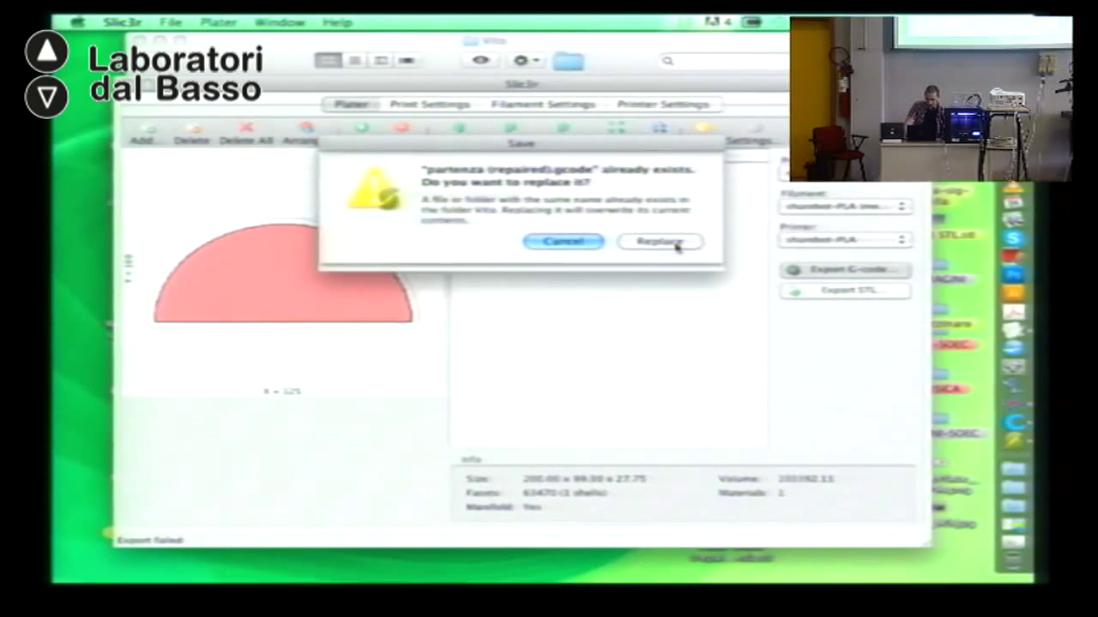
click(675, 249)
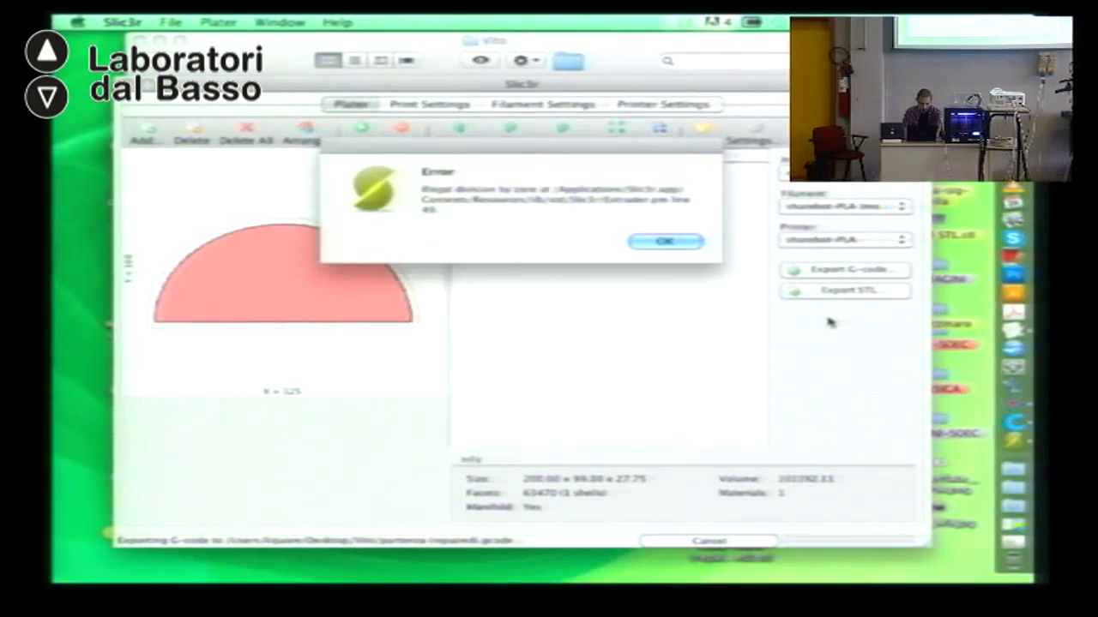
triple_click(531, 203)
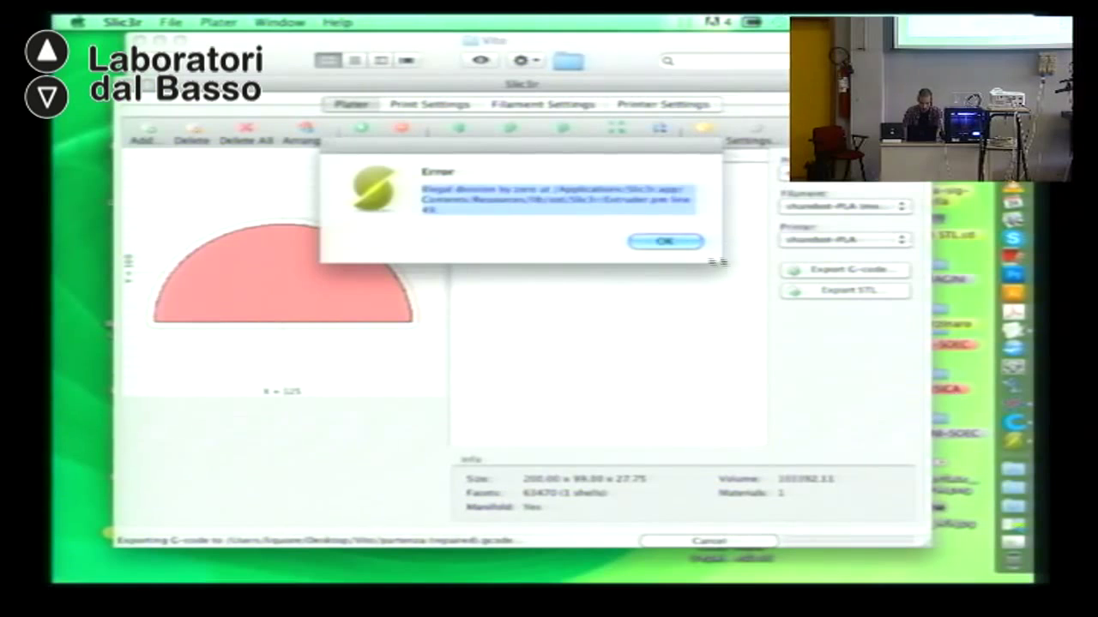
click(666, 244)
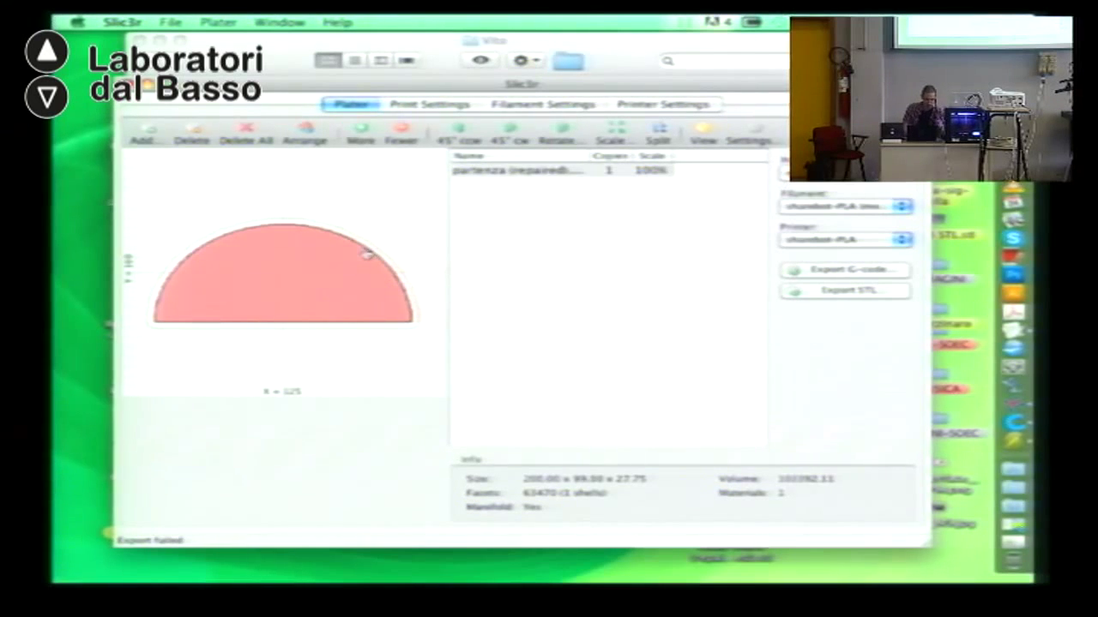
Step: Remove the repaired partenza part from the print bed
click(677, 278)
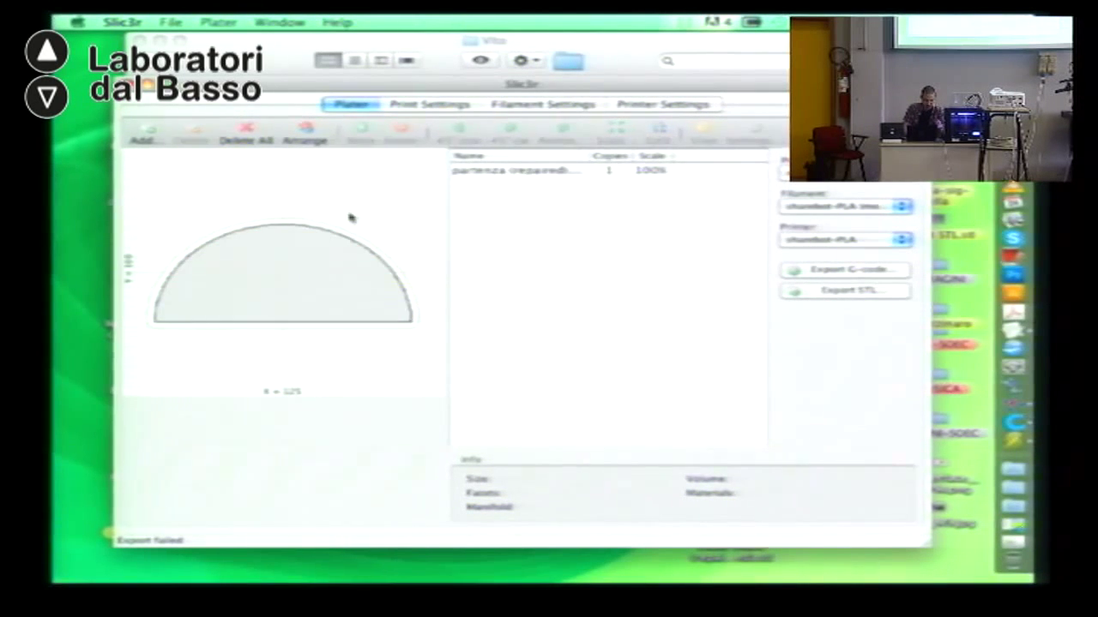
click(280, 303)
click(189, 137)
Step: Add the model ponte.stl from the Vito folder to the print bed
click(142, 136)
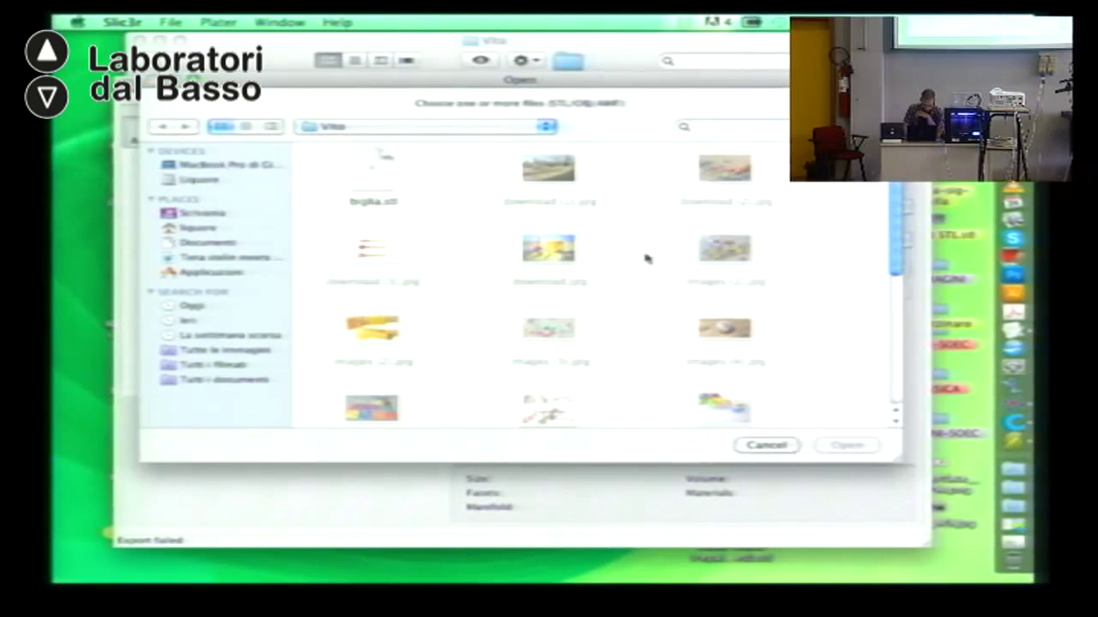
scroll(606, 238, down, 5)
scroll(605, 239, down, 3)
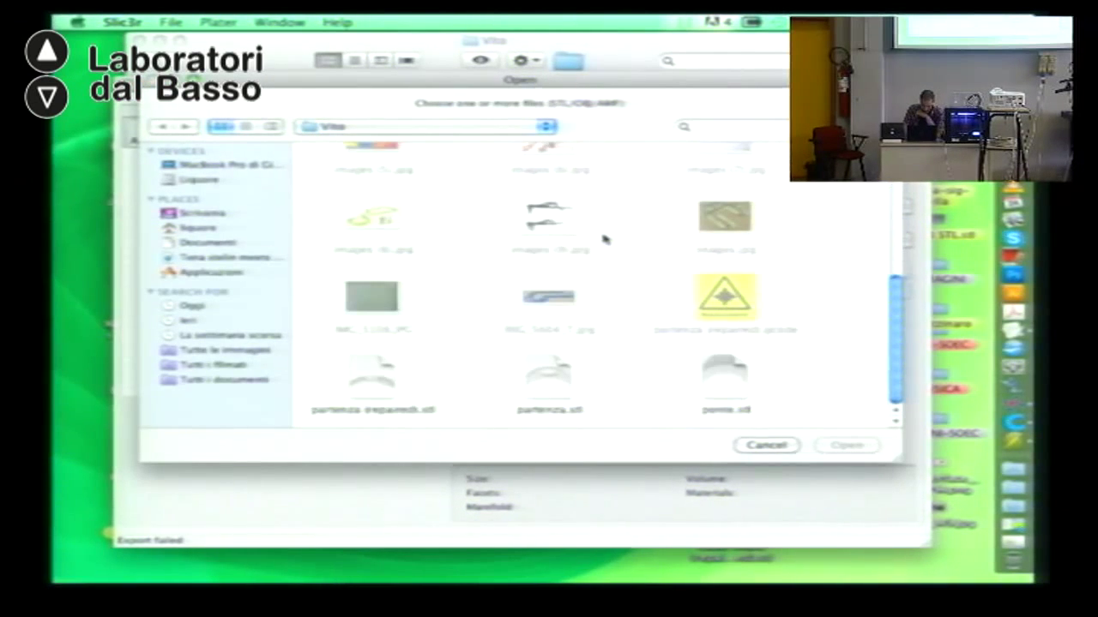
click(731, 373)
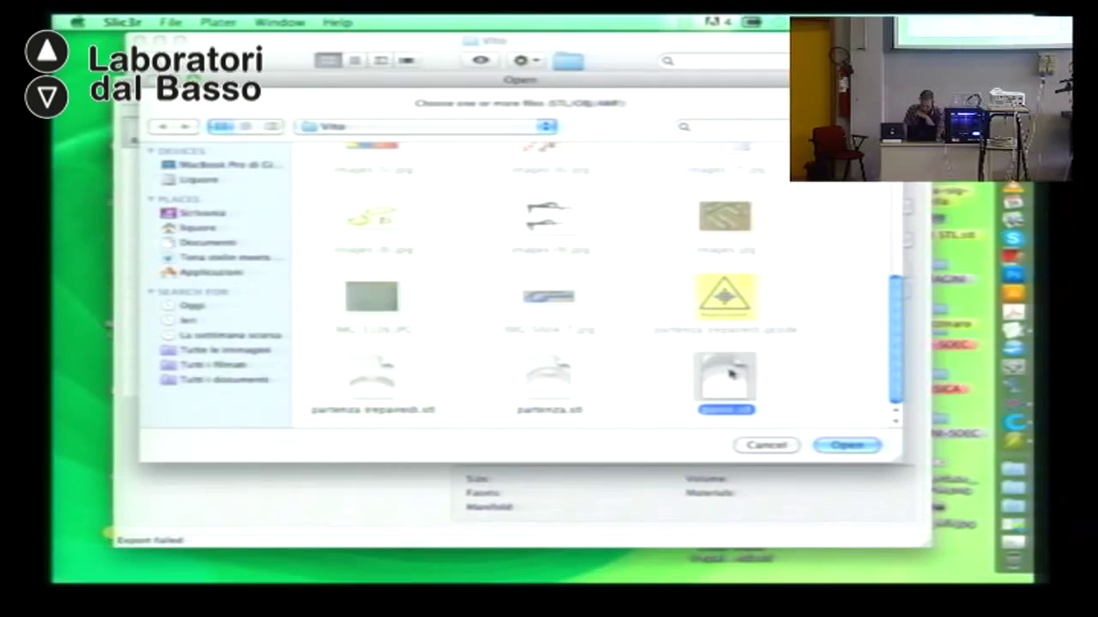
click(862, 449)
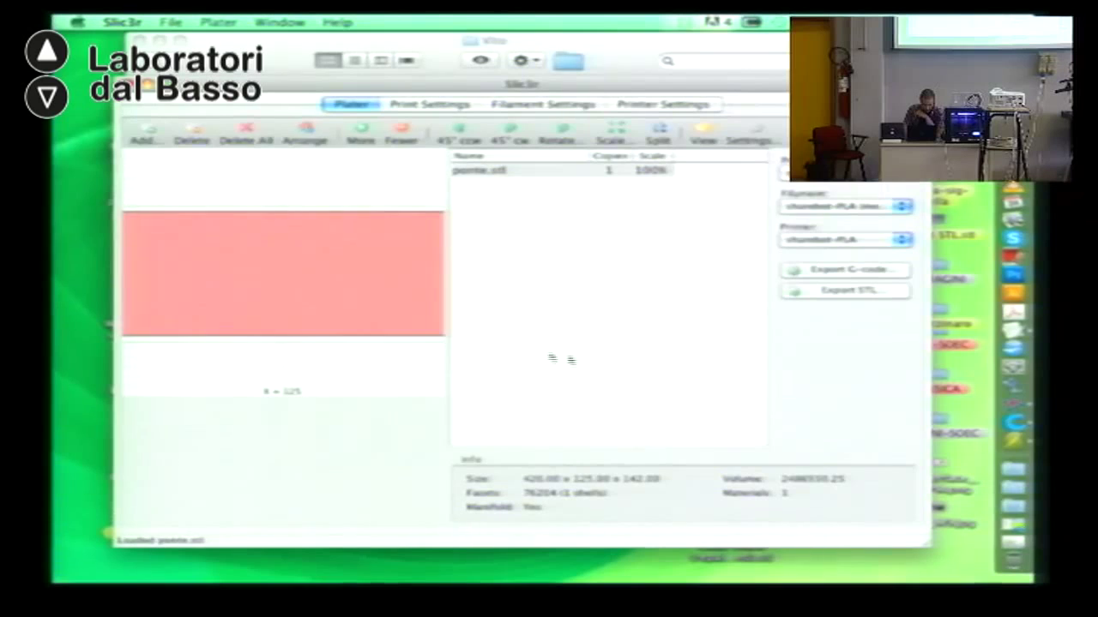
Step: Inspect the ponte part from another angle in the 3D preview, close the preview and switch to netfabb Basic
double_click(275, 294)
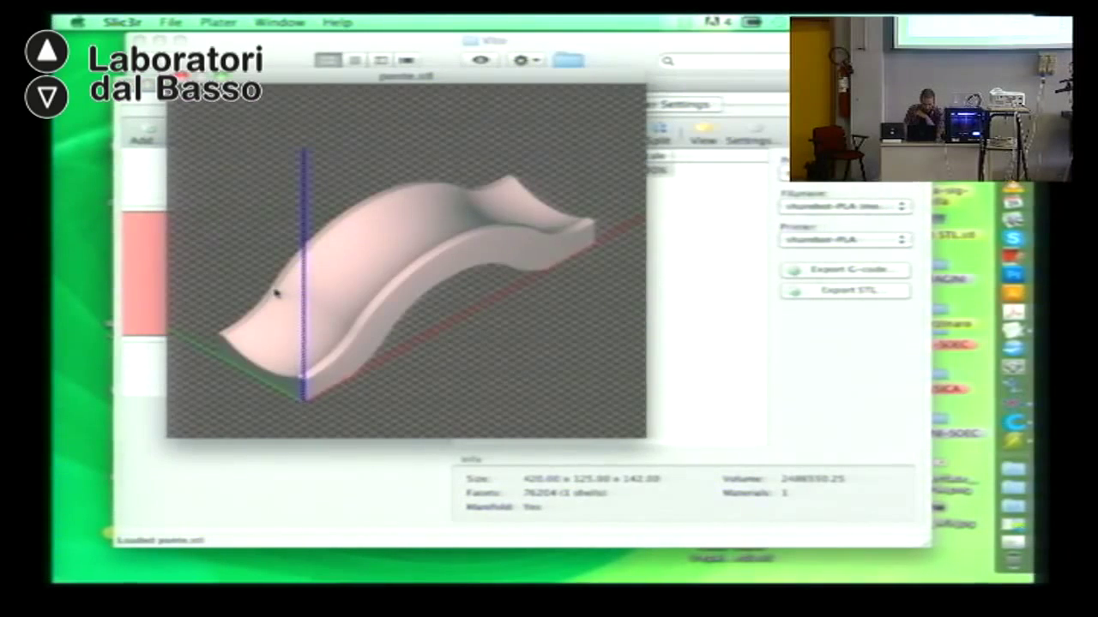
drag(492, 372, 326, 337)
click(183, 77)
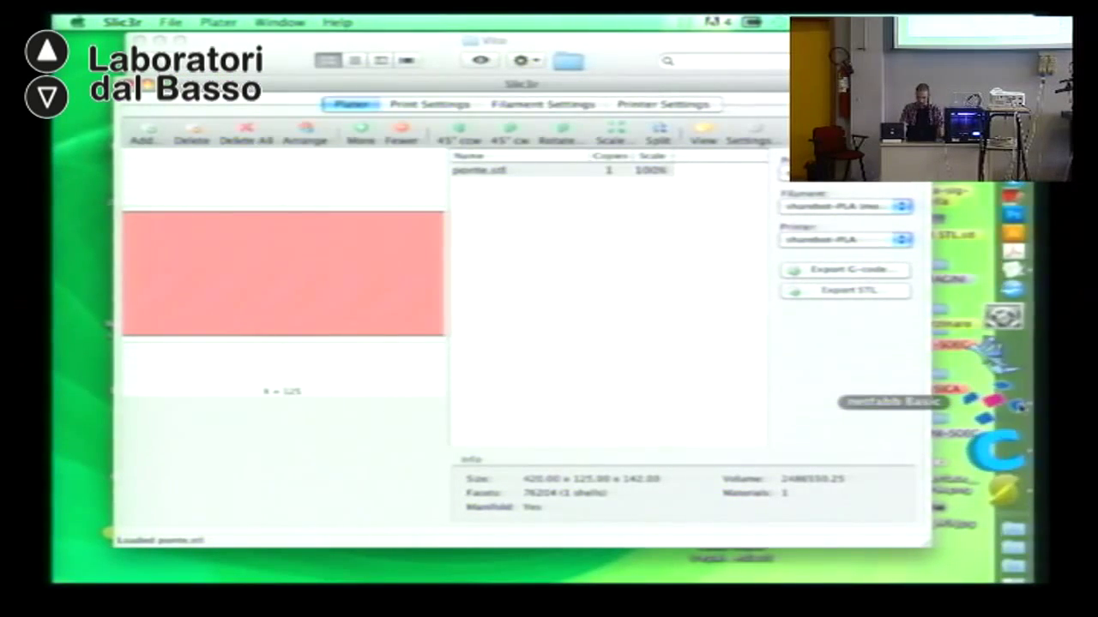
click(994, 401)
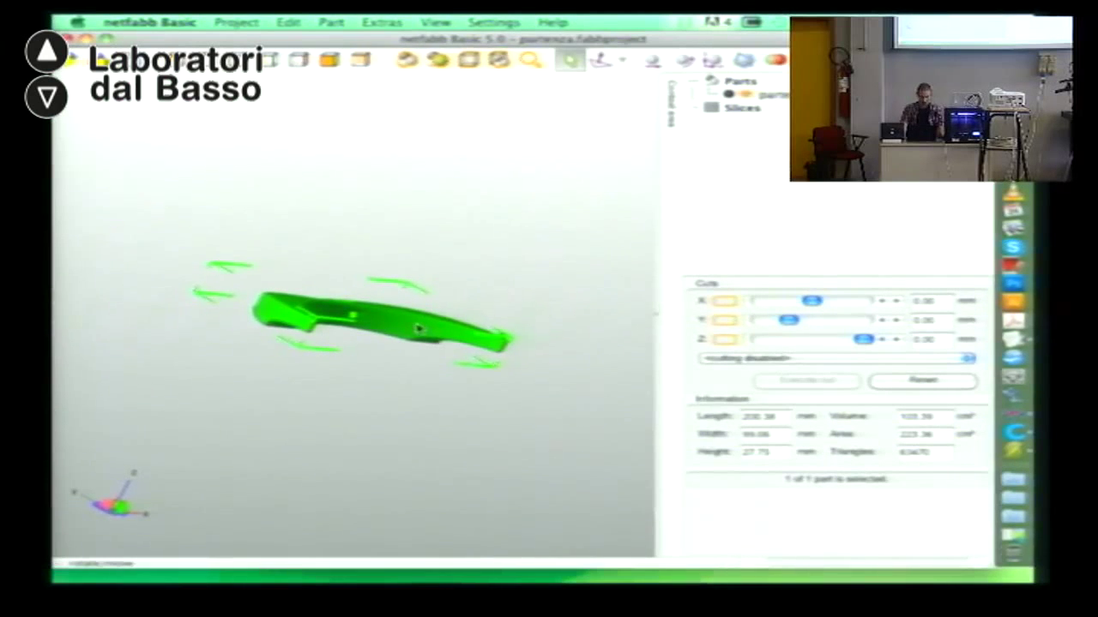
Step: Remove the partenza part from the netfabb project and confirm the removal
right_click(418, 328)
click(433, 335)
click(691, 207)
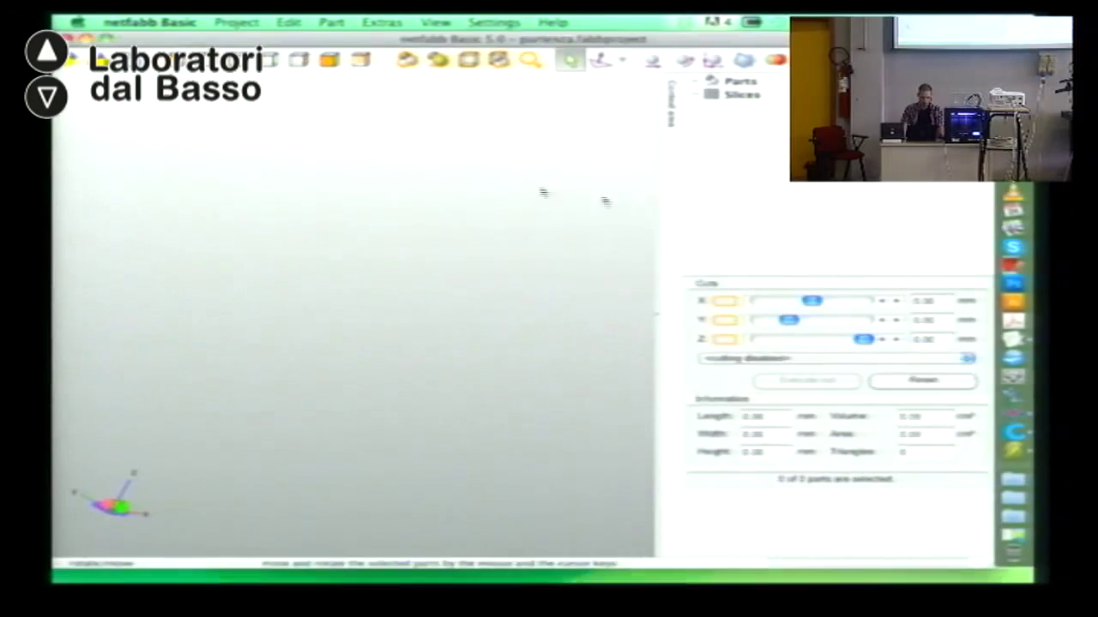
Step: Add ponte.stl from the Vito folder to the project and orbit around the part
click(75, 67)
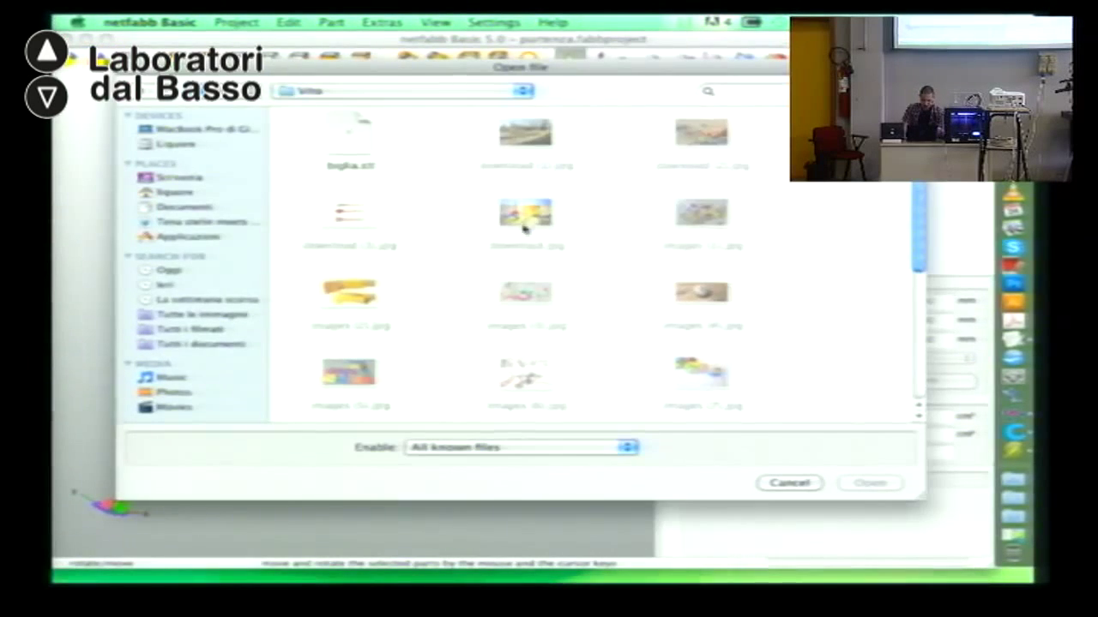
scroll(524, 229, down, 5)
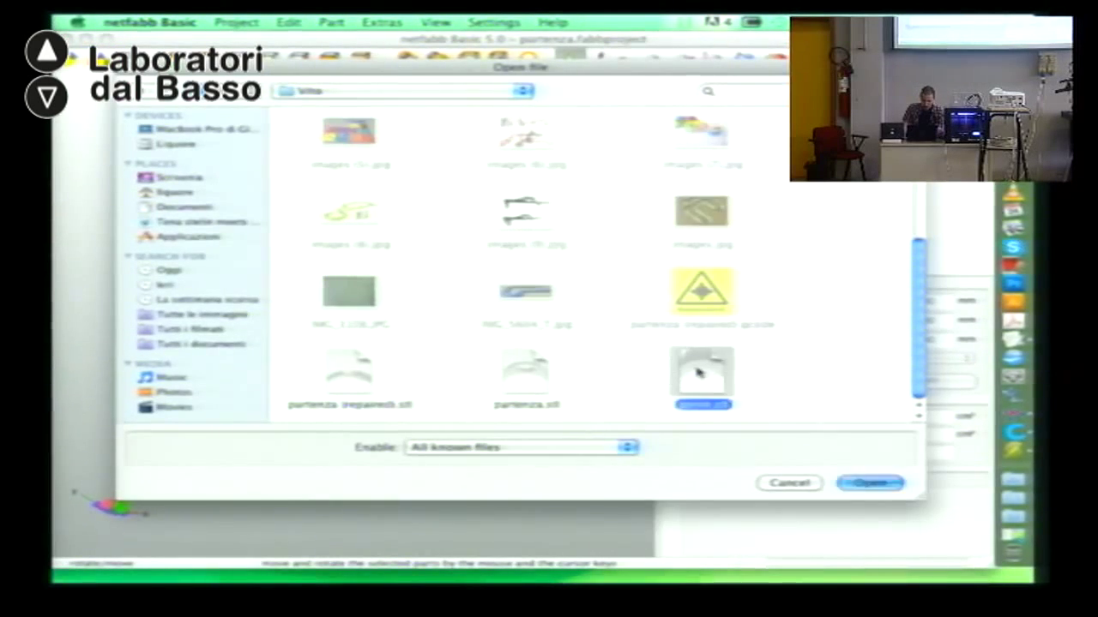
double_click(705, 374)
click(211, 337)
drag(229, 326, 353, 324)
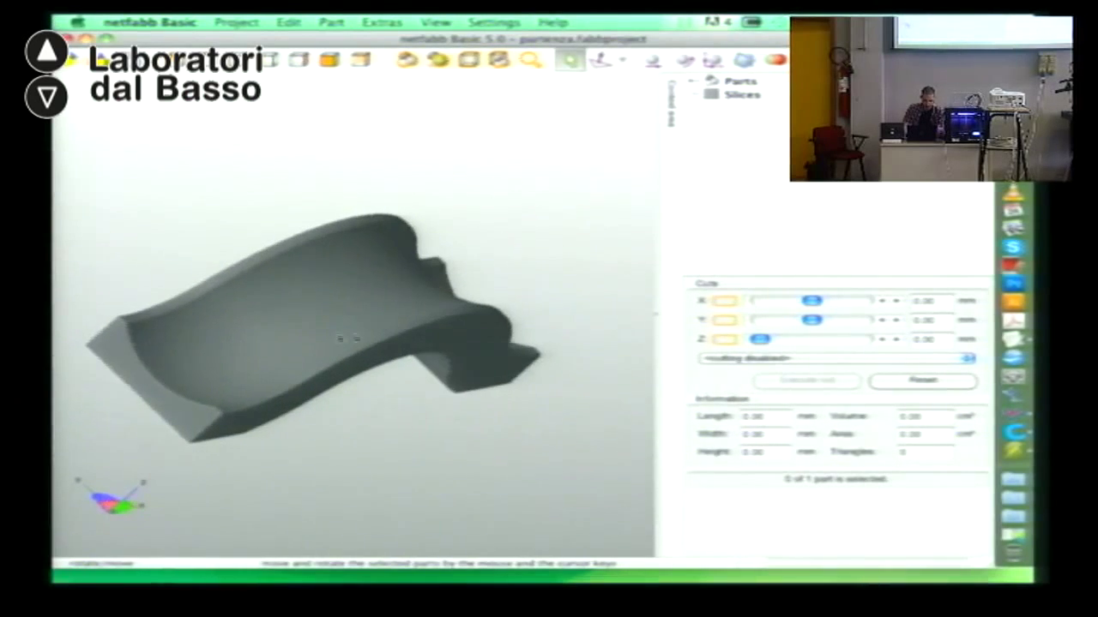
Step: Rotate the ponte part 90° about the X axis
right_click(353, 321)
mouse_move(515, 367)
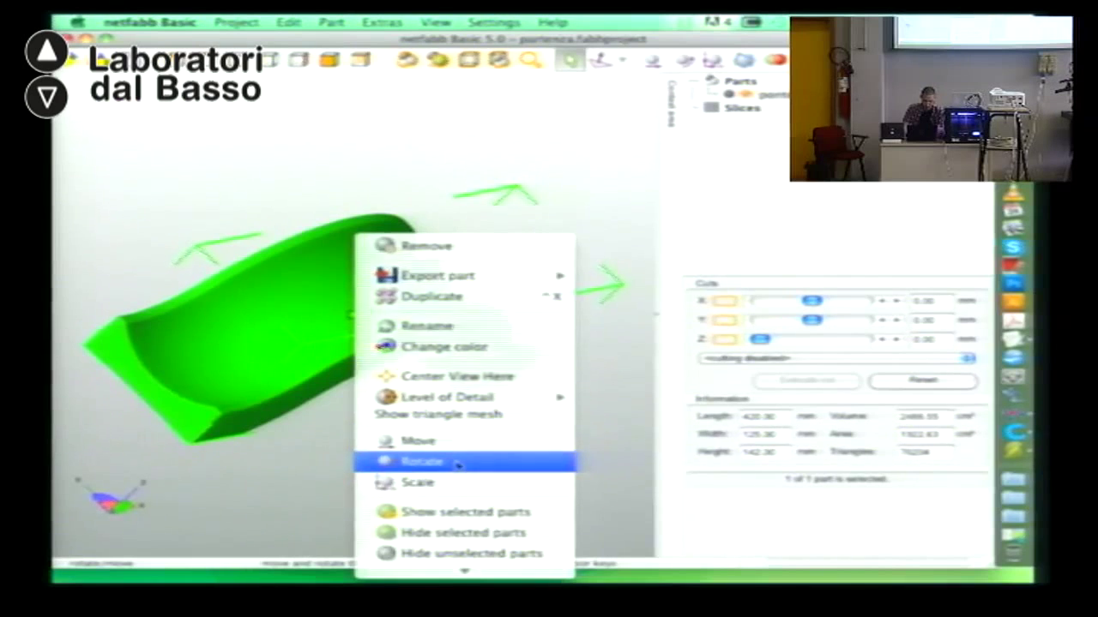
click(455, 462)
click(593, 313)
click(425, 335)
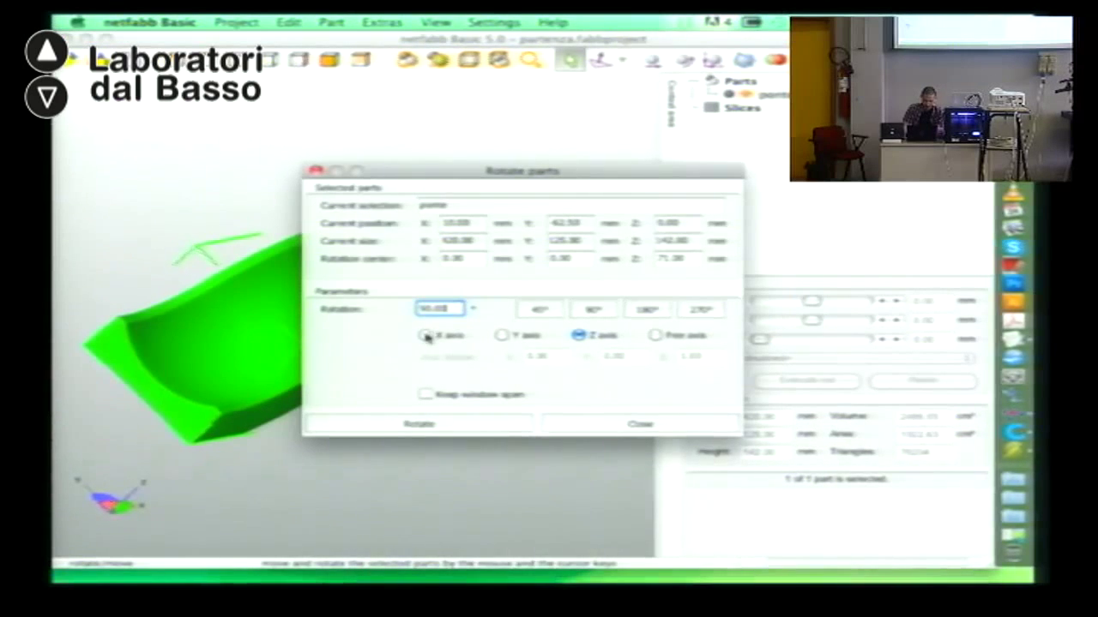
click(461, 427)
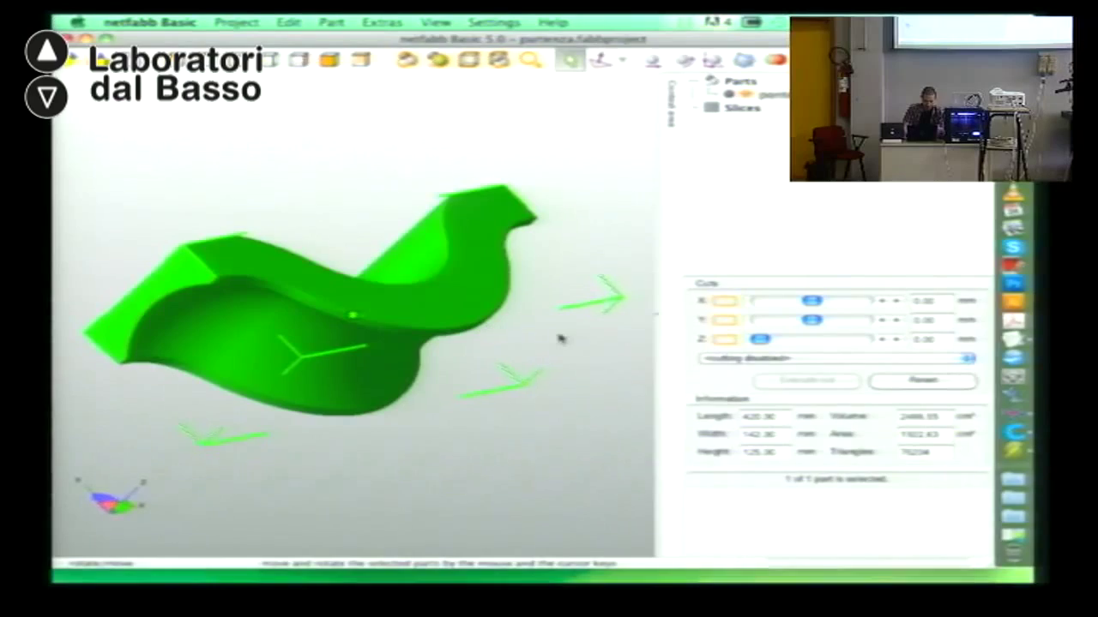
Step: Scale the ponte part uniformly to 50 percent with the scaling ratio fixed
right_click(375, 306)
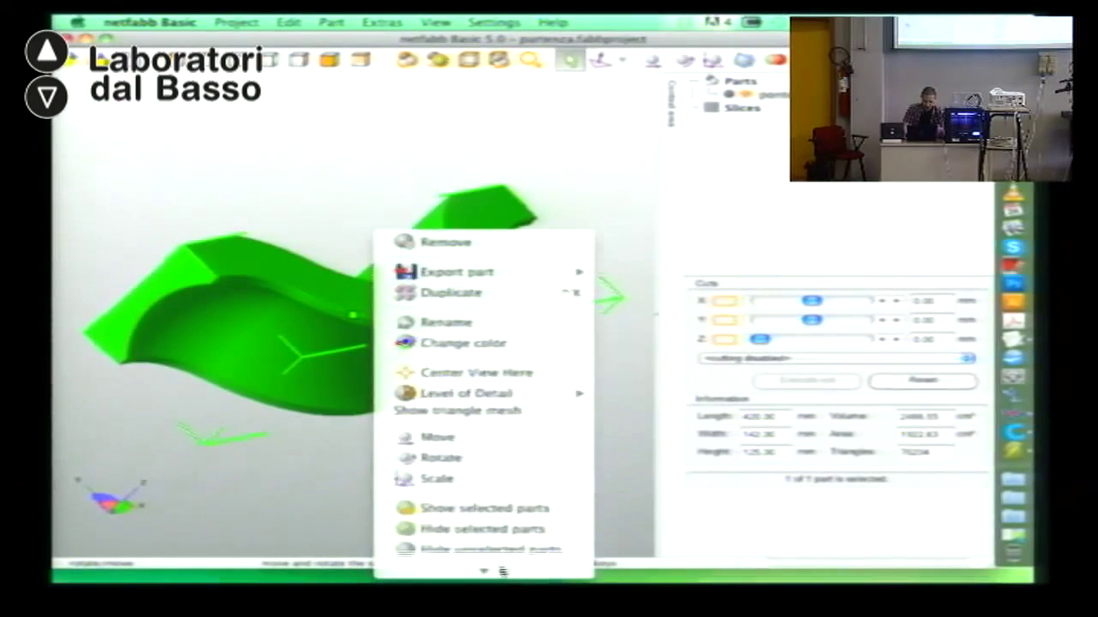
click(500, 464)
double_click(480, 326)
text(50)
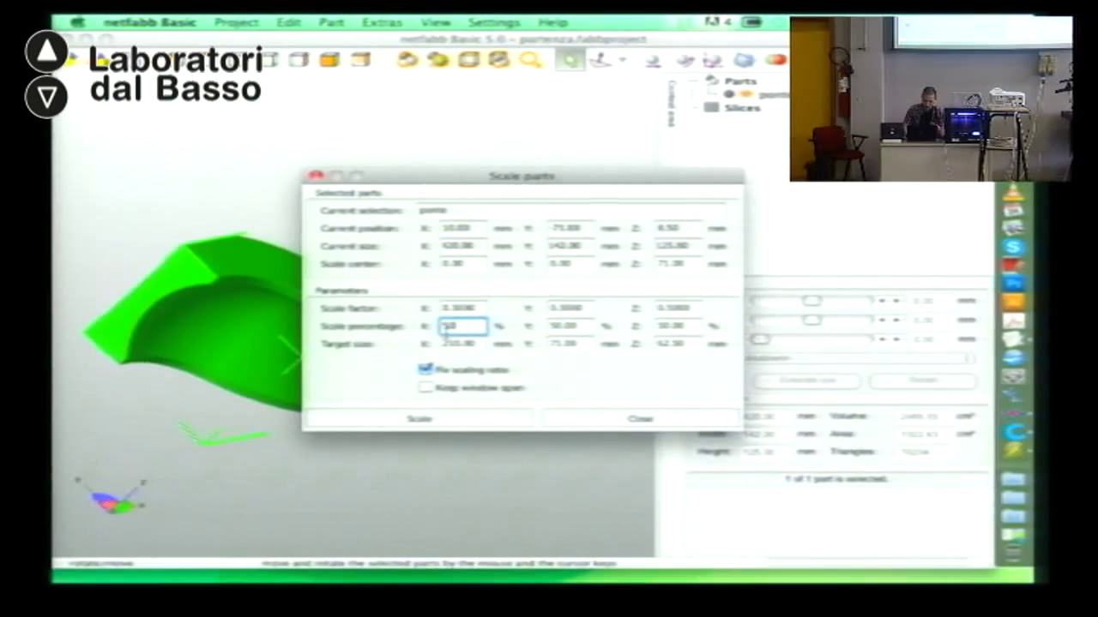
click(454, 420)
Step: Export the rotated and scaled ponte part to the Vito folder as ponte-ok
right_click(382, 312)
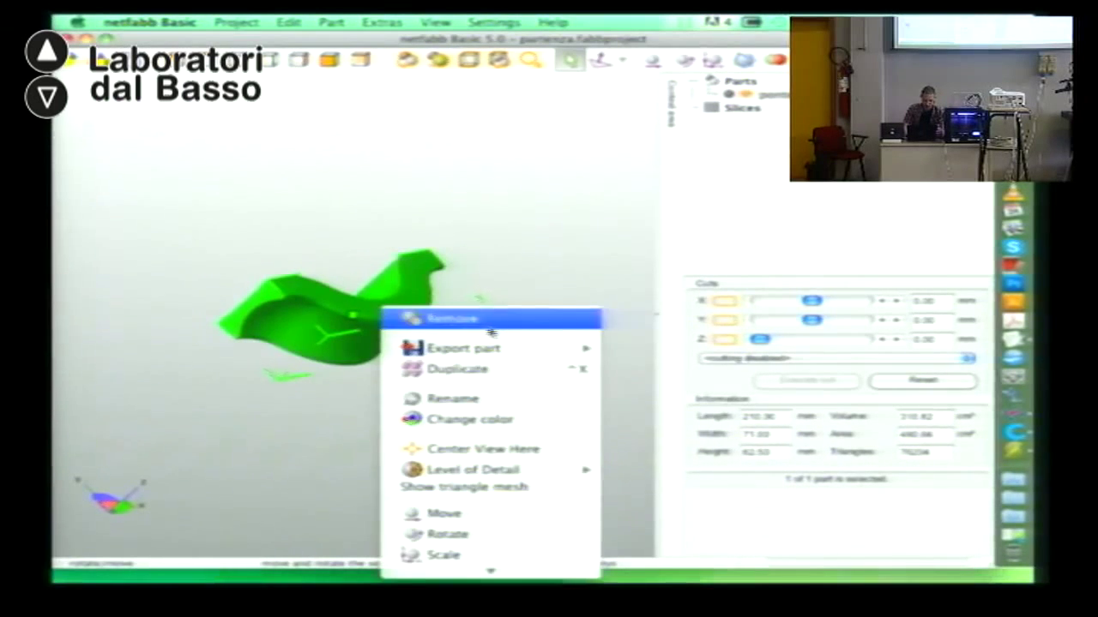
mouse_move(463, 346)
click(652, 345)
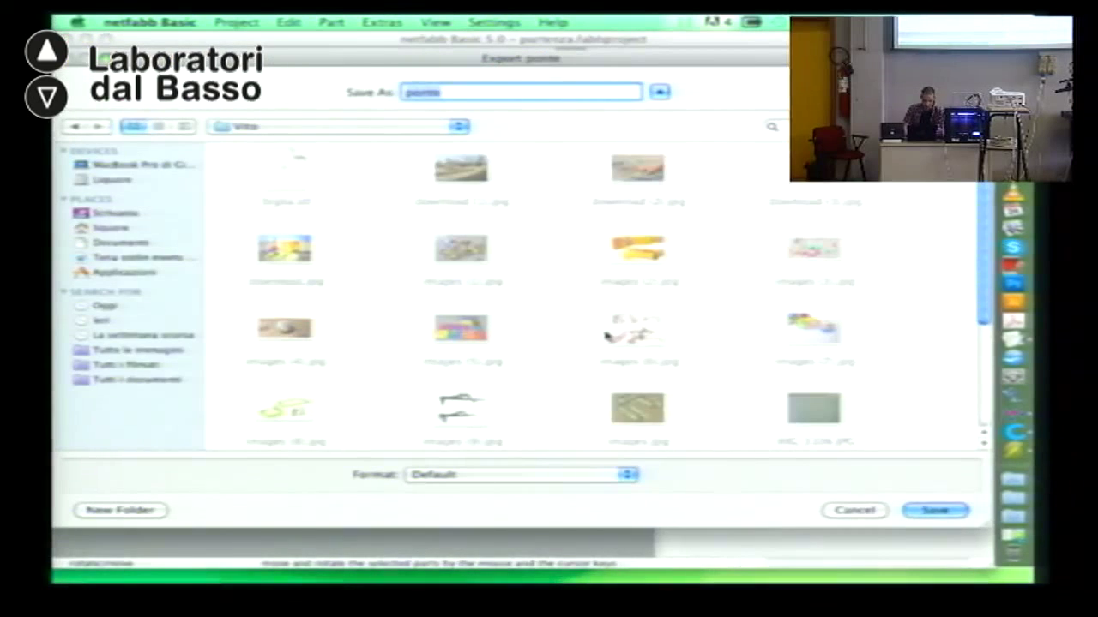
key(Right)
text(-ok)
key(Return)
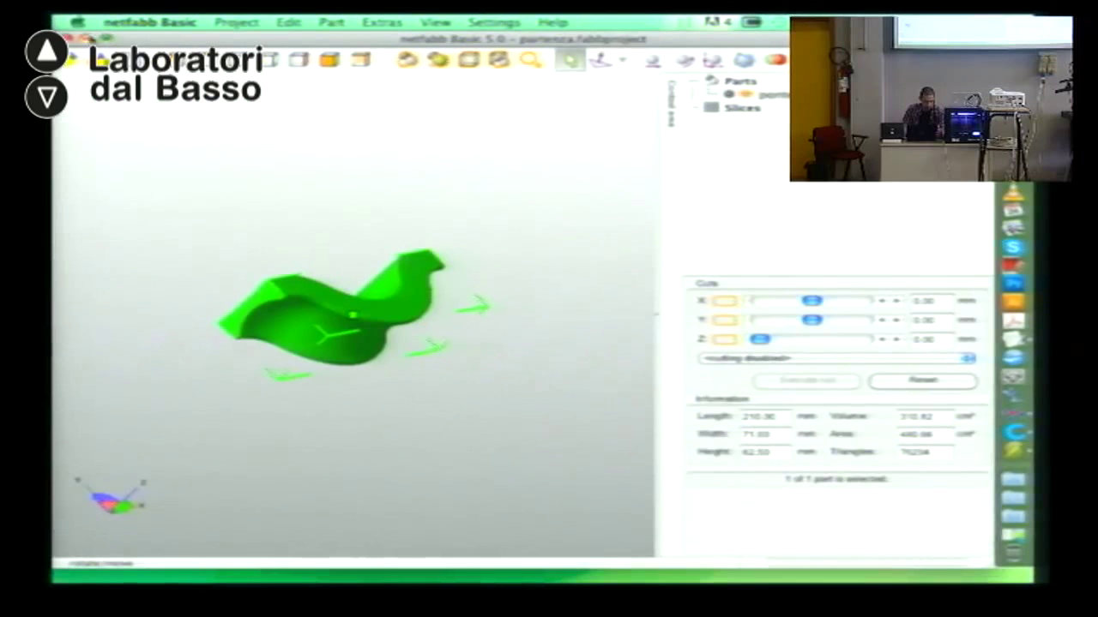
Step: Save the changed project and close netfabb Basic to return to Slic3r
click(69, 39)
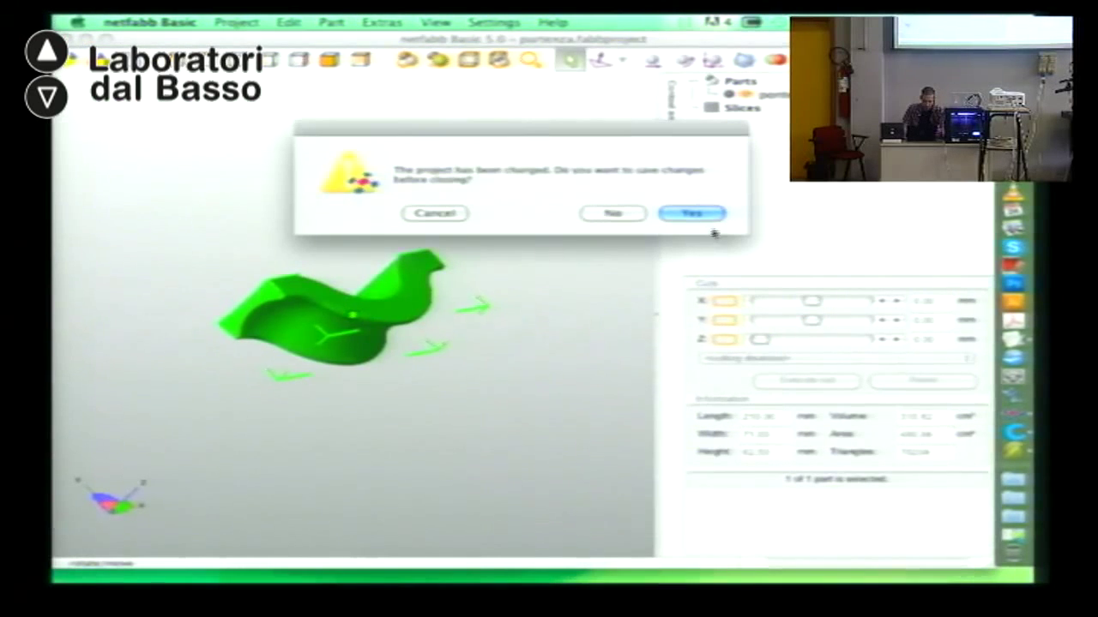
click(691, 213)
click(954, 508)
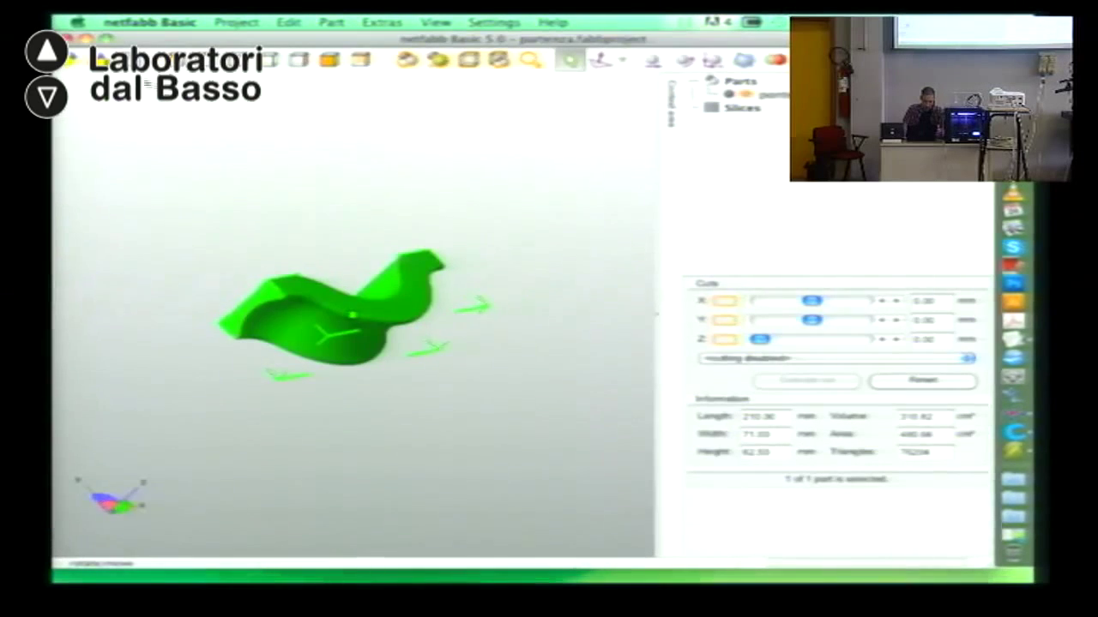
click(613, 213)
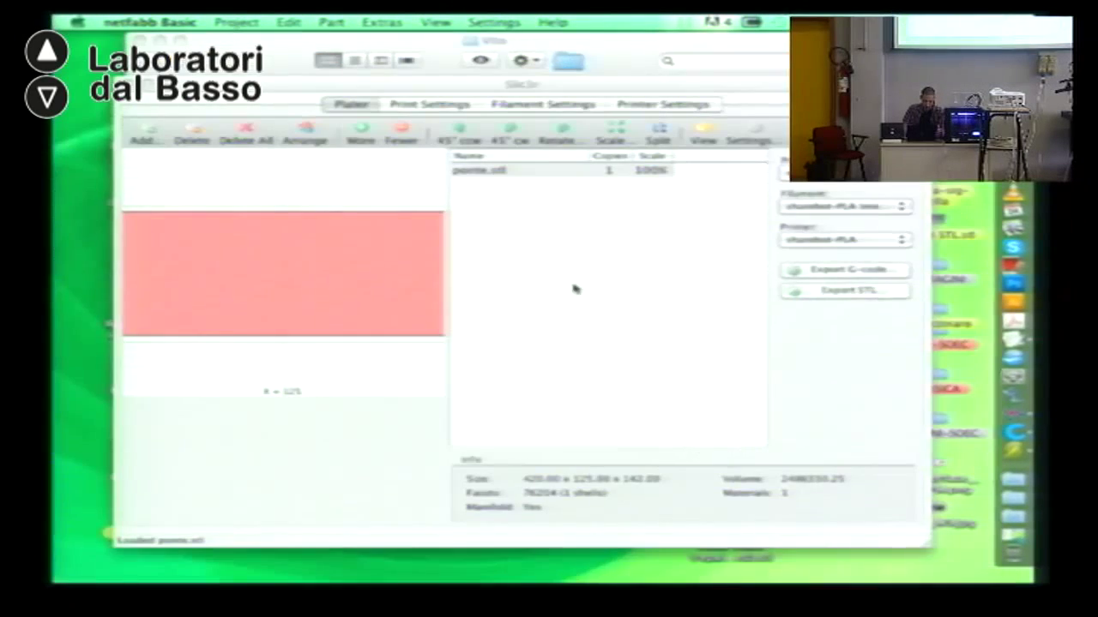
Step: Replace the oversized ponte.stl on the print bed with ponte-ok.stl from the Vito folder
click(247, 130)
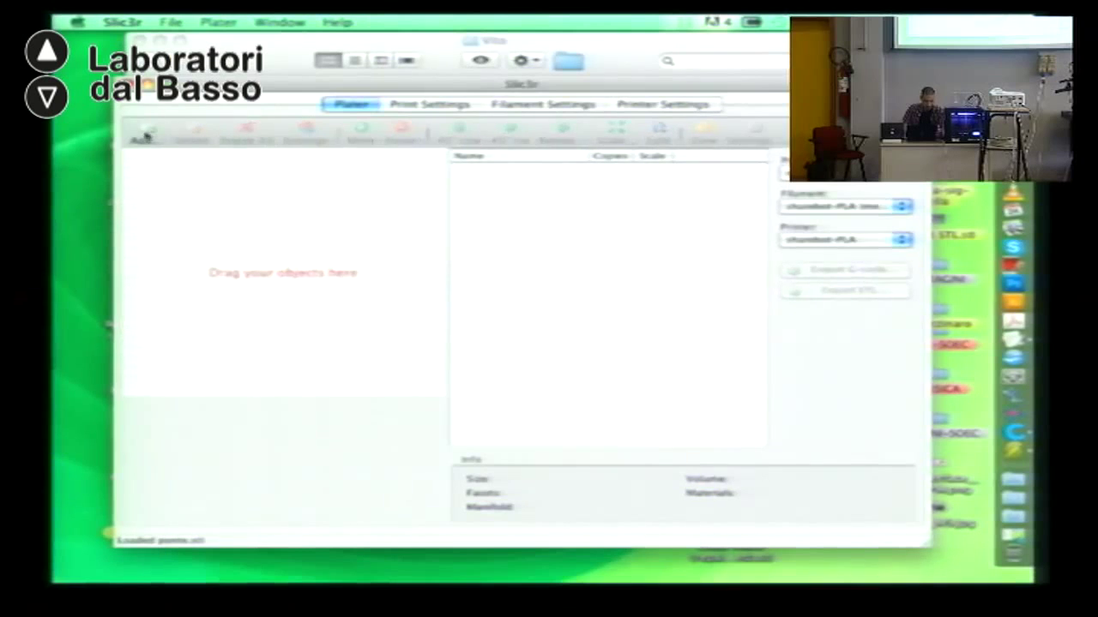
click(142, 135)
scroll(522, 289, down, 5)
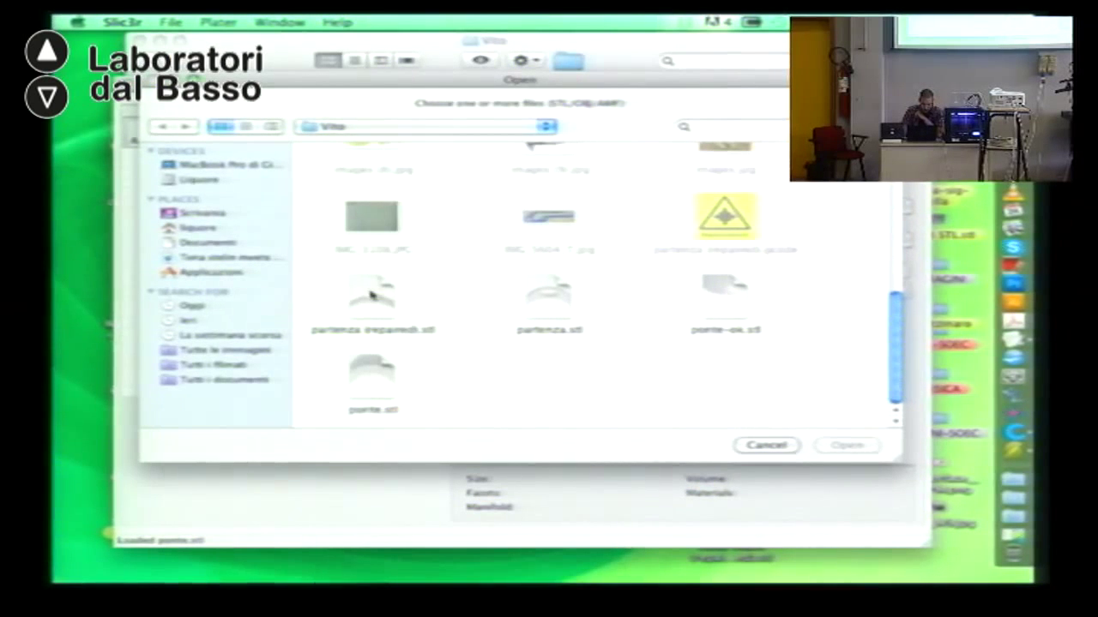
double_click(727, 295)
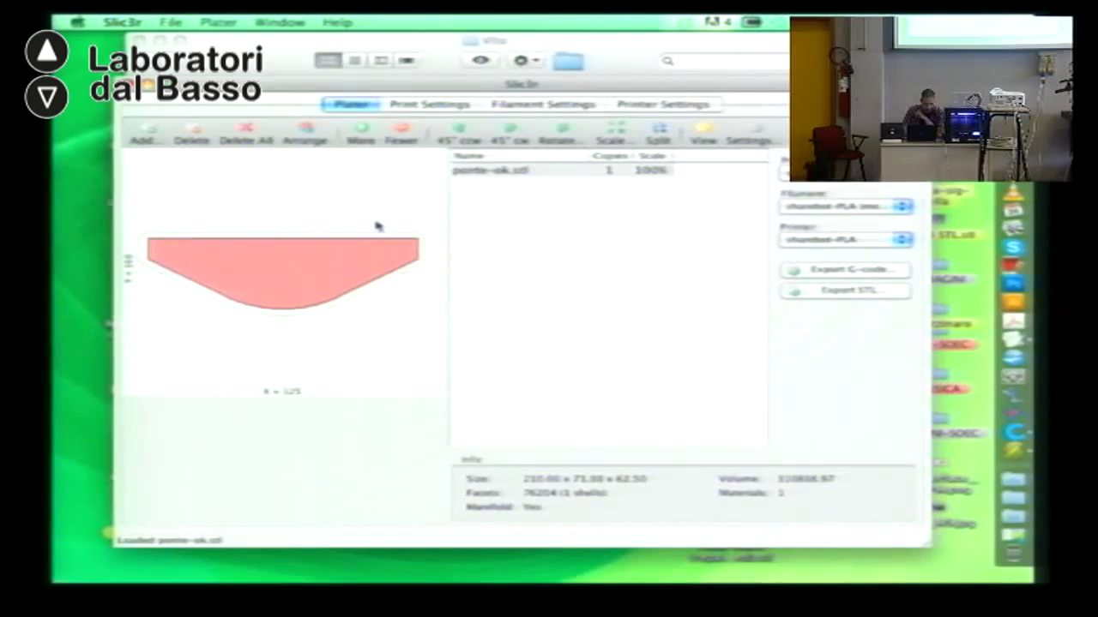
Step: Try to export the G-code of the bridge part as ponte-ok in the Vito folder
click(429, 106)
click(351, 106)
click(881, 271)
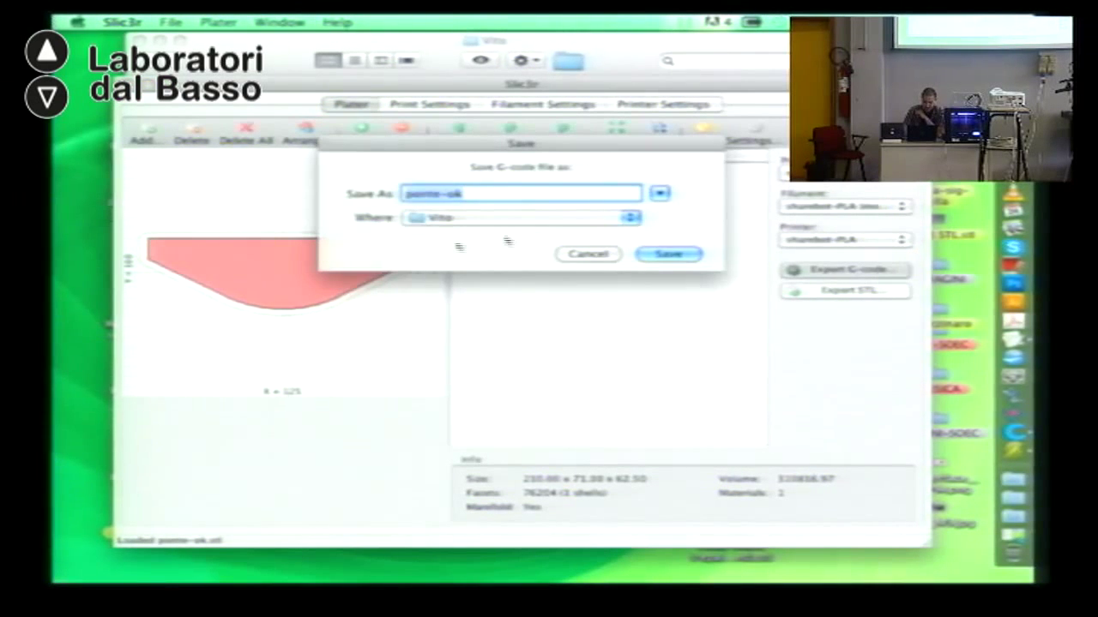
click(678, 254)
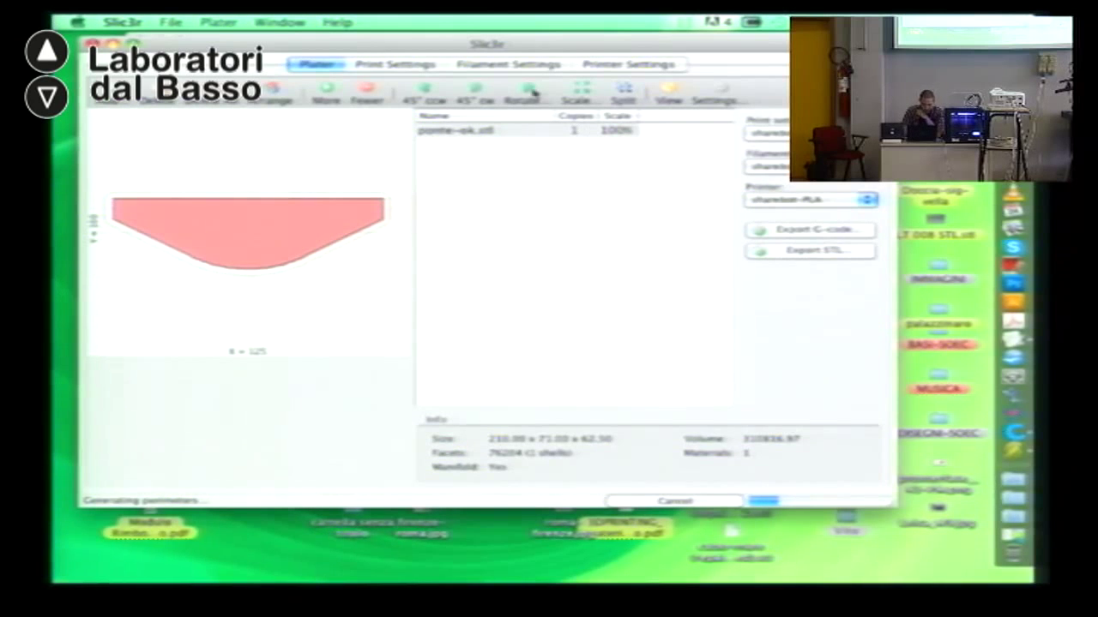
Step: Review the print settings from Advanced and Multiple Extruders through support, skirt, speed and infill to layers and perimeters
click(387, 64)
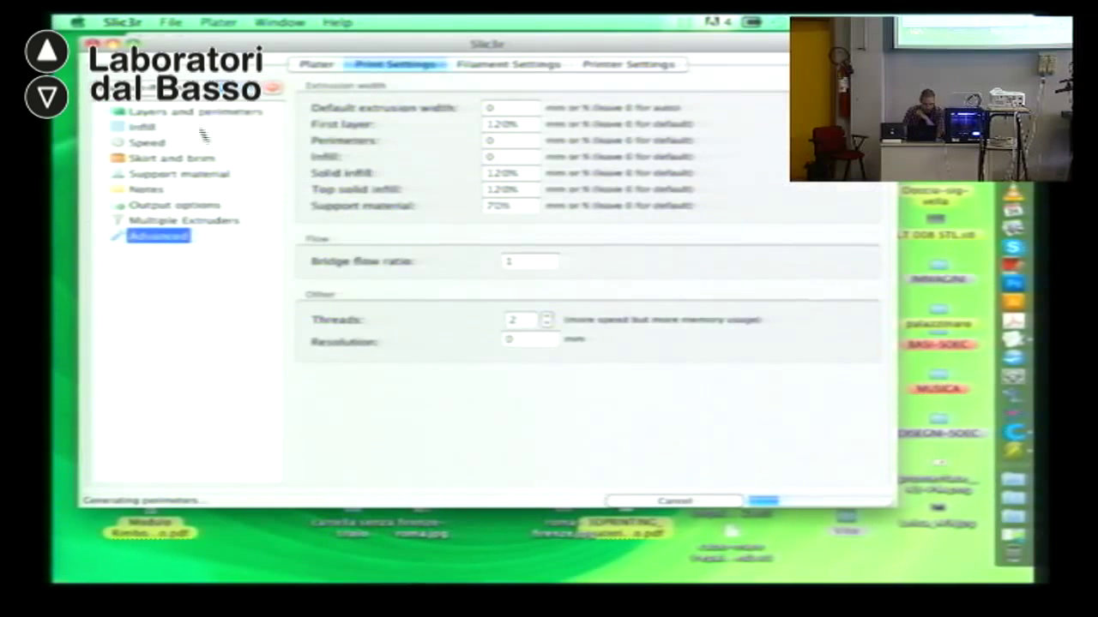
click(183, 220)
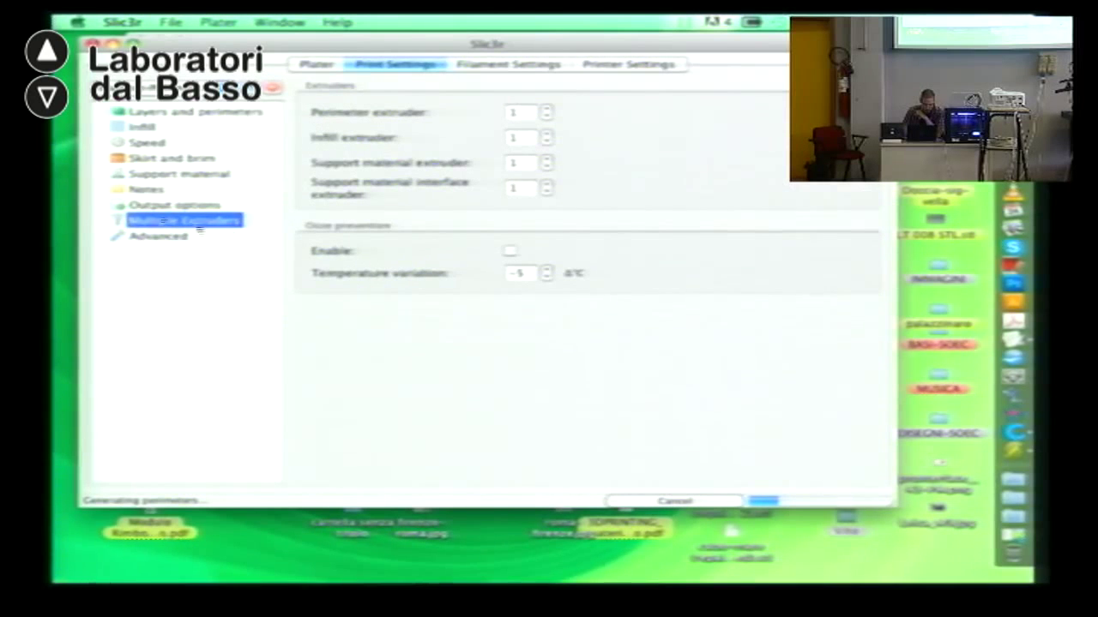
click(150, 205)
click(146, 189)
click(162, 175)
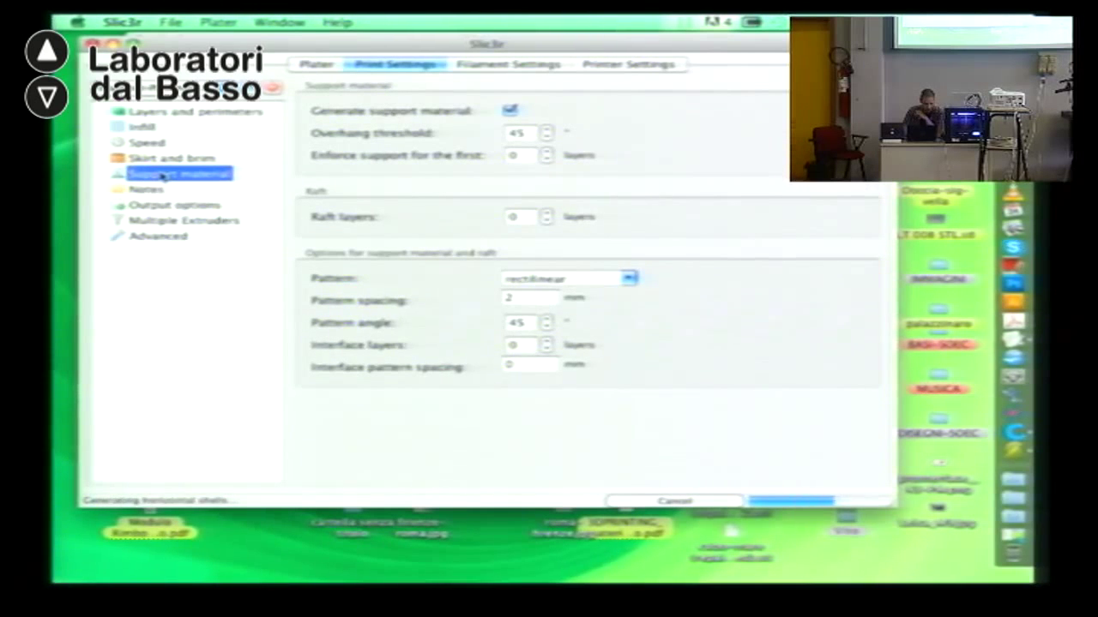
click(167, 159)
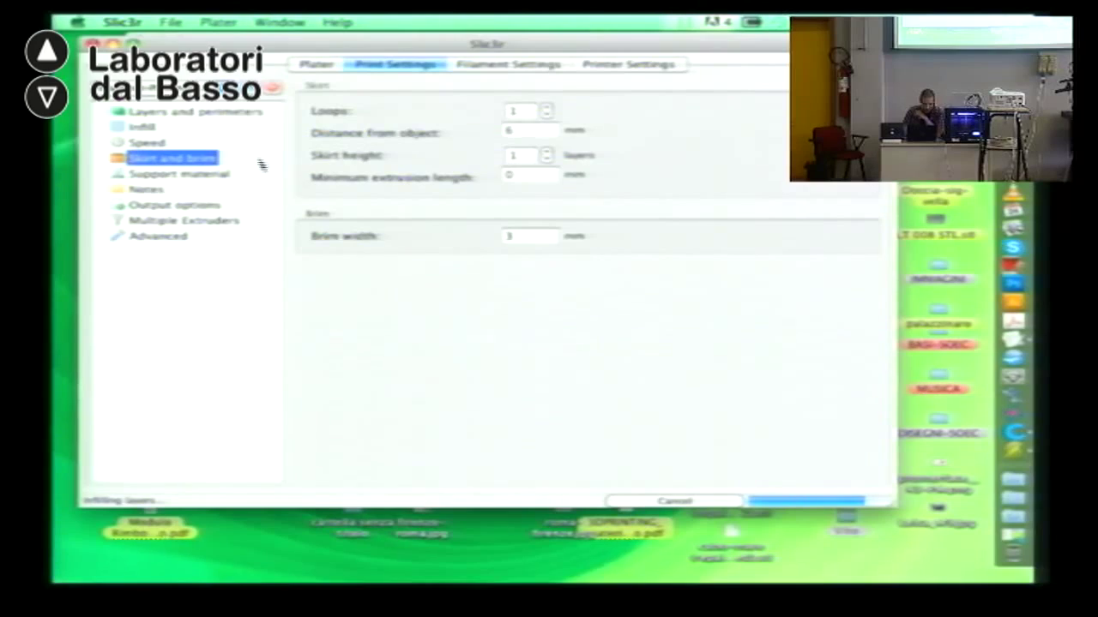
click(148, 143)
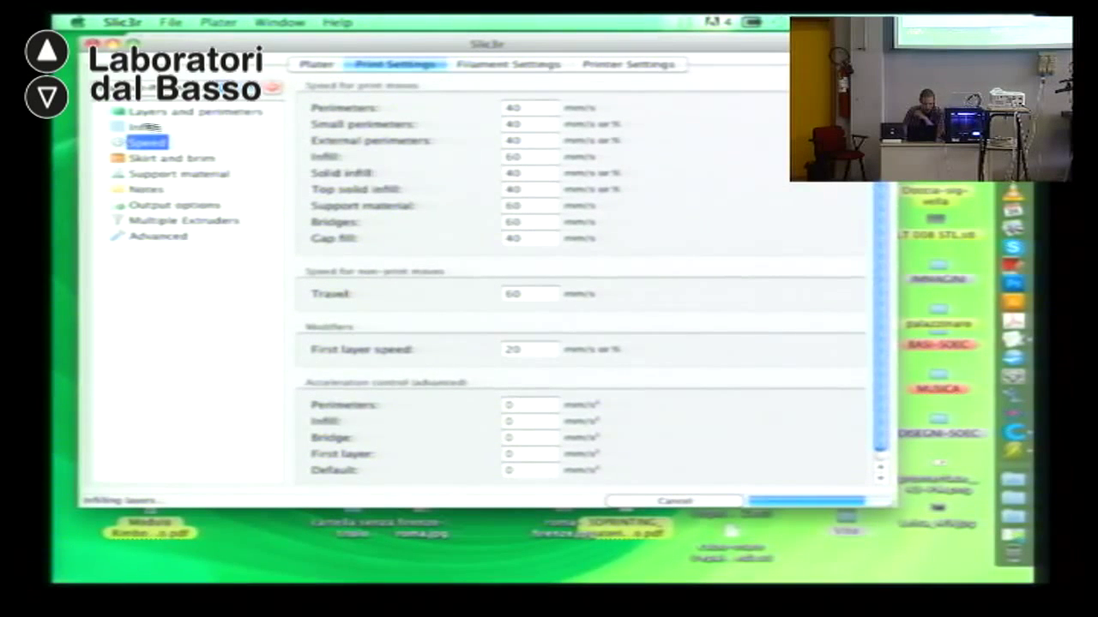
click(144, 127)
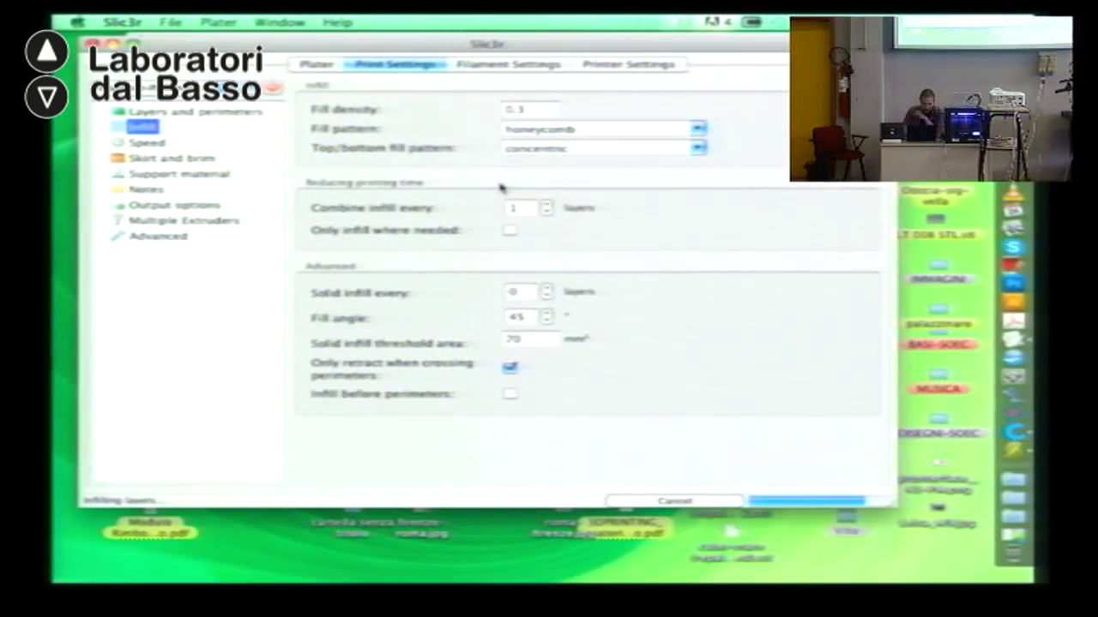
click(185, 113)
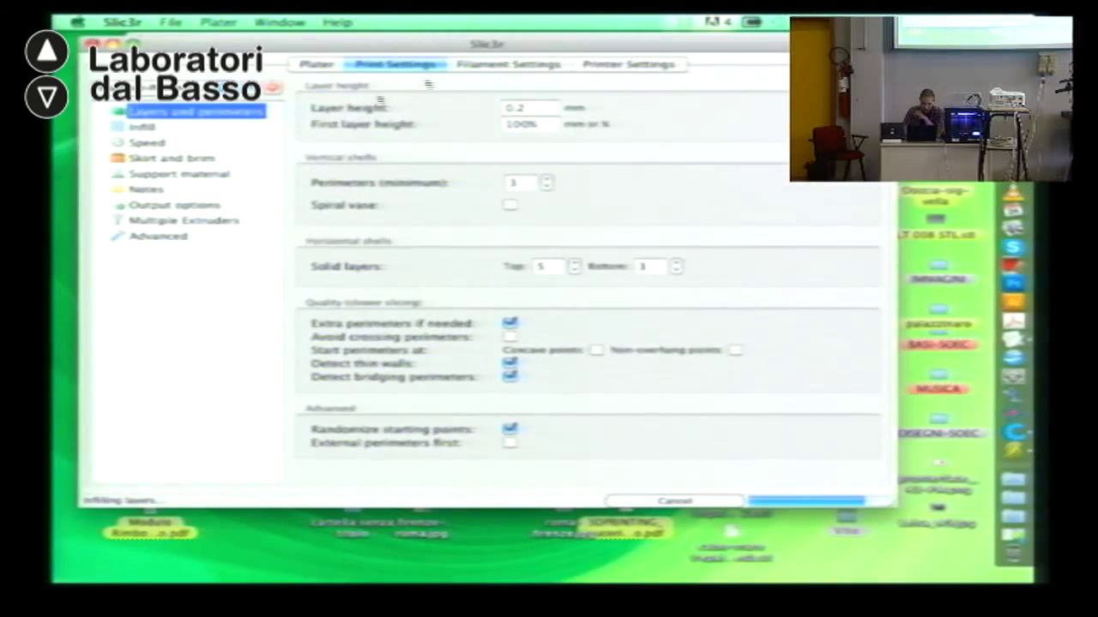
Step: Review the filament cooling and temperature settings and the Extruder 1 settings, and dismiss the export error
click(506, 66)
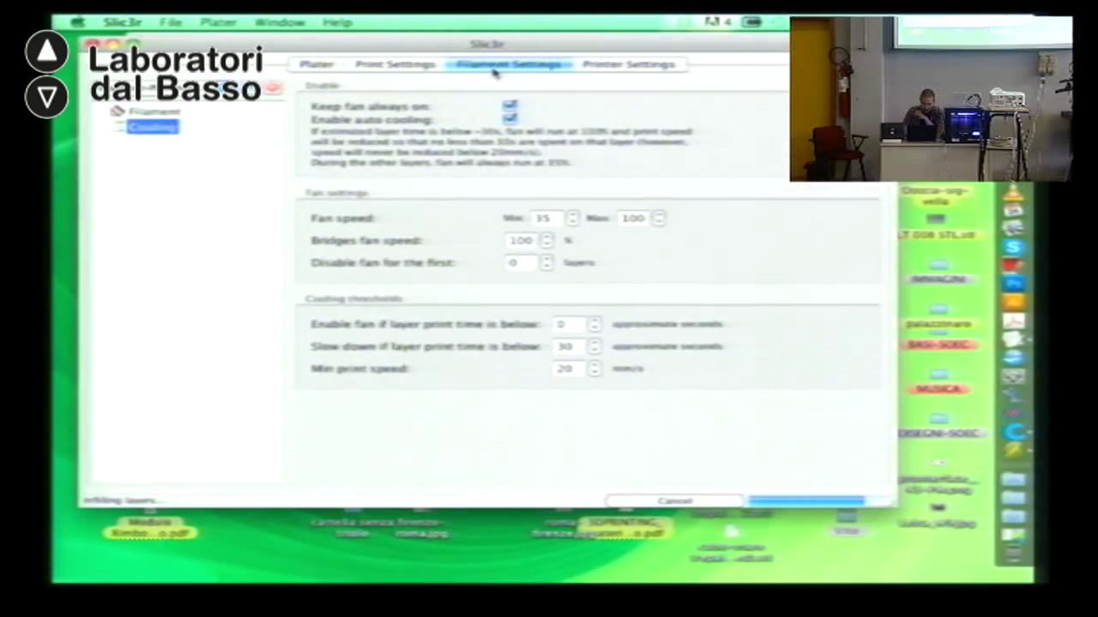
click(153, 111)
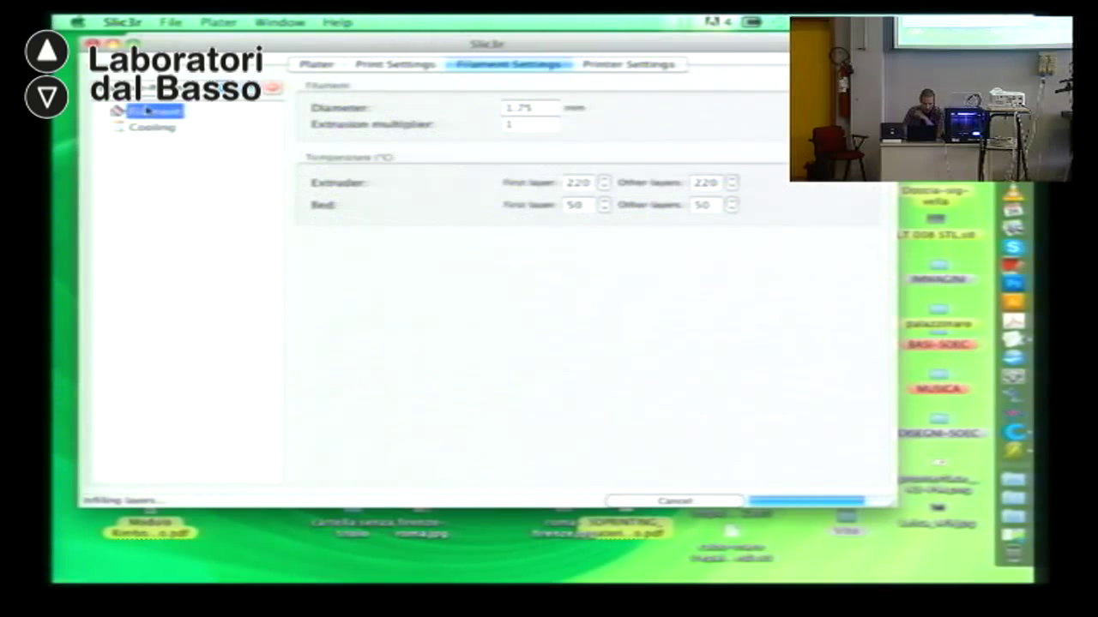
click(666, 66)
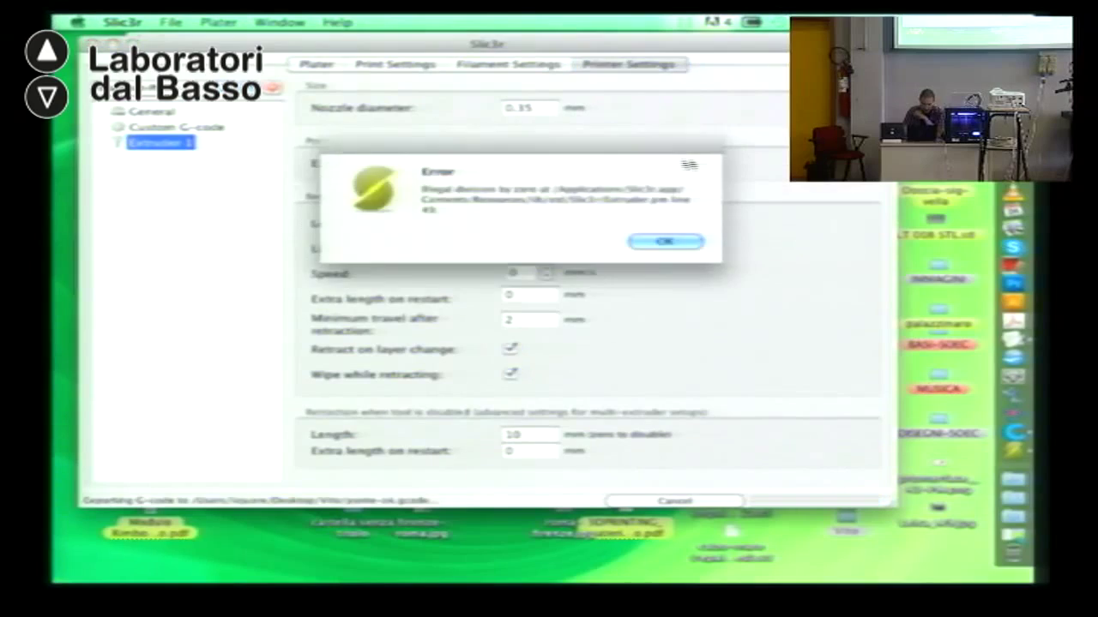
click(675, 248)
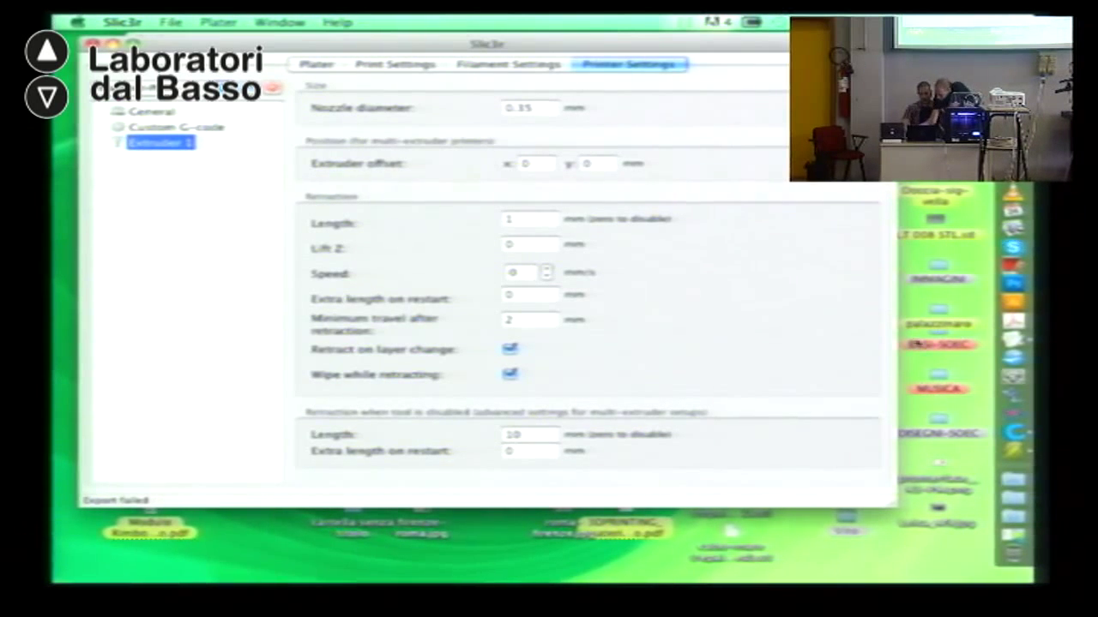
Step: Try to switch the plater to a different print settings preset, declining to discard the unsaved sharebot-PLA changes
click(329, 65)
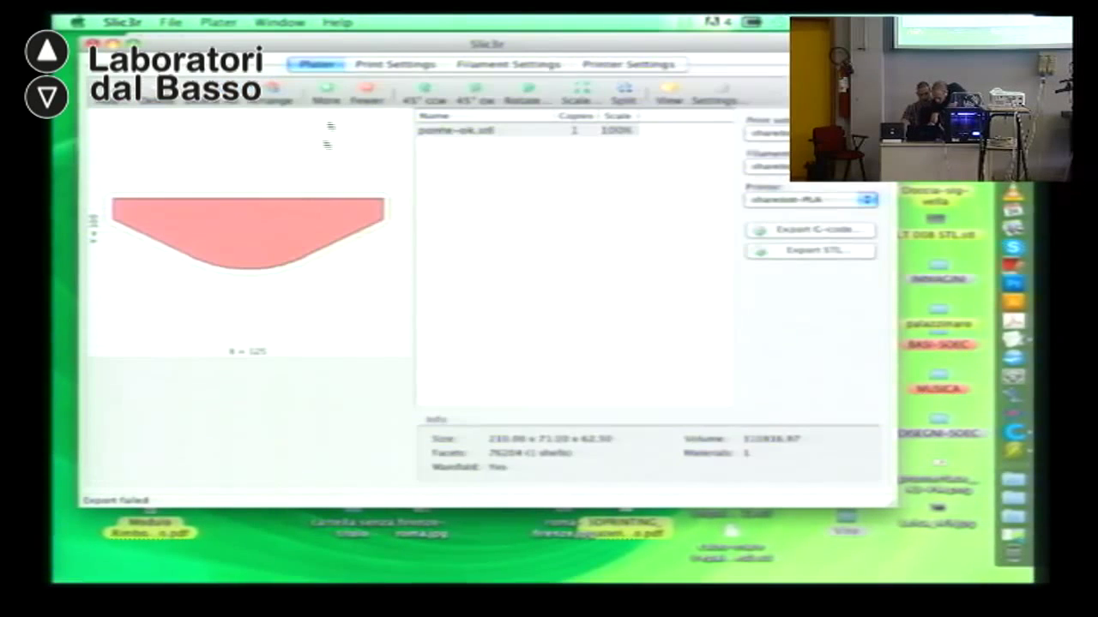
click(766, 133)
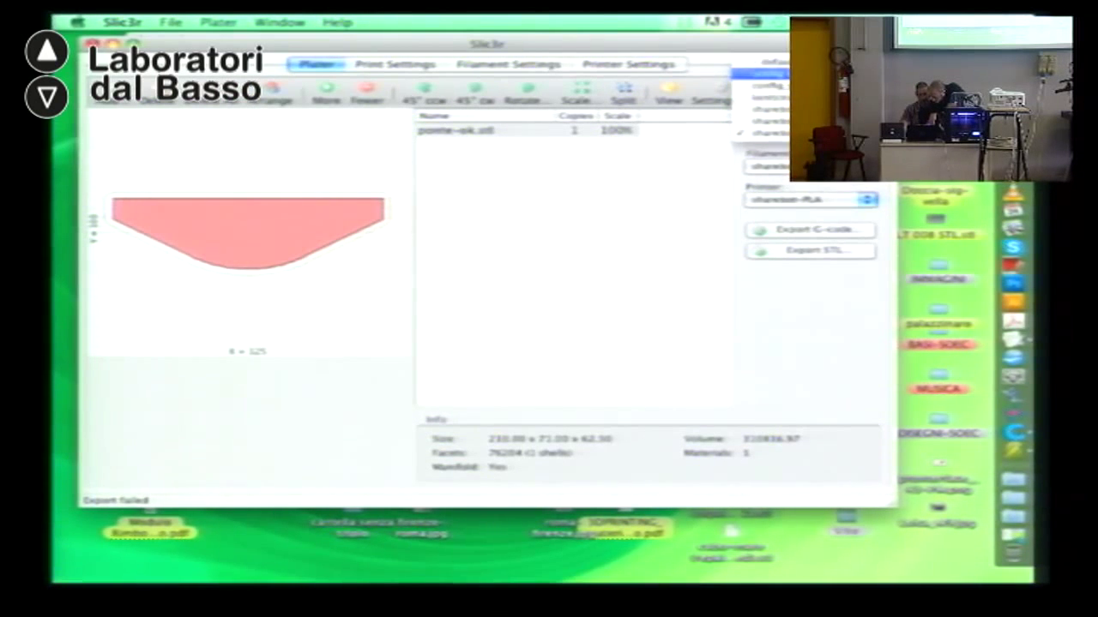
click(766, 74)
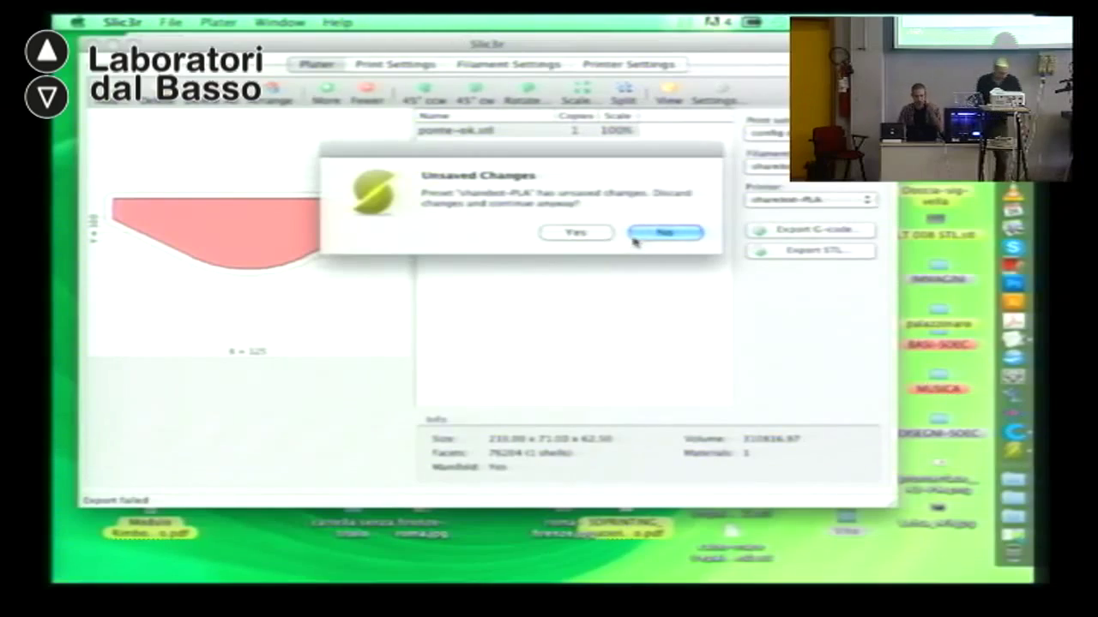
click(658, 233)
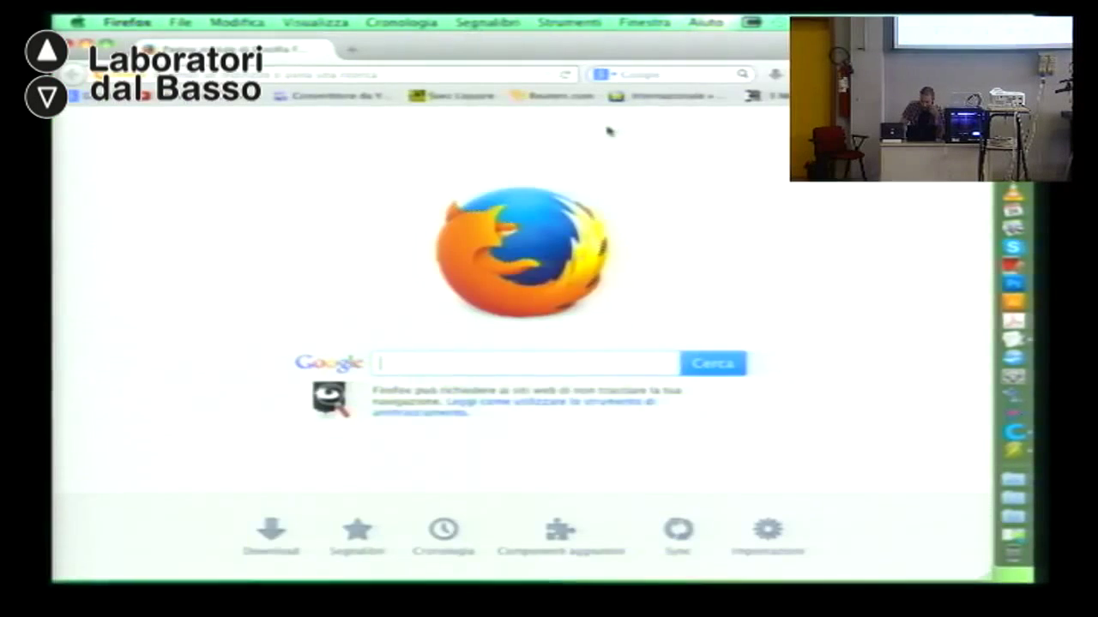
Step: Switch to Firefox and try to open a website by its web address
click(465, 74)
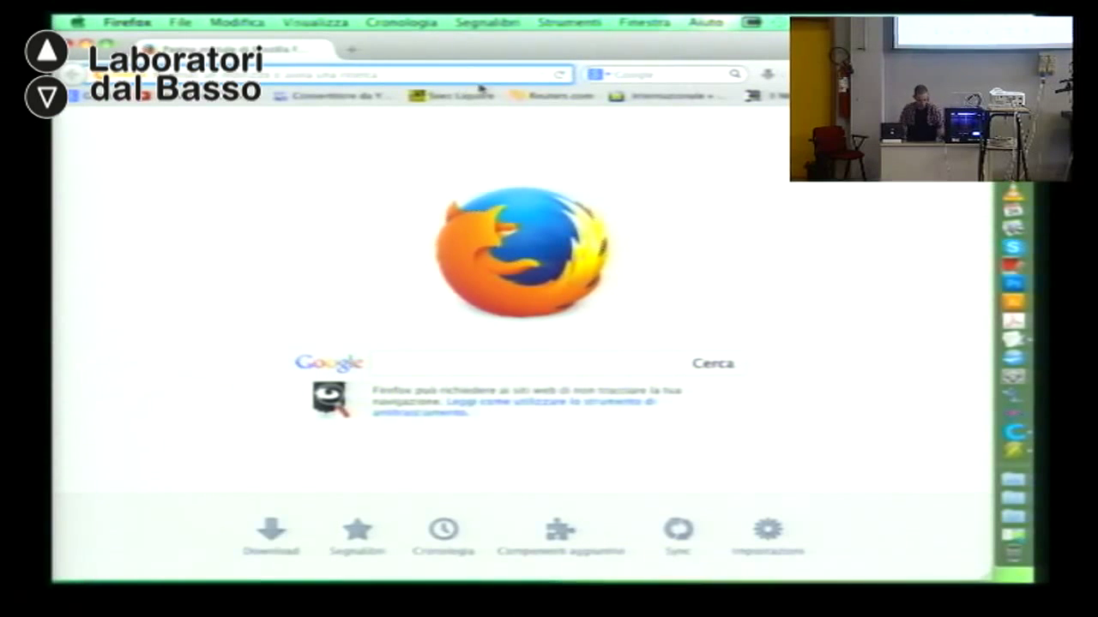
text(thin)
key(Return)
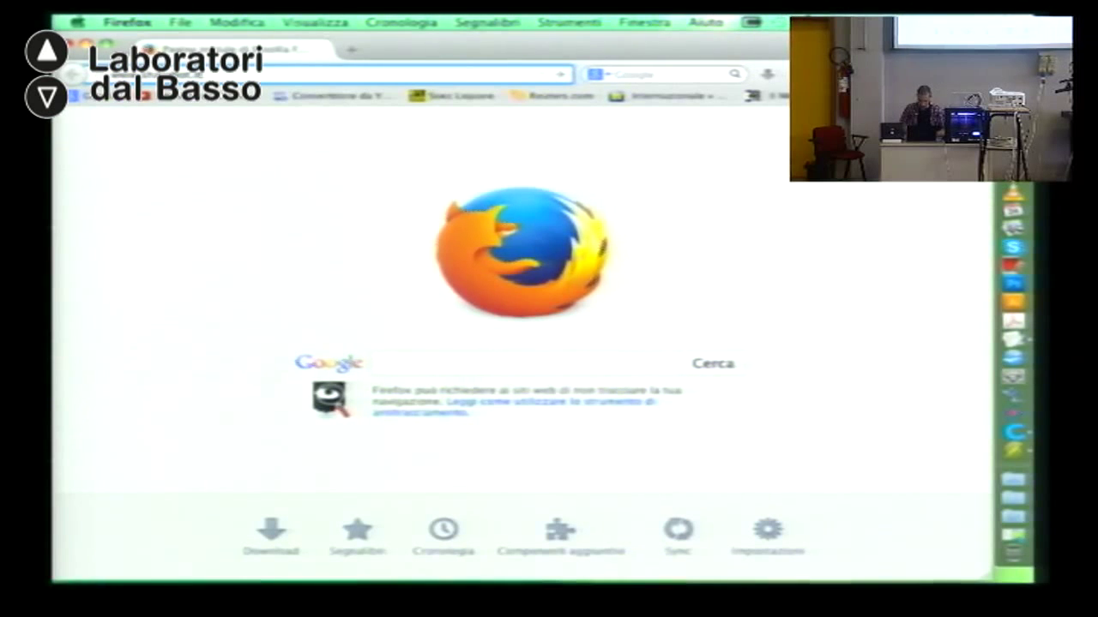
Step: Turn on AirPort and look for an available wireless network
click(838, 22)
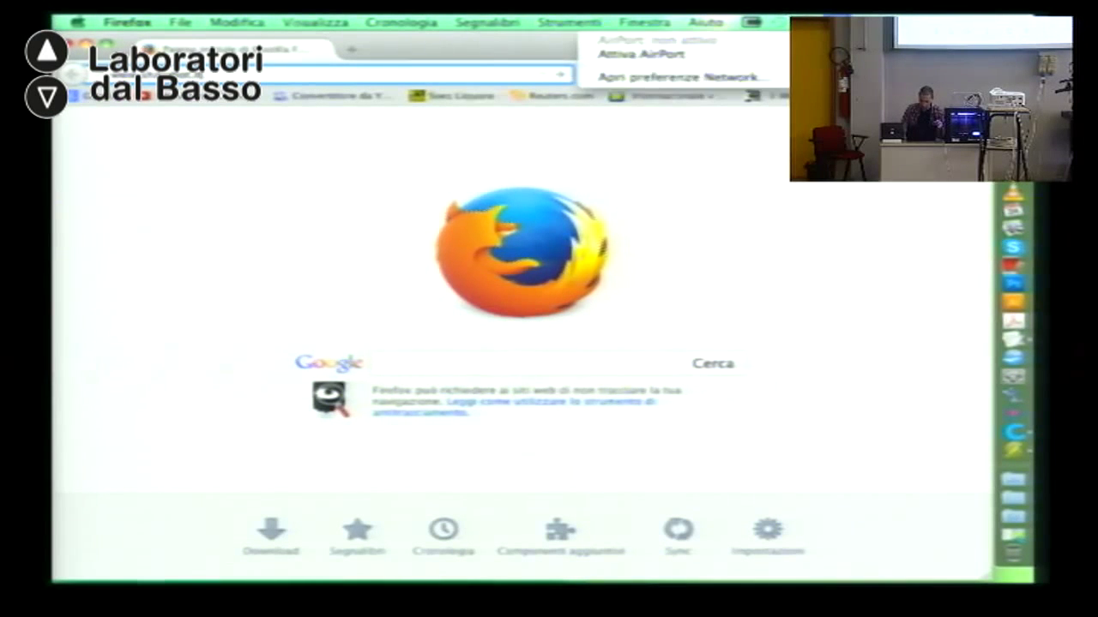
click(632, 46)
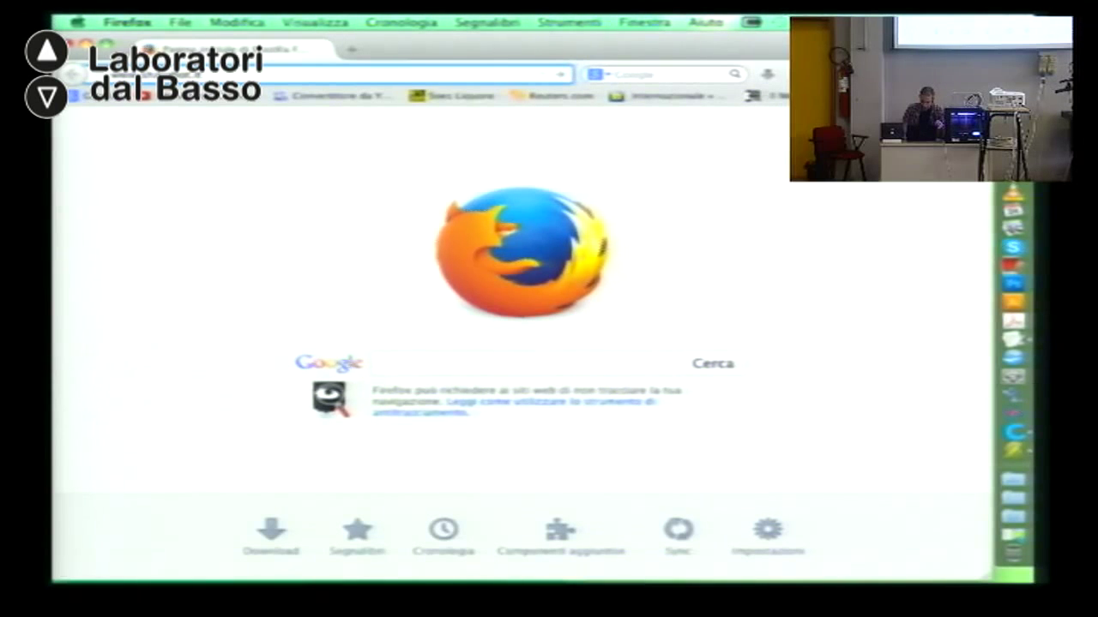
click(838, 22)
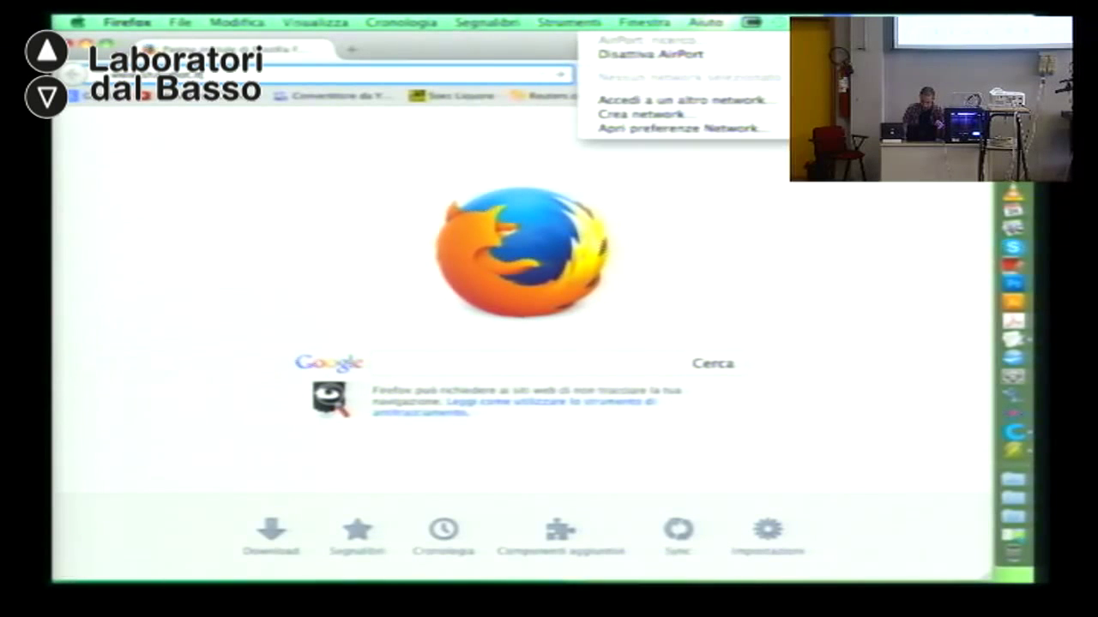
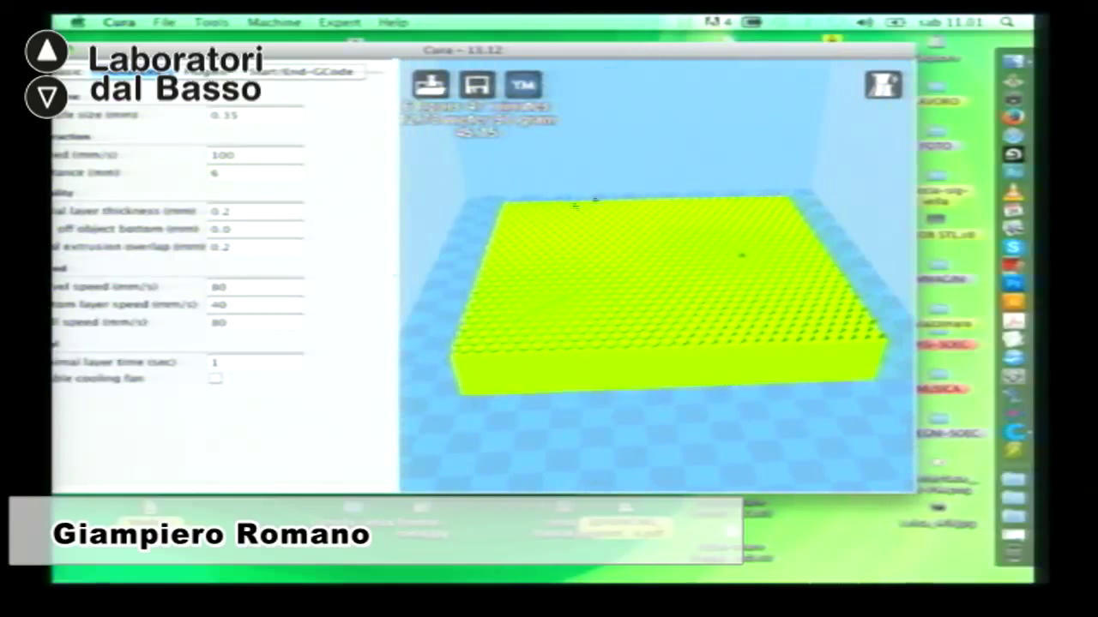
Step: Examine the textured top and the underside of the plate model in Cura from several angles
scroll(561, 333, up, 3)
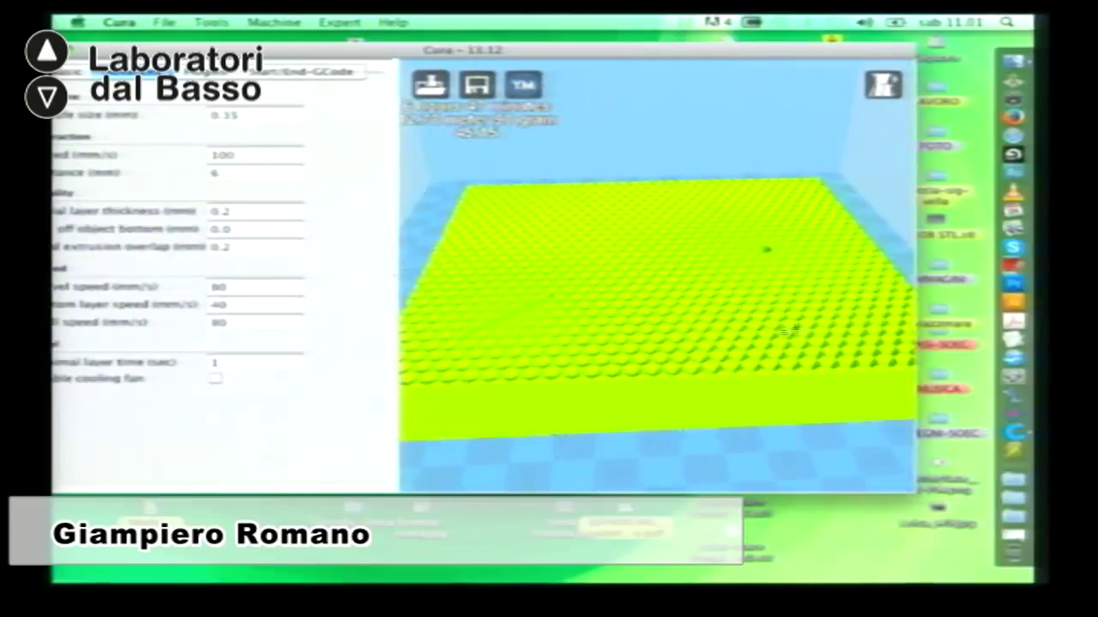
right_drag(800, 345, 710, 255)
right_drag(669, 205, 789, 197)
scroll(655, 218, down, 3)
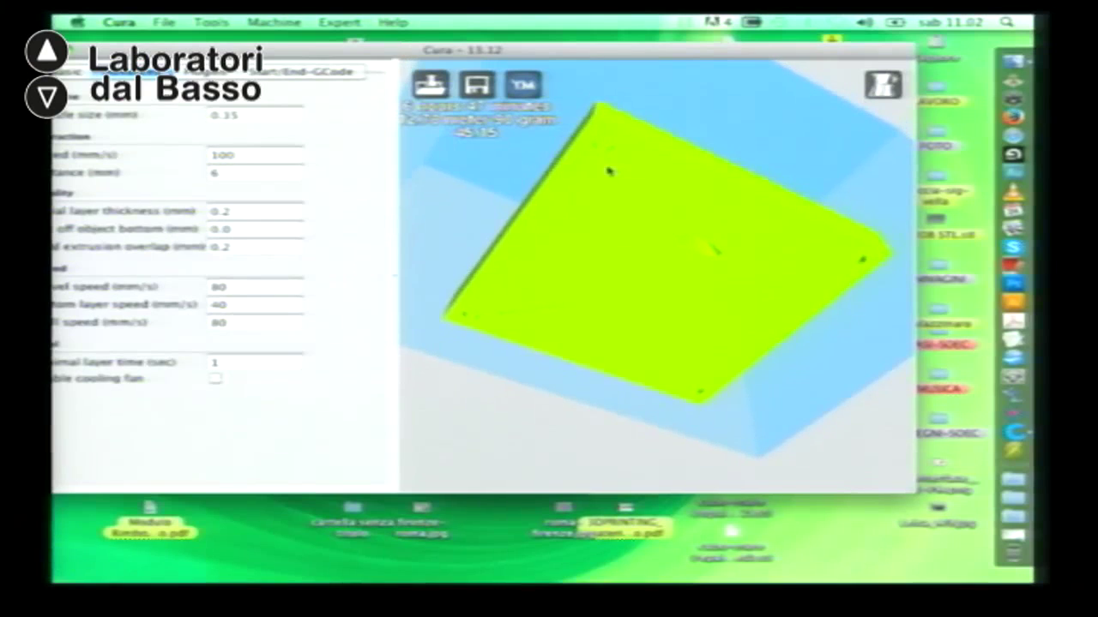
scroll(595, 127, up, 5)
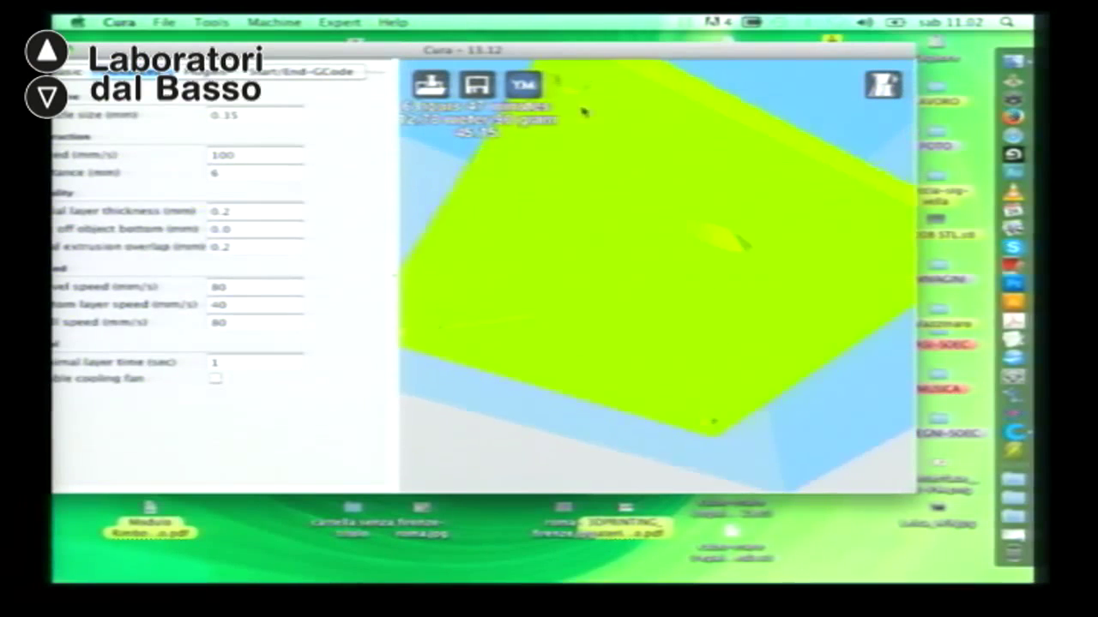
right_drag(631, 142, 669, 224)
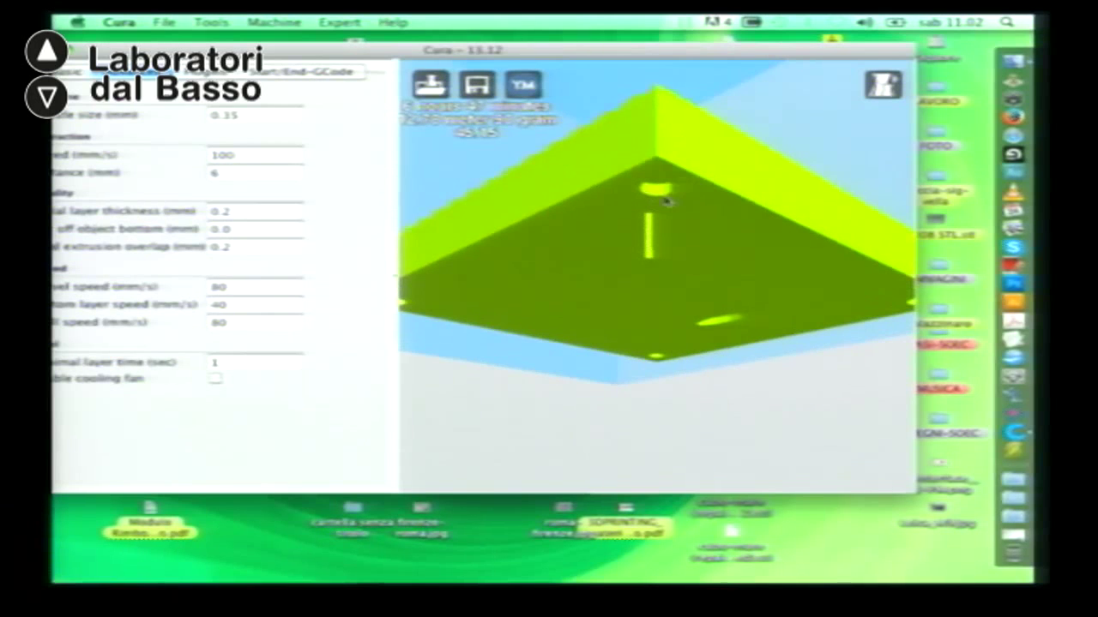
right_drag(665, 194, 603, 135)
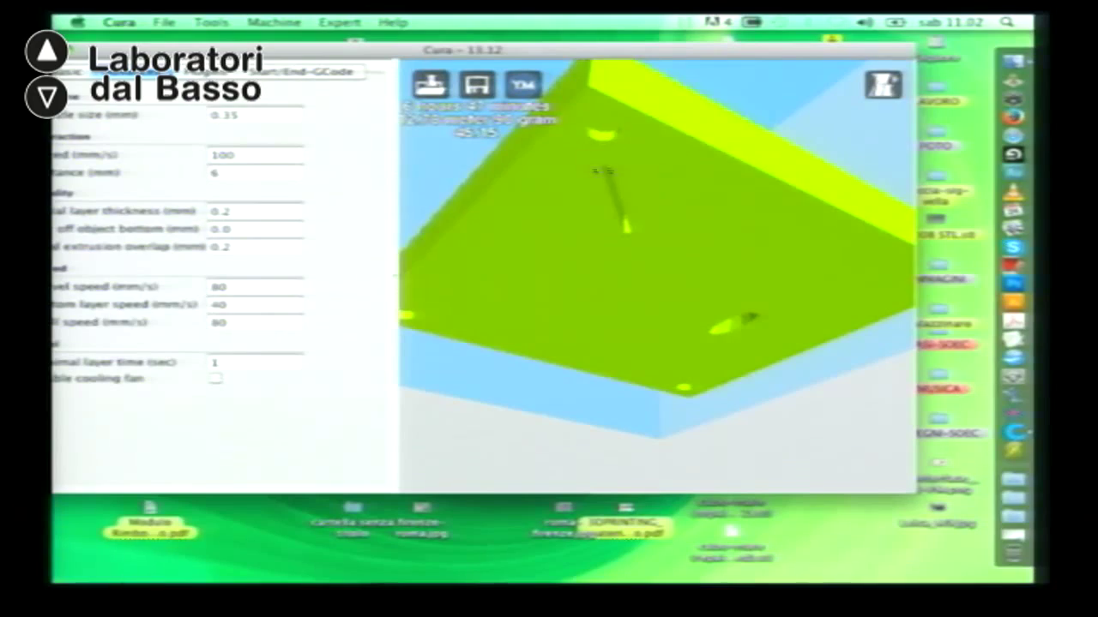
Step: Inspect the plate's underside in the Overhang view mode and return to the Normal view of its top
click(883, 83)
click(897, 133)
right_drag(582, 151, 624, 123)
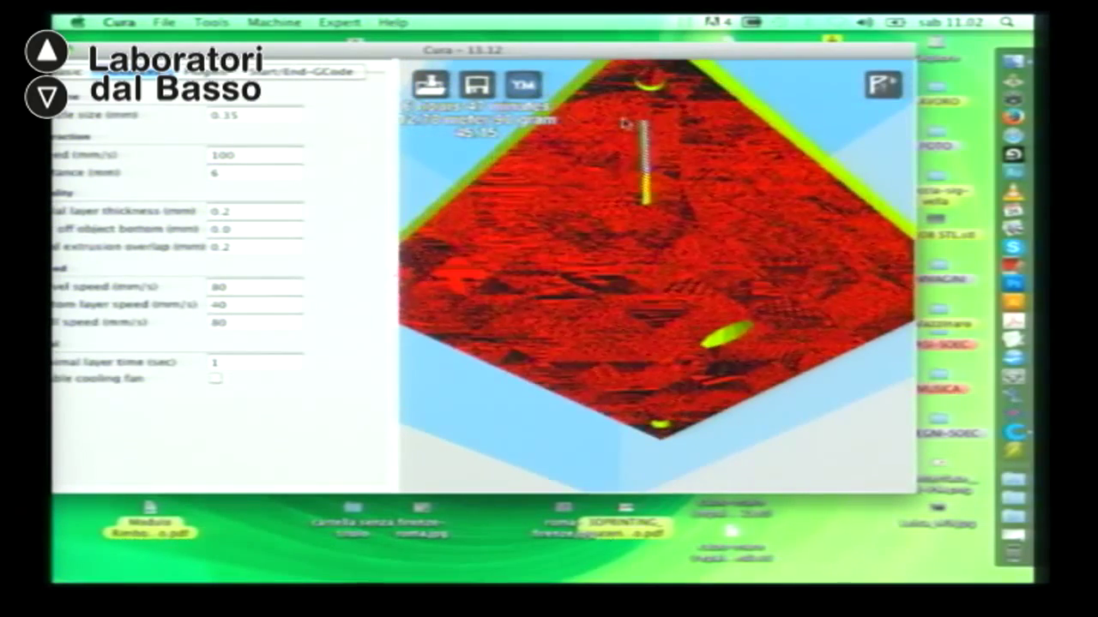
click(885, 84)
click(893, 111)
right_drag(666, 110, 700, 237)
Step: Reposition the Cura window so that the labels of the advanced settings can be read in full
drag(398, 51, 447, 39)
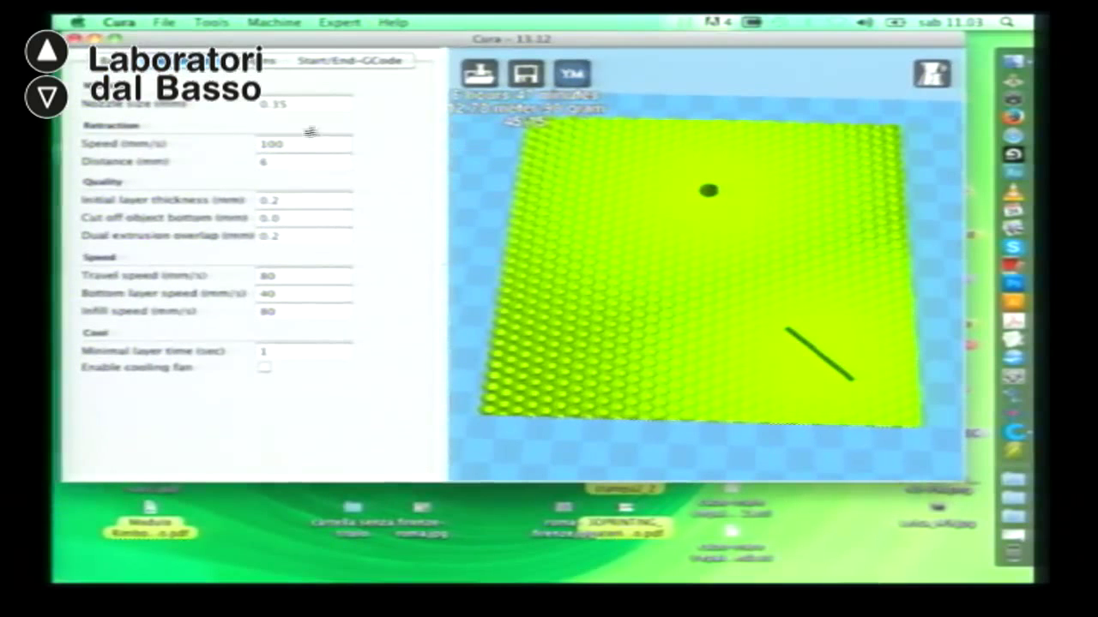
drag(343, 48, 341, 47)
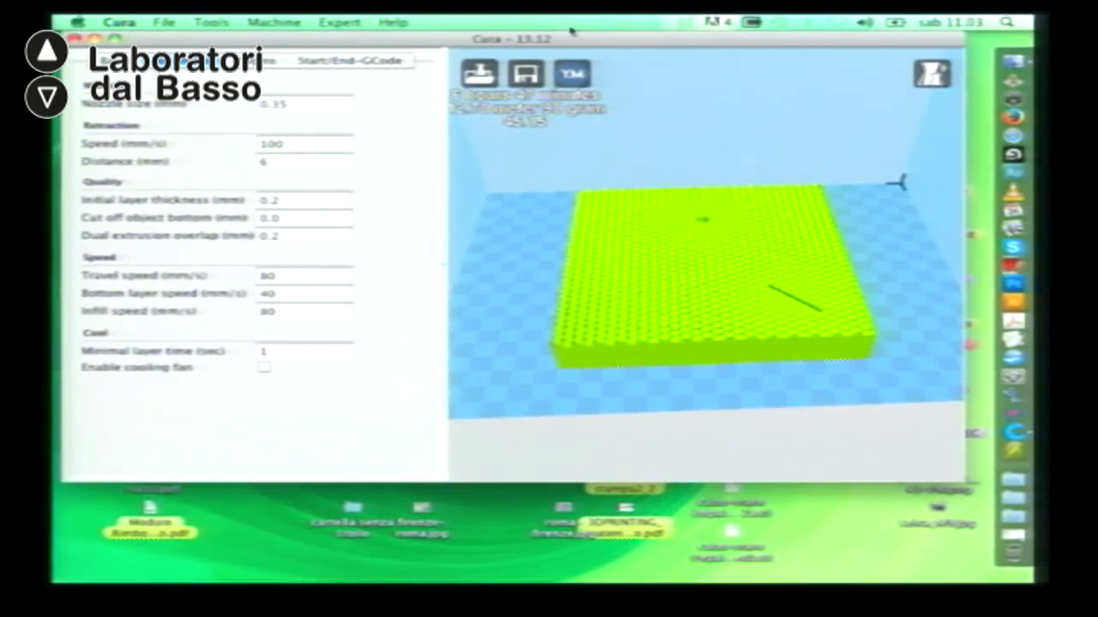
drag(570, 30, 551, 31)
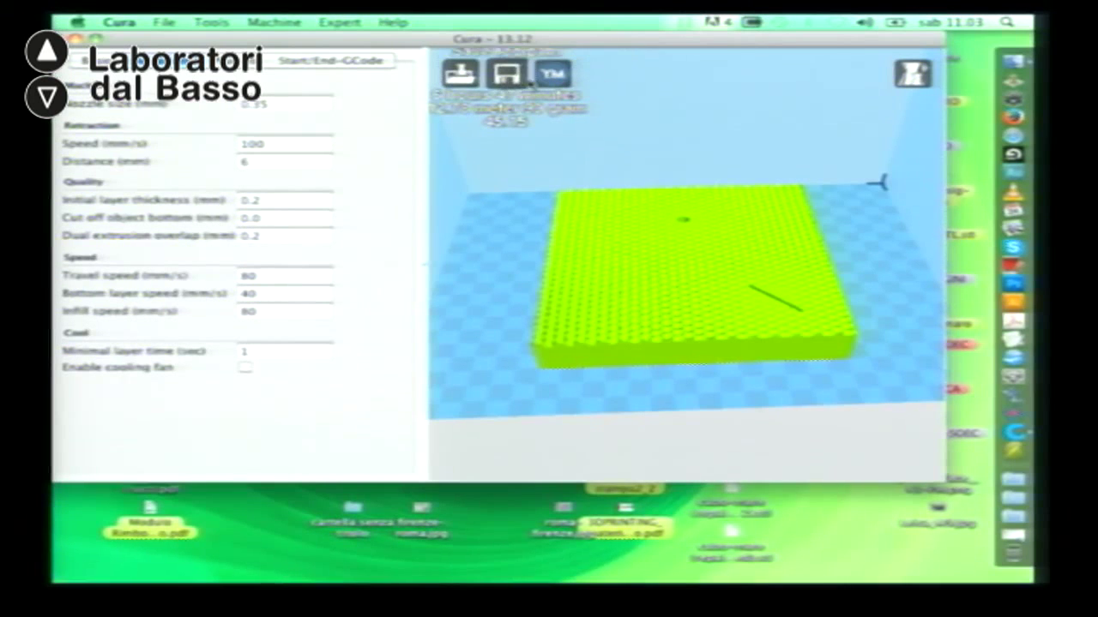
drag(571, 40, 594, 39)
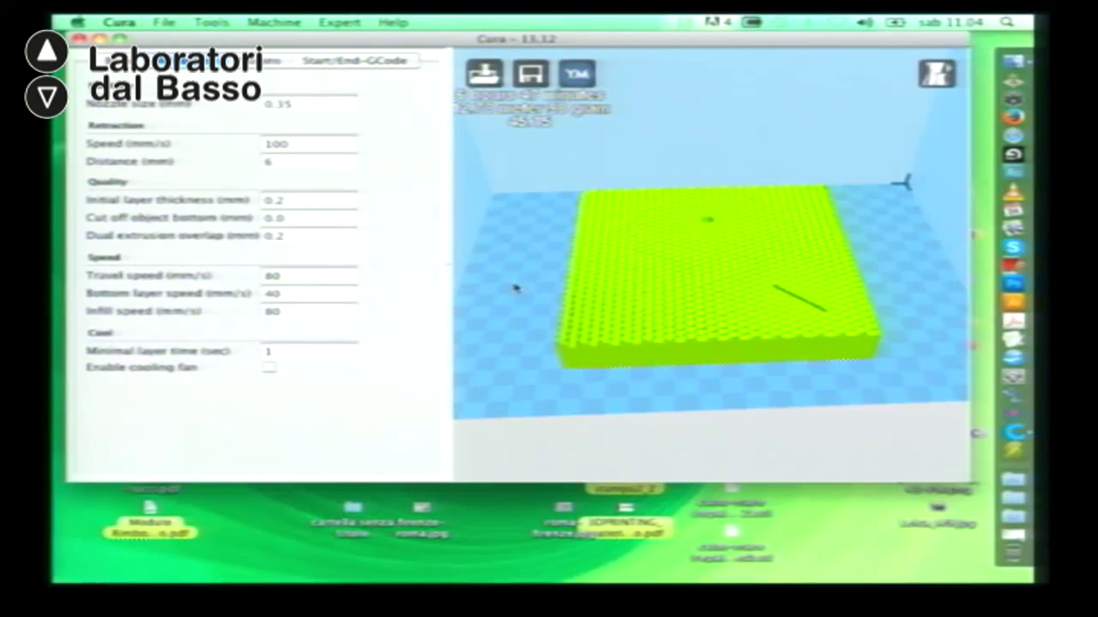
Step: Review the plate's scale factors and dimensions, toggling the uniform scale lock off and on, and deselect the plate
click(698, 306)
scroll(698, 307, down, 3)
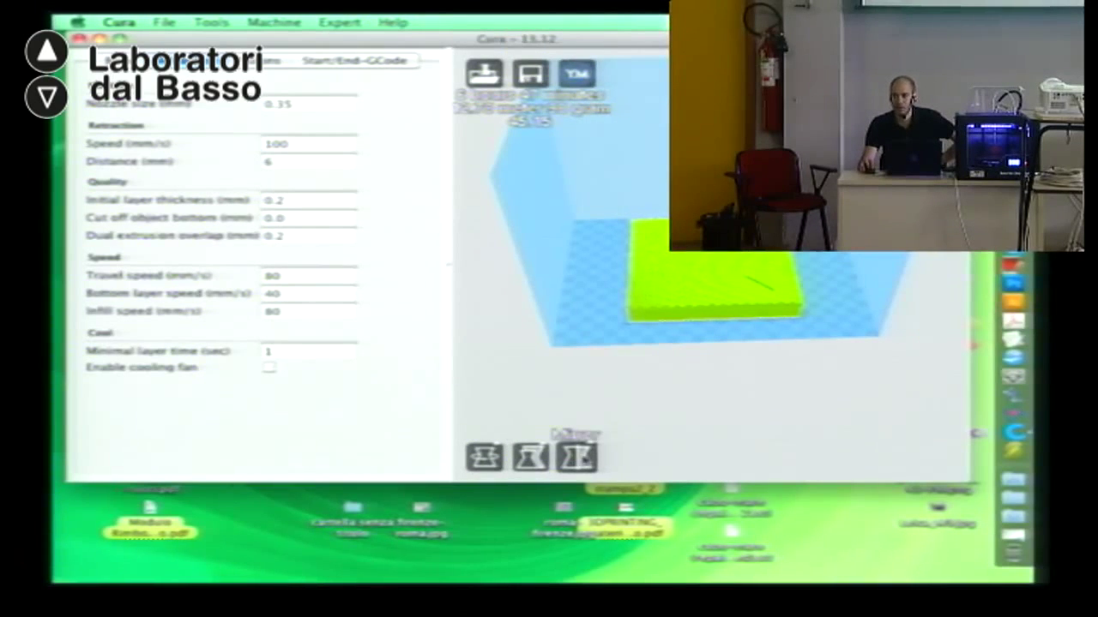
click(530, 457)
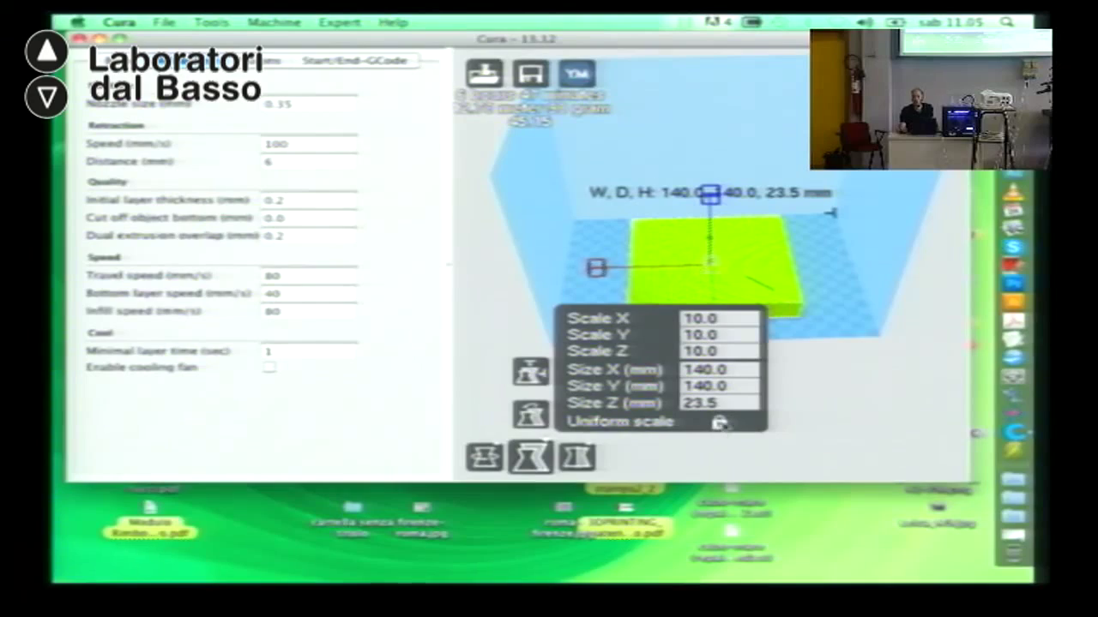
click(718, 424)
click(719, 424)
click(831, 306)
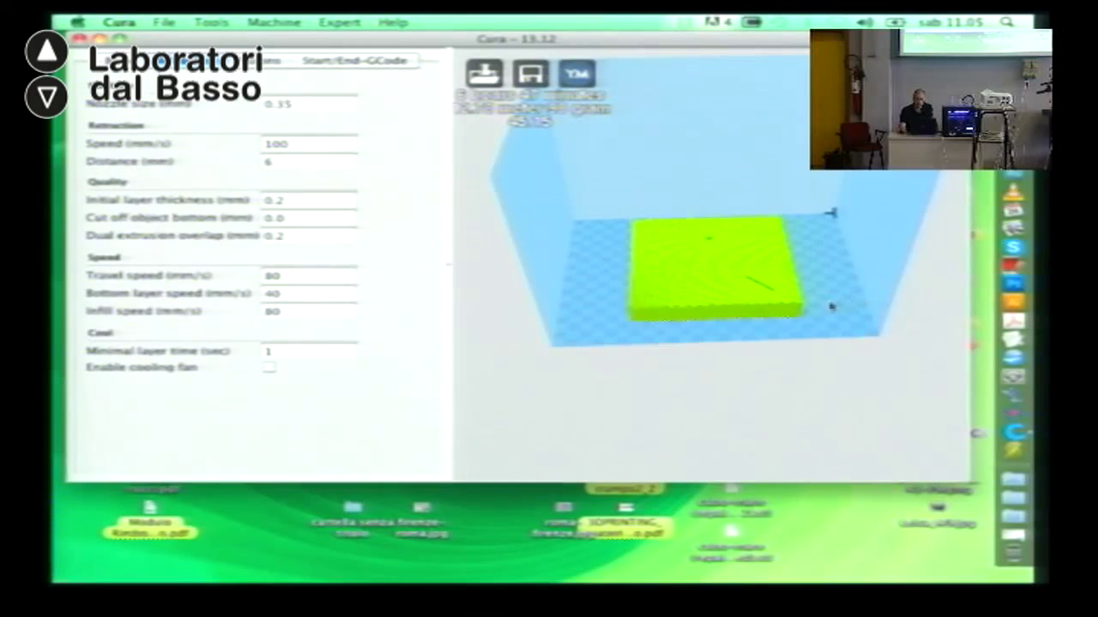
scroll(665, 317, up, 3)
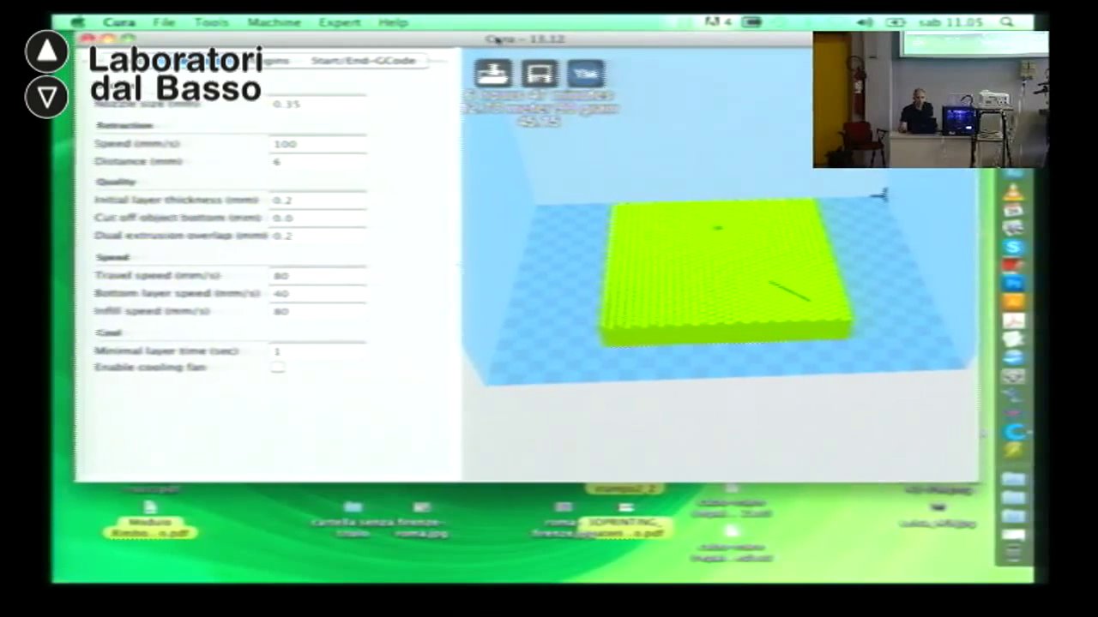
right_drag(876, 316, 919, 297)
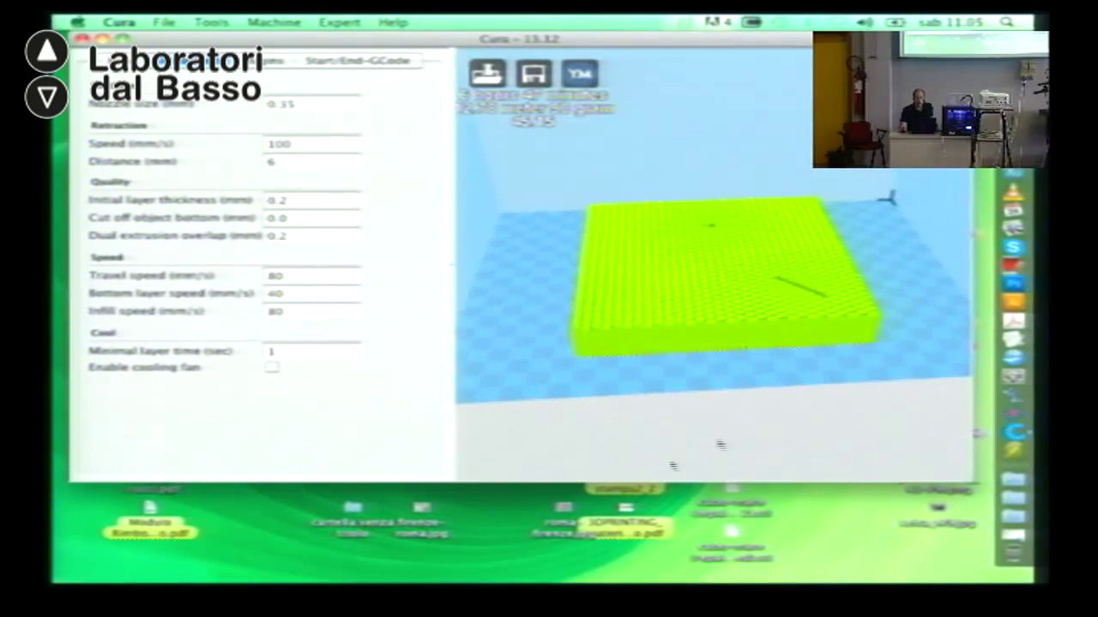
click(694, 331)
scroll(694, 331, down, 3)
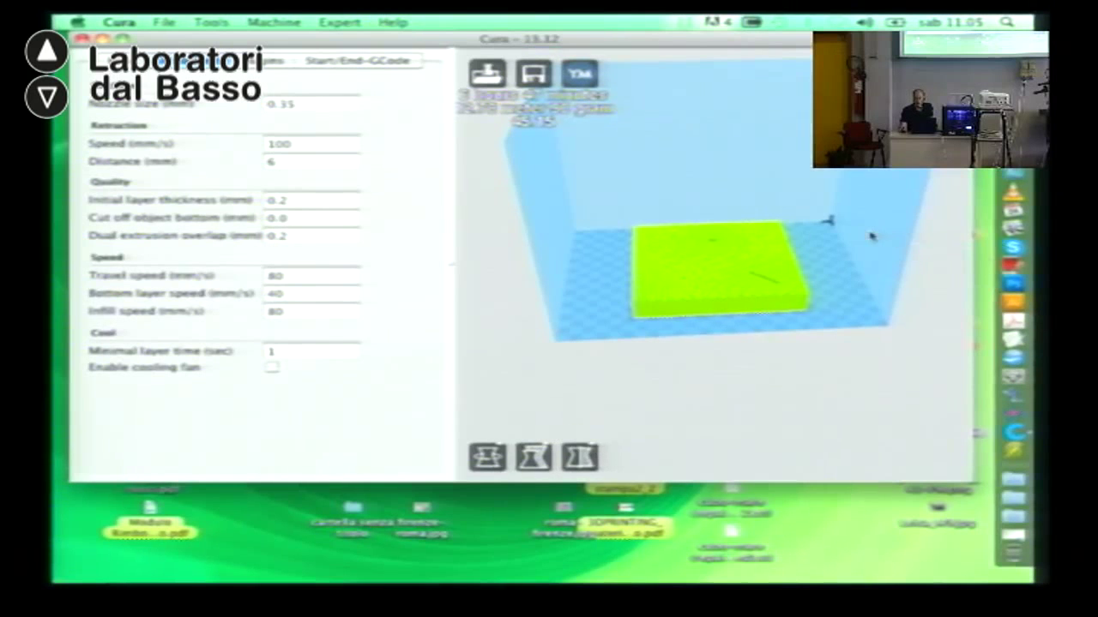
click(871, 236)
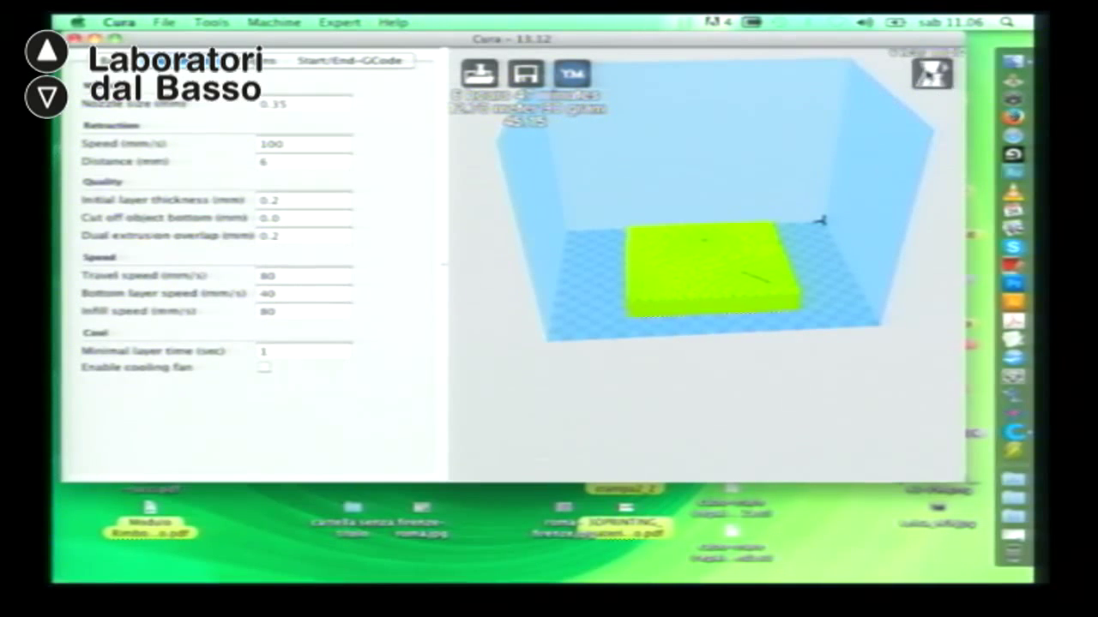
drag(493, 41, 504, 41)
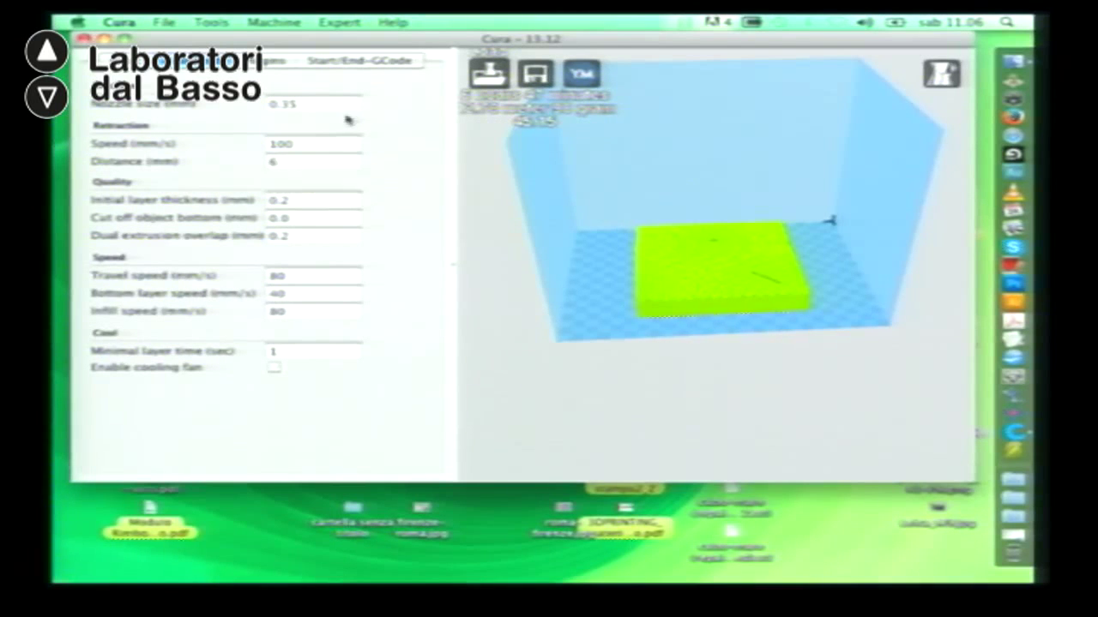
drag(291, 43, 288, 43)
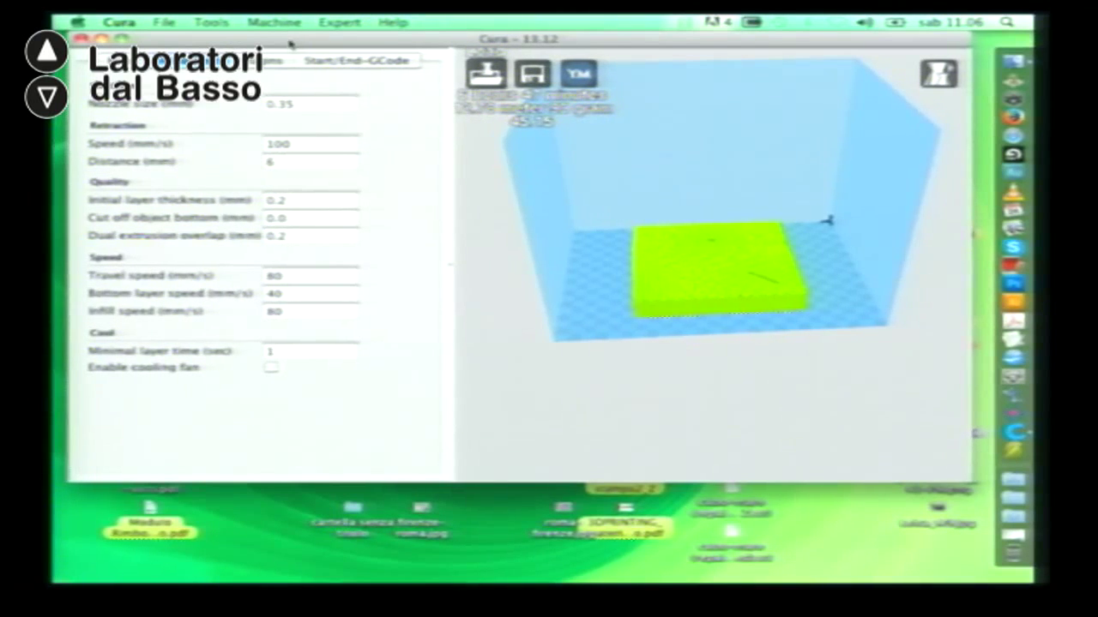
Step: Show the basic print settings and review the layer, fill, speed, temperature, support and filament values
click(128, 62)
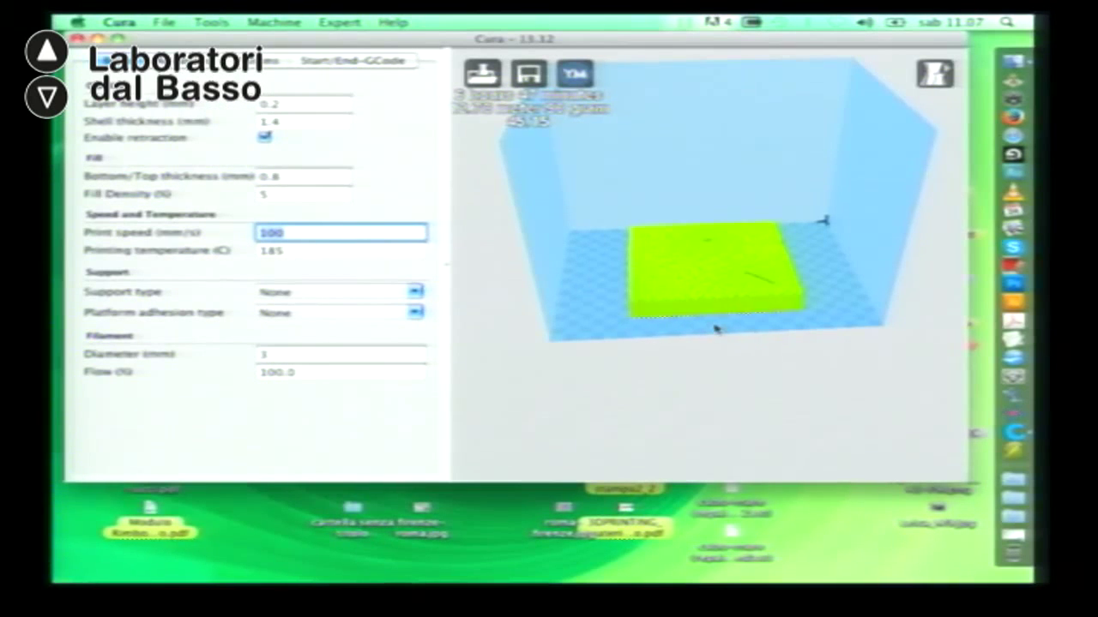
drag(717, 329, 711, 319)
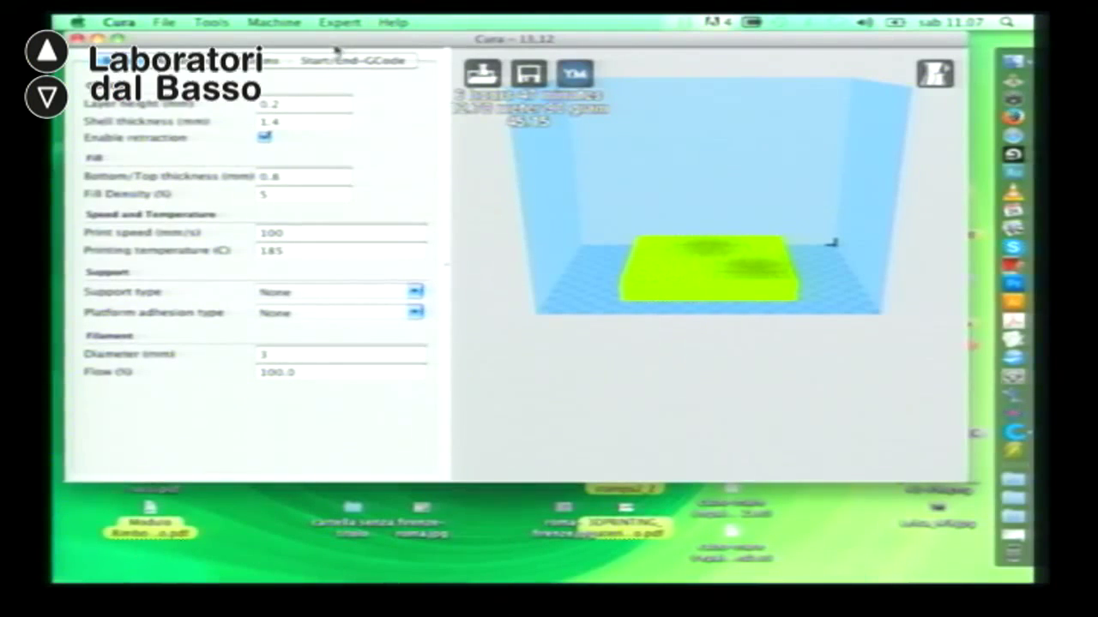
mouse_move(277, 104)
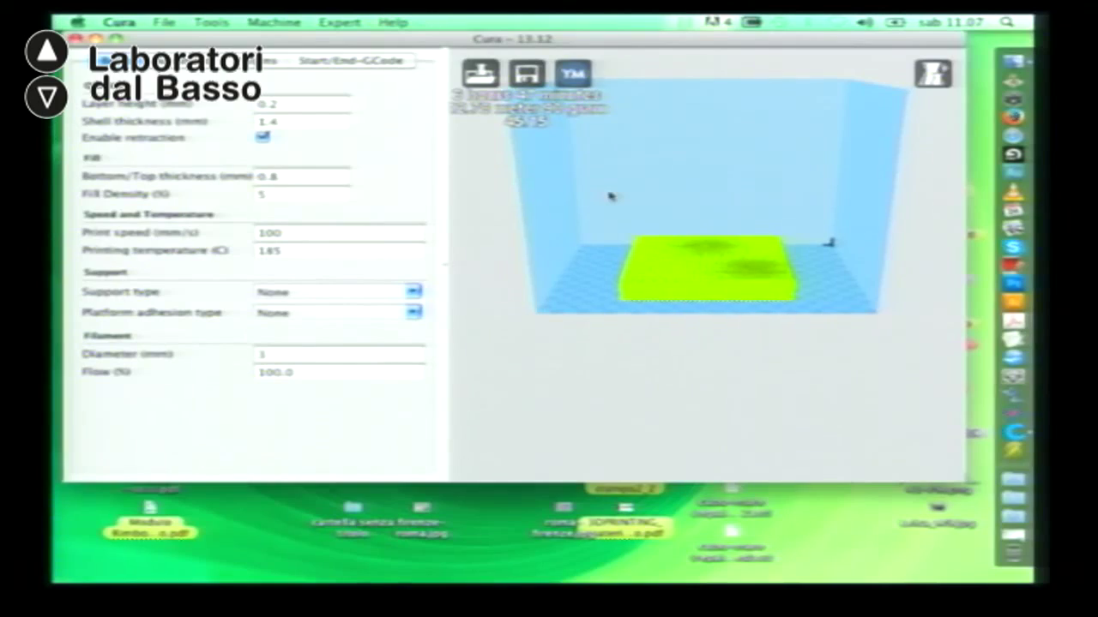
Step: Display the plate in the Layers view mode and examine the toolpath of its upper layers
scroll(628, 208, up, 3)
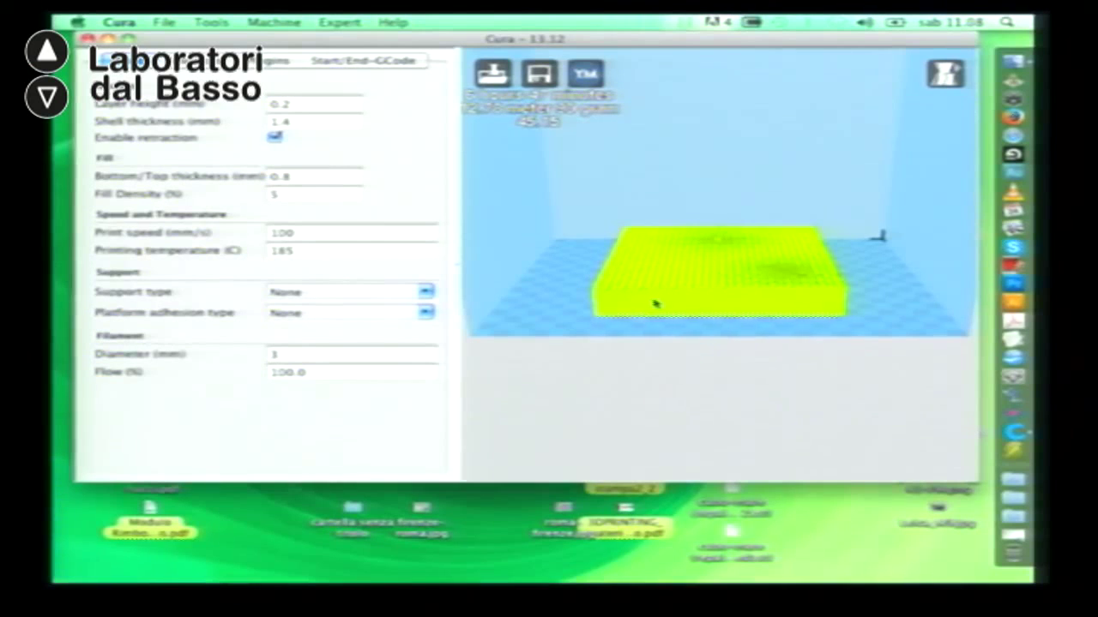
scroll(690, 304, up, 2)
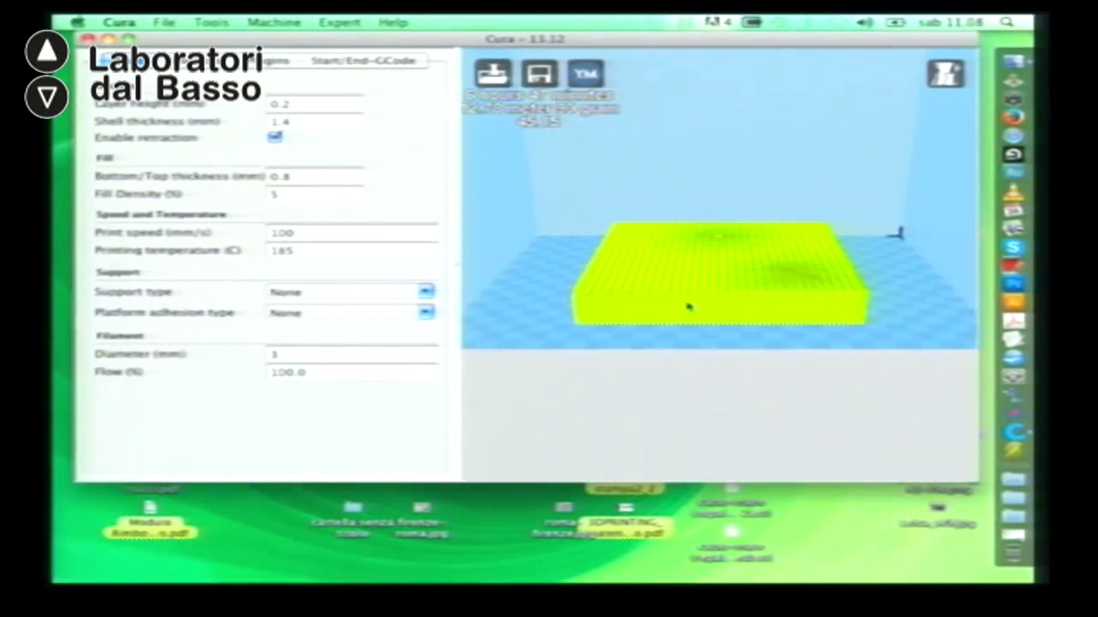
scroll(690, 305, up, 2)
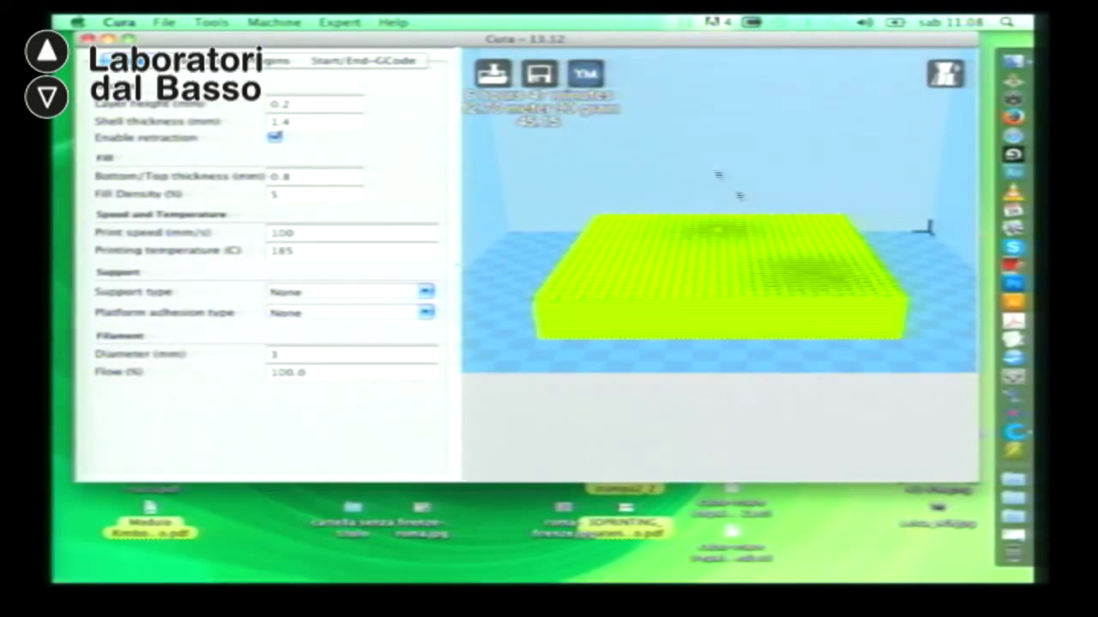
click(943, 75)
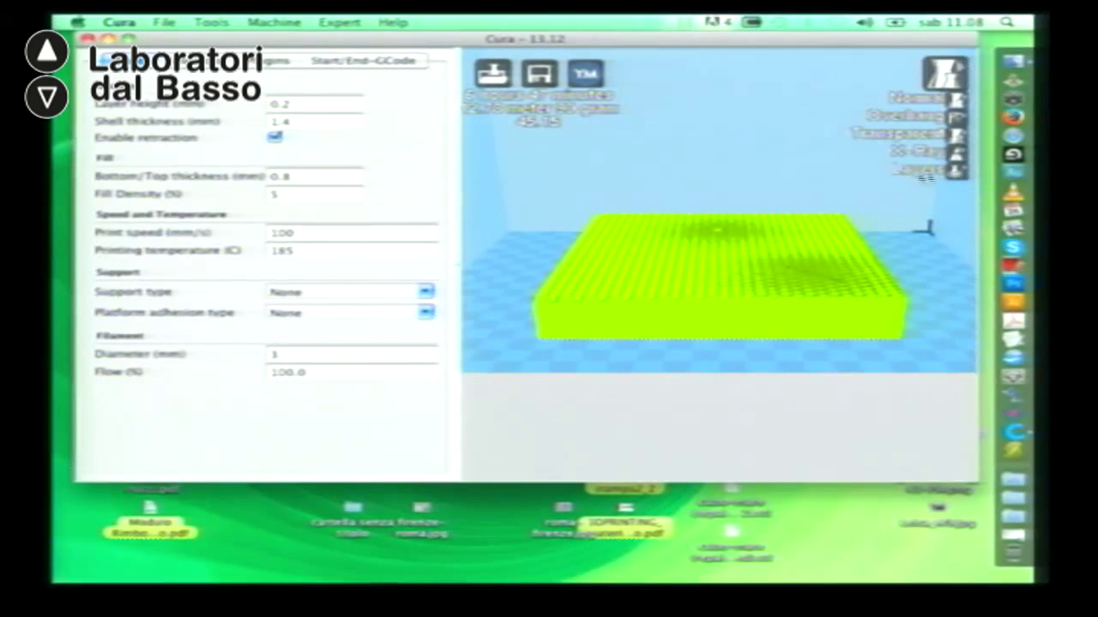
click(951, 175)
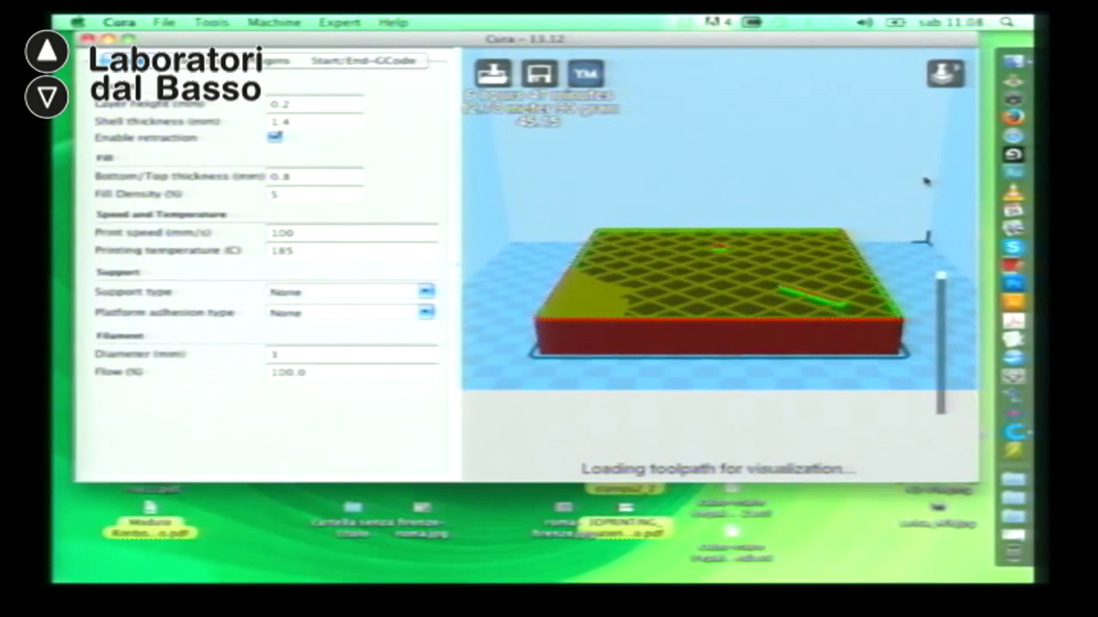
mouse_move(943, 290)
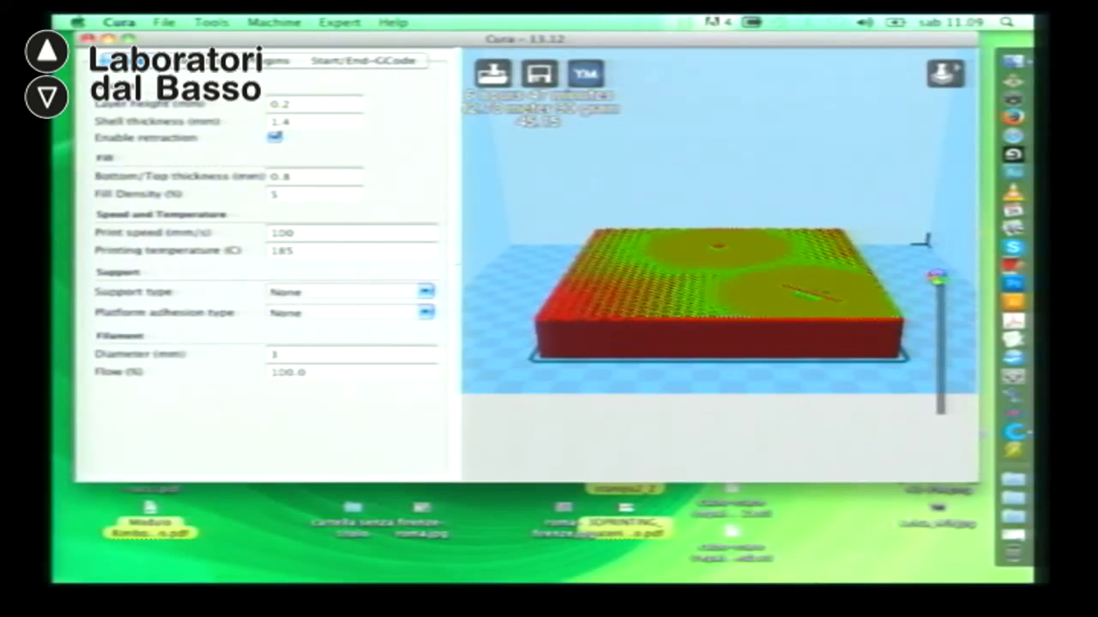
click(938, 276)
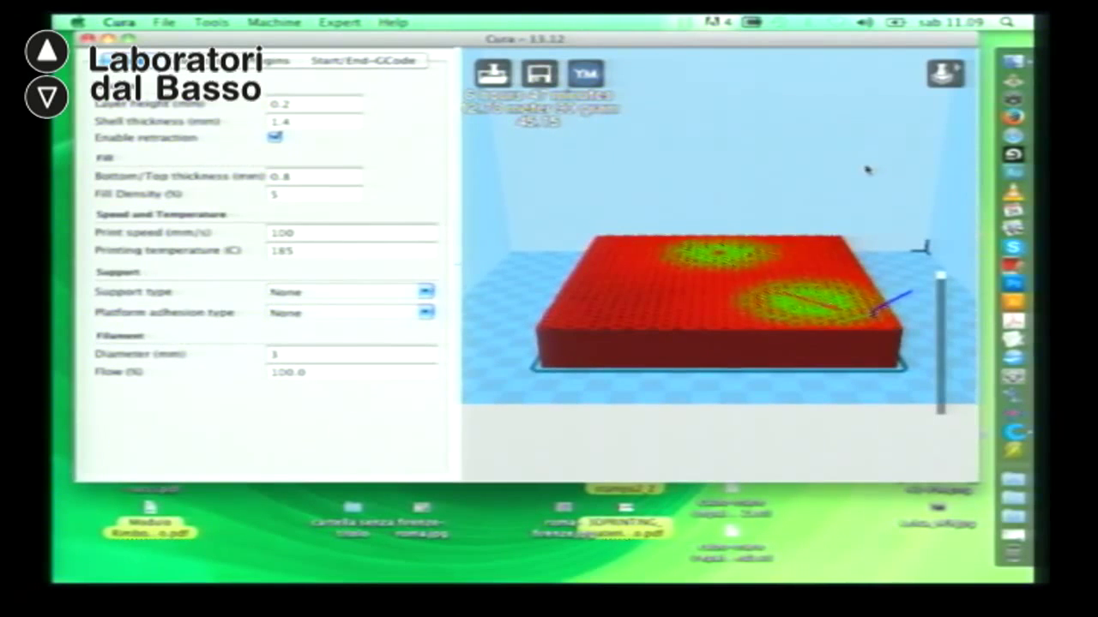
Step: Lower the displayed layer to about 86 and examine the plate's internal infill grid, walls and travel paths from several angles
mouse_move(941, 277)
drag(940, 277, 943, 306)
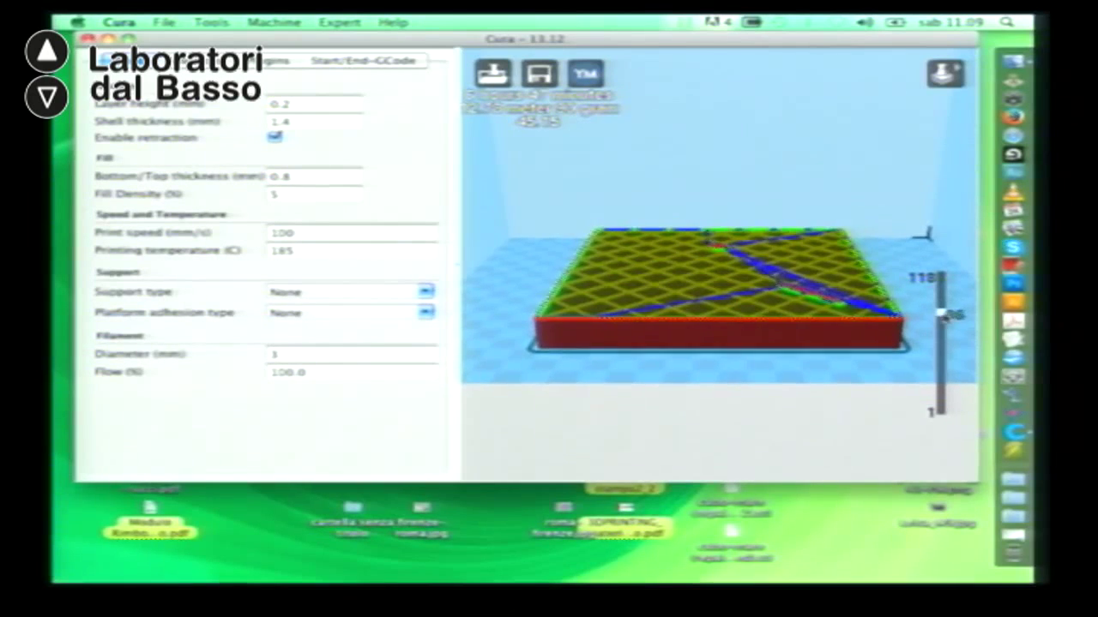
scroll(609, 339, up, 3)
scroll(609, 339, up, 3)
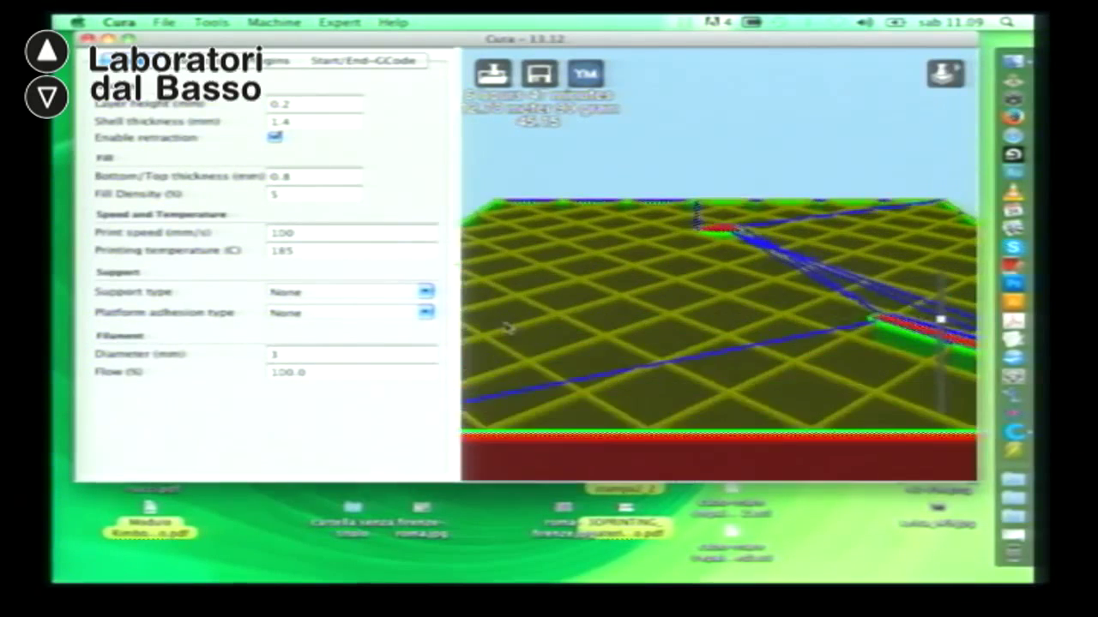
scroll(540, 343, down, 1)
scroll(542, 345, down, 1)
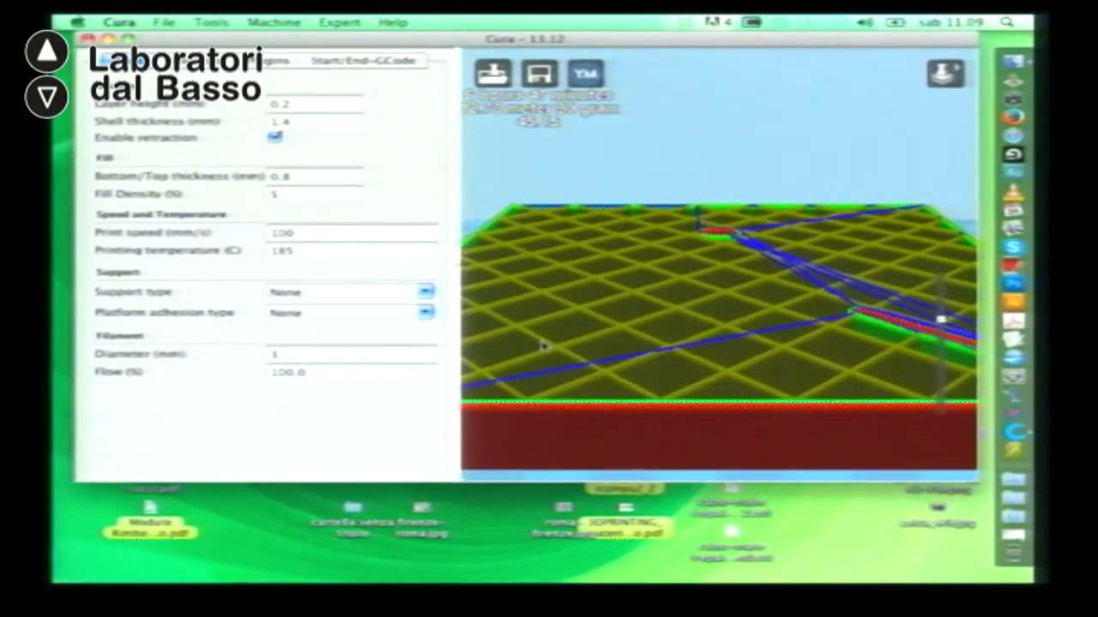
right_drag(571, 346, 609, 339)
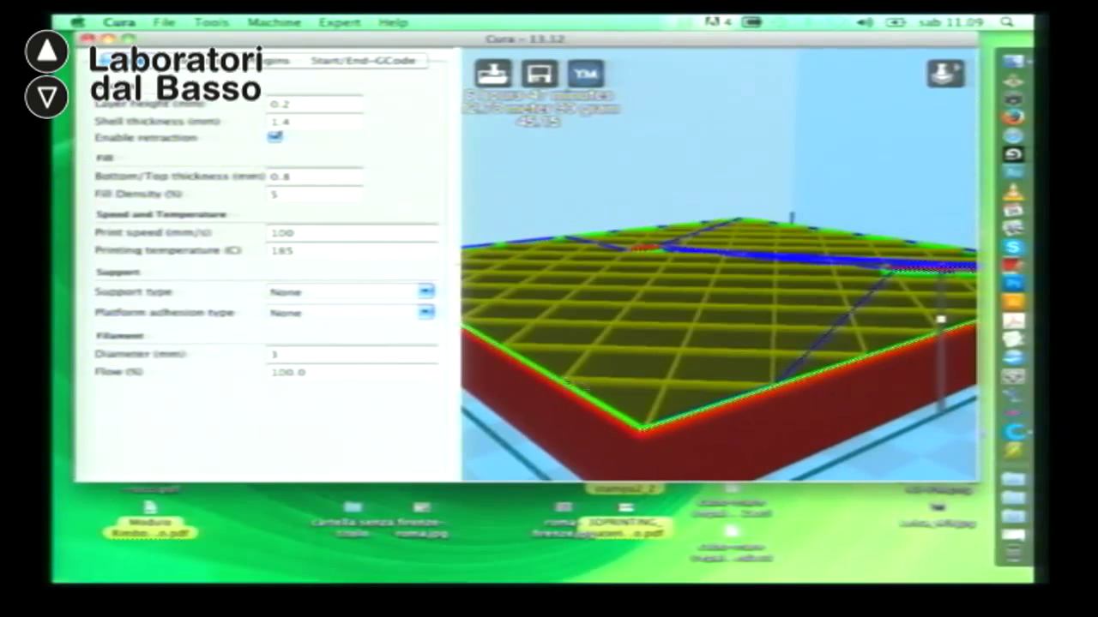
right_drag(540, 360, 602, 422)
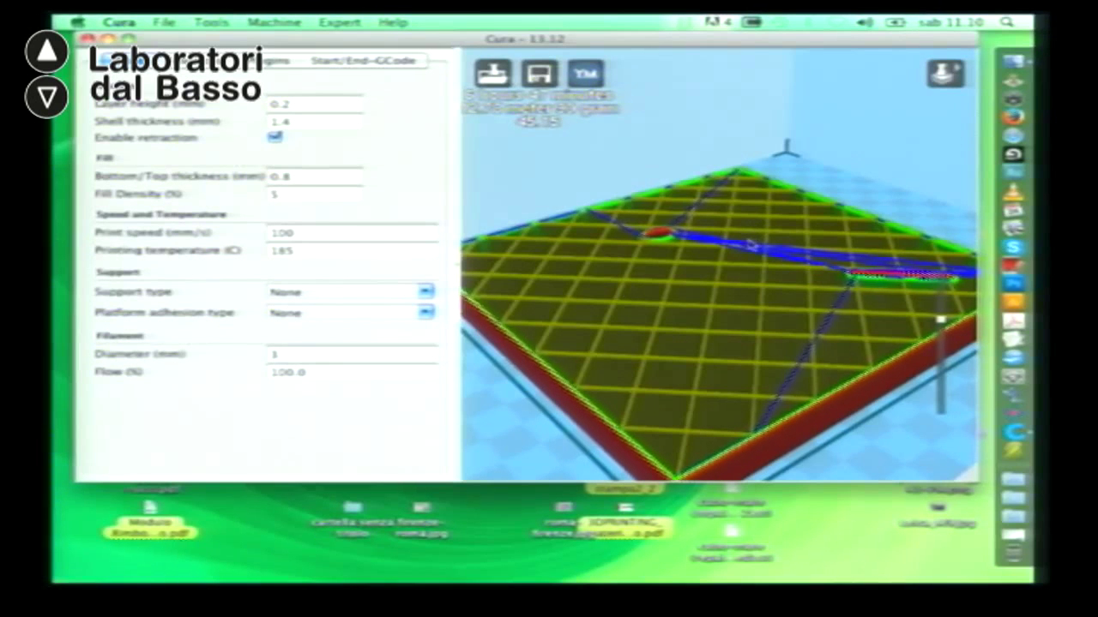
scroll(533, 410, up, 2)
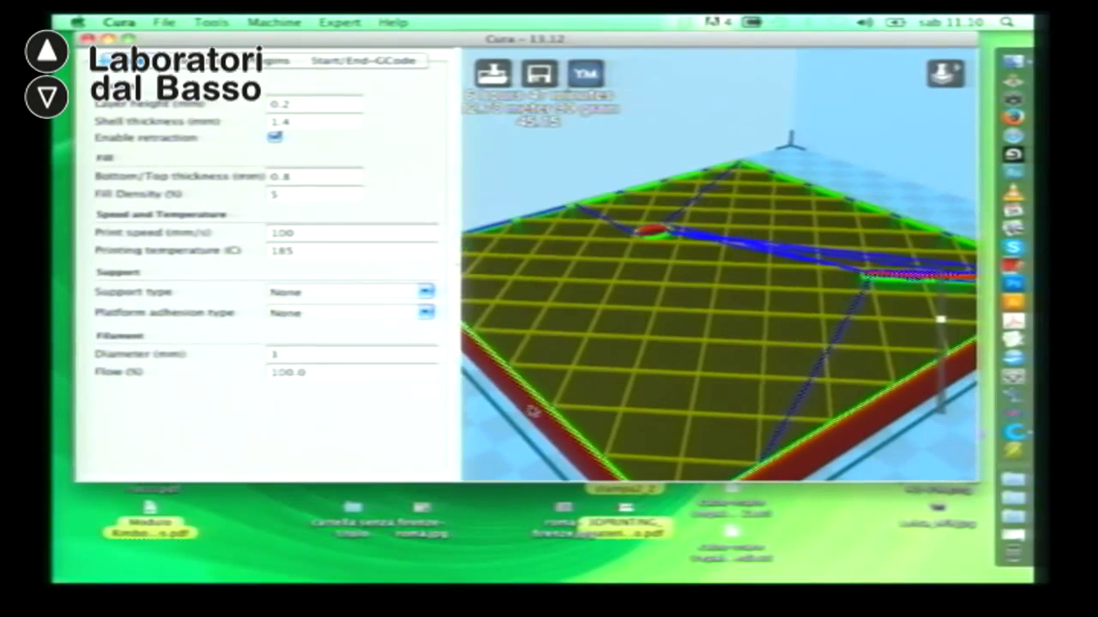
Step: Check the 1.4 mm shell thickness with the Dashboard calculator and return to Cura
mouse_move(294, 121)
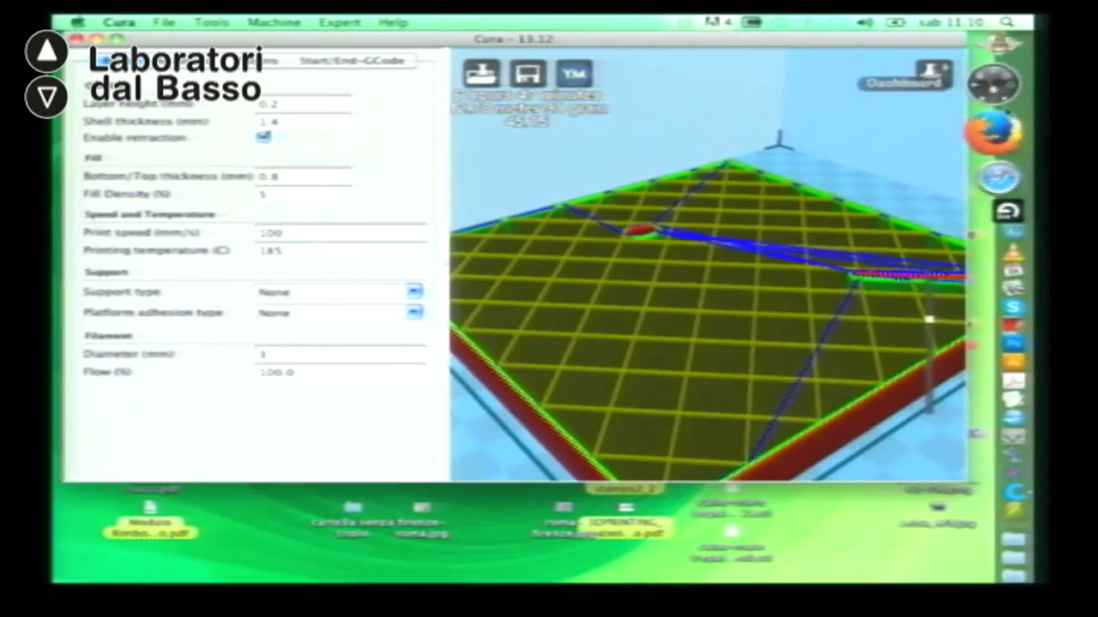
click(1012, 99)
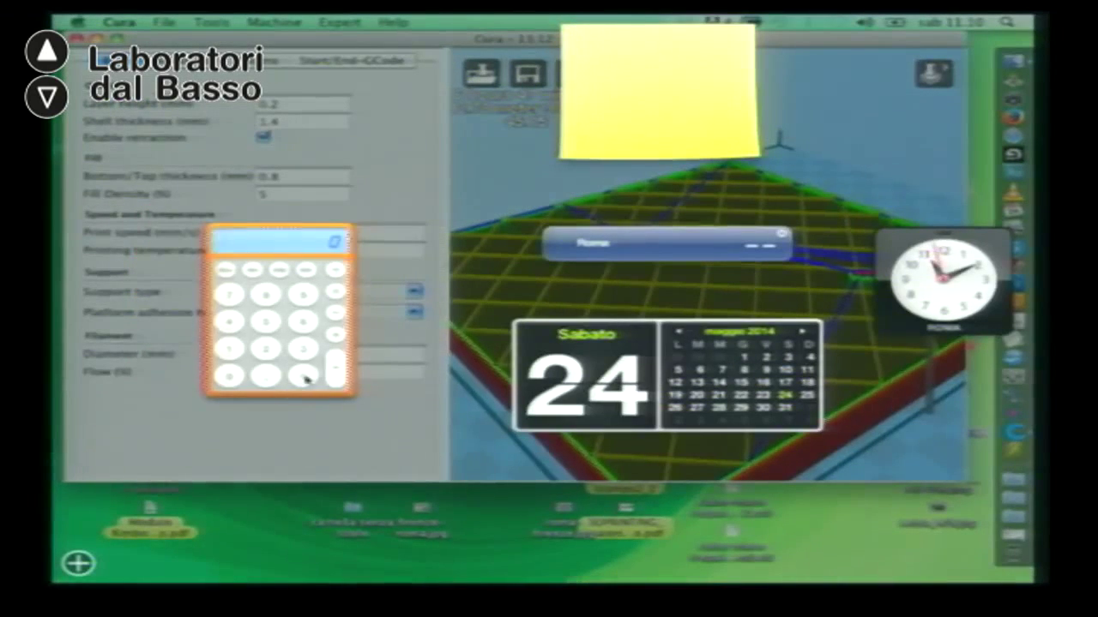
click(262, 377)
click(267, 324)
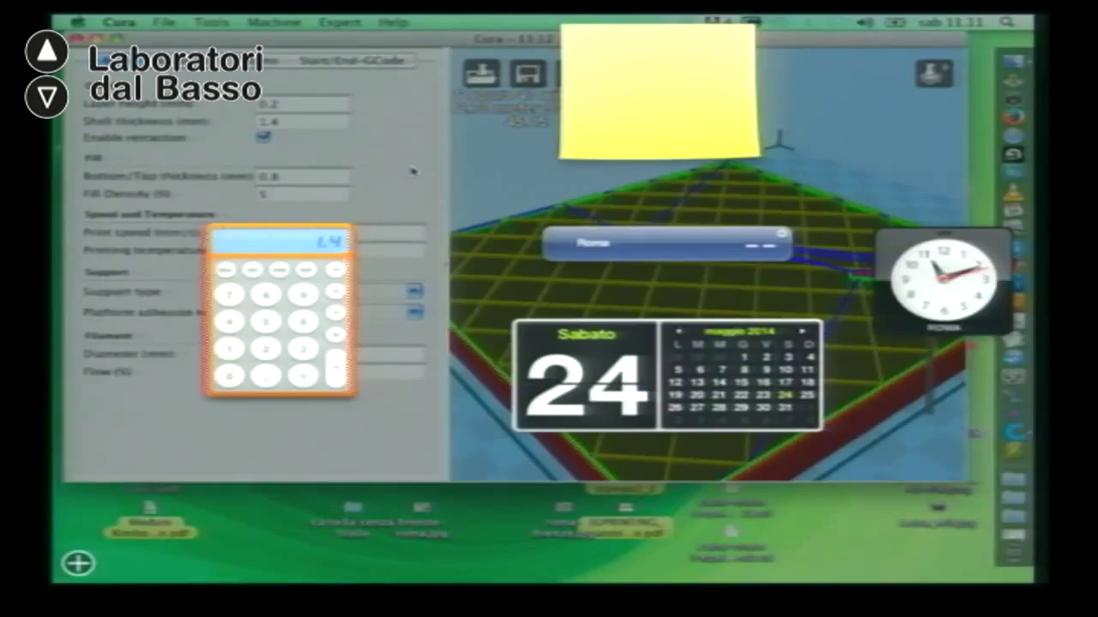
click(412, 170)
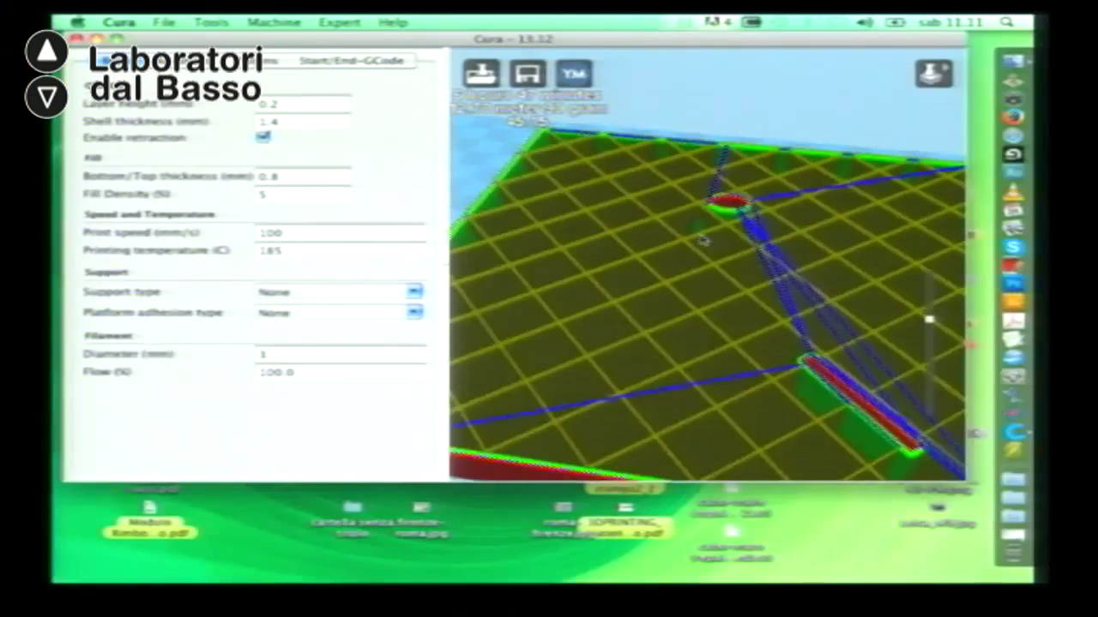
Step: Examine the travel moves between the plate's hole and slot and read the description of the Enable retraction option
right_drag(858, 283, 929, 318)
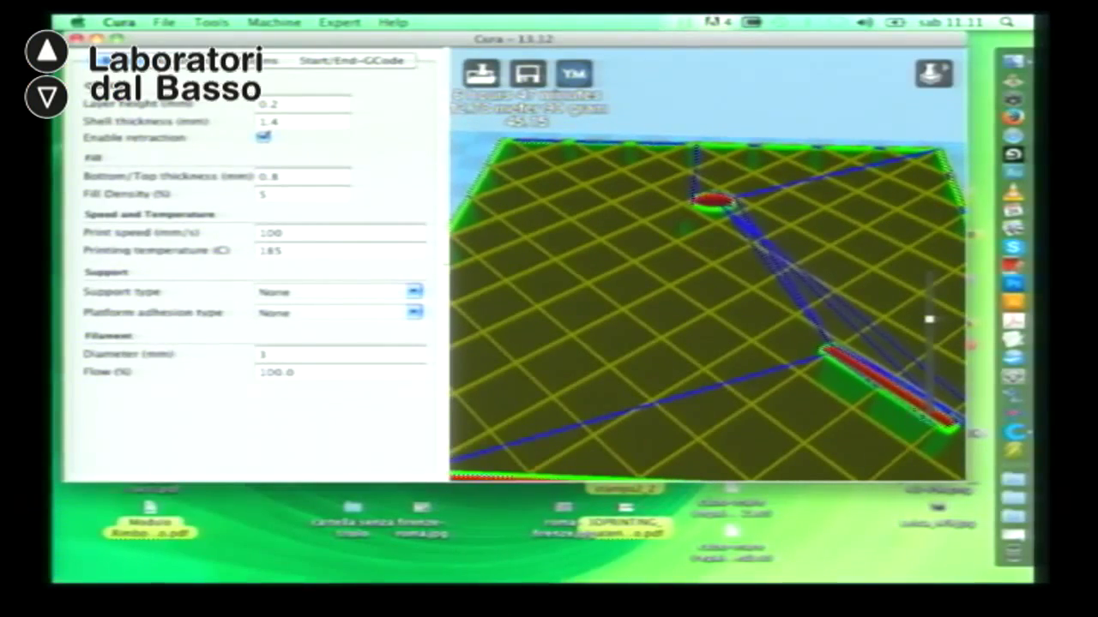
right_drag(883, 406, 872, 460)
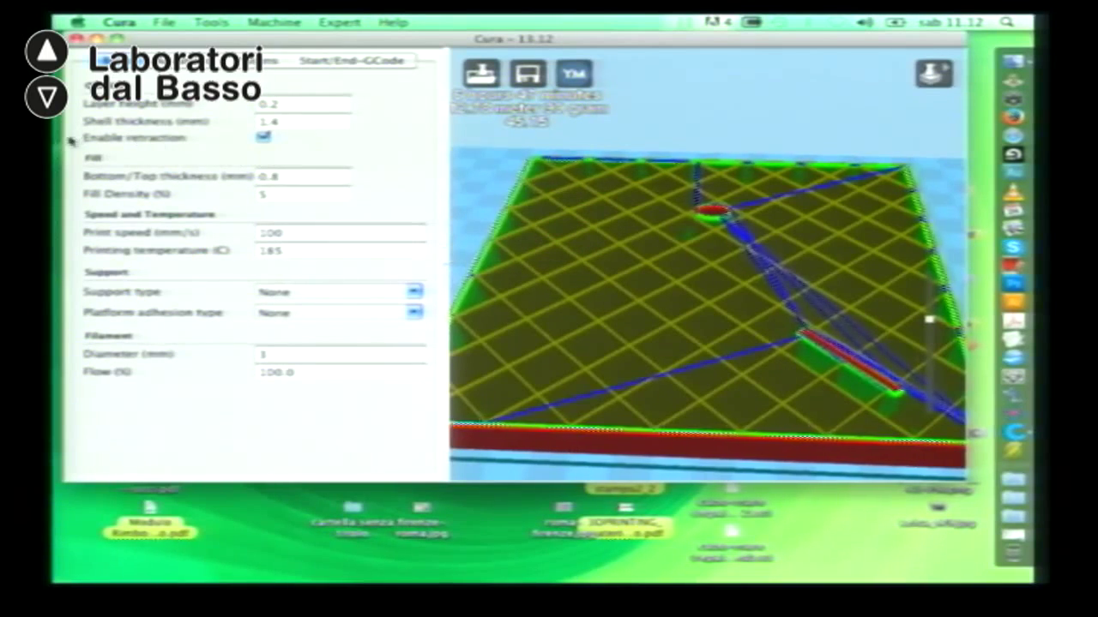
mouse_move(98, 142)
mouse_move(264, 137)
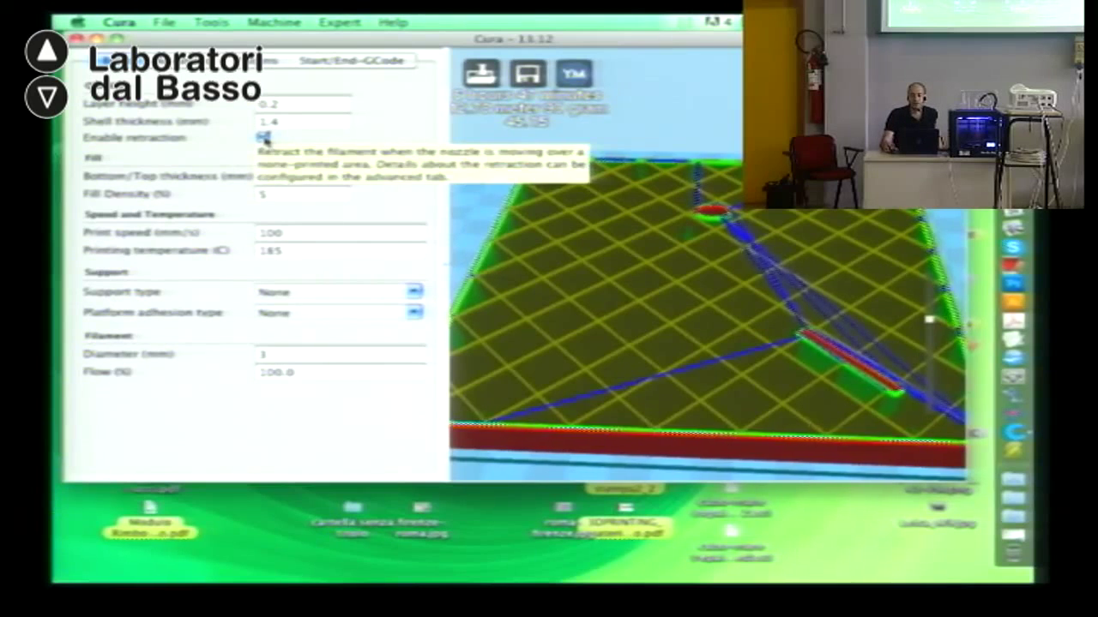
click(264, 138)
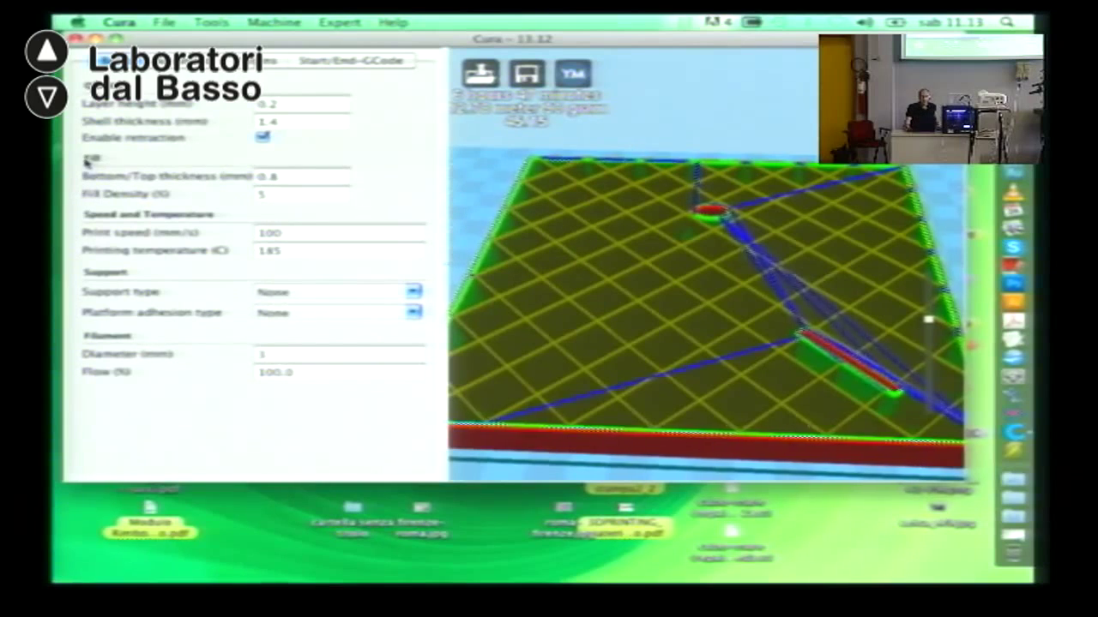
Step: Read the descriptions of the platform adhesion type and the bottom/top thickness settings
mouse_move(414, 312)
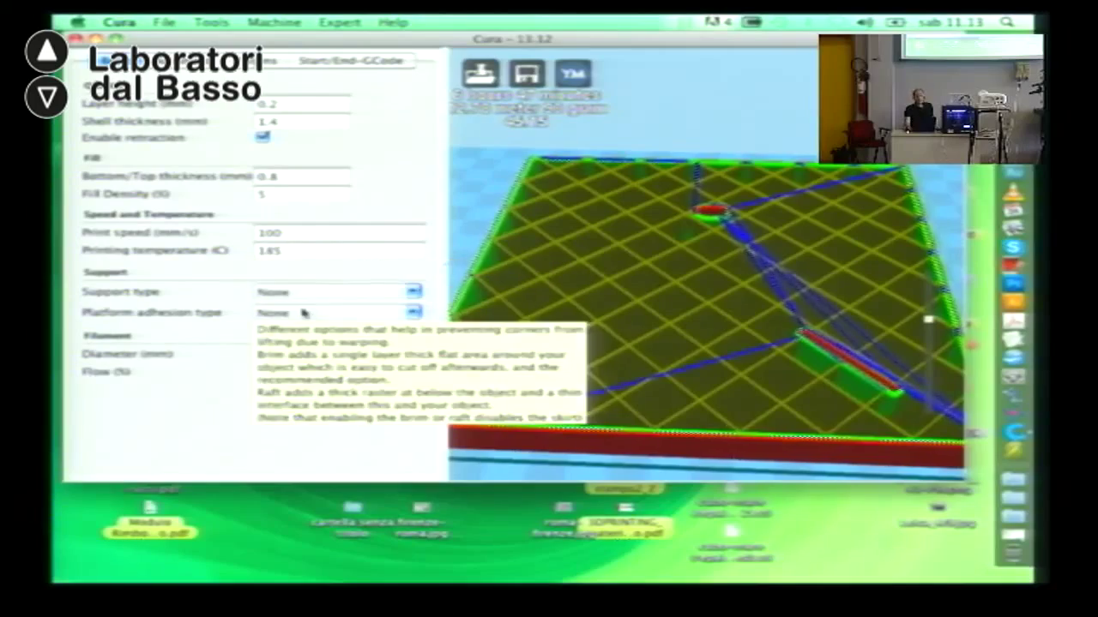
mouse_move(183, 202)
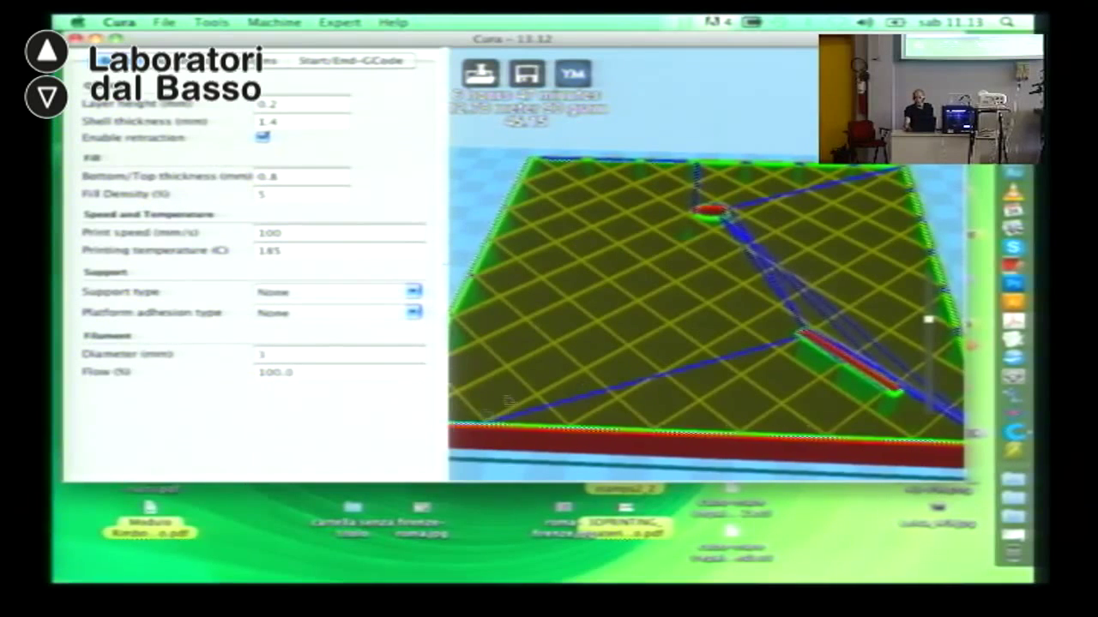
mouse_move(99, 183)
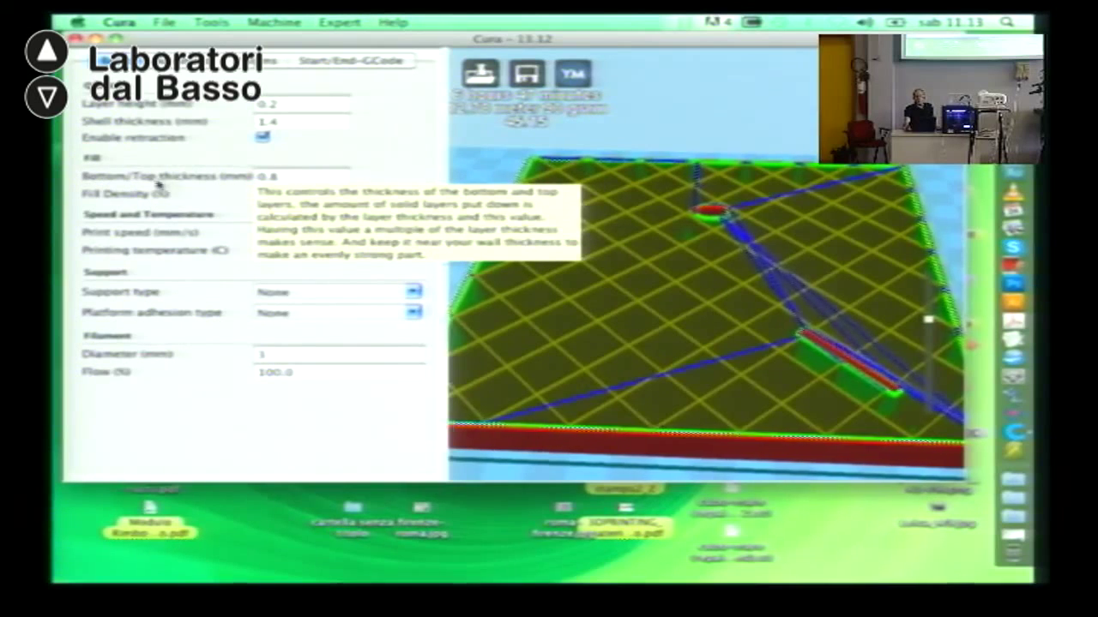
mouse_move(182, 177)
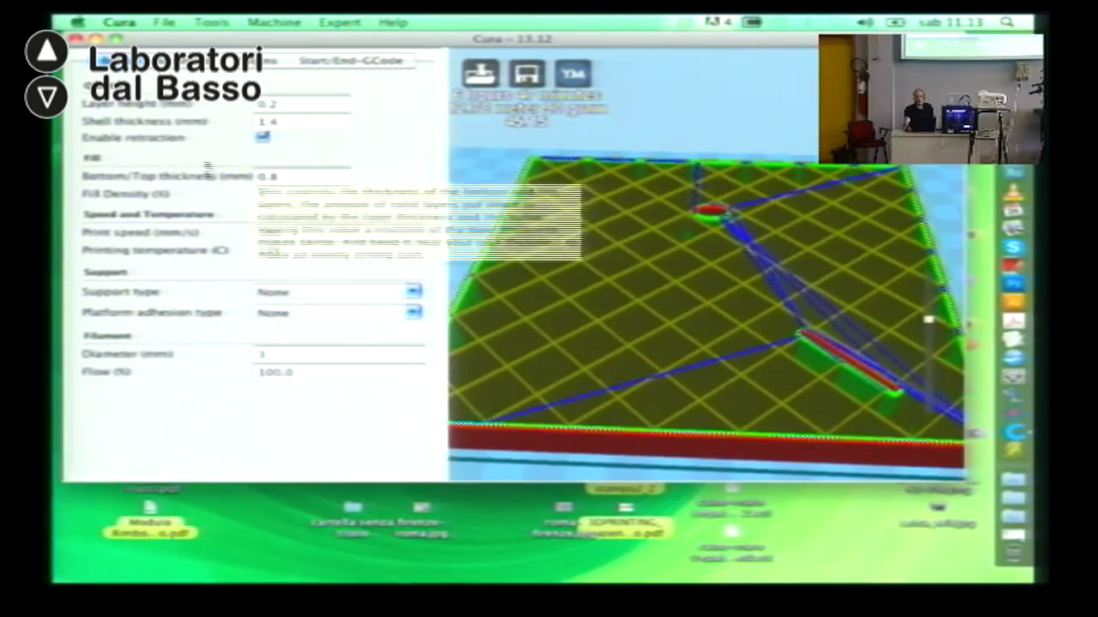
mouse_move(127, 126)
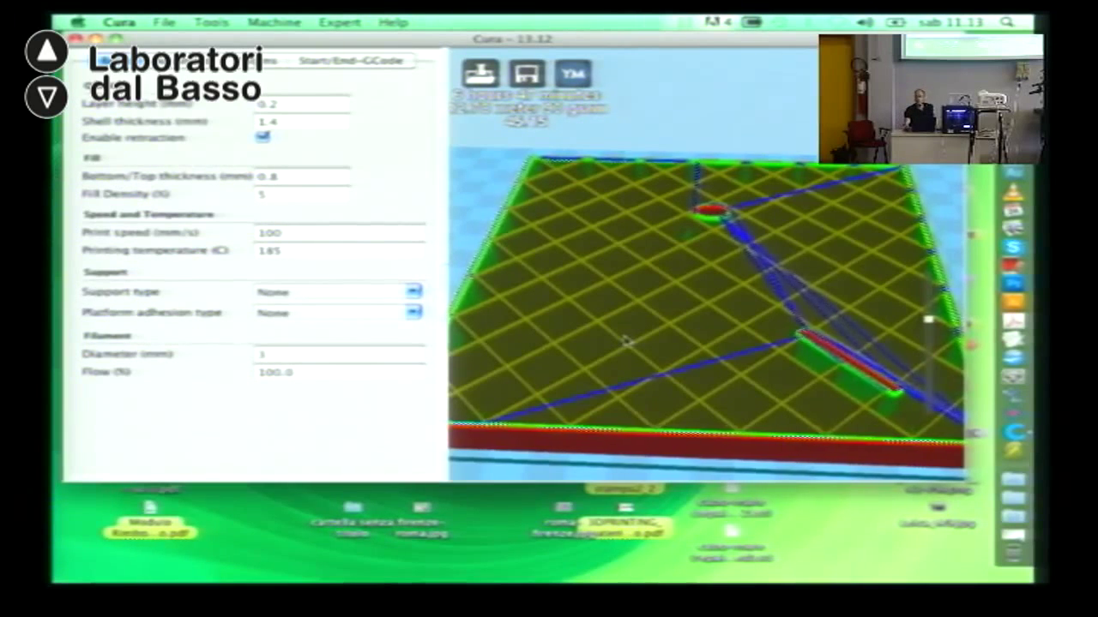
Step: Inspect the plate's solid underside, raise the displayed layer to the topmost one and examine the hexagonal surface texture
right_drag(634, 340, 657, 286)
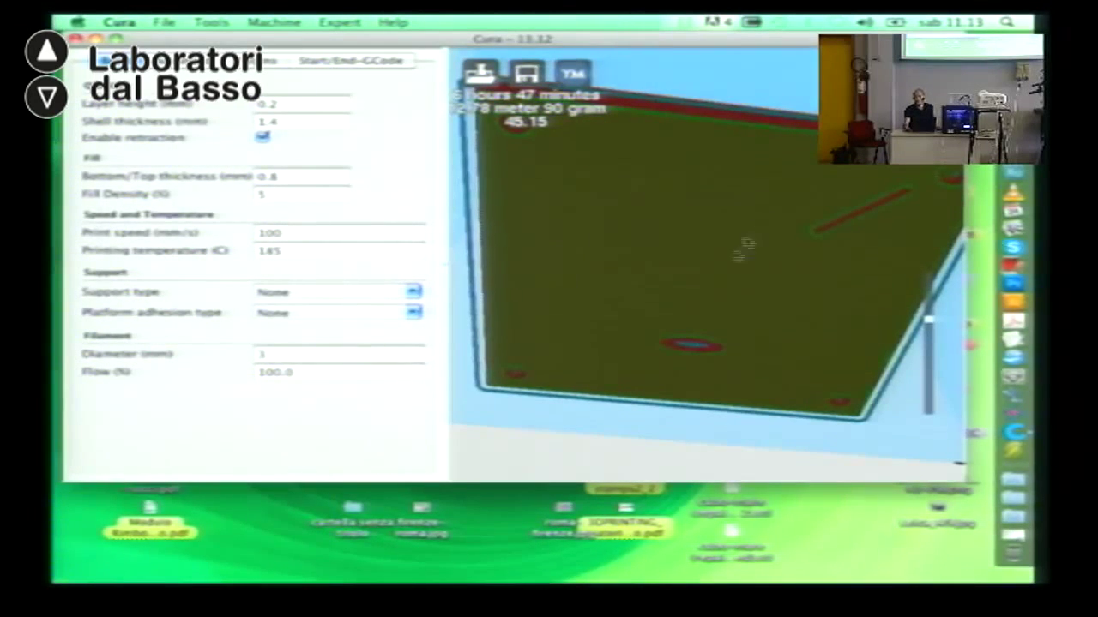
right_drag(629, 216, 643, 267)
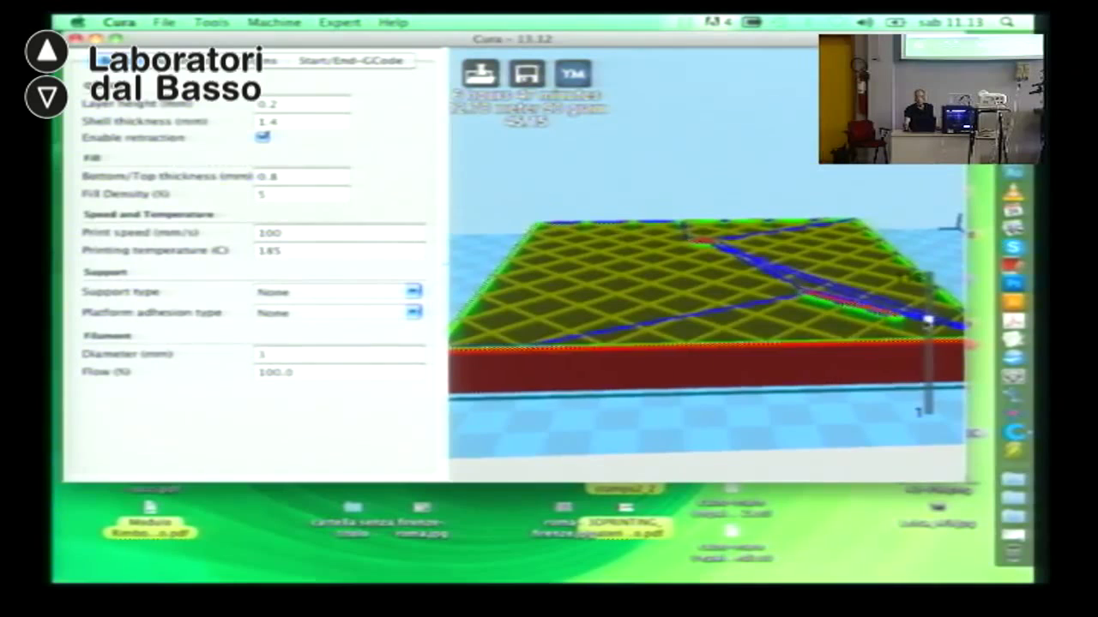
drag(928, 322, 928, 268)
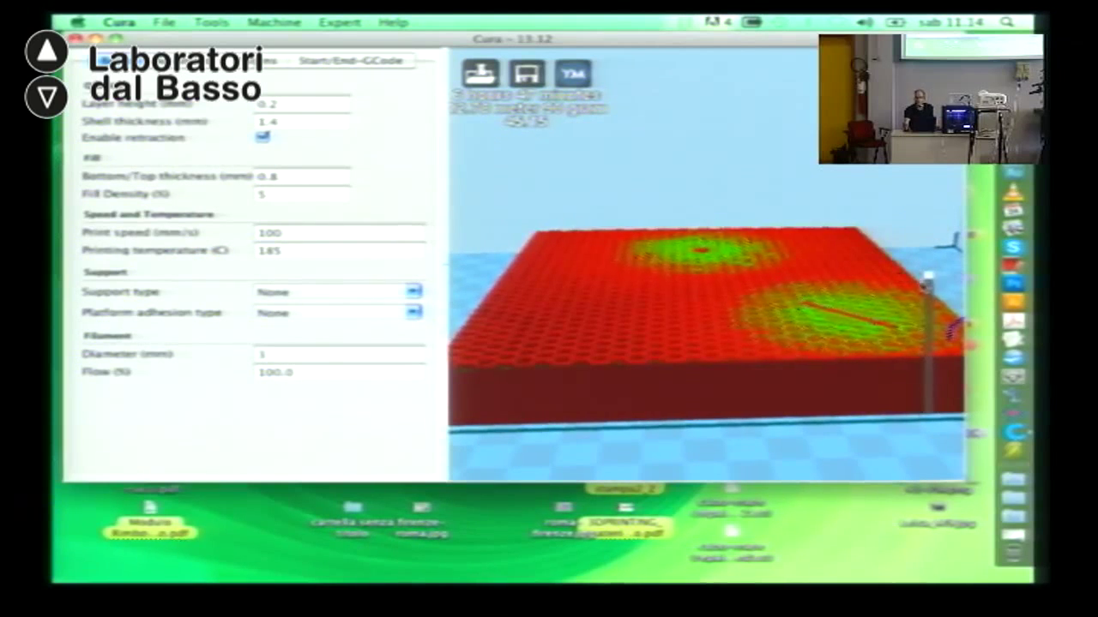
right_drag(765, 337, 673, 388)
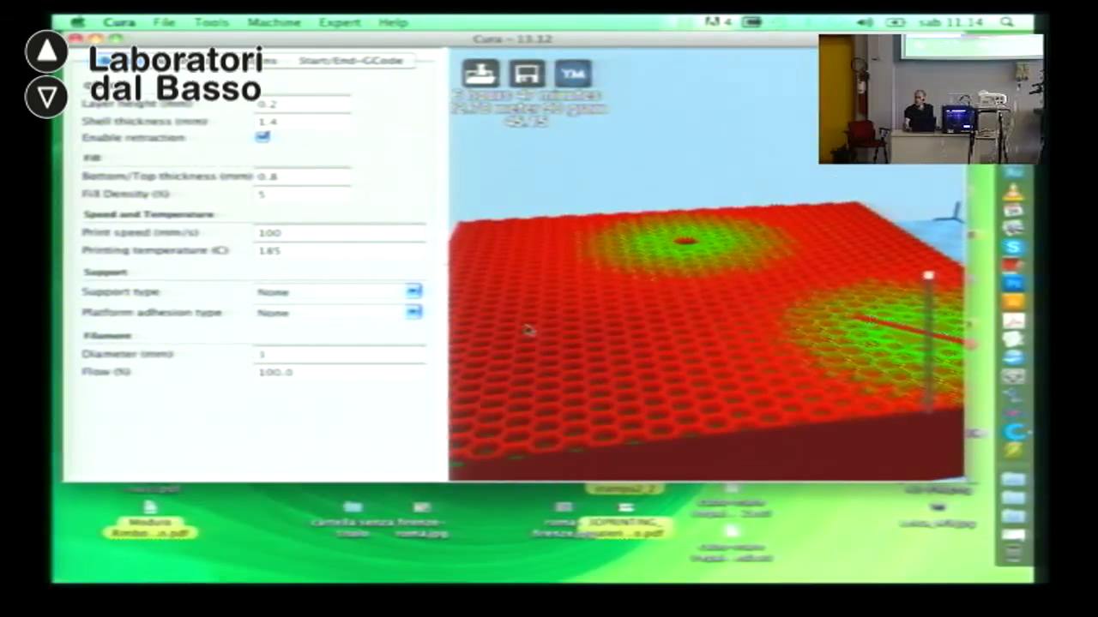
right_drag(723, 346, 716, 353)
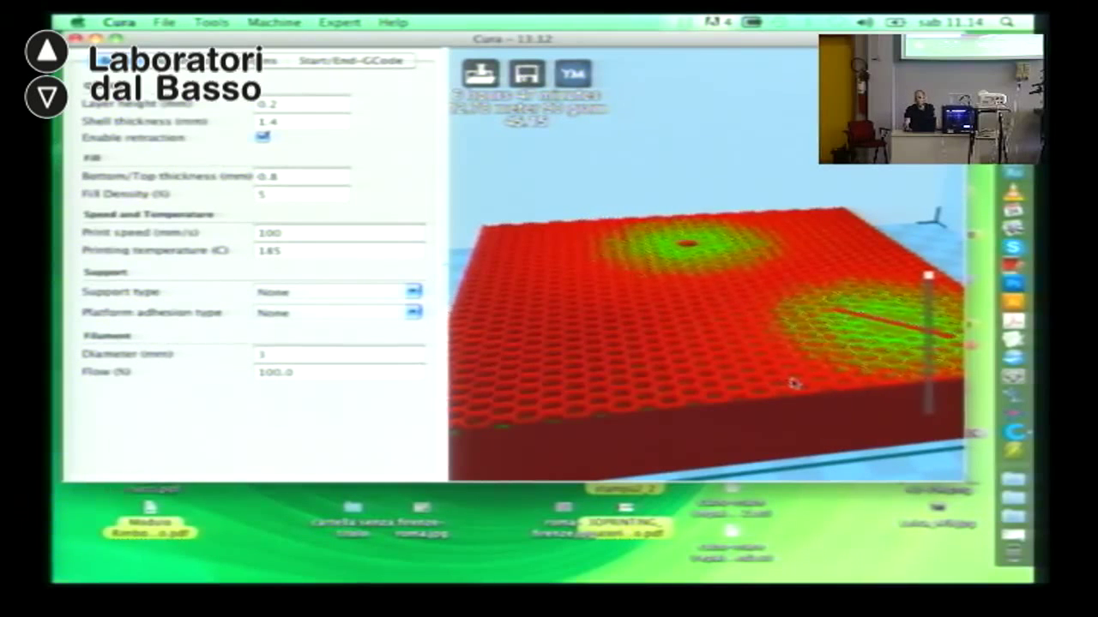
right_drag(793, 383, 796, 394)
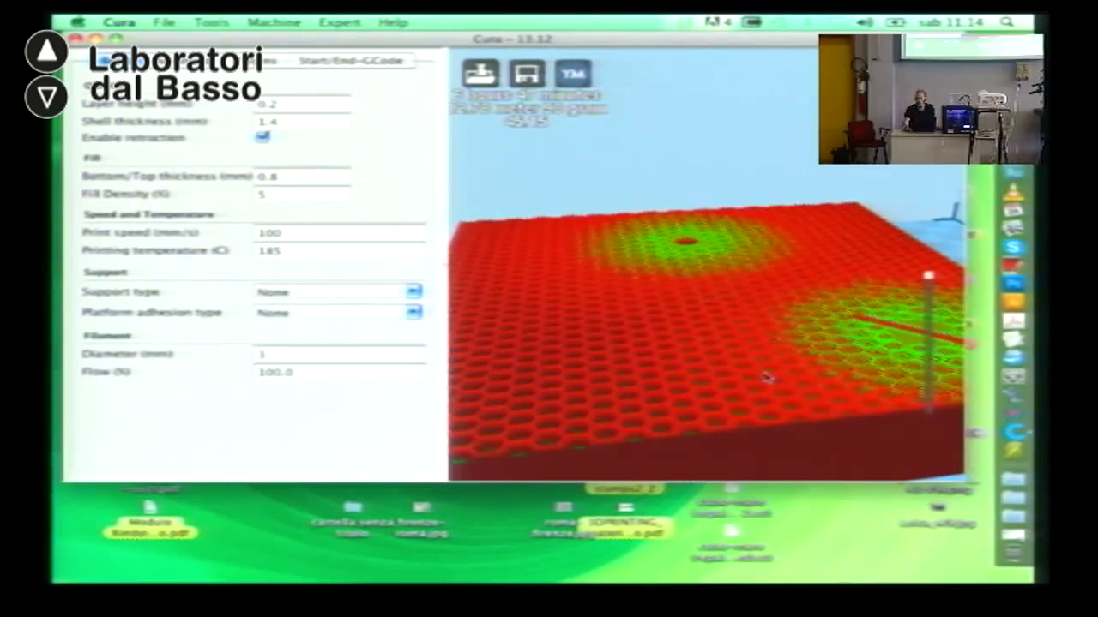
Step: Multiply the 0.2 mm layer height by 4 in the Dashboard calculator to check the bottom/top thickness, and return to Cura
mouse_move(269, 176)
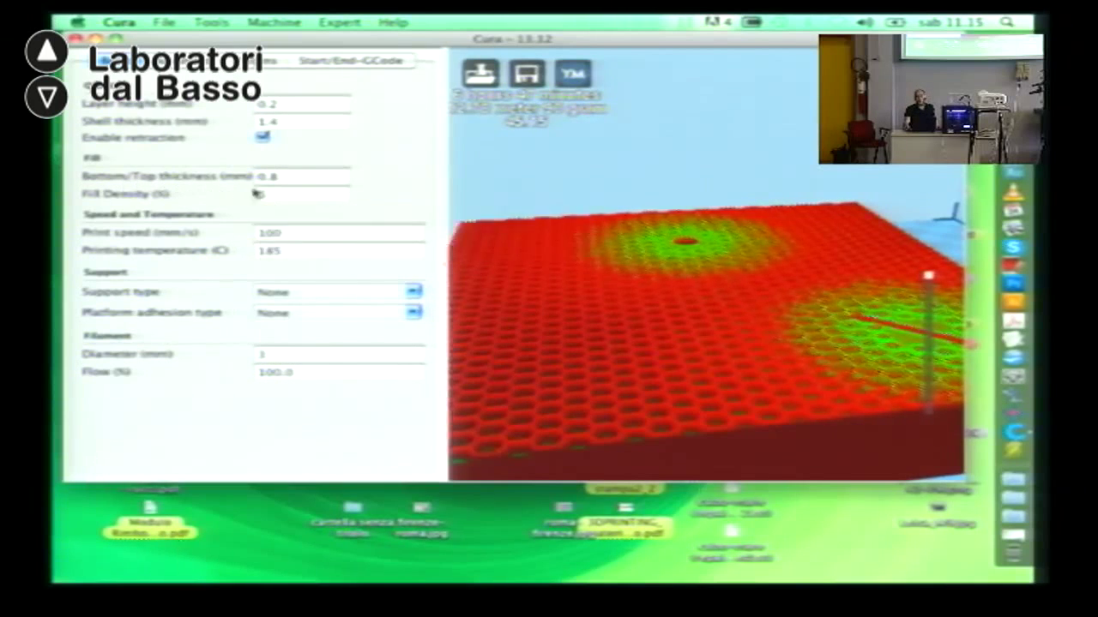
mouse_move(272, 105)
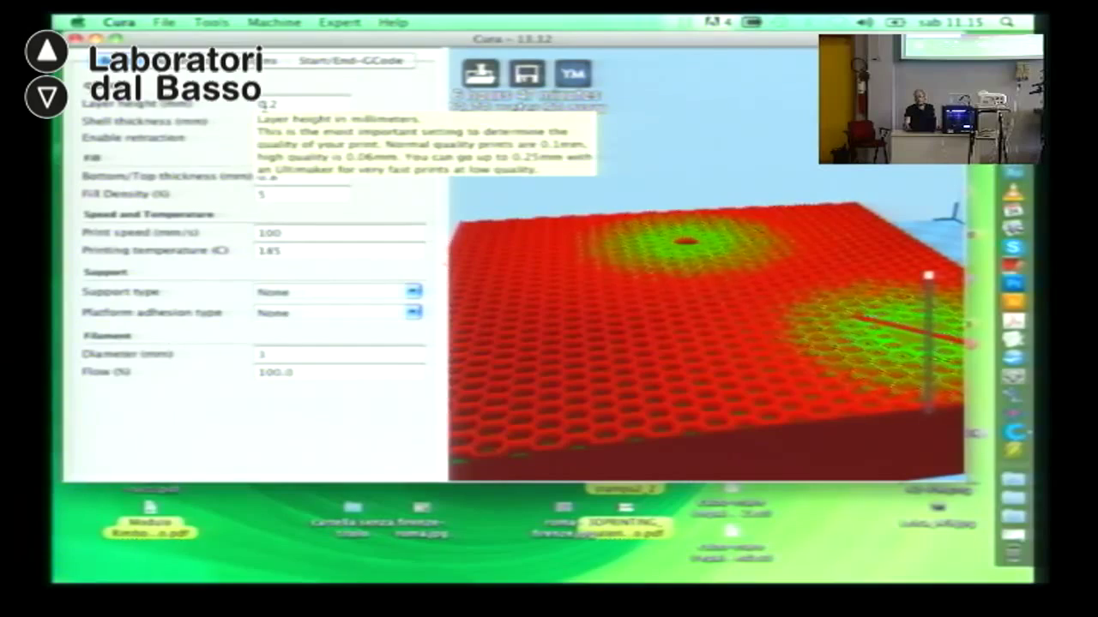
mouse_move(291, 173)
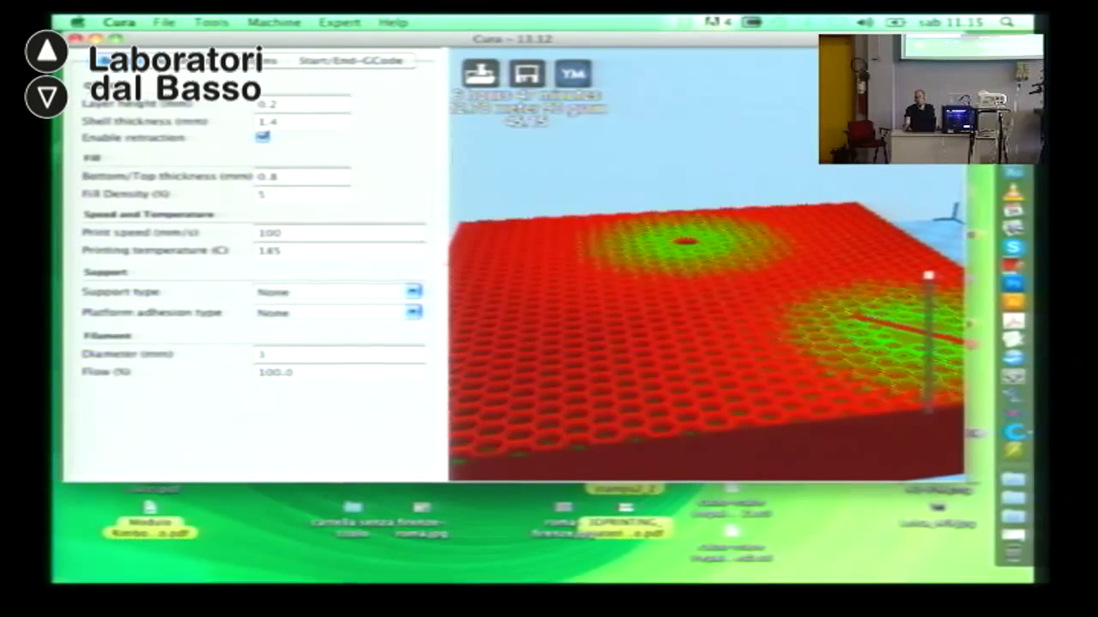
key(F12)
click(301, 381)
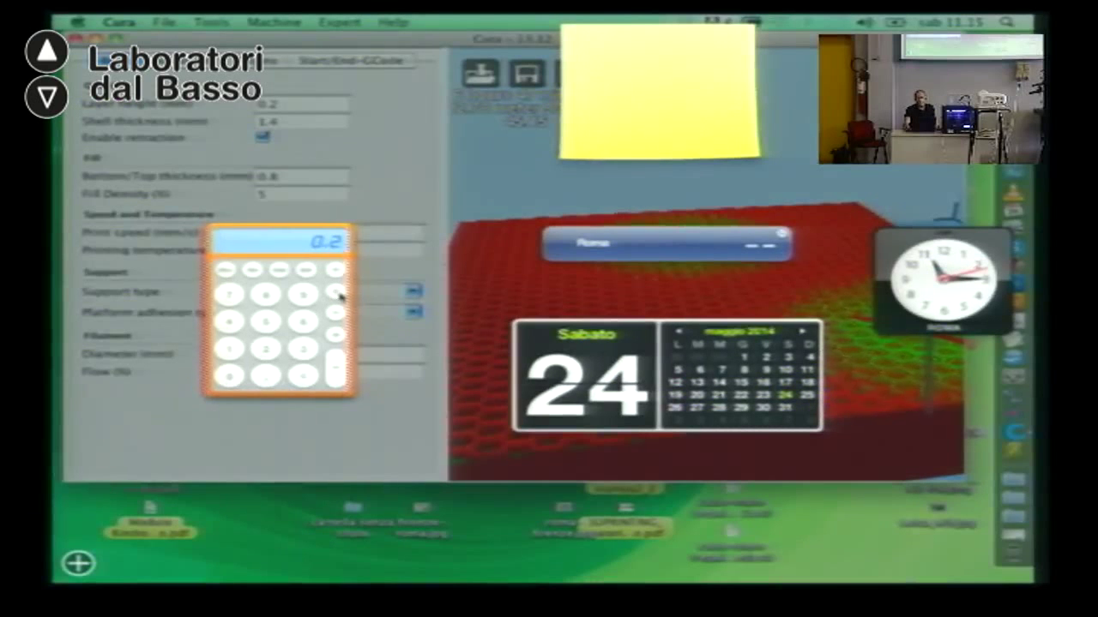
click(229, 323)
click(335, 364)
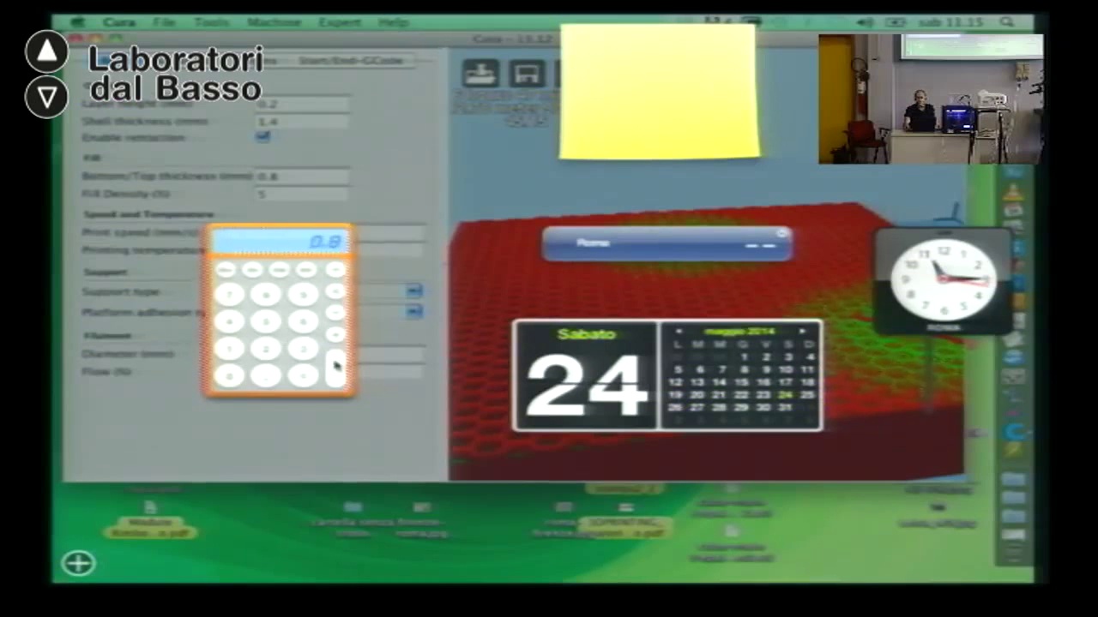
click(407, 190)
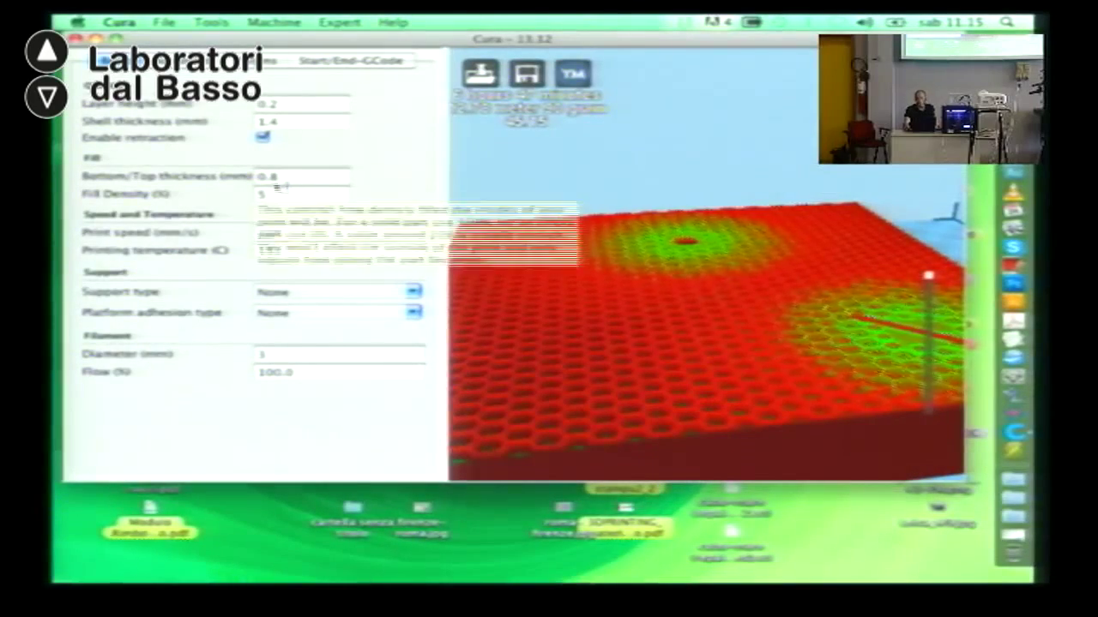
Step: Display the layers beneath the textured top and examine the sparse infill grid from above and at an angle
mouse_move(348, 255)
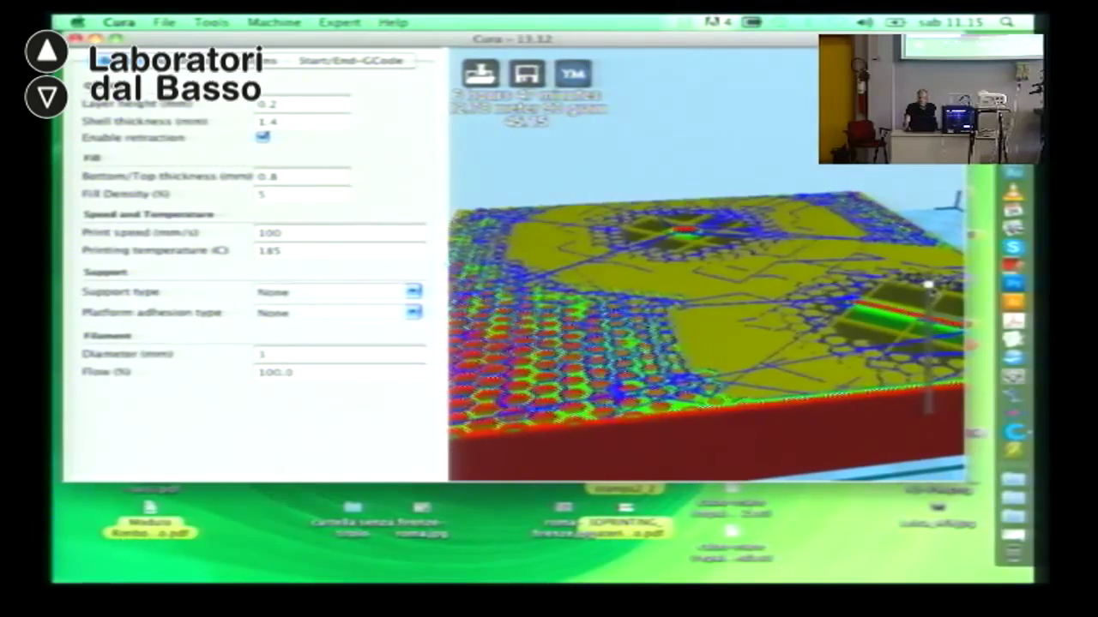
right_drag(566, 390, 695, 374)
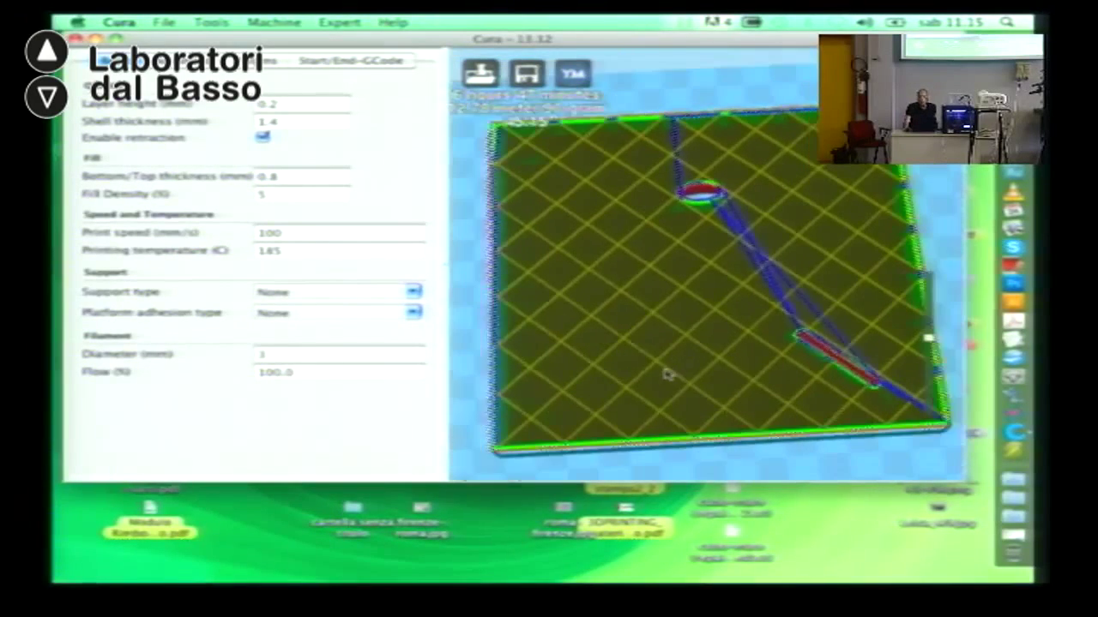
right_drag(657, 344, 650, 315)
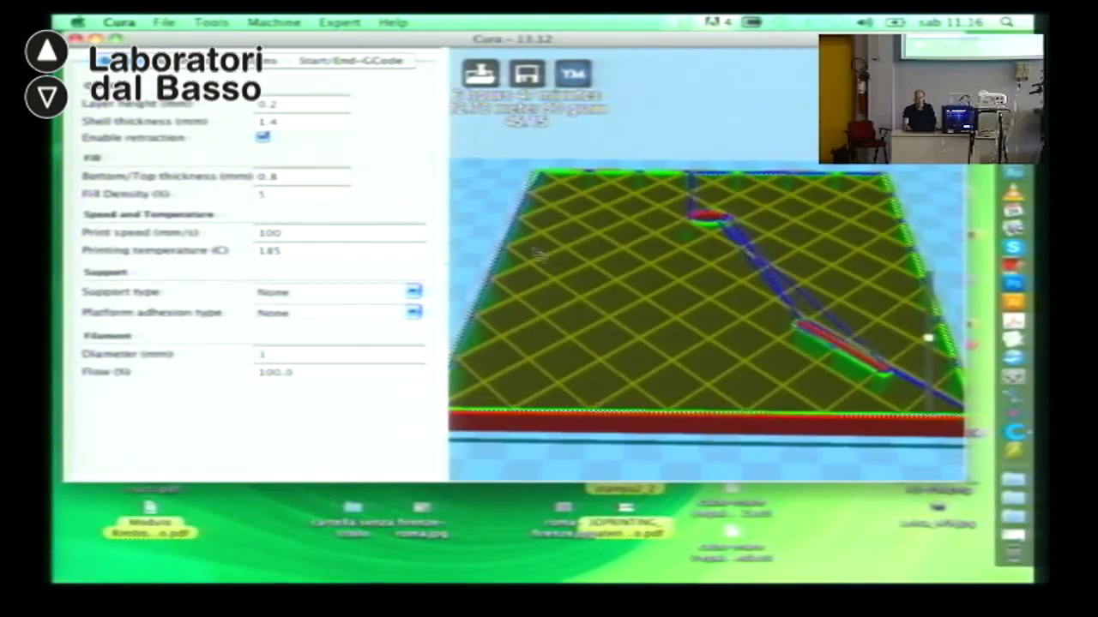
Step: Set the fill density to 7% and raise the displayed layer to the top of the plate
mouse_move(293, 198)
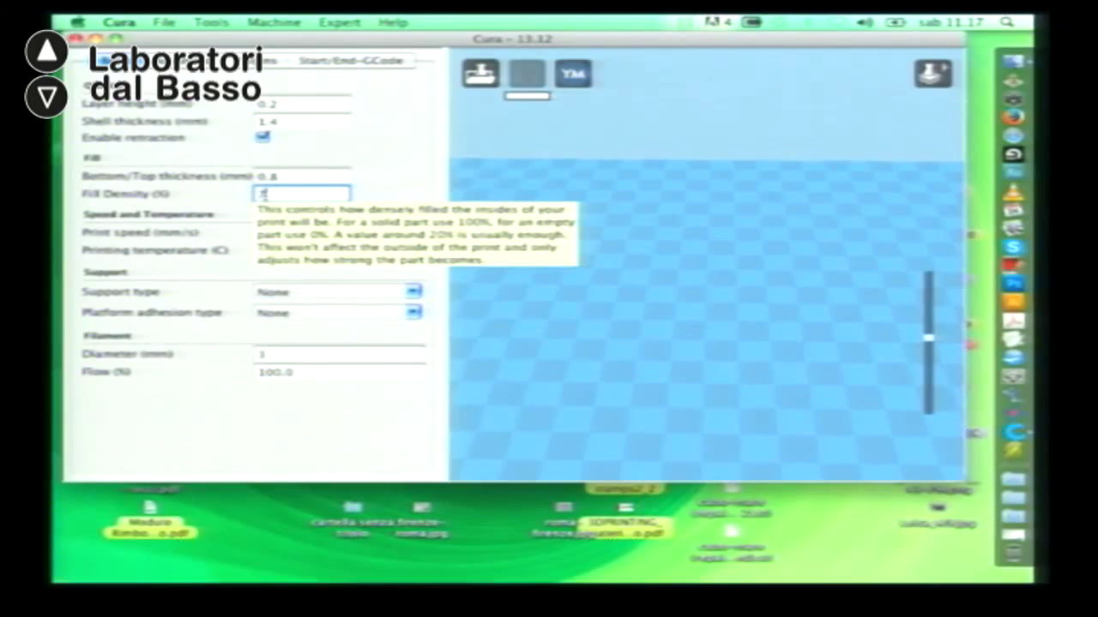
key(BackSpace)
text(2)
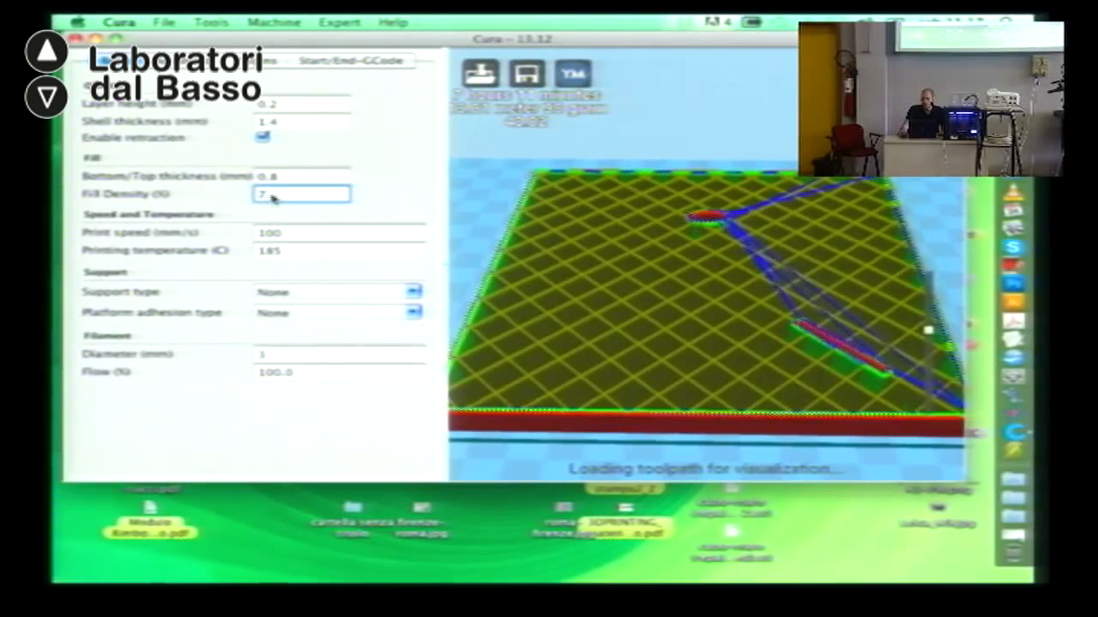
key(BackSpace)
text(5)
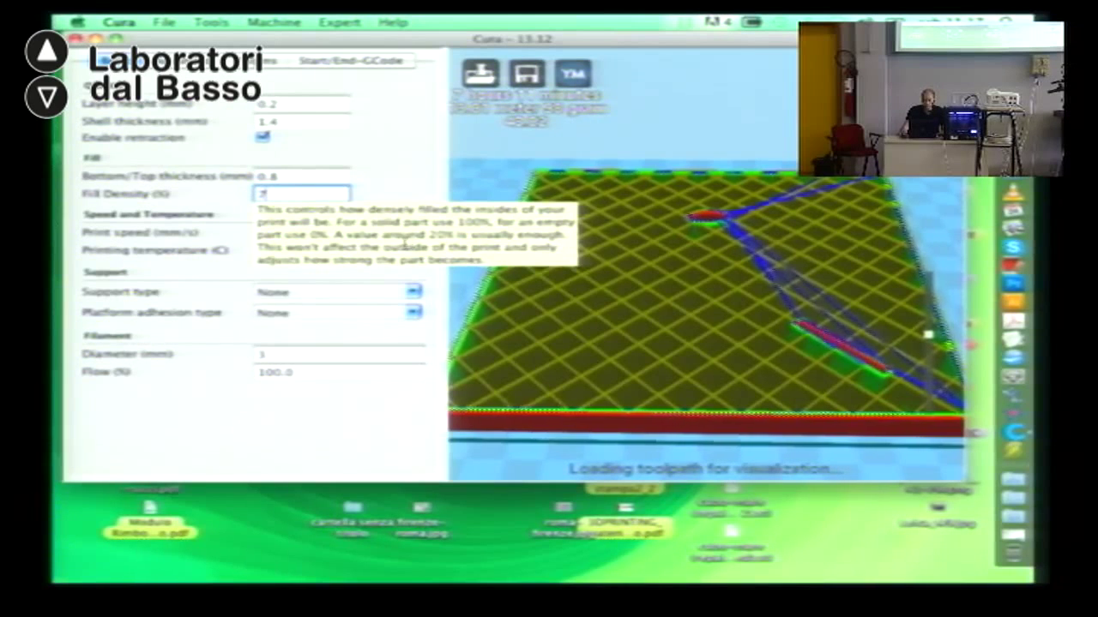
click(403, 151)
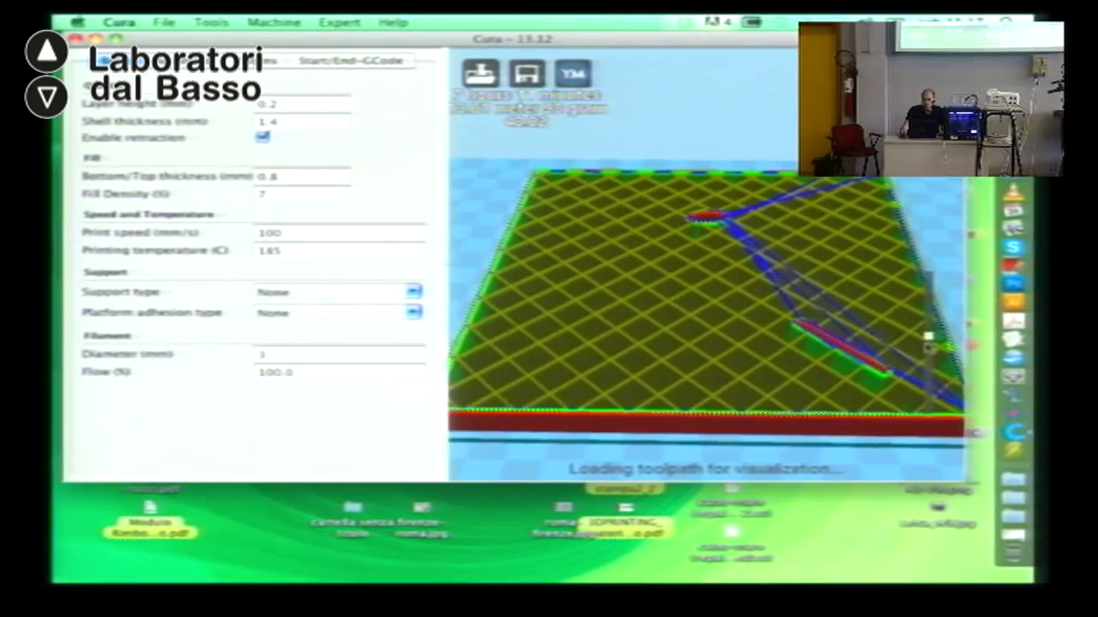
drag(929, 335, 949, 238)
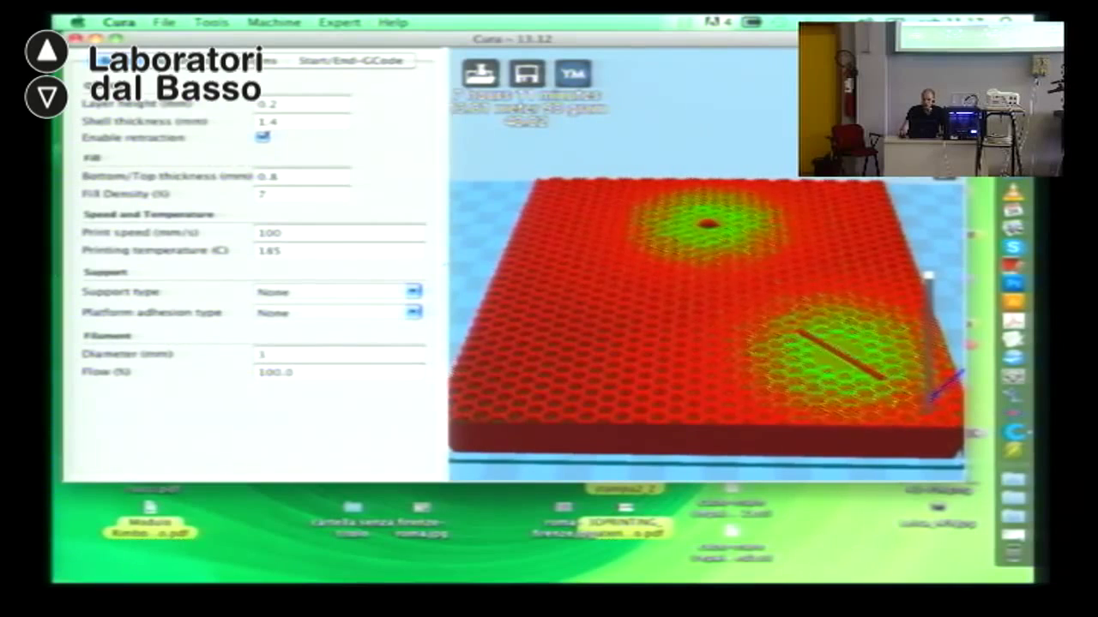
Step: Set the fill density to 10% and view the whole plate on the build platform
click(272, 194)
text(10)
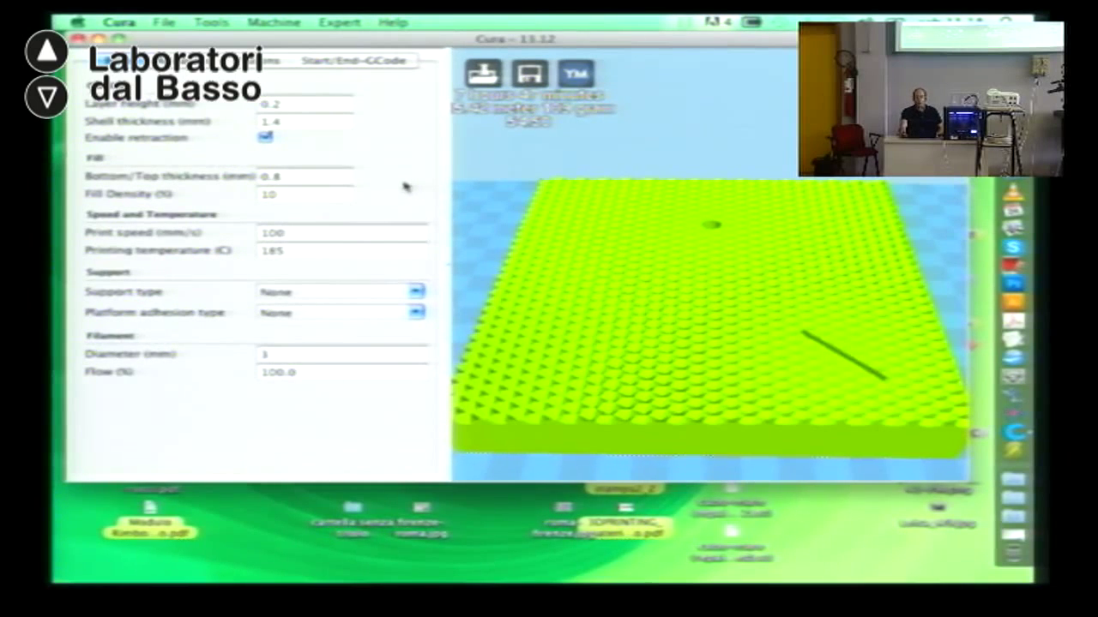
scroll(653, 382, down, 3)
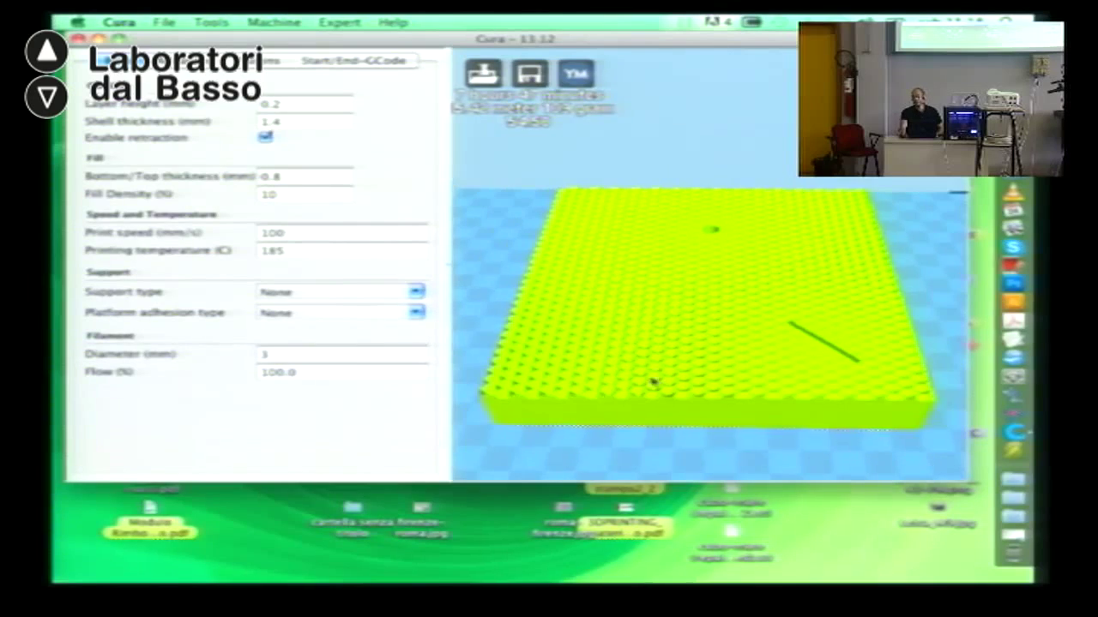
scroll(650, 384, down, 2)
scroll(553, 357, down, 2)
mouse_move(657, 436)
right_down()
mouse_move(676, 449)
mouse_move(649, 468)
mouse_move(657, 451)
mouse_move(662, 468)
mouse_move(660, 443)
right_up()
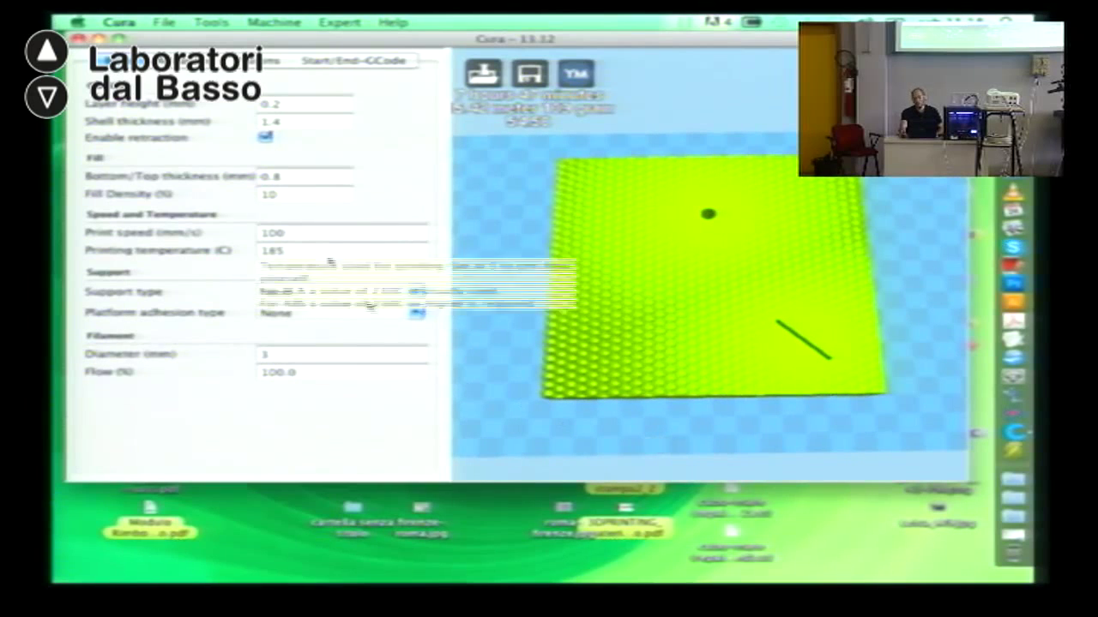
drag(374, 40, 373, 40)
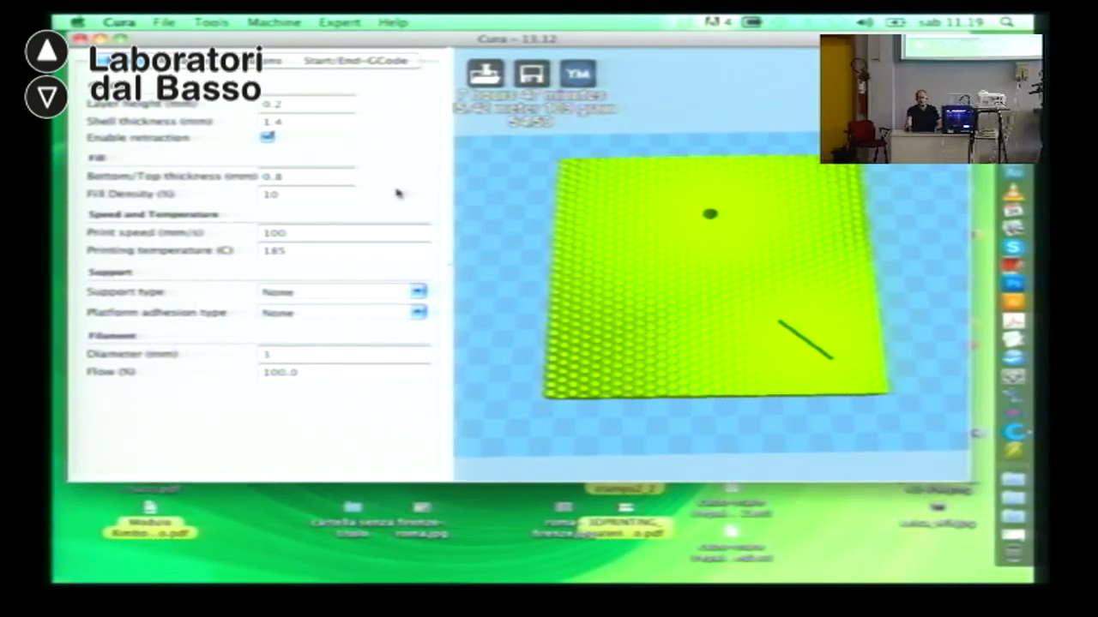
mouse_move(300, 230)
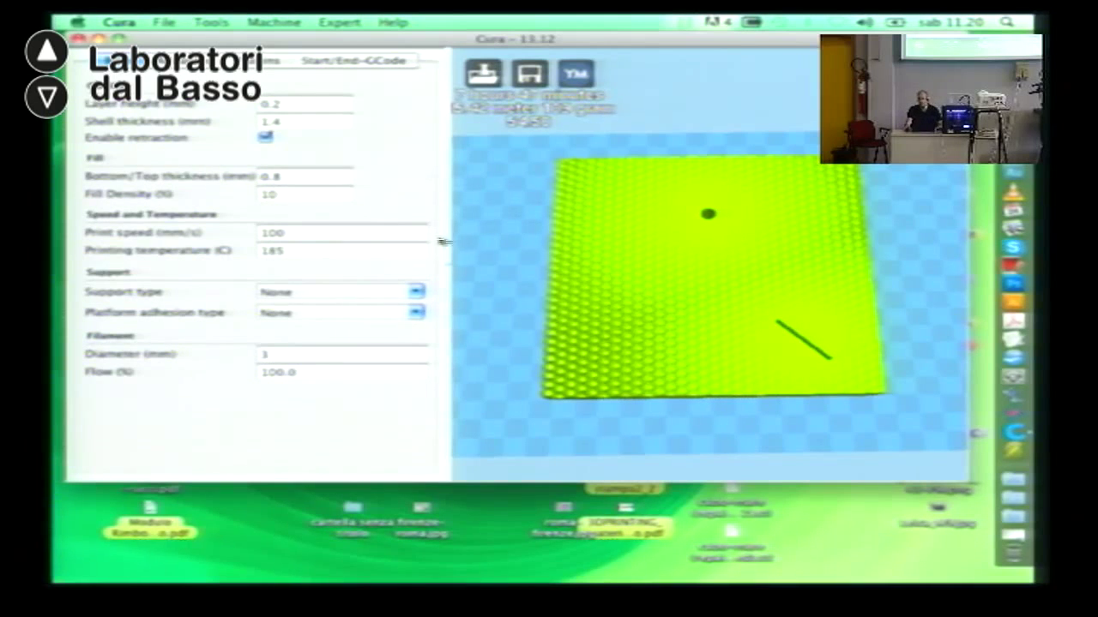
Step: Review the support type options, try Touching buildplate, and return the setting to None
right_drag(518, 302, 528, 285)
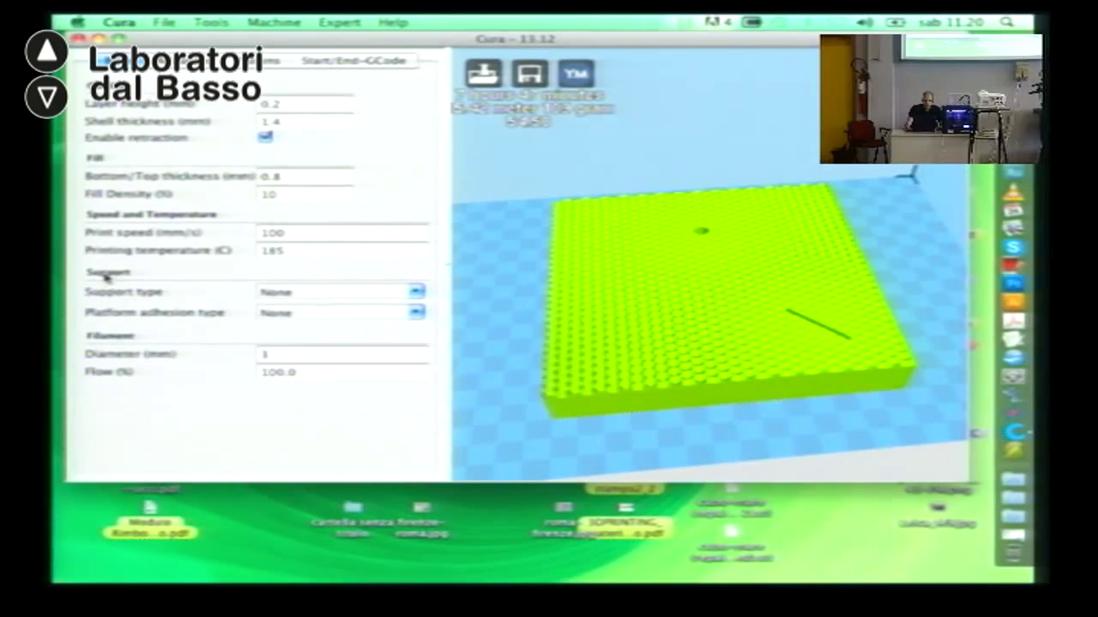
click(417, 293)
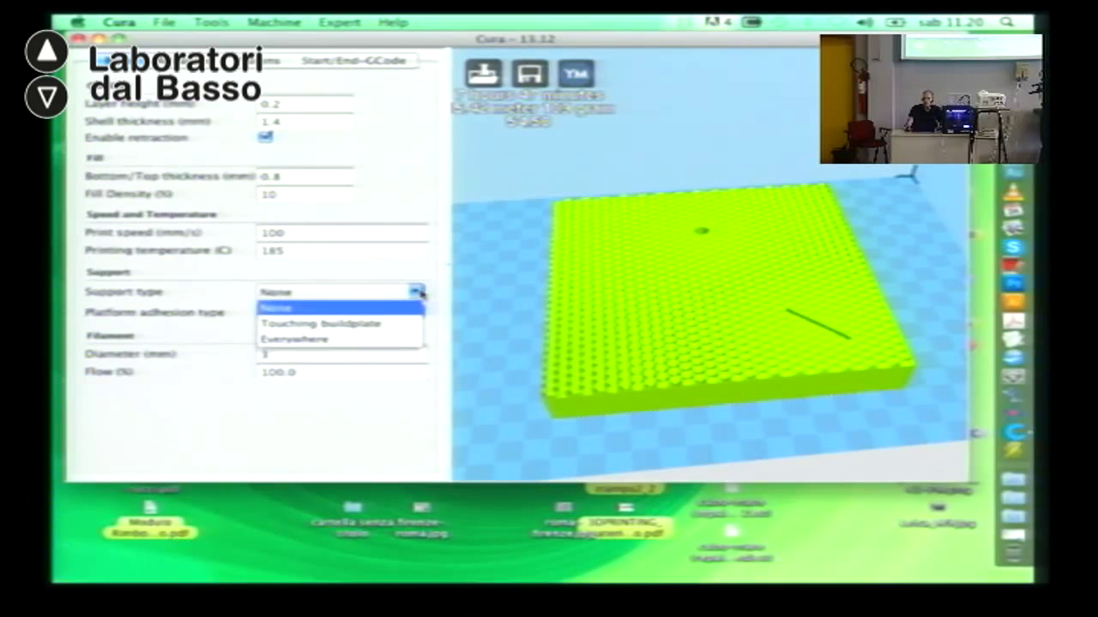
click(433, 272)
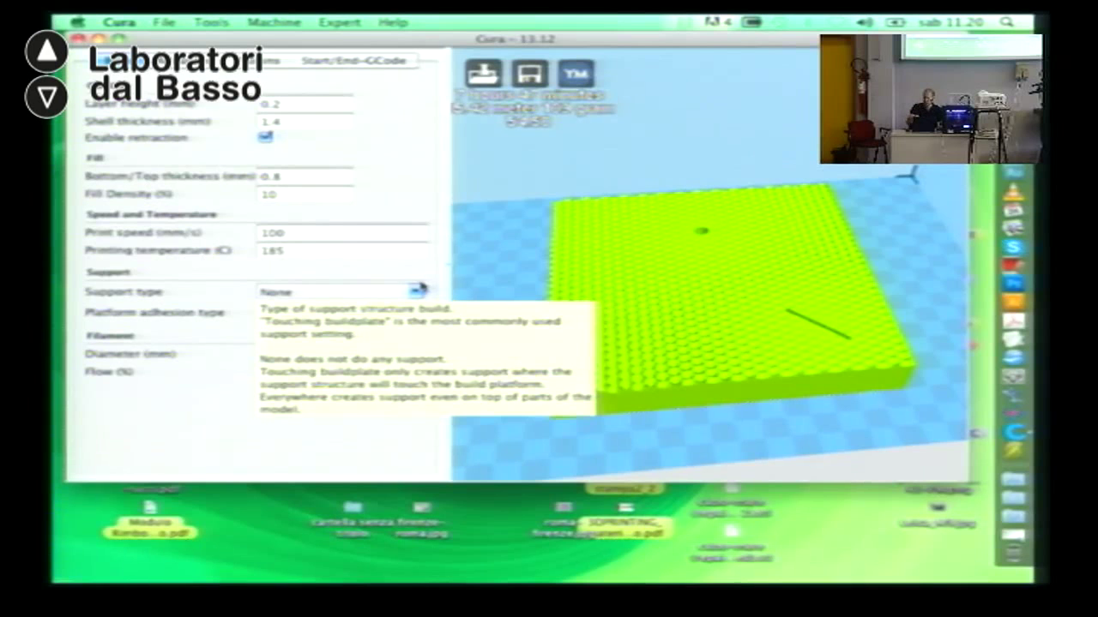
click(418, 291)
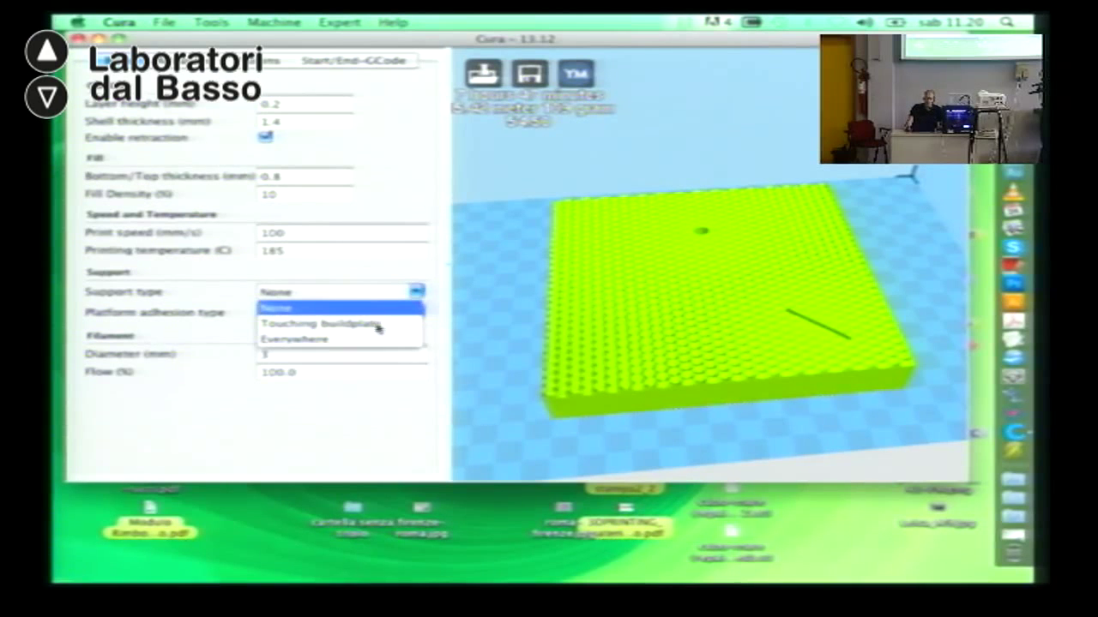
click(346, 327)
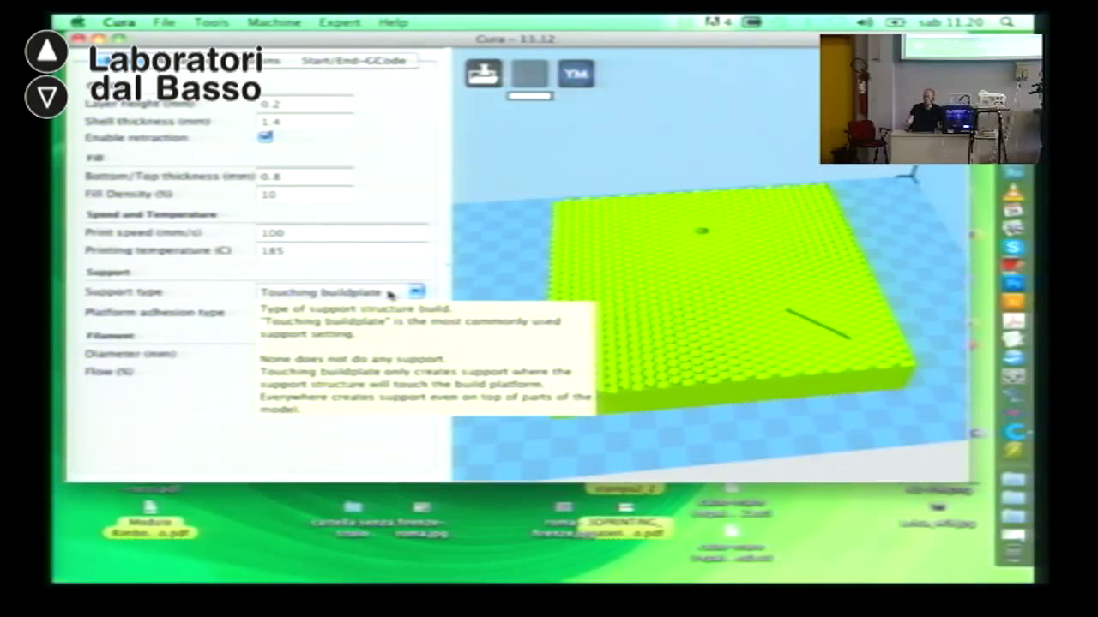
click(416, 292)
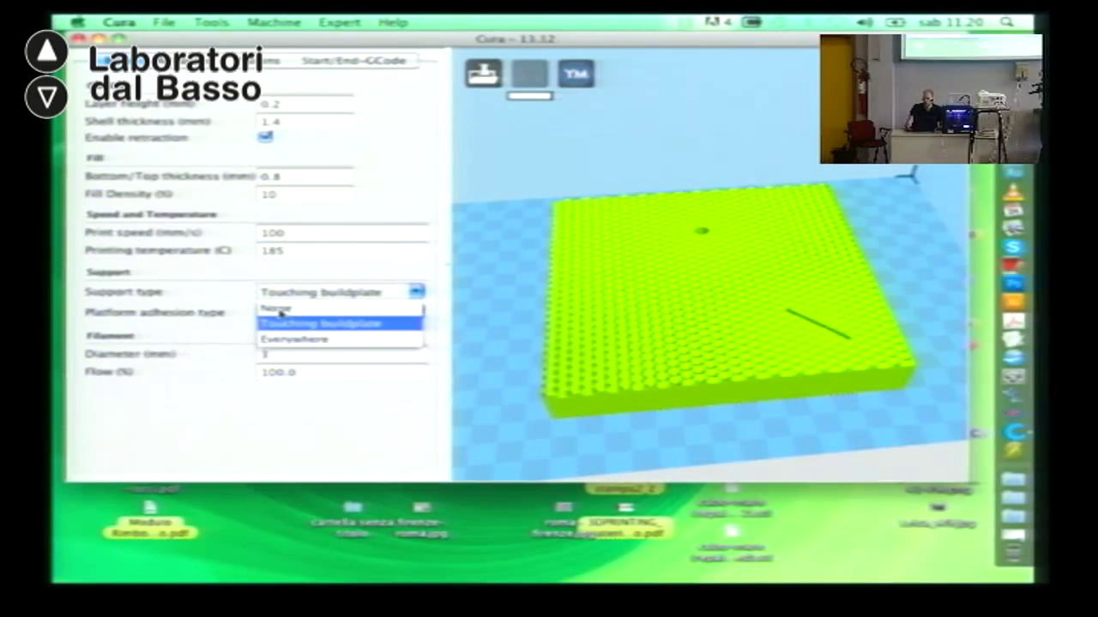
click(281, 312)
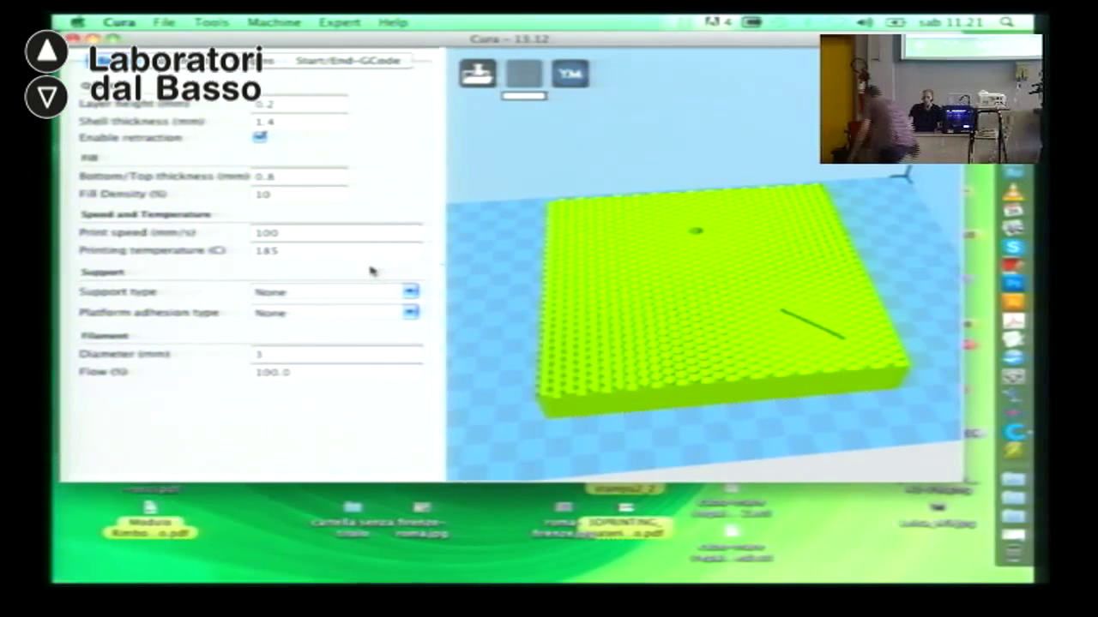
Step: Read the description of the platform adhesion type and review its None, Brim and Raft options
mouse_move(86, 319)
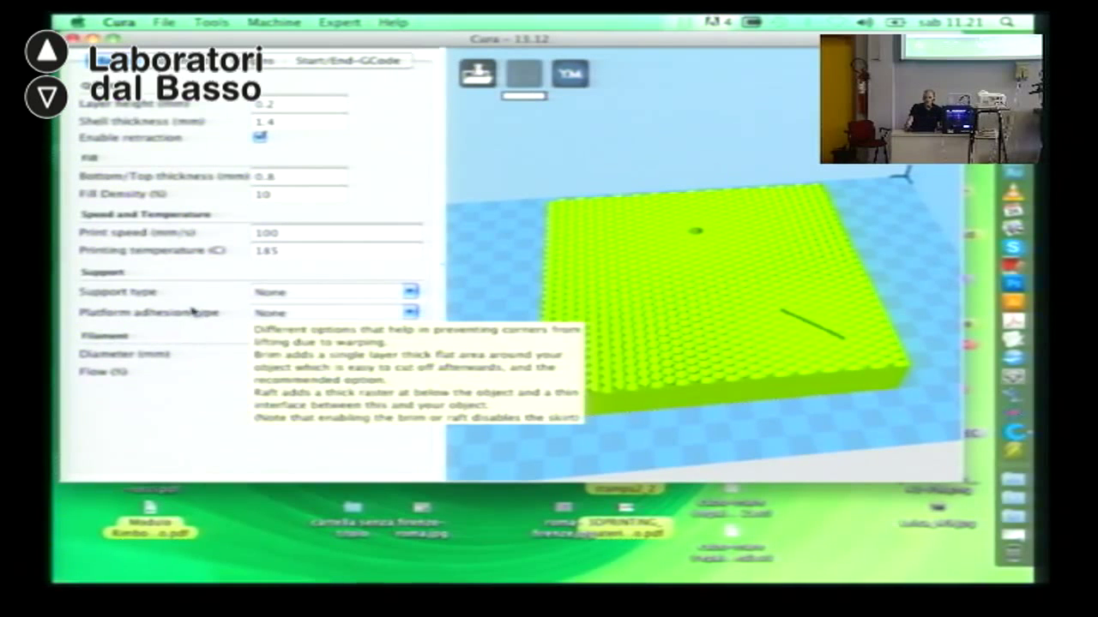
click(411, 313)
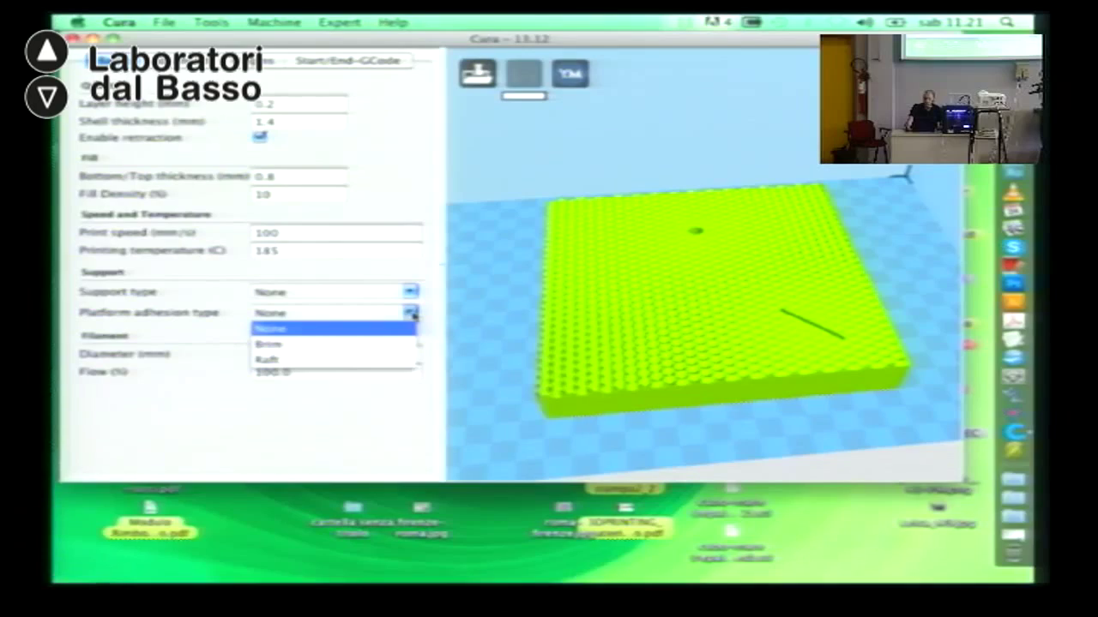
click(400, 191)
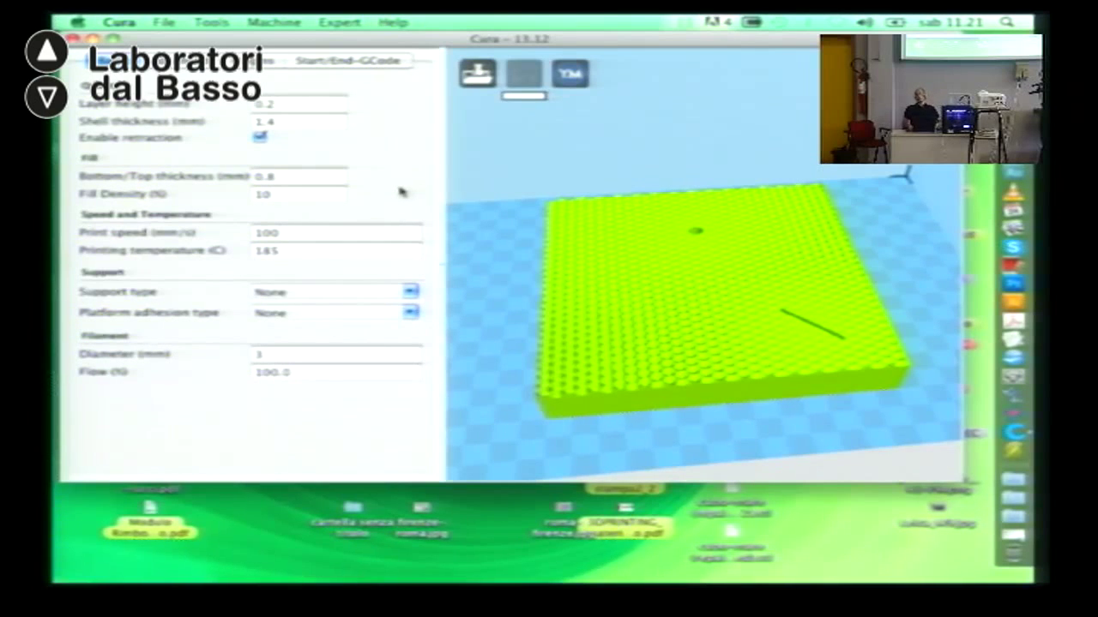
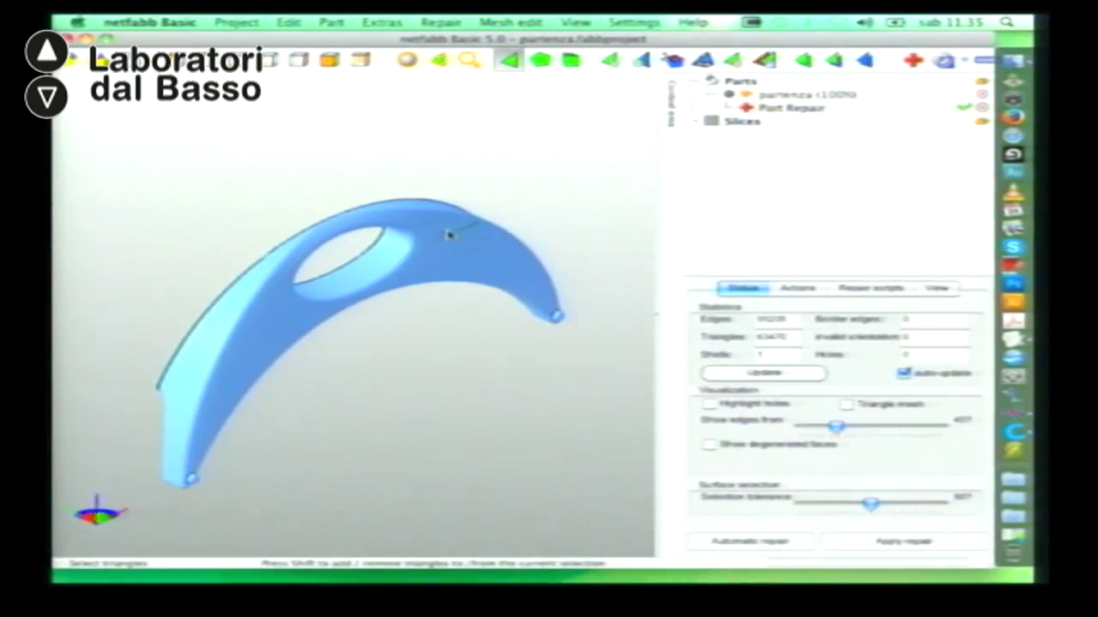
Step: In netfabb Basic, flip one triangle beside the arched part's opening and remove another below it
right_click(449, 230)
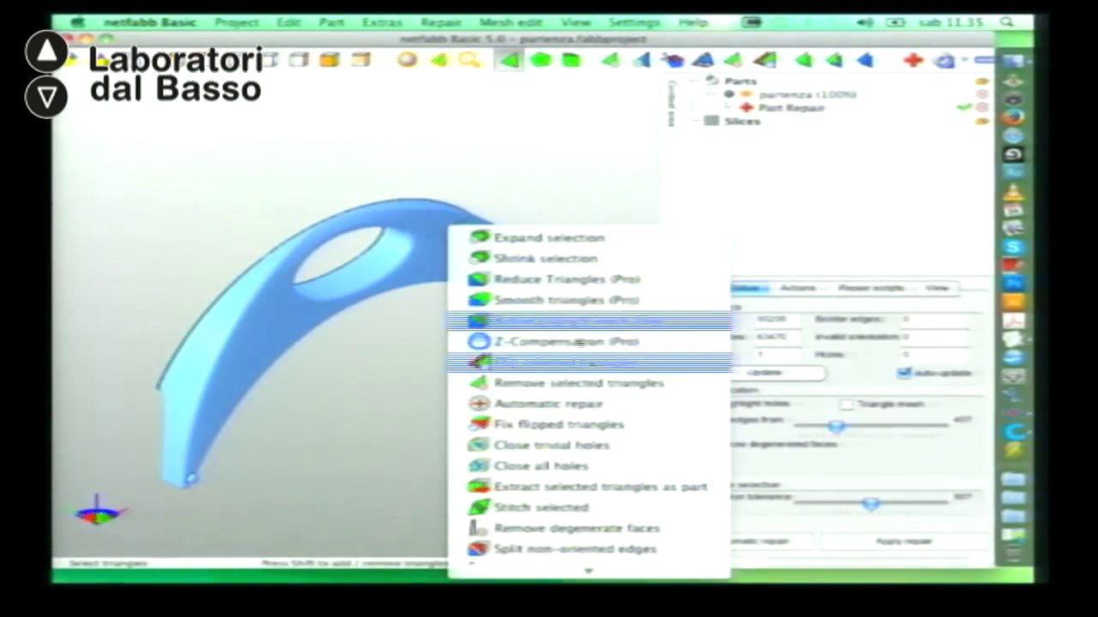
click(514, 360)
right_click(487, 265)
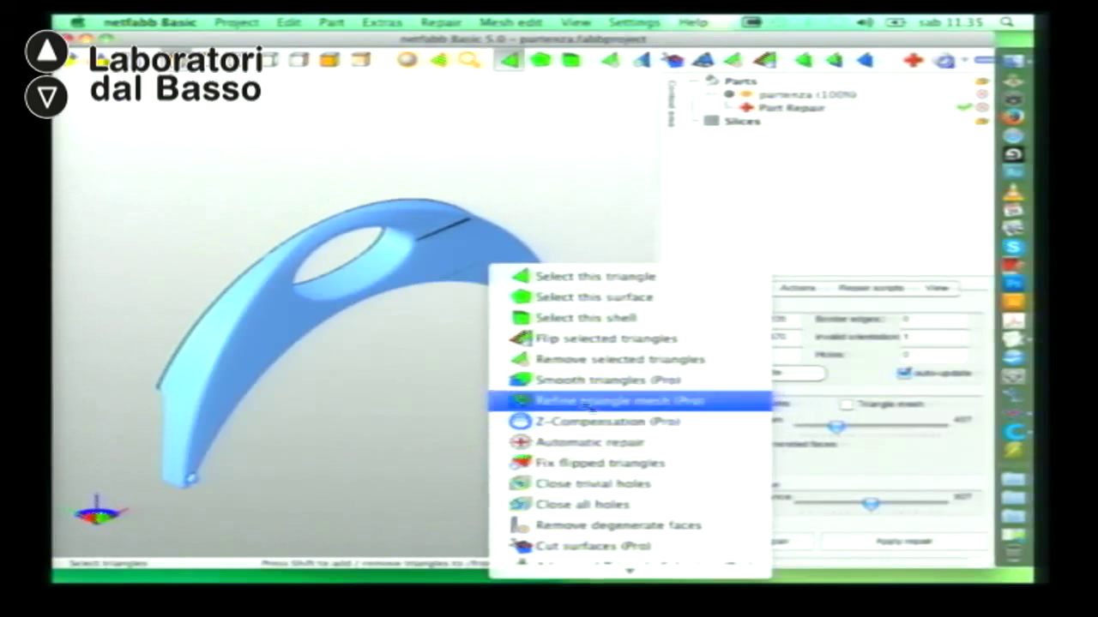
click(515, 359)
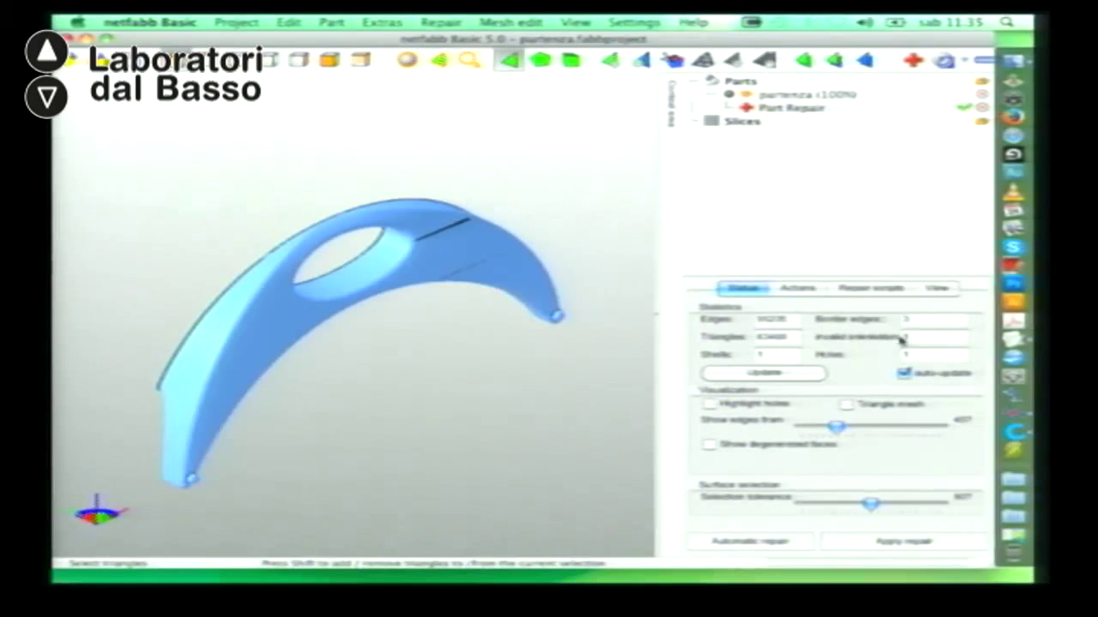
Step: Close all holes and fix the flipped triangles, and apply the repair, replacing the old part
click(802, 290)
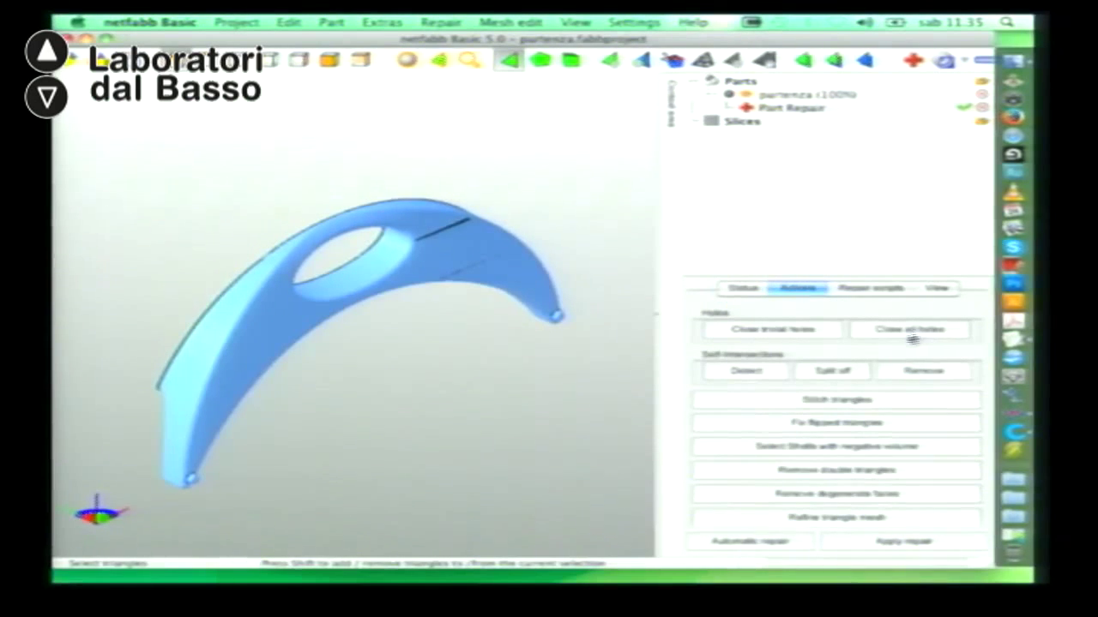
click(911, 332)
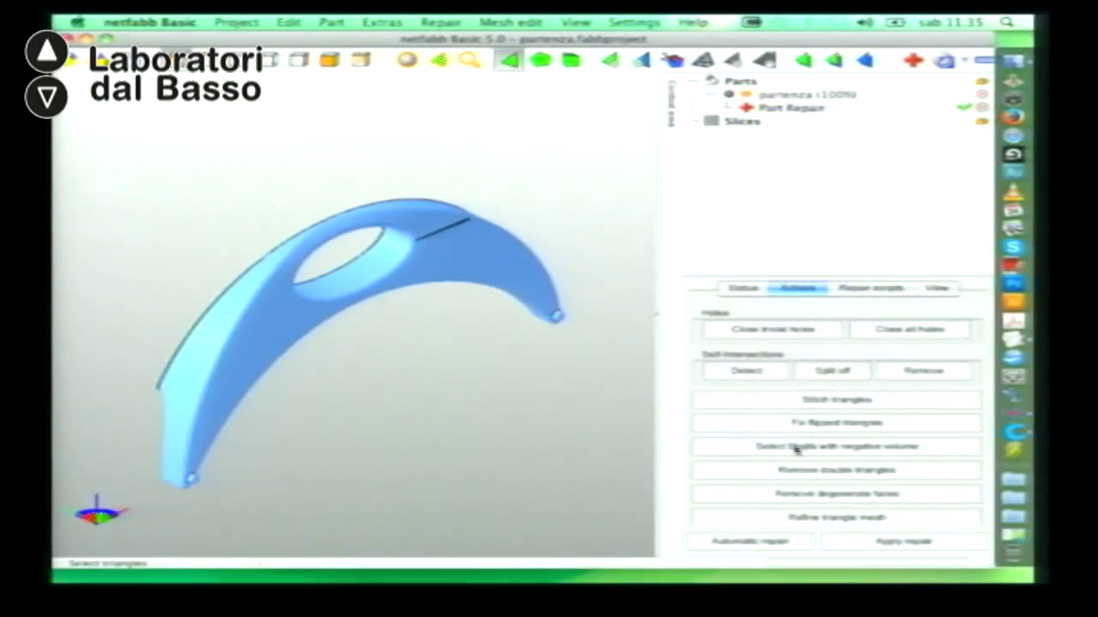
click(813, 424)
click(894, 543)
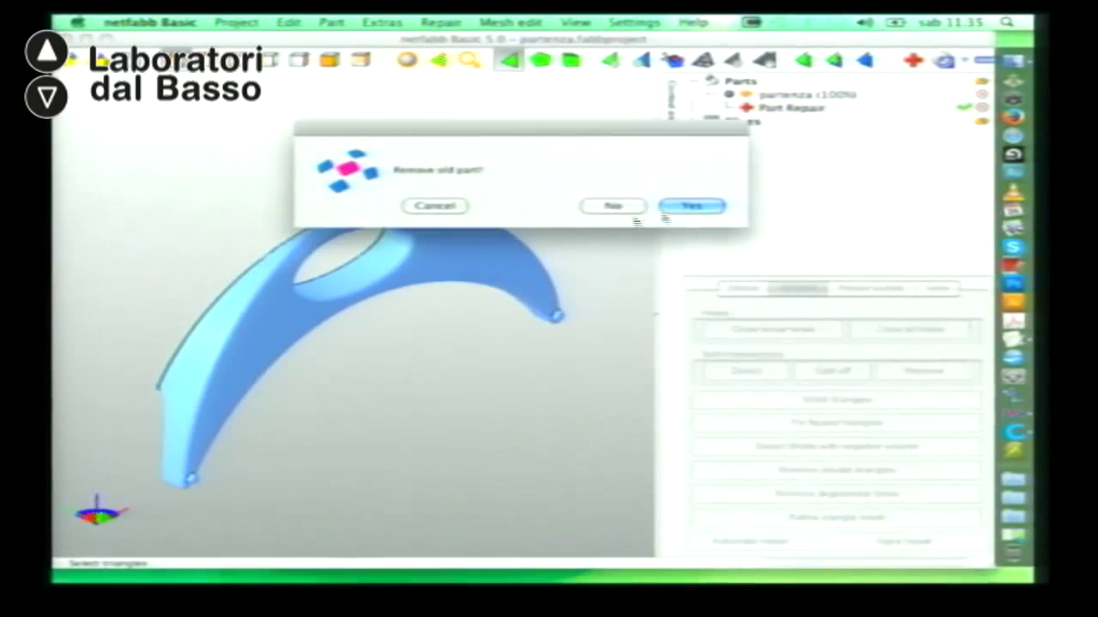
click(682, 208)
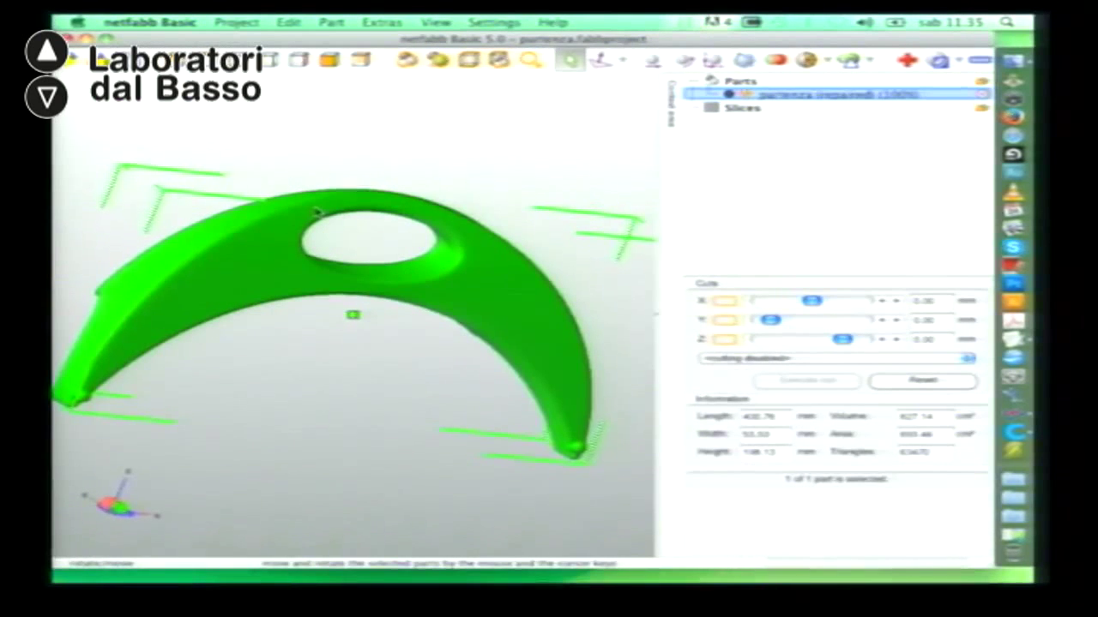
Step: Rotate the repaired arched part 90° around the X axis
right_click(221, 274)
click(206, 289)
right_drag(206, 289, 214, 294)
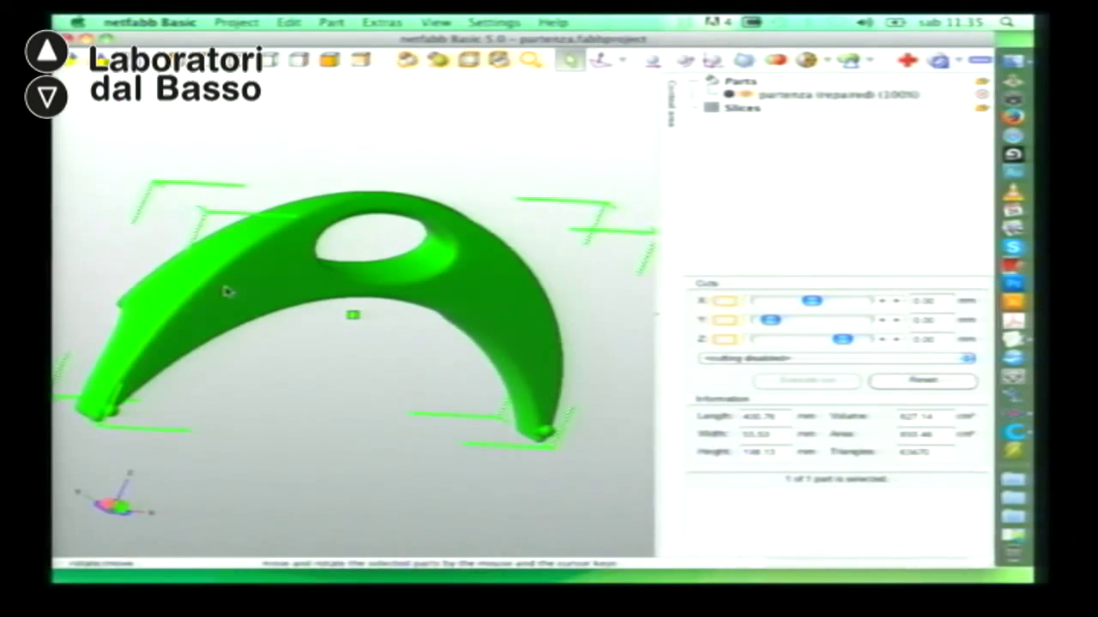
right_drag(215, 295, 268, 317)
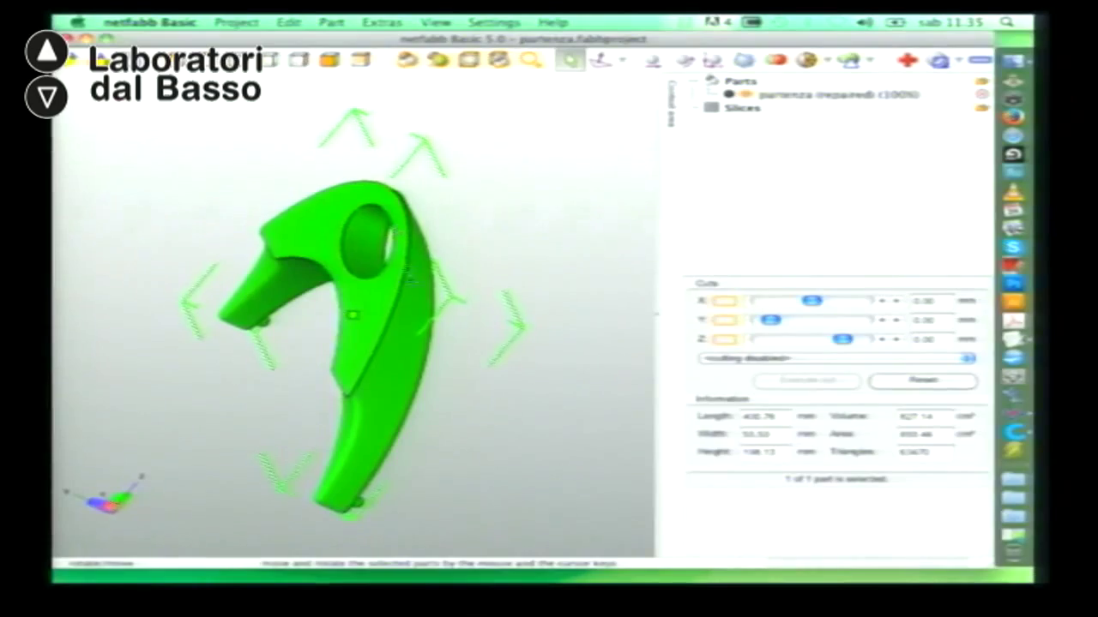
right_drag(414, 301, 398, 297)
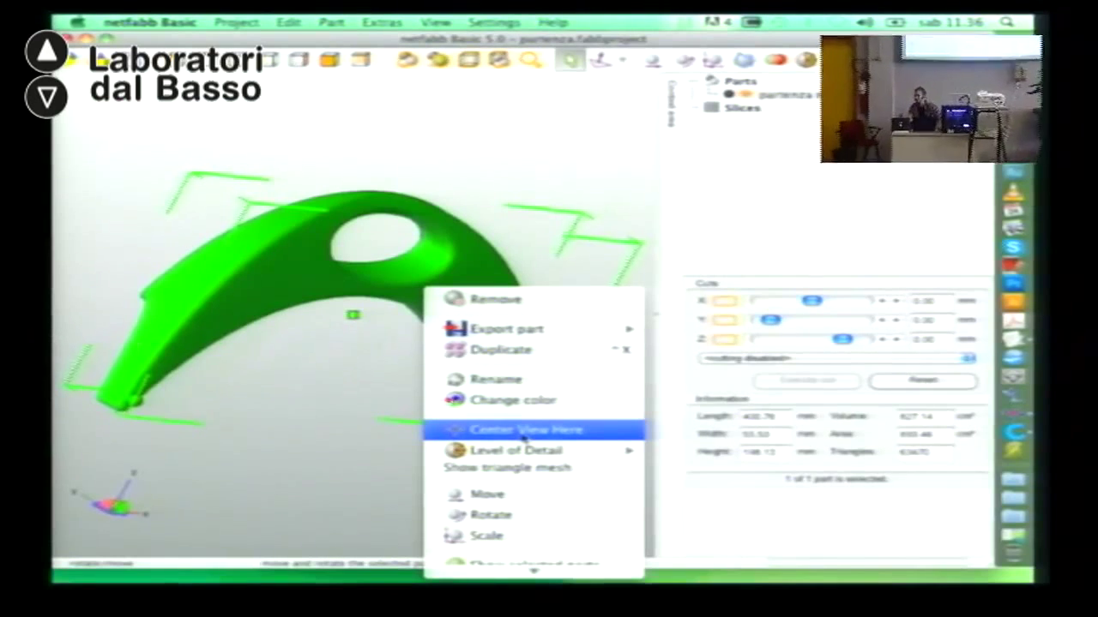
scroll(525, 439, down, 3)
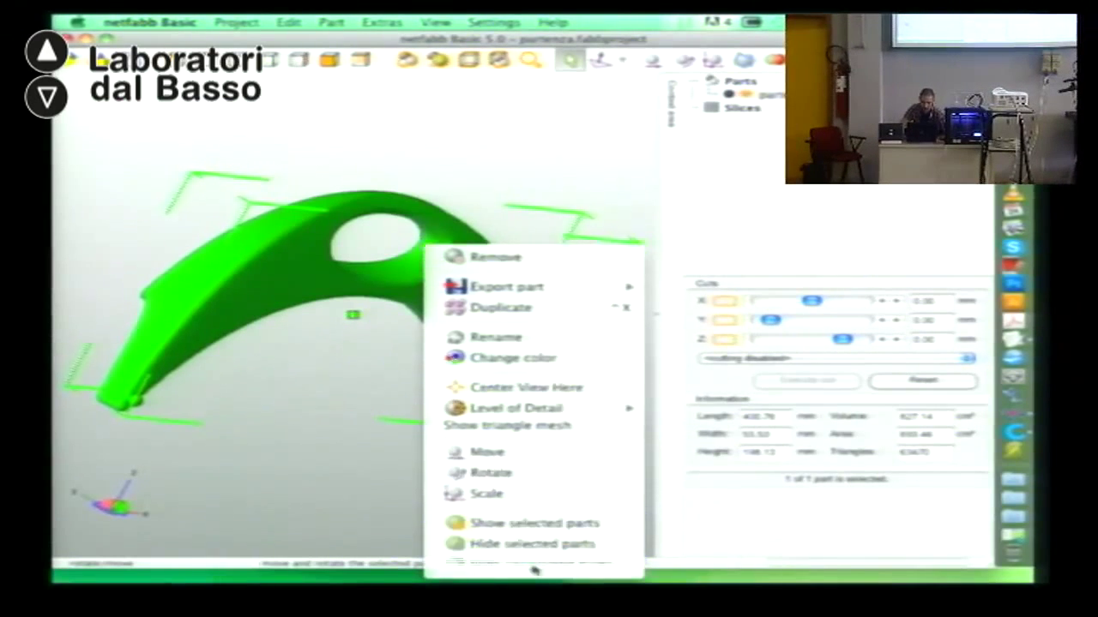
click(525, 462)
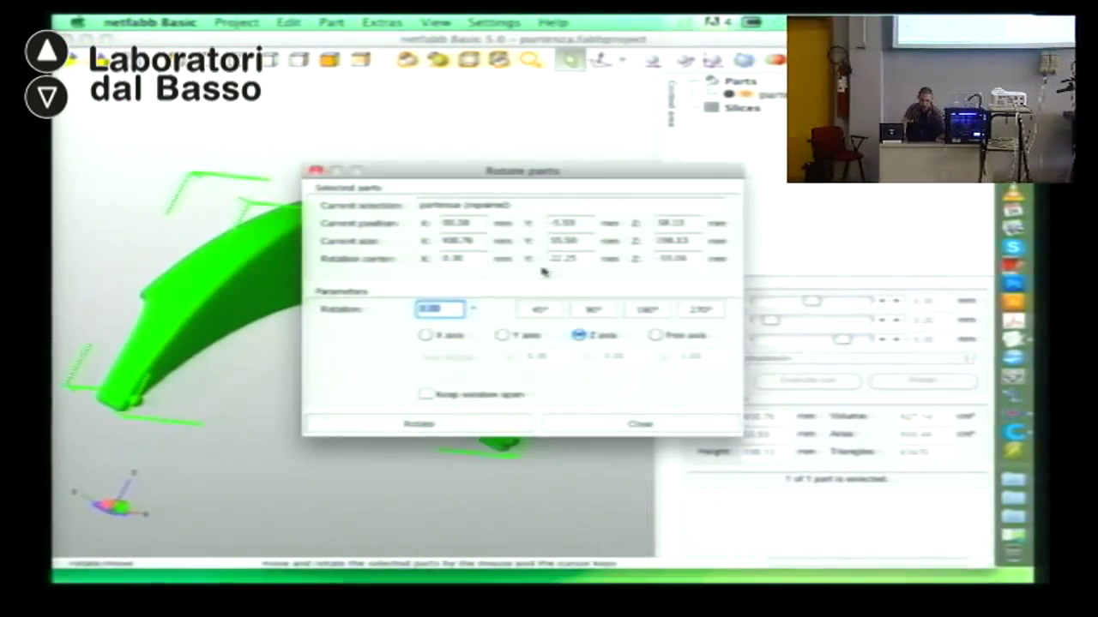
drag(522, 178, 753, 134)
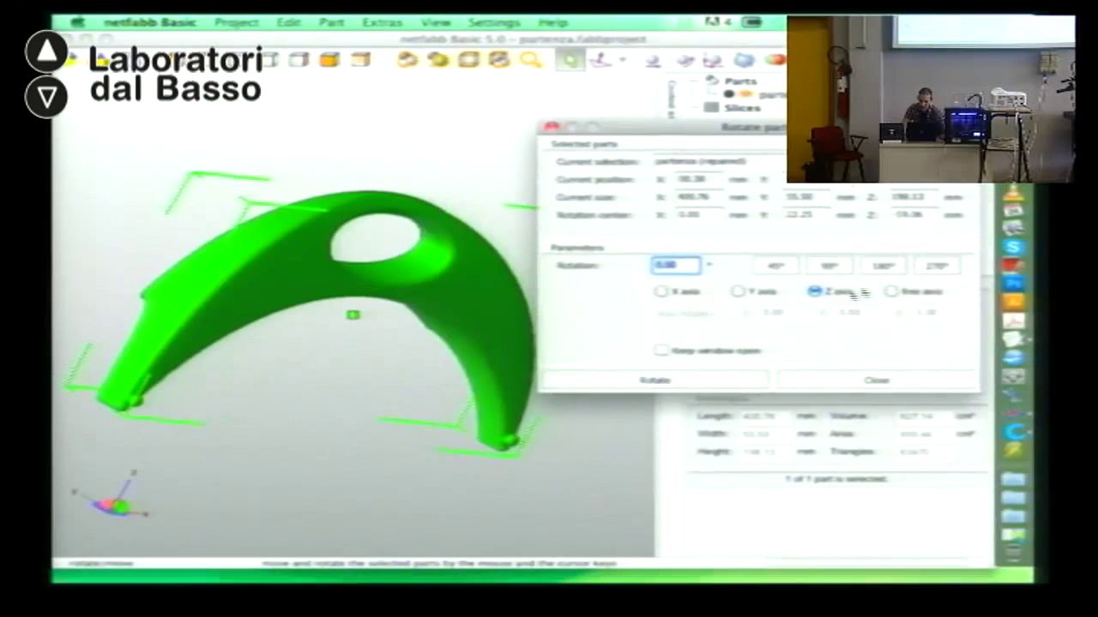
click(841, 269)
click(660, 292)
click(672, 382)
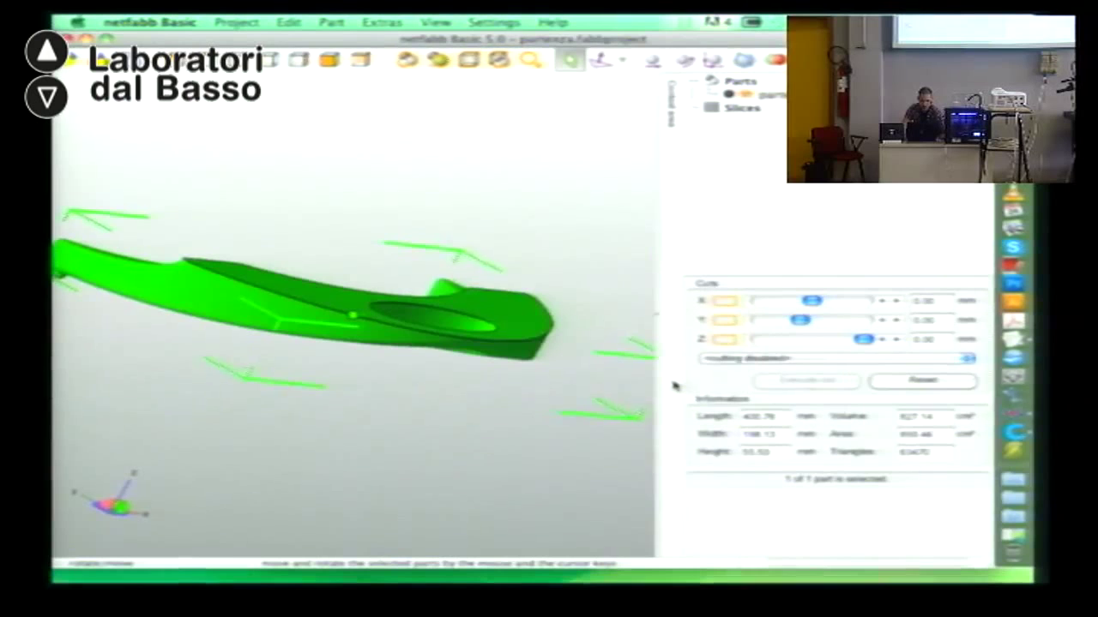
Step: Rotate the arched part 180° around the X axis
right_click(461, 302)
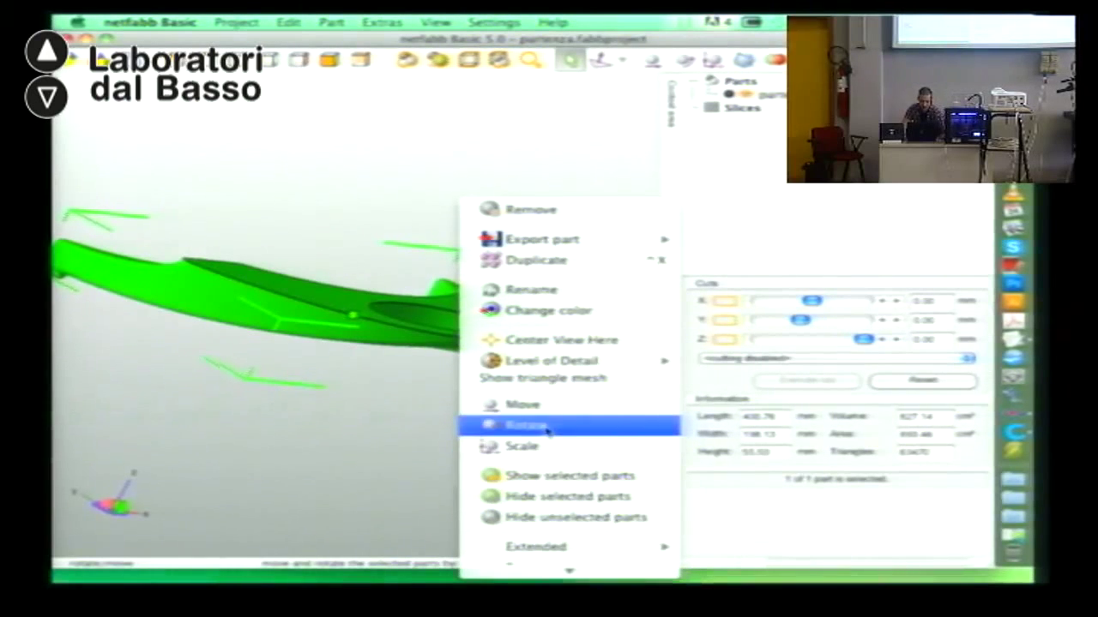
click(549, 427)
click(649, 310)
click(424, 336)
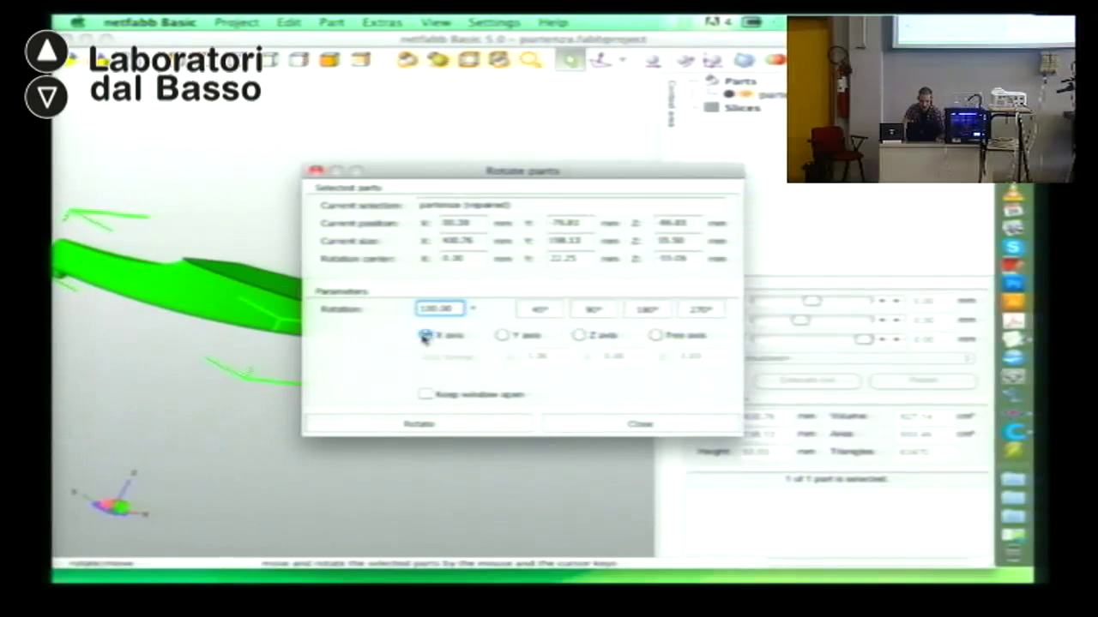
click(456, 429)
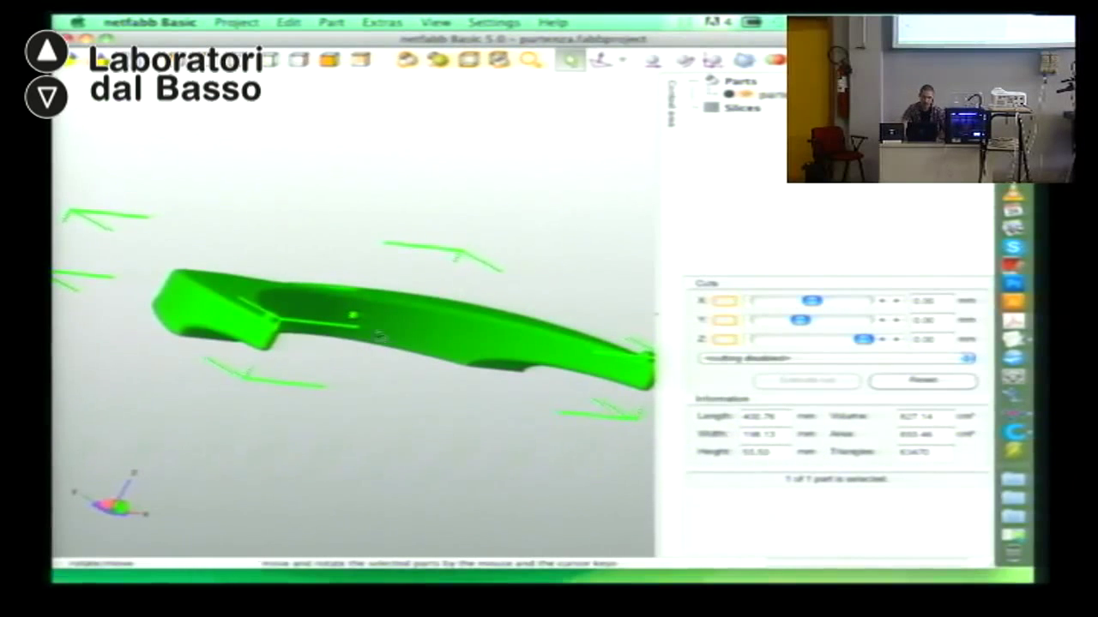
Step: Scale the arched part to 50% of its size with the scaling ratio fixed
right_click(405, 324)
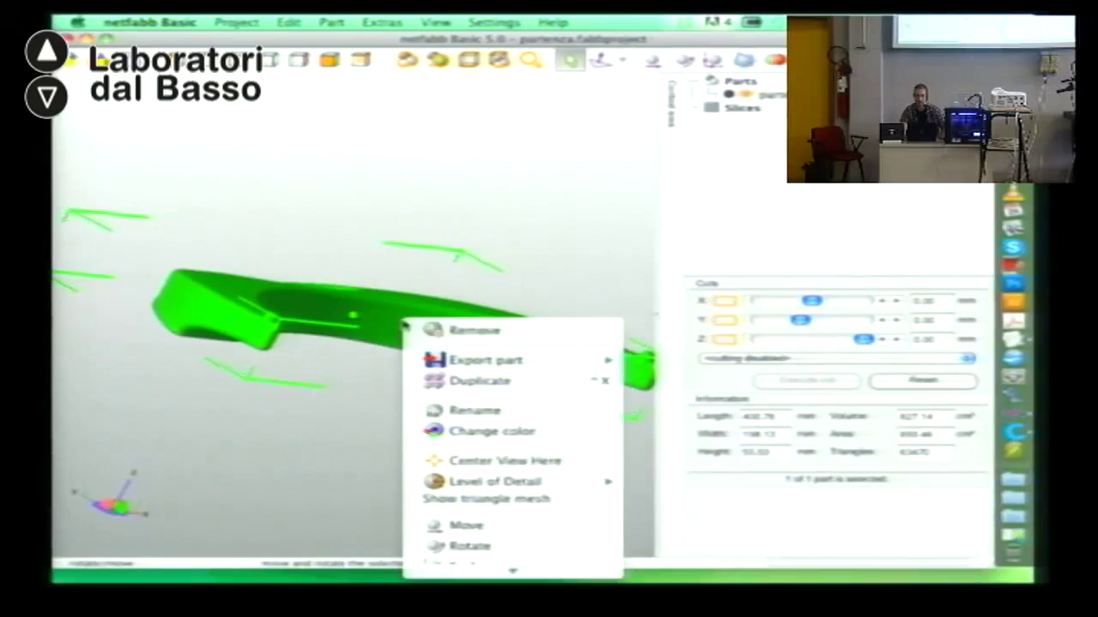
click(560, 190)
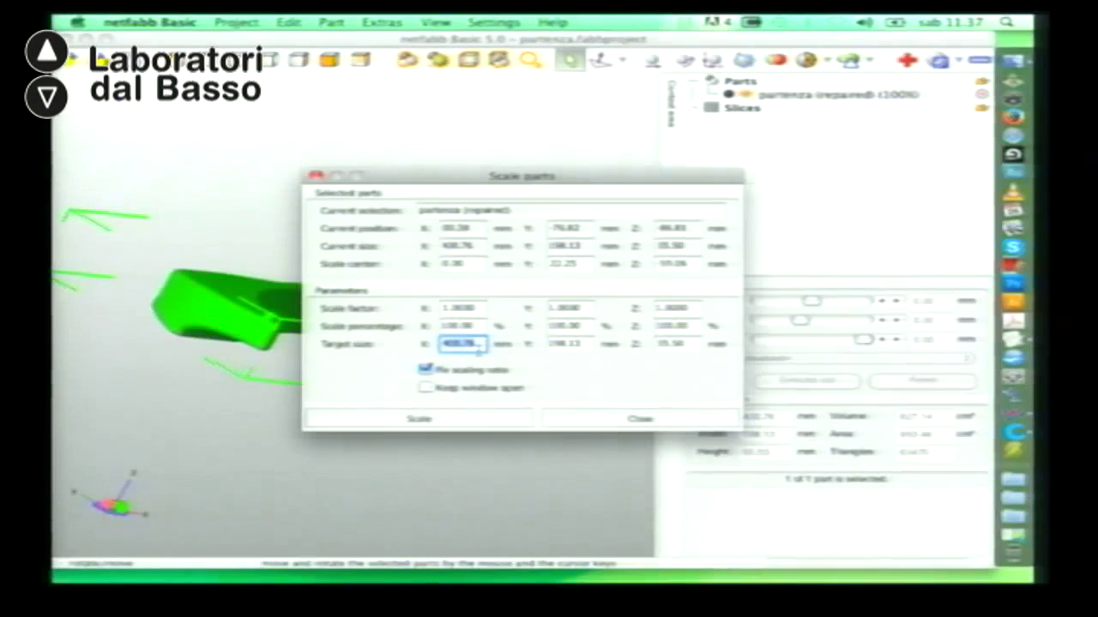
text(200)
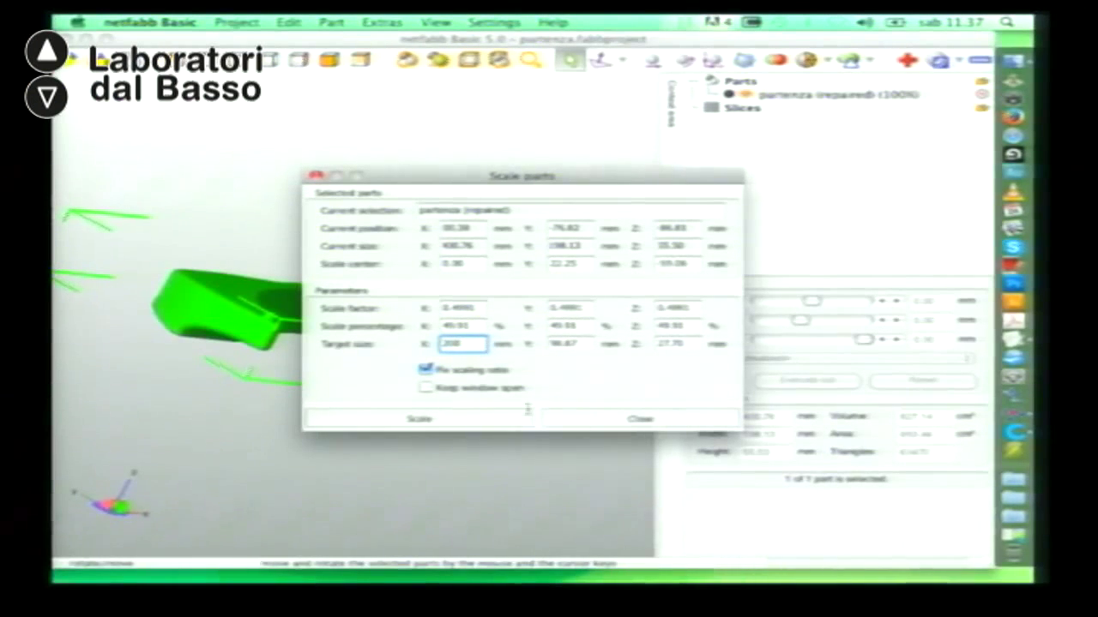
click(467, 326)
text(50)
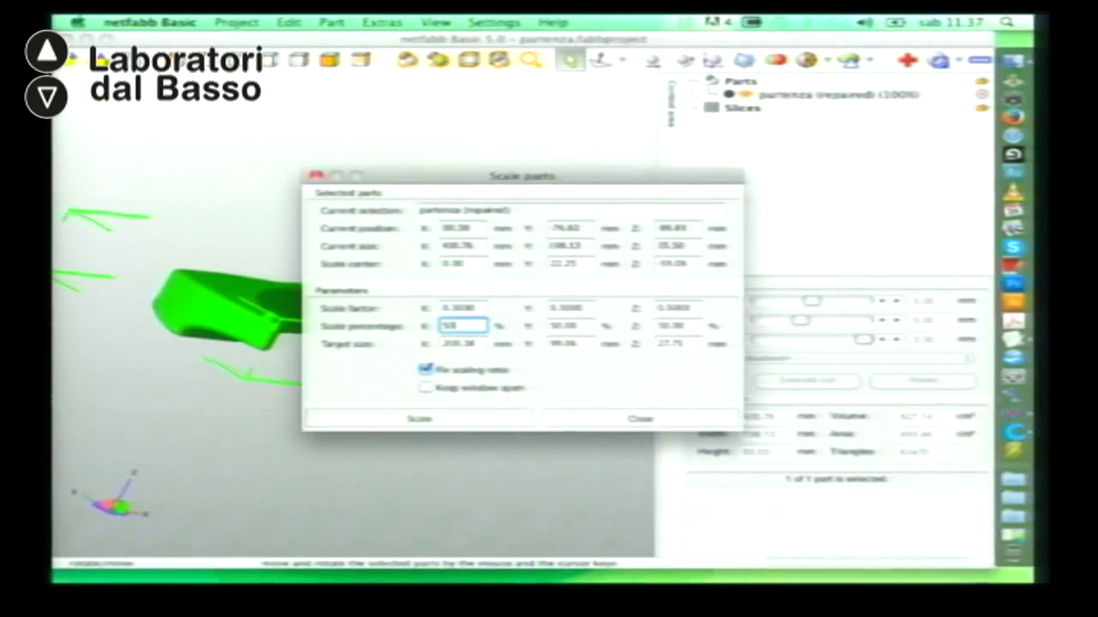
click(482, 421)
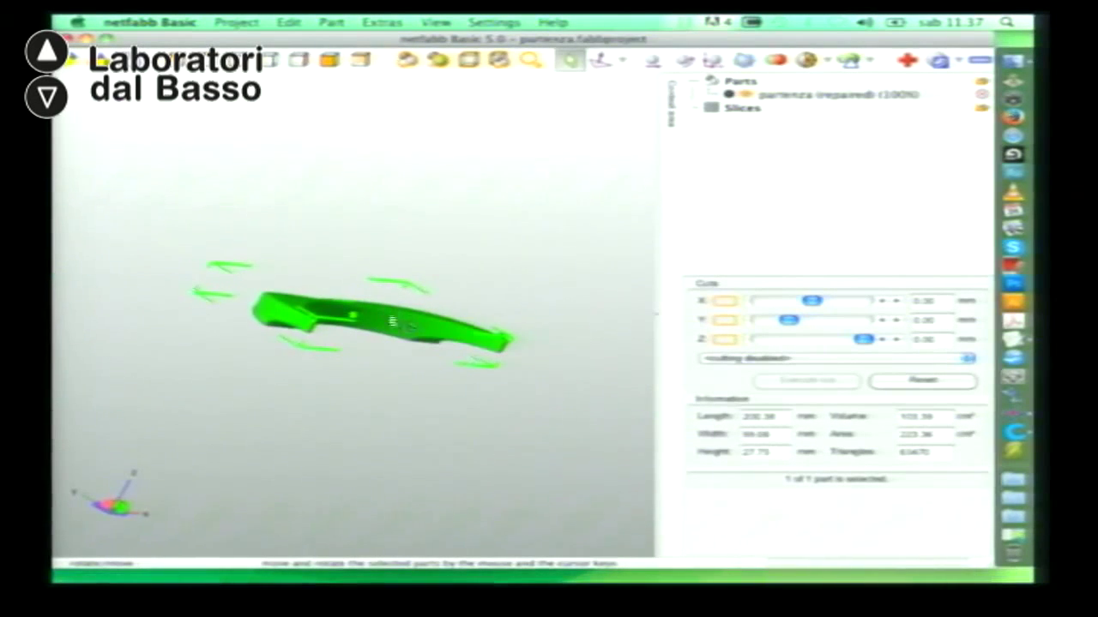
Step: Export the scaled part as an STL file named "partenza (repaired)"
right_click(387, 327)
mouse_move(467, 365)
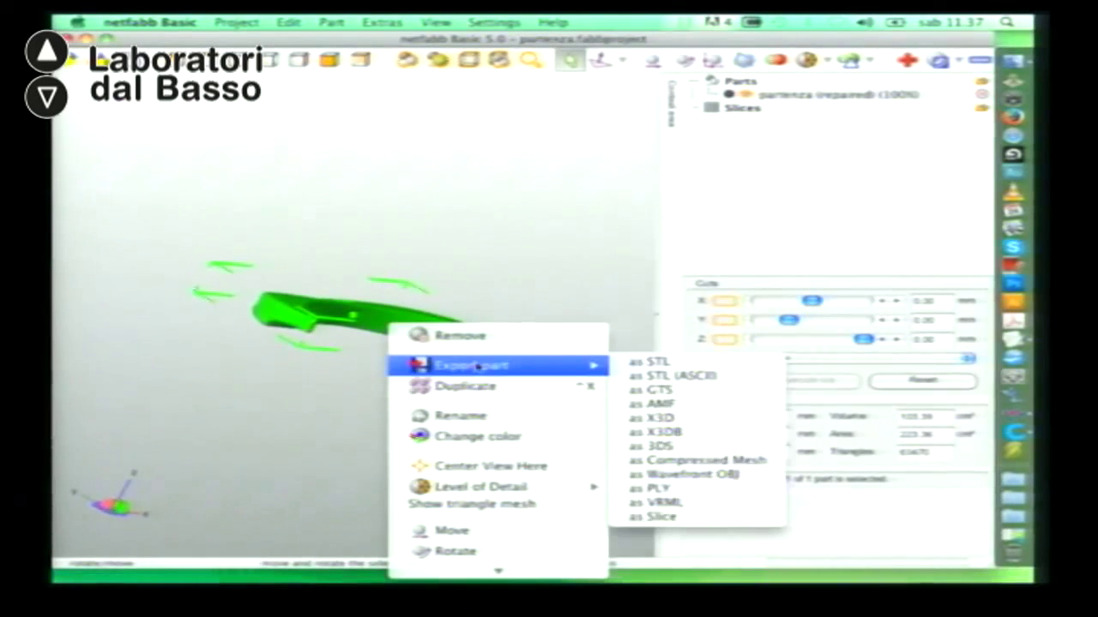
click(682, 363)
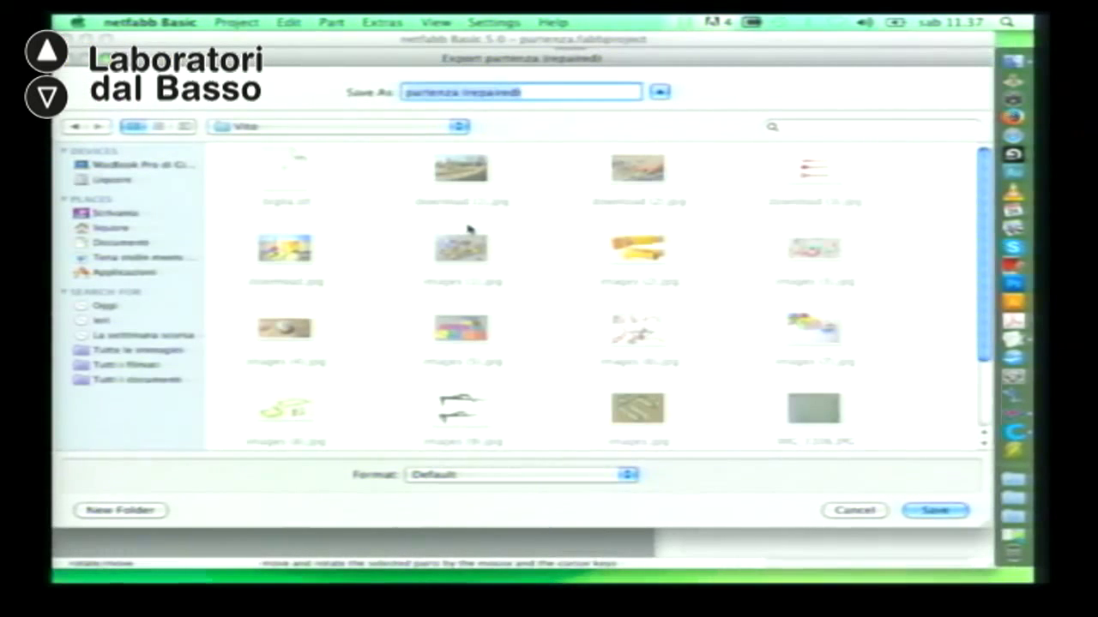
key(Return)
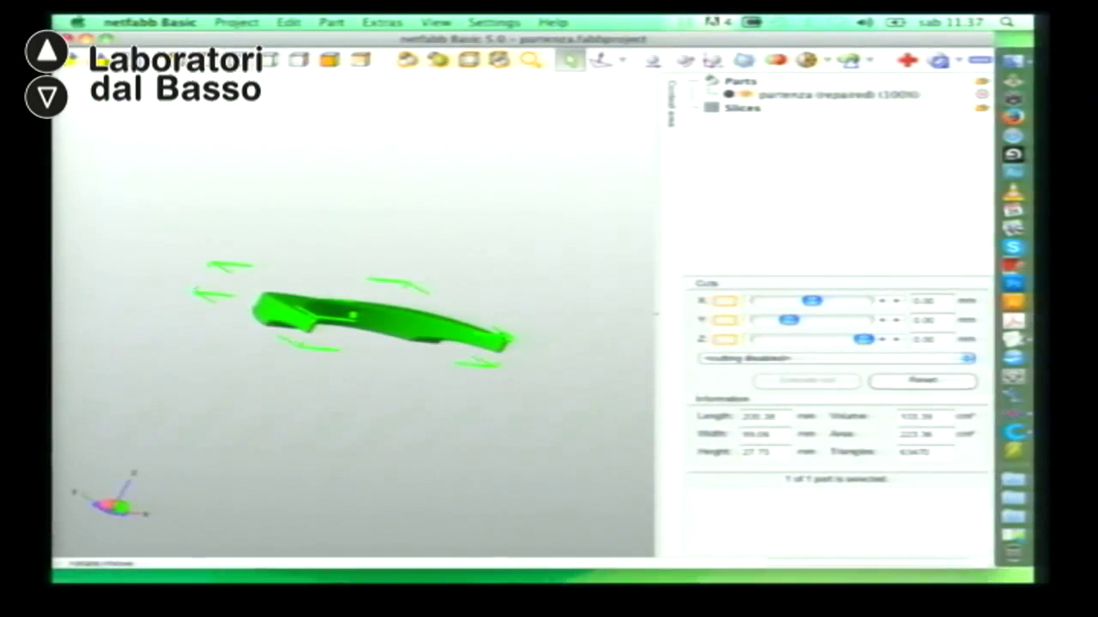
Step: Minimise netfabb Basic and launch Slic3r, moving its window up on the desktop
click(89, 38)
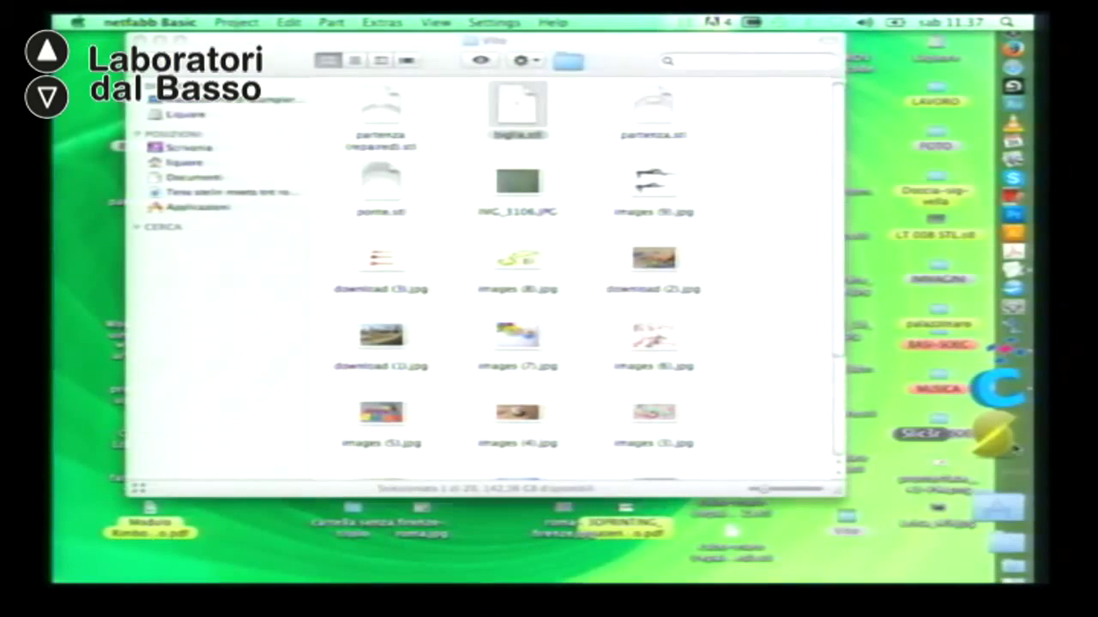
click(999, 439)
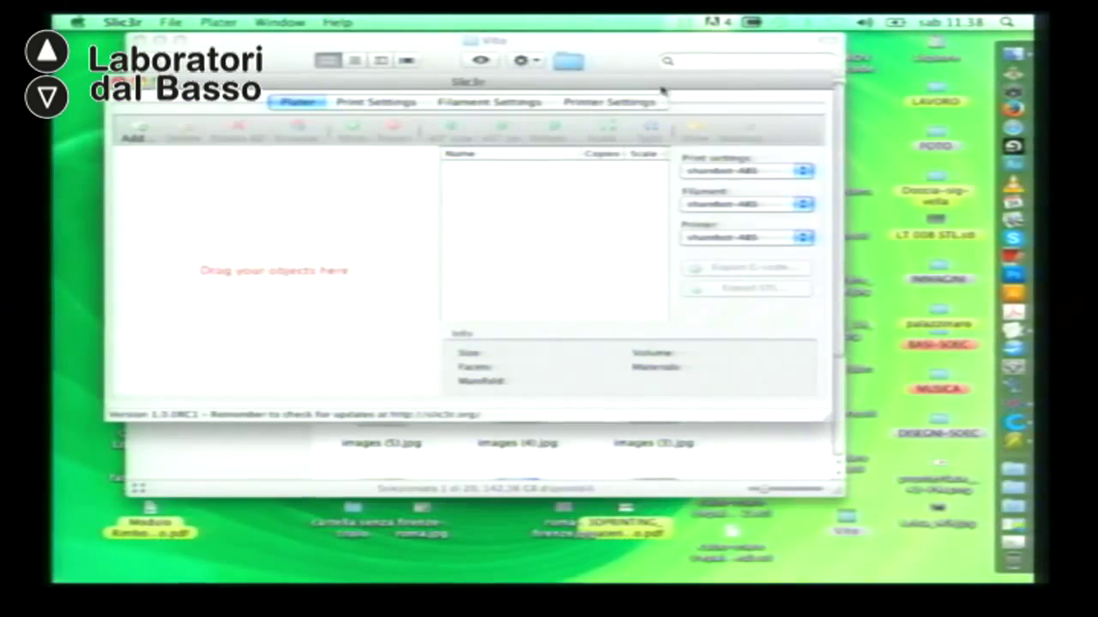
drag(661, 89, 661, 56)
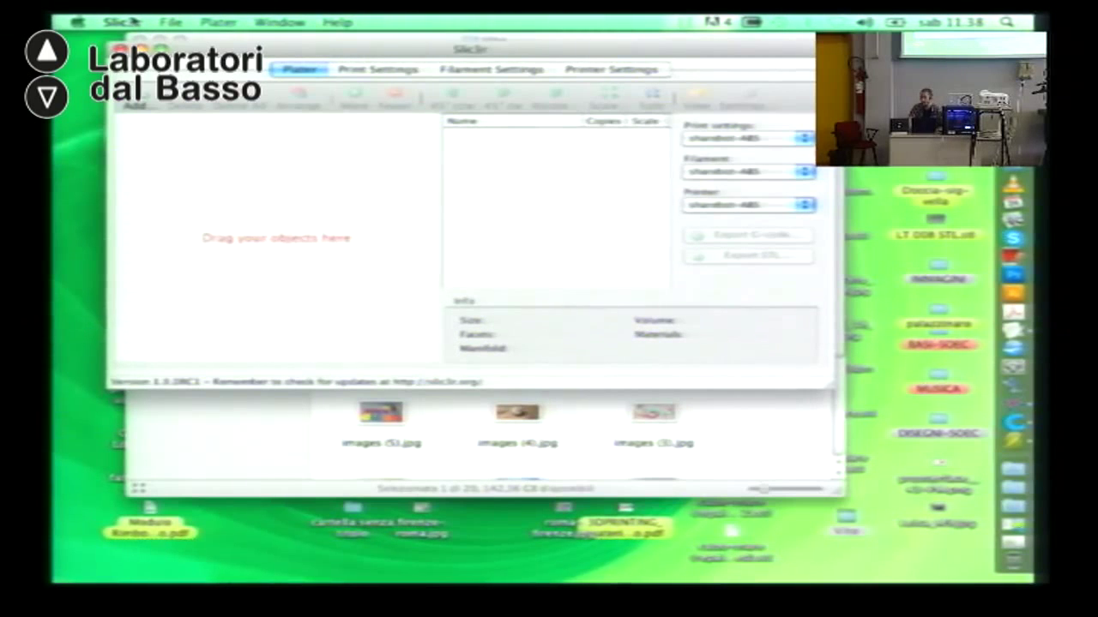
Step: Set the mode to Expert in Slic3r's preferences and accept the restart notice
click(135, 21)
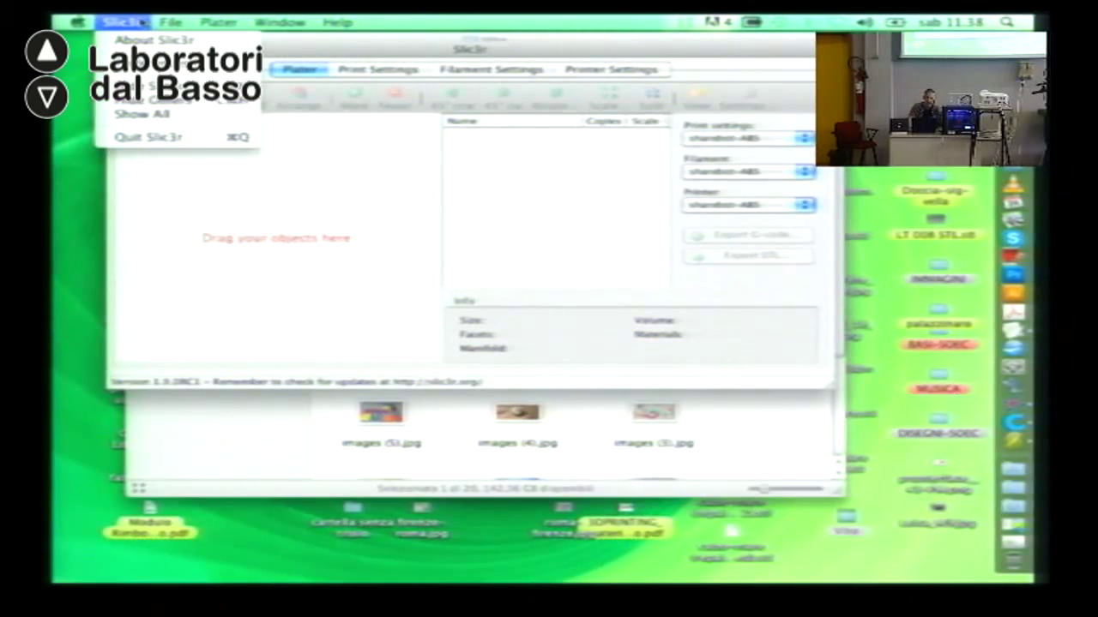
click(142, 62)
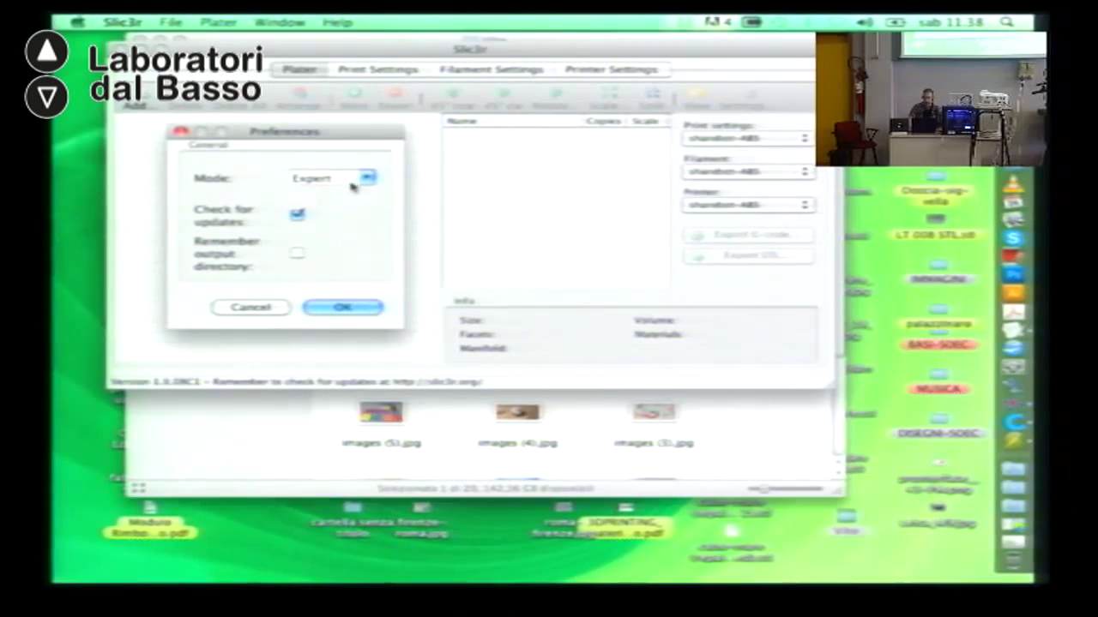
click(364, 179)
click(360, 195)
click(366, 178)
click(345, 215)
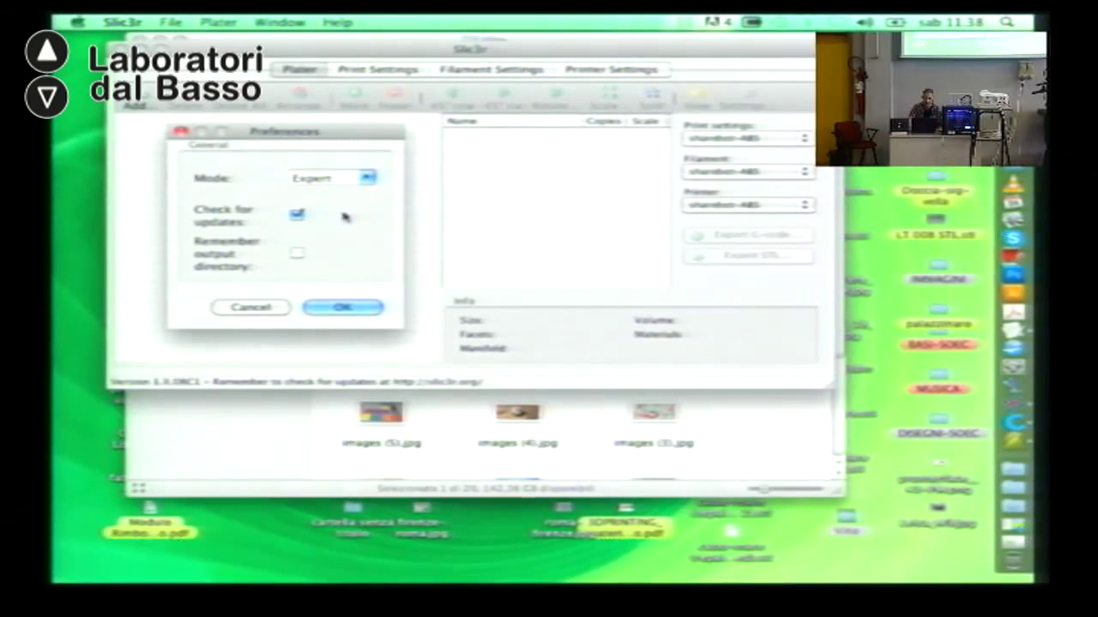
click(341, 310)
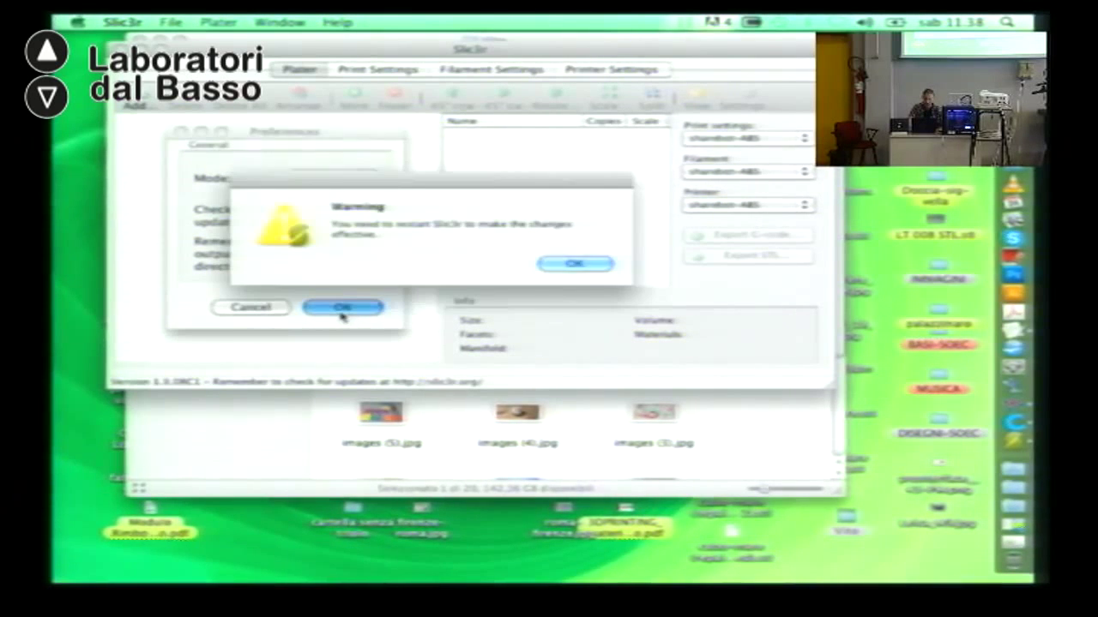
click(575, 265)
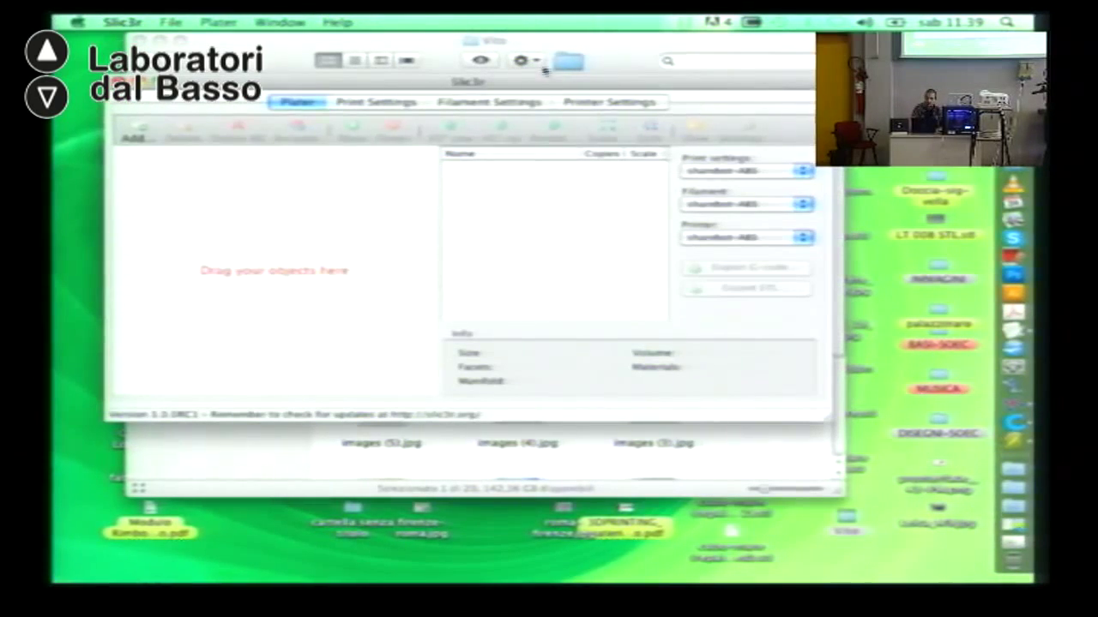
Step: Load "partenza (repaired).stl" from its desktop folder onto the plater
drag(532, 84, 522, 66)
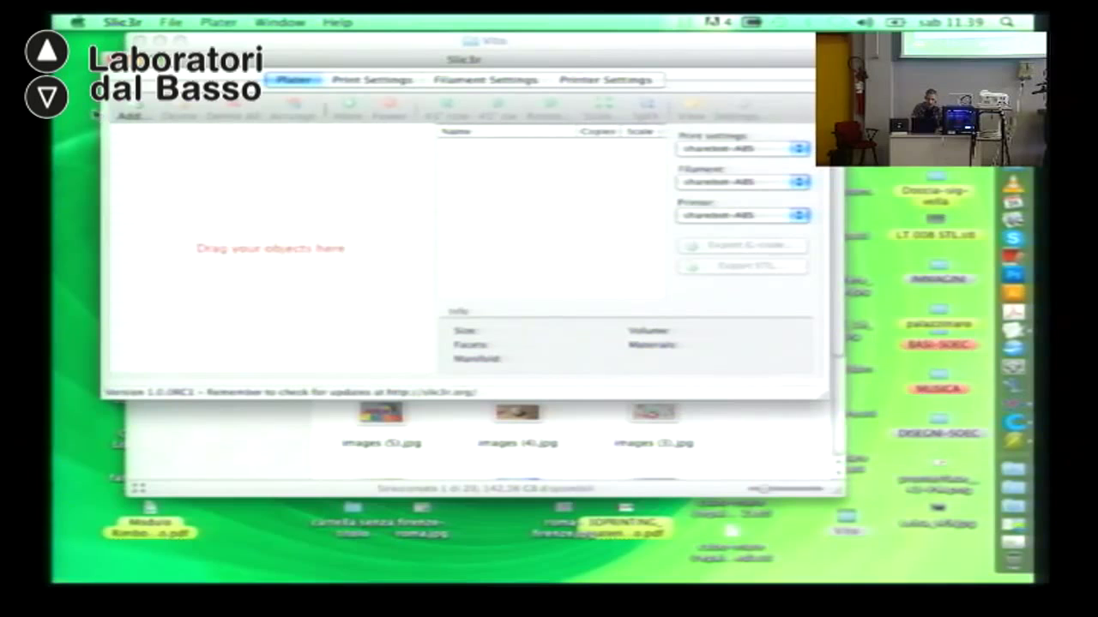
click(130, 115)
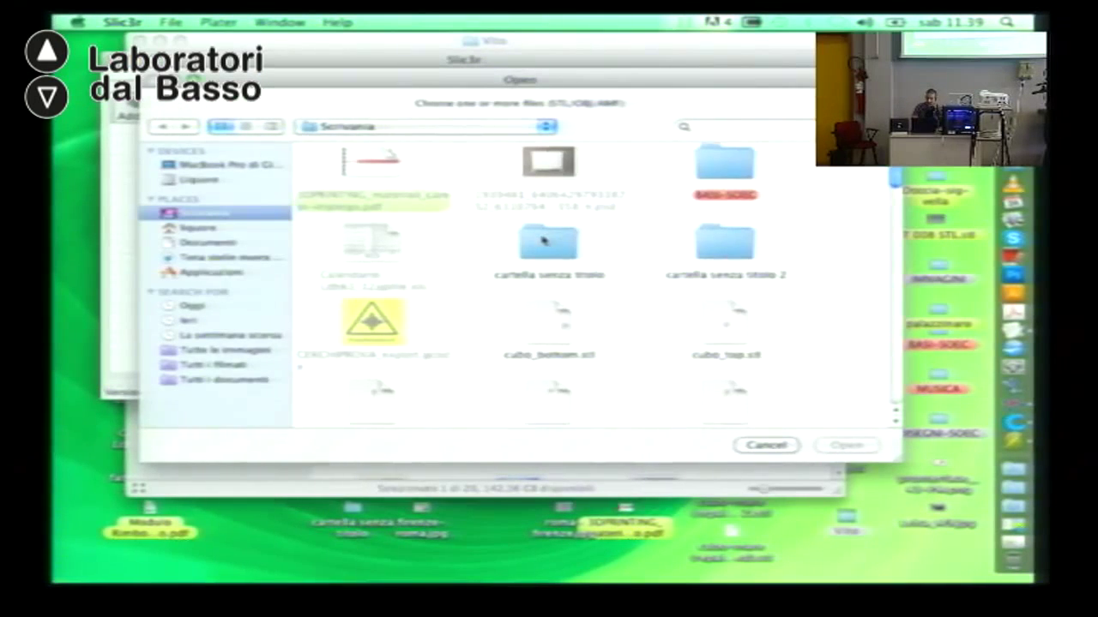
scroll(544, 241, down, 10)
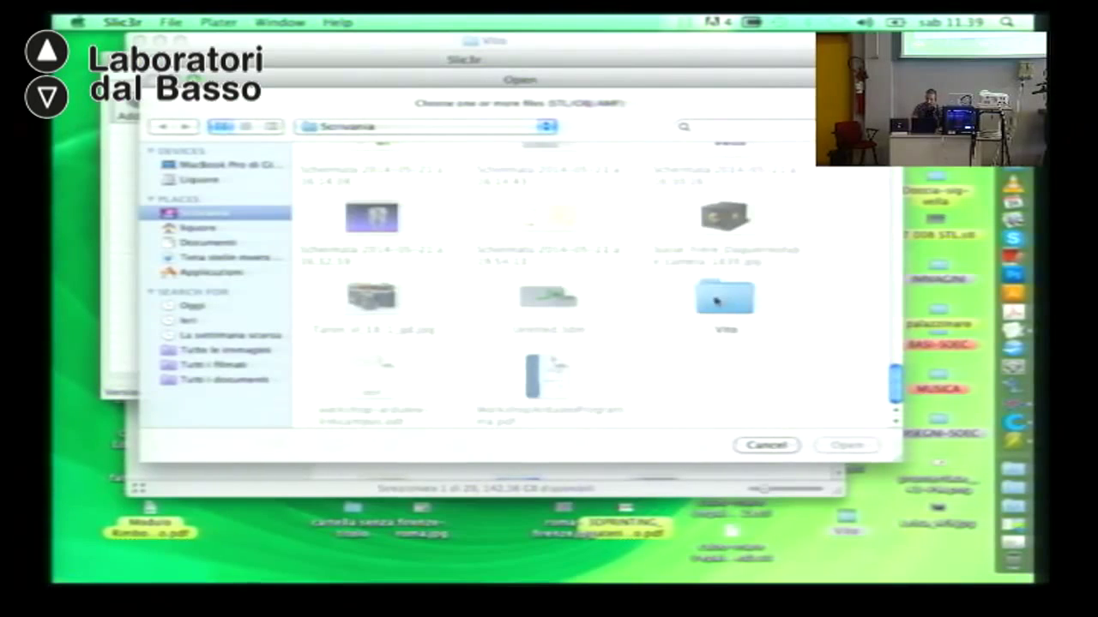
double_click(716, 300)
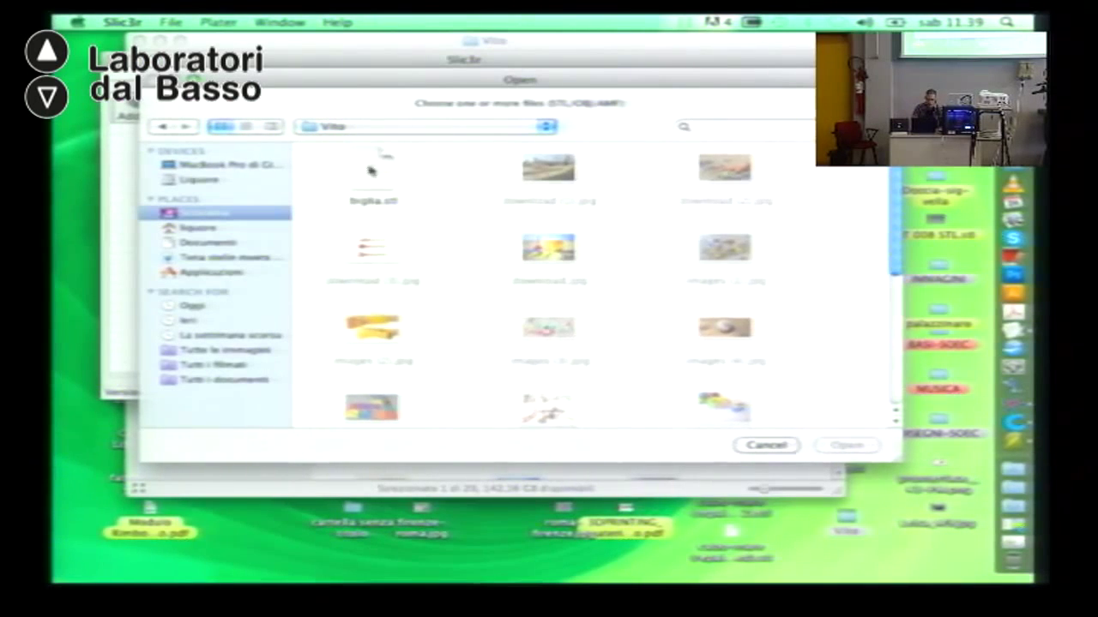
scroll(370, 170, down, 5)
click(722, 302)
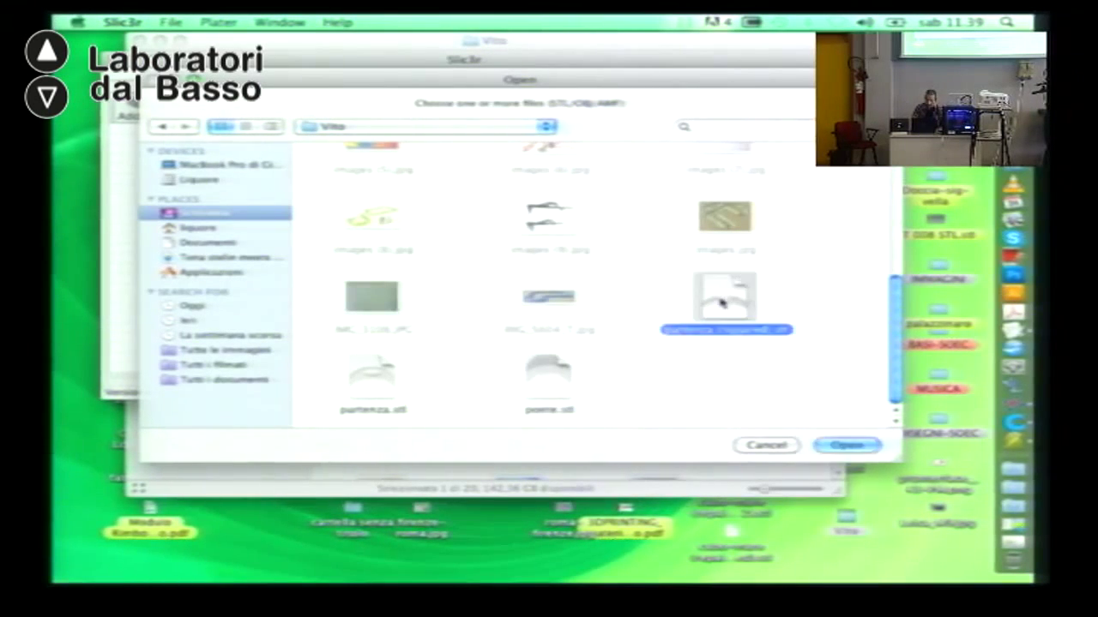
double_click(722, 301)
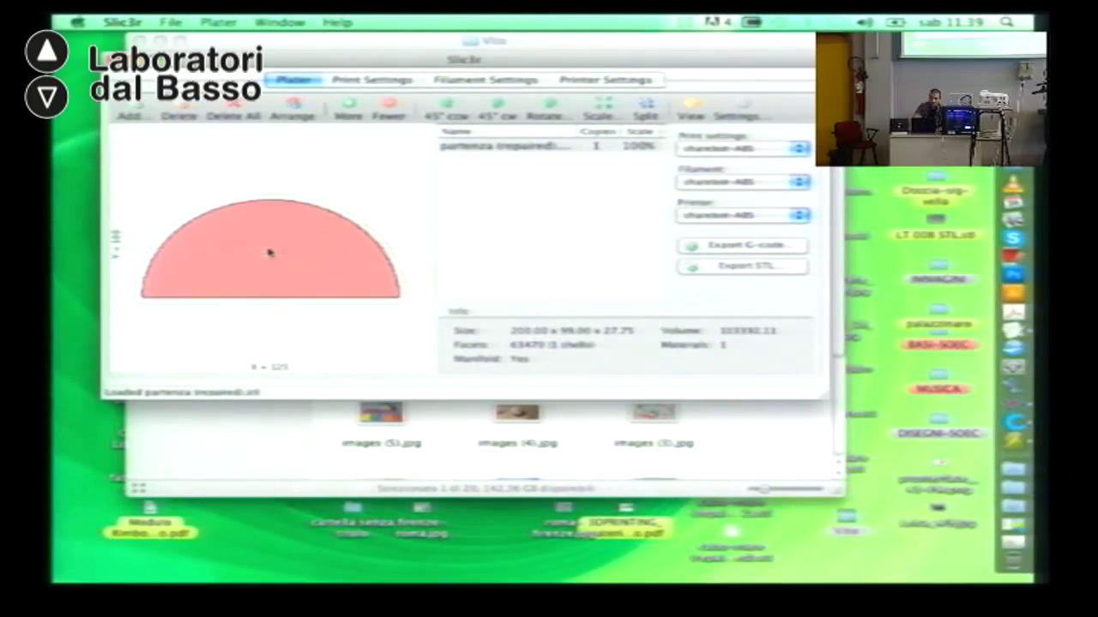
Step: Inspect the loaded arched part in the 3D preview, viewing it from the front, and close the preview
double_click(268, 252)
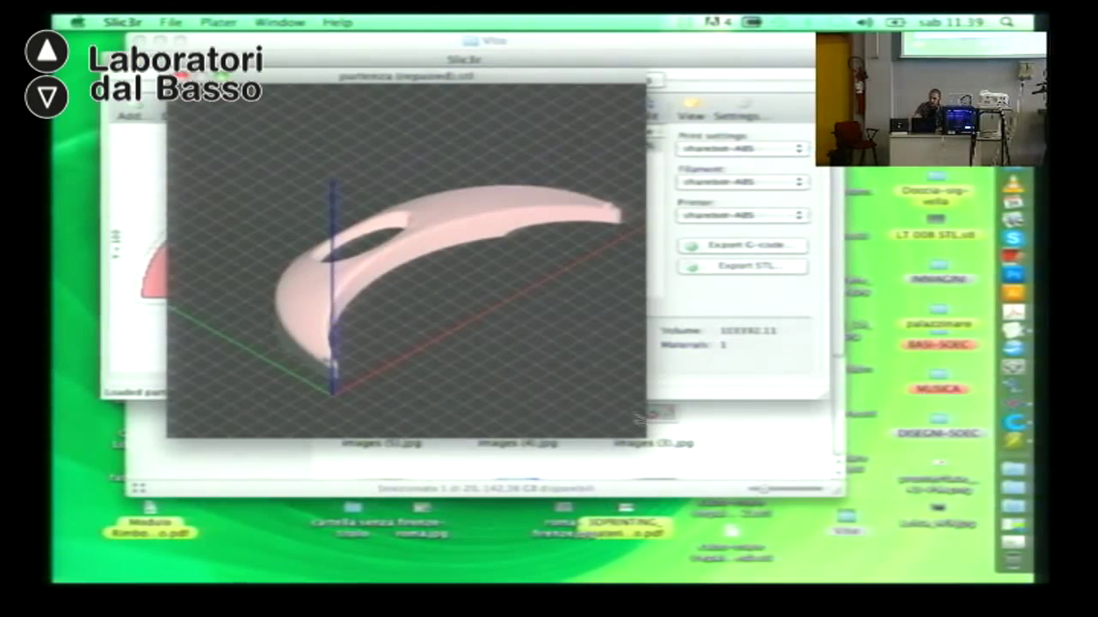
drag(600, 407, 446, 328)
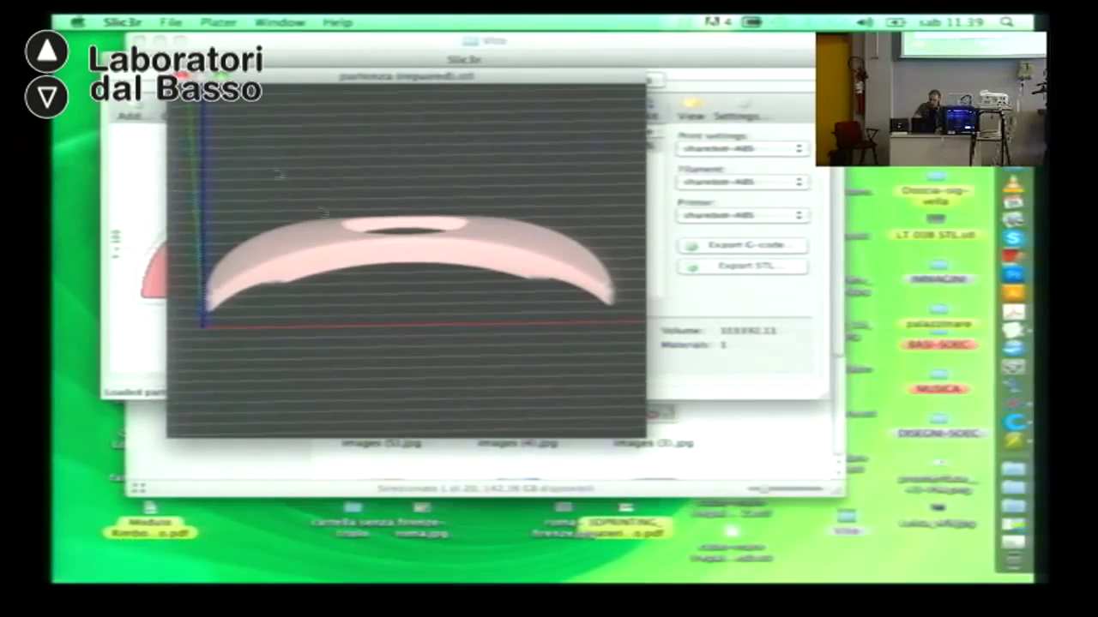
key(super+w)
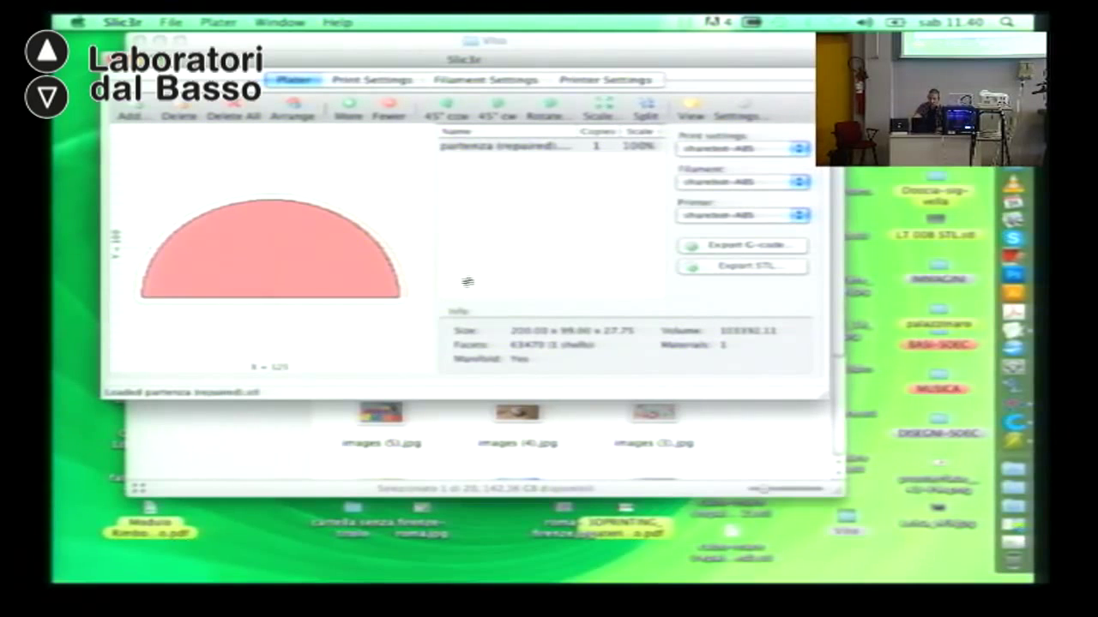
Step: Open the layers and perimeters print settings at the layer height value
click(357, 82)
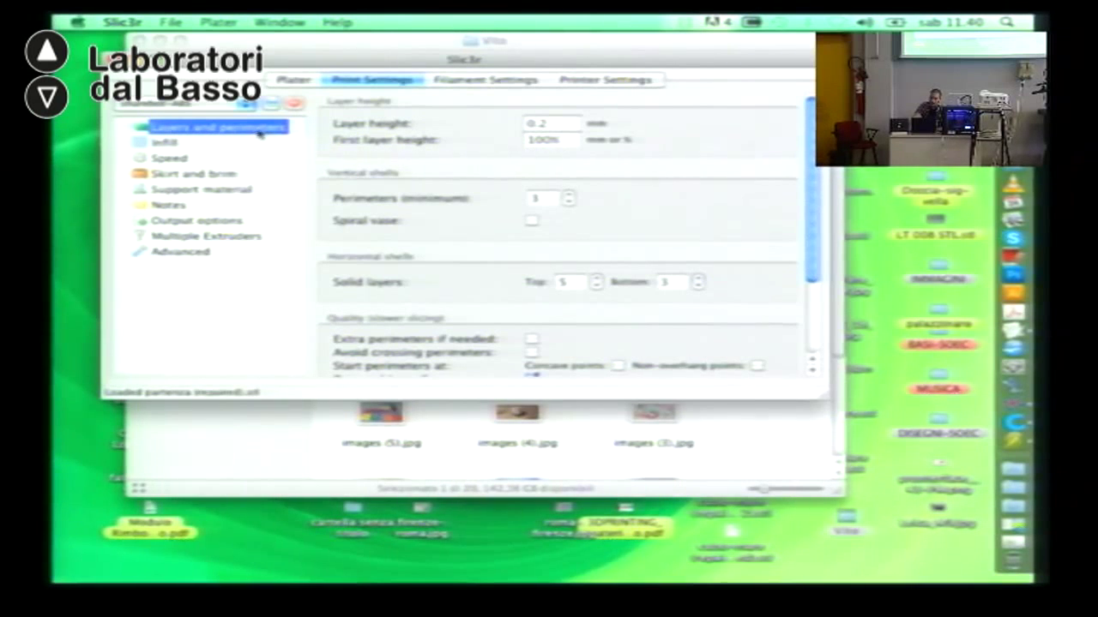
click(569, 123)
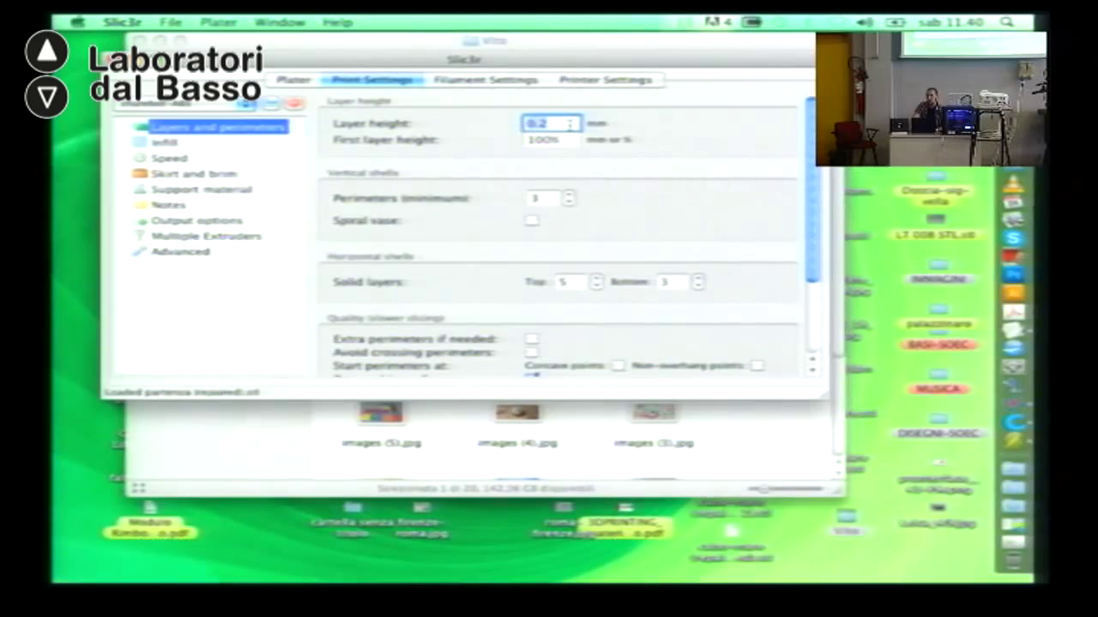
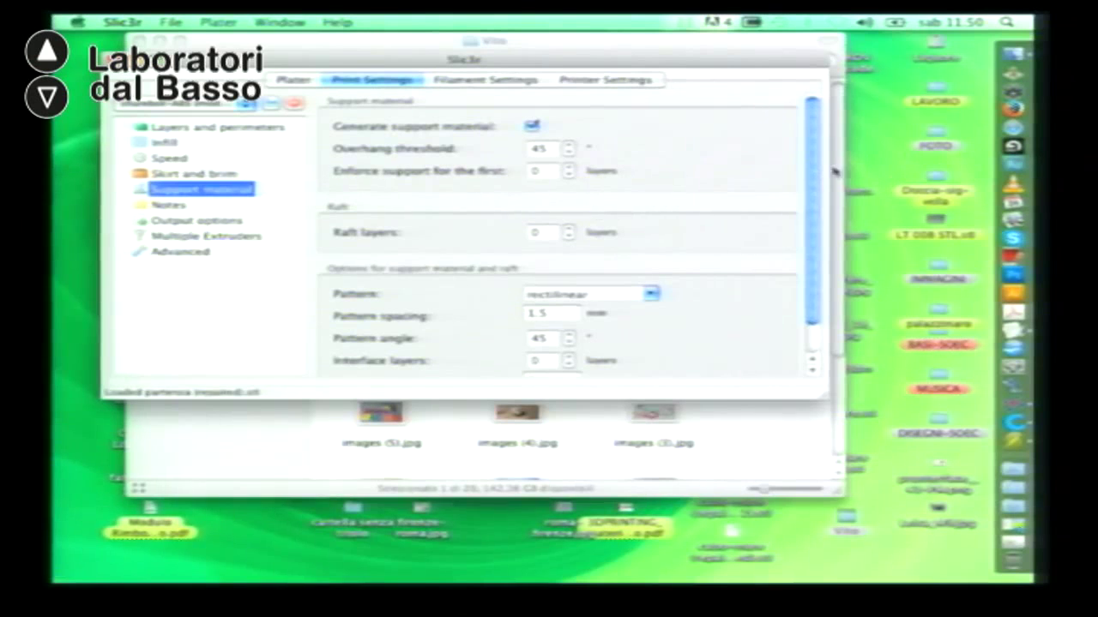
Step: Review the support material settings and the available support patterns, leaving rectilinear selected
drag(811, 154, 824, 126)
drag(567, 59, 580, 84)
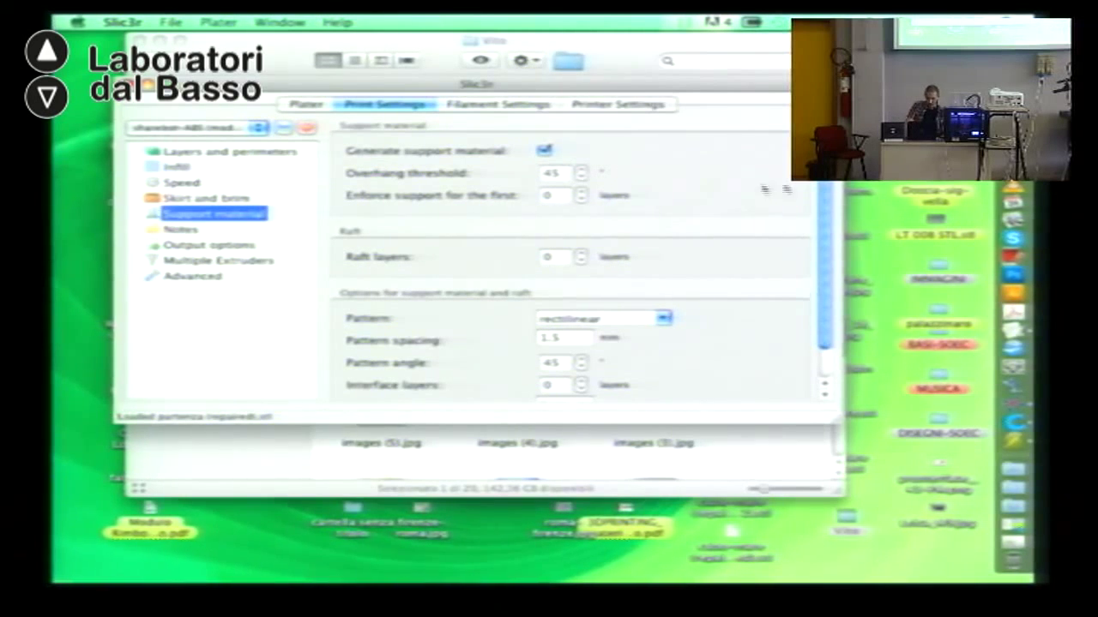
scroll(823, 214, down, 2)
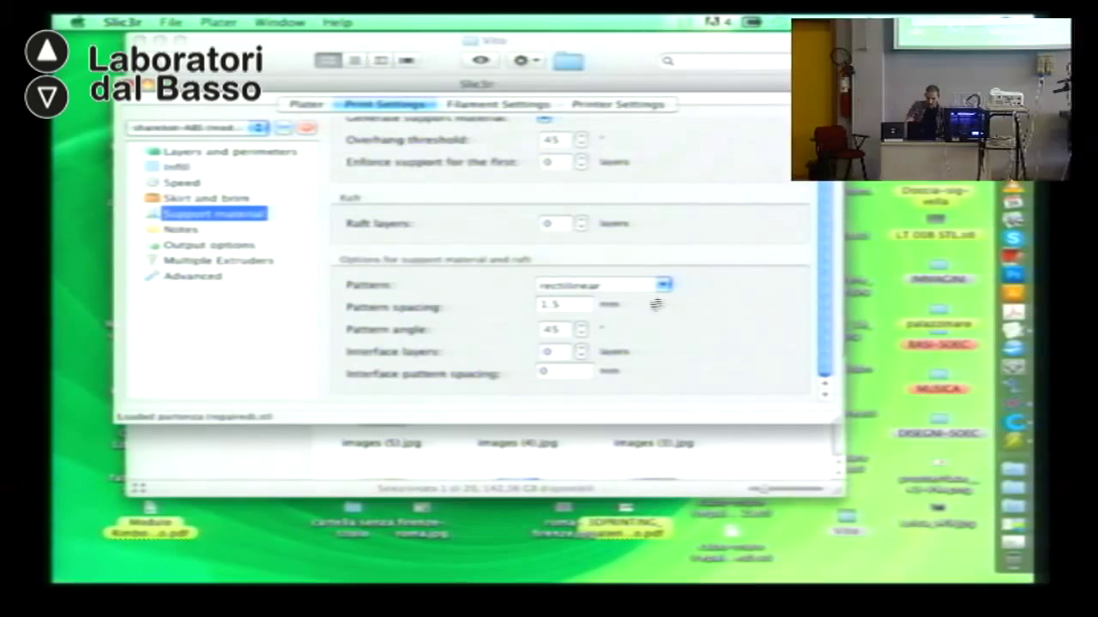
click(663, 284)
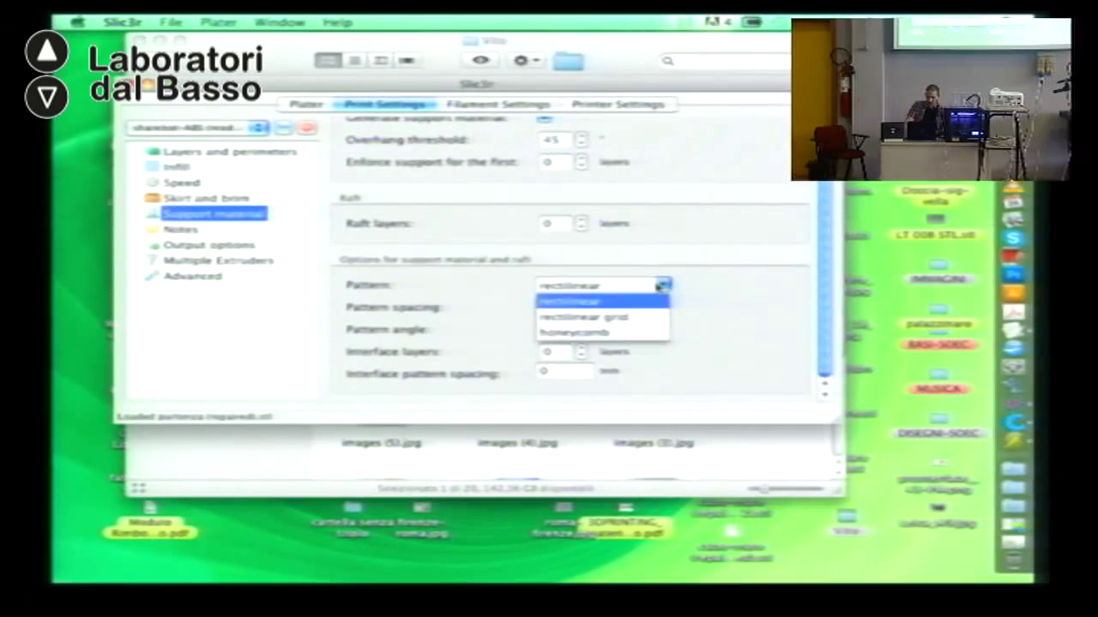
click(769, 295)
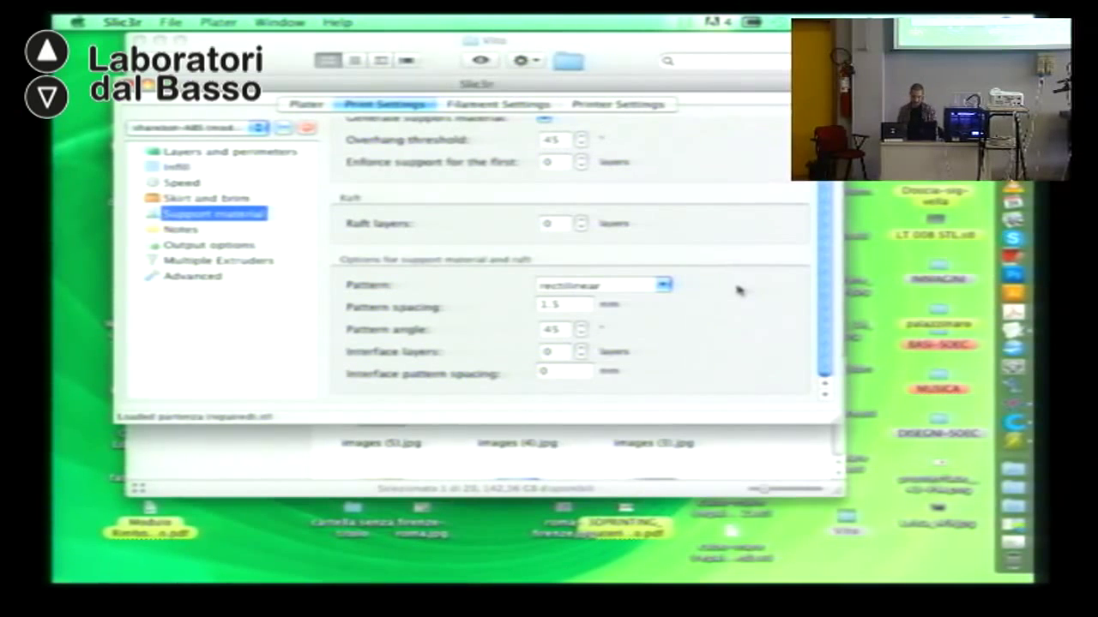
Step: Look over the support material pattern choices once more, keeping rectilinear
click(663, 286)
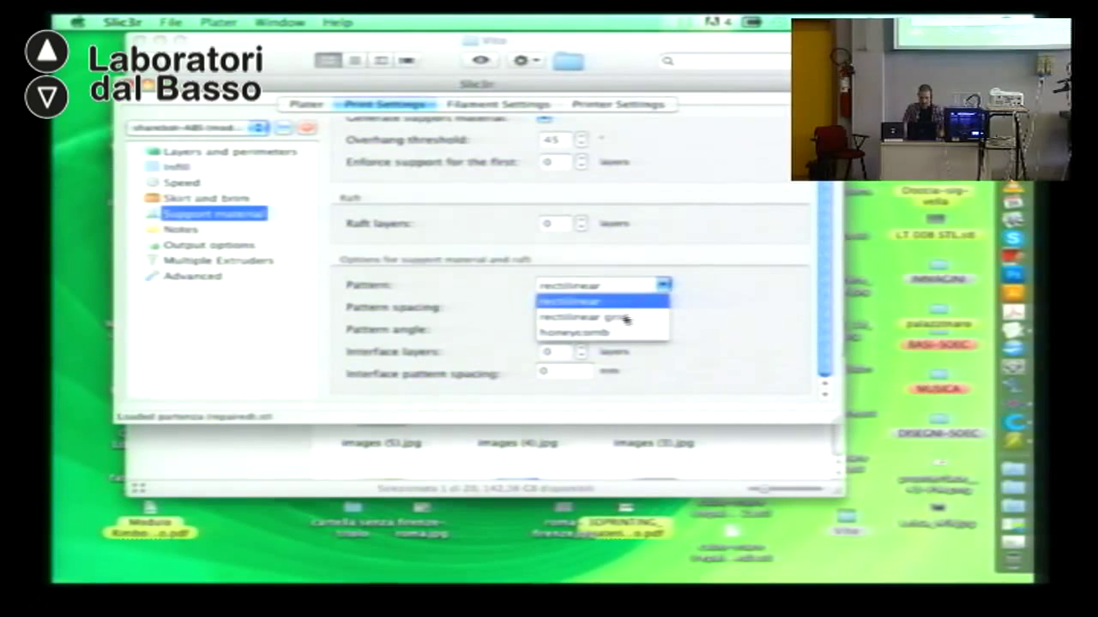
click(781, 317)
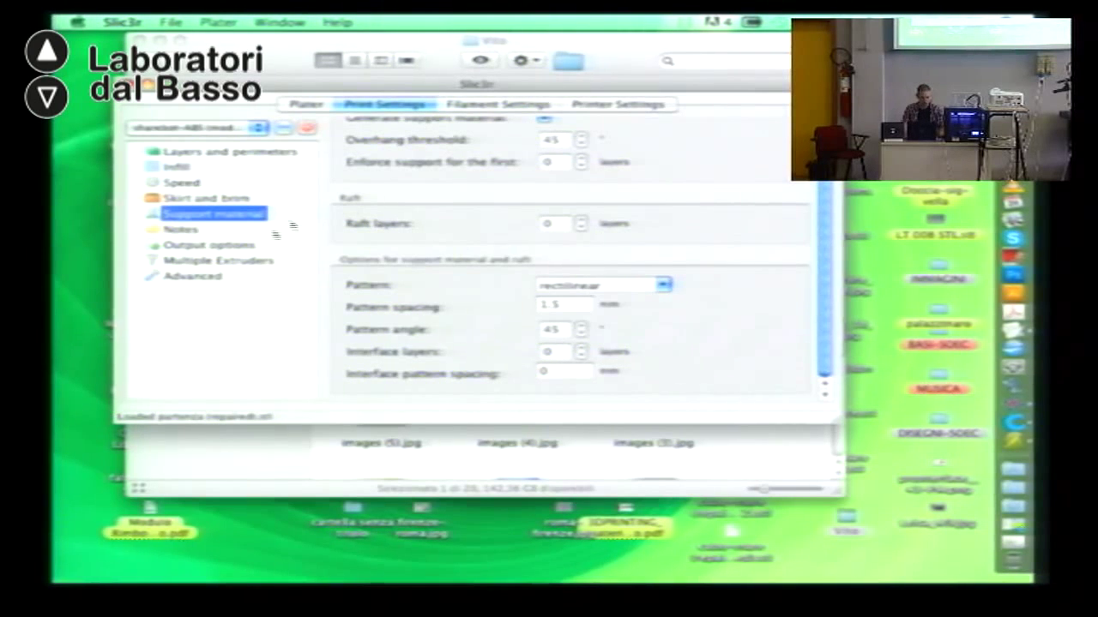
scroll(819, 309, up, 2)
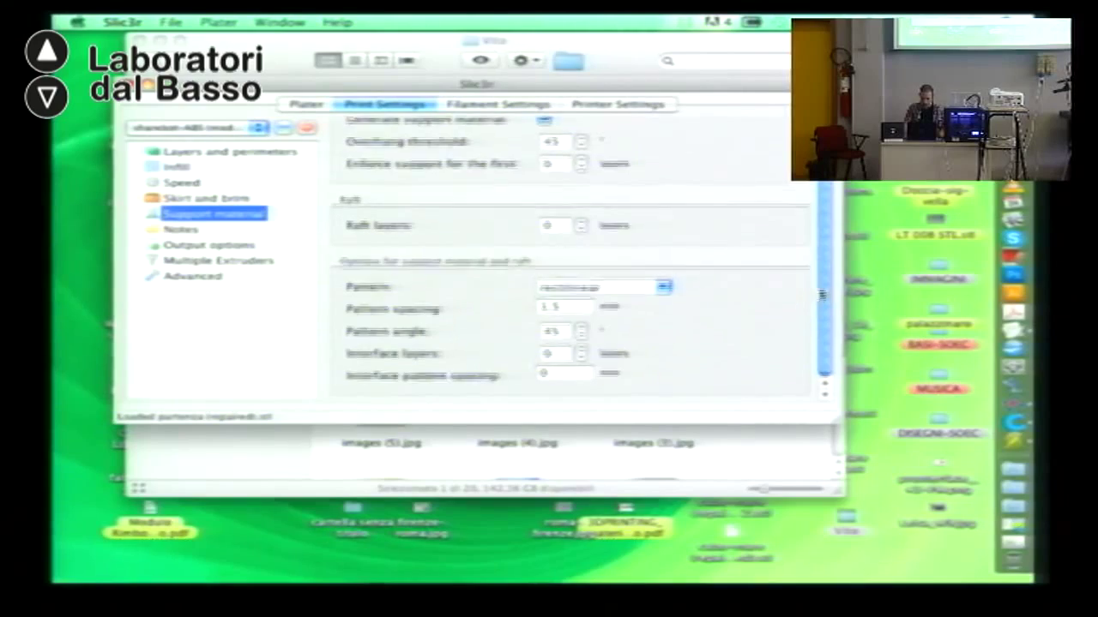
Step: Review the notes, output options, multiple extruders and advanced print settings, ending on the multiple extruders settings
click(183, 232)
click(191, 247)
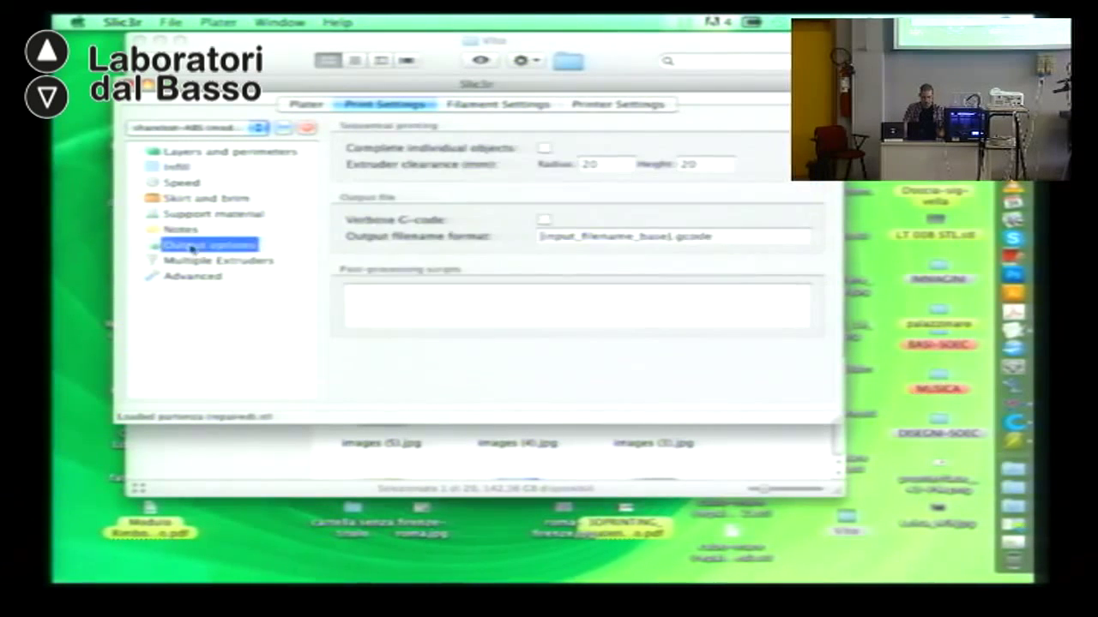
click(213, 261)
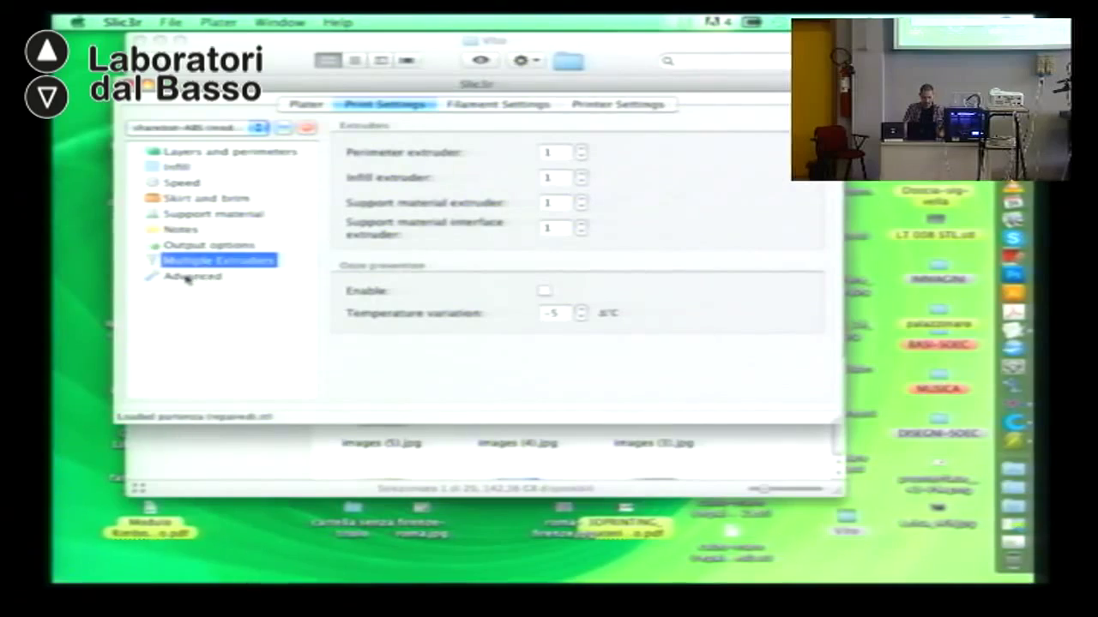
click(189, 276)
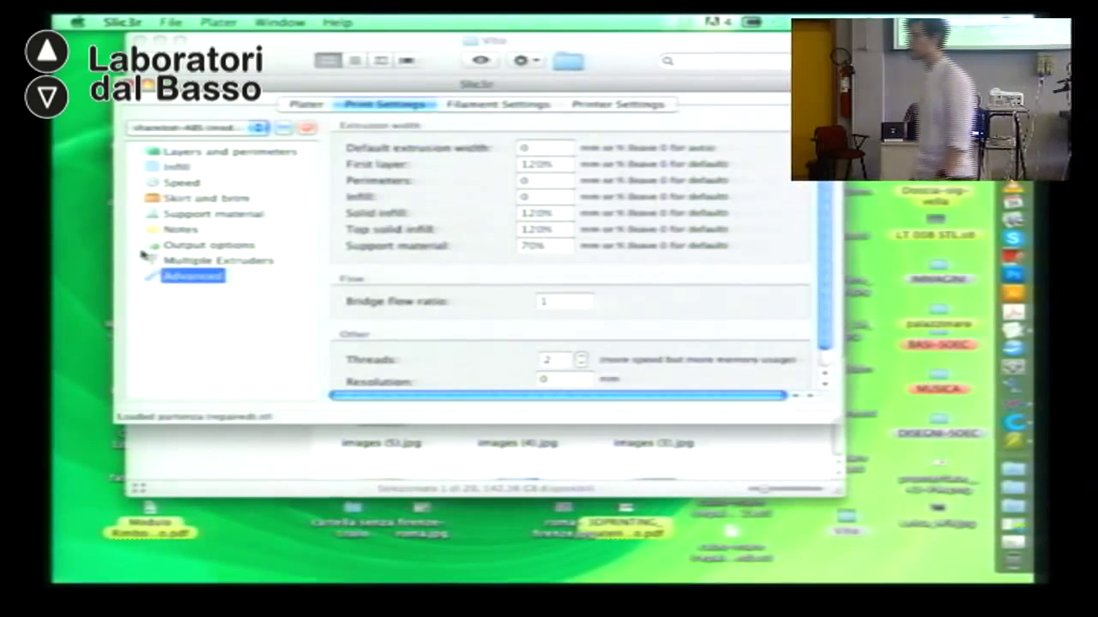
click(205, 260)
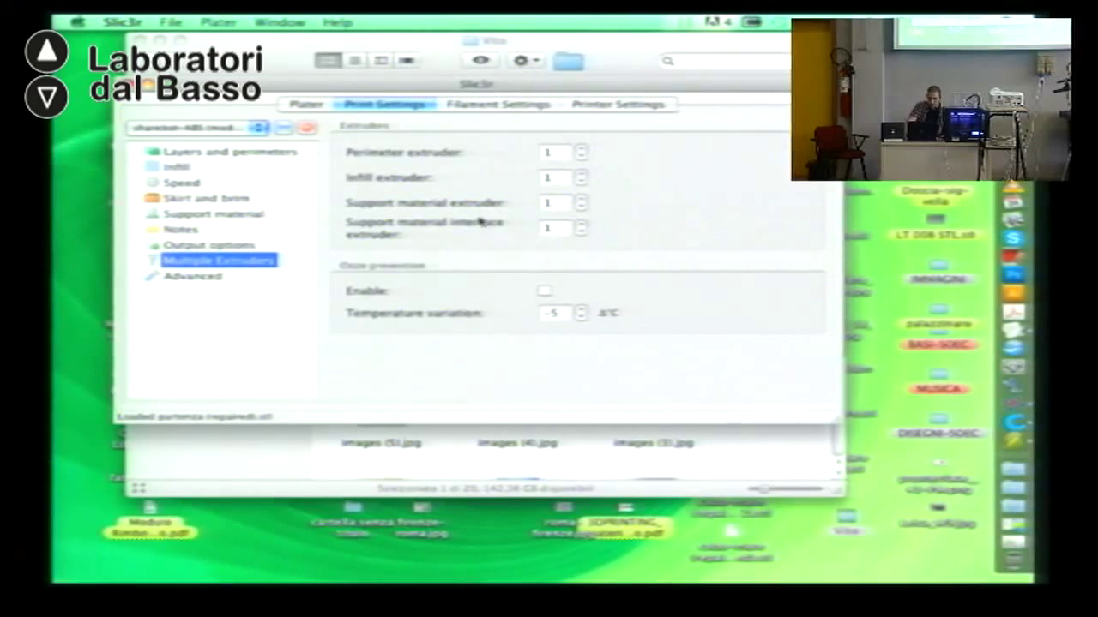
Step: Review the filament settings for diameter and temperatures, and the cooling settings down to the cooling thresholds
click(476, 108)
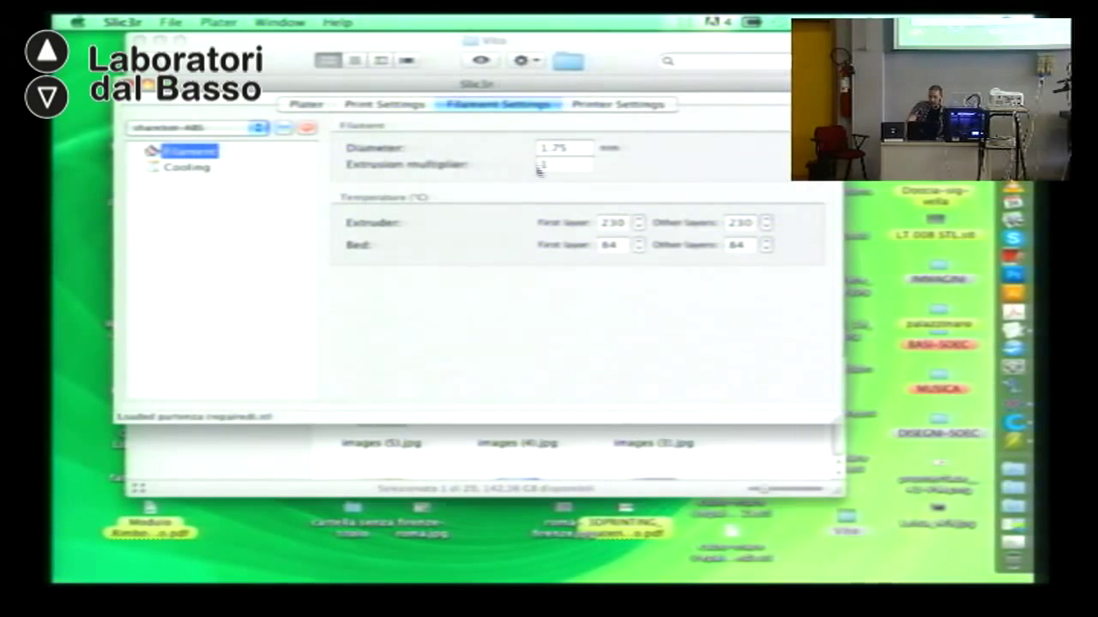
double_click(577, 154)
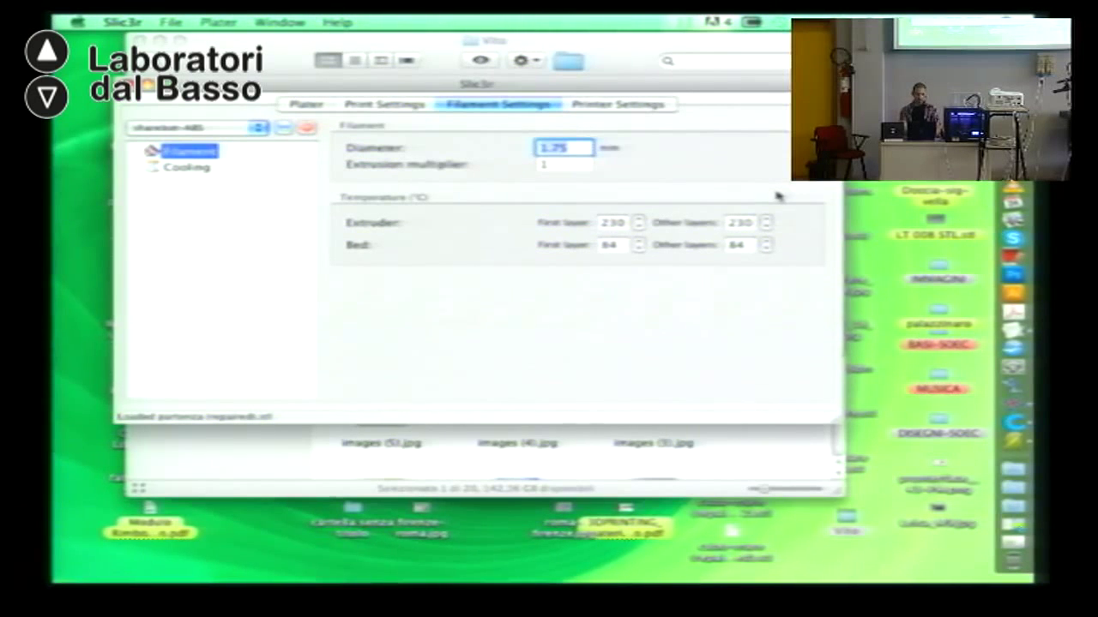
click(204, 167)
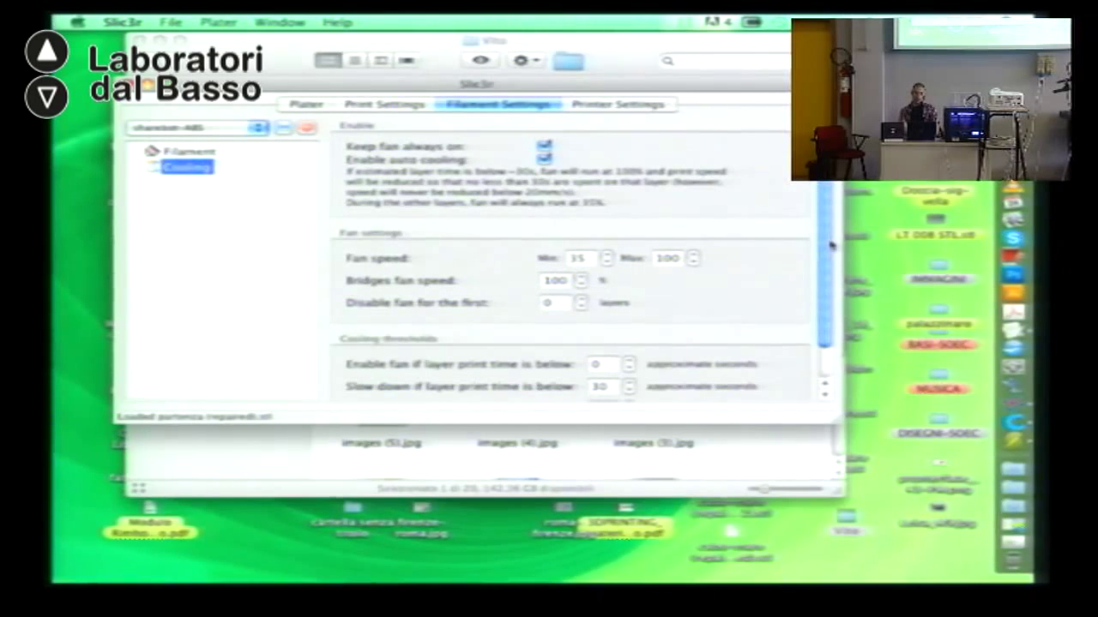
scroll(830, 246, down, 3)
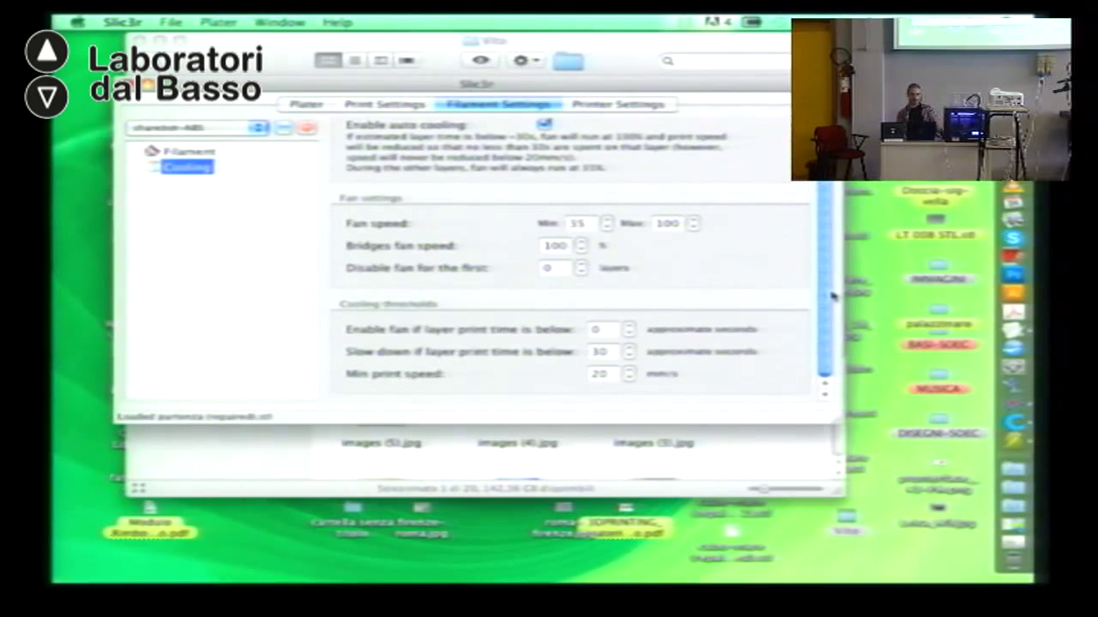
Step: Review the general printer settings and the available G-code flavors, keeping RepRap (Marlin/Sprinter/Repetier)
click(623, 106)
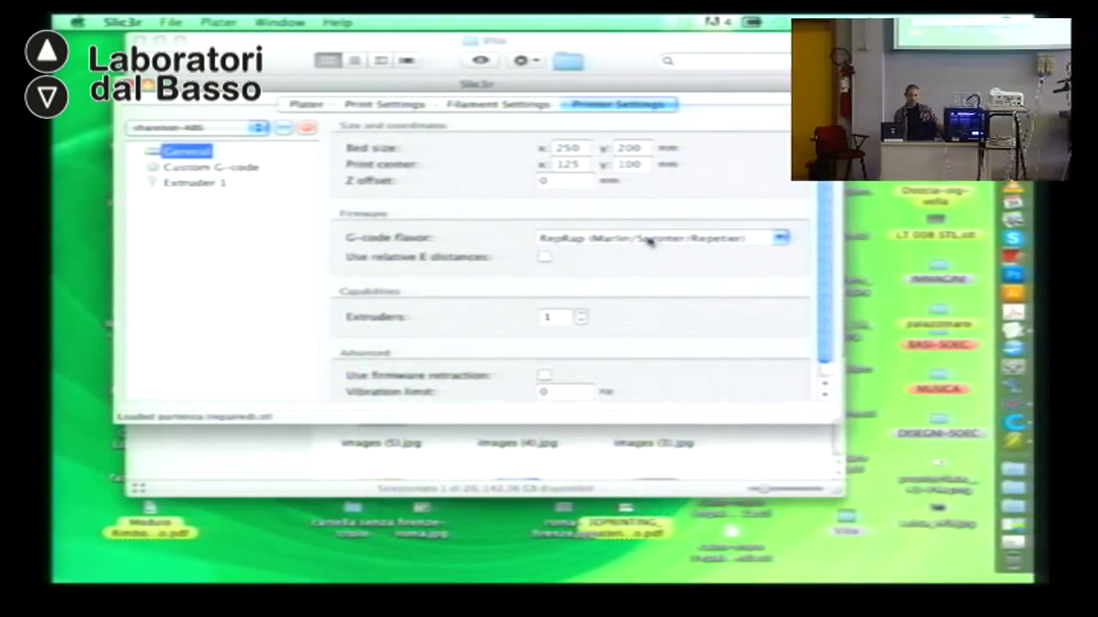
click(780, 239)
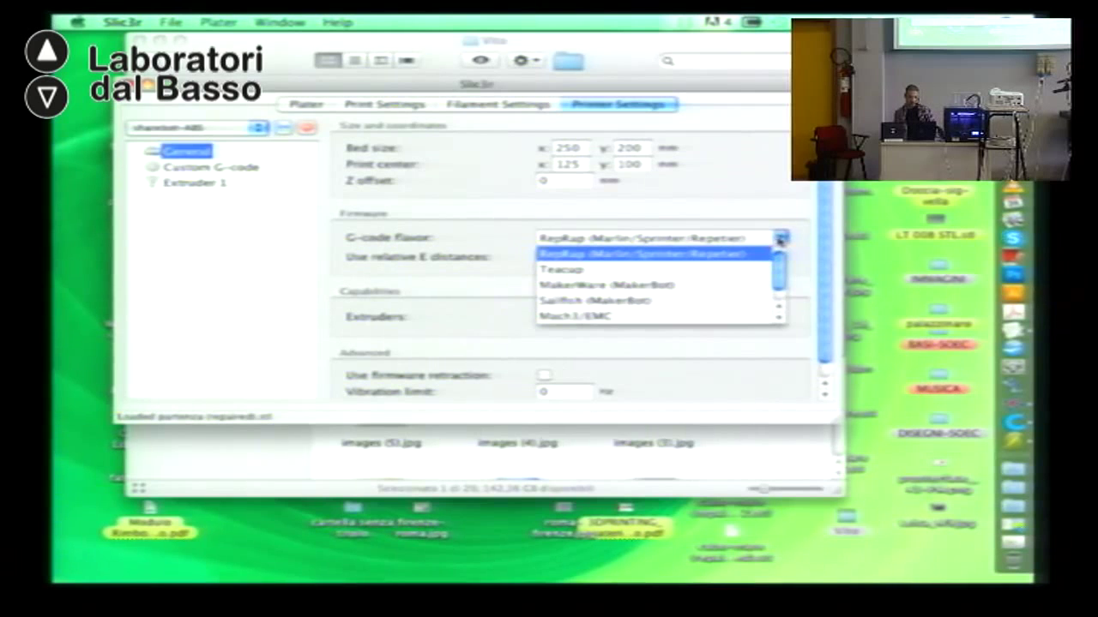
scroll(780, 257, down, 1)
scroll(779, 255, up, 1)
click(665, 256)
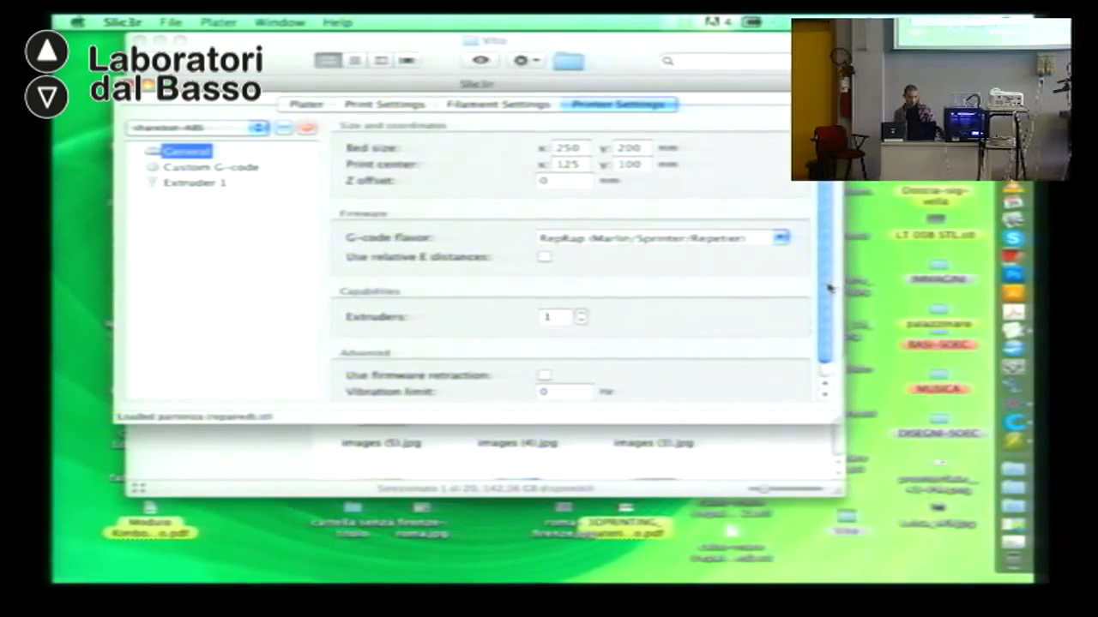
scroll(662, 291, down, 1)
Step: Open the printer's custom G-code settings and enlarge the window until the layer change and tool change sections show
click(216, 169)
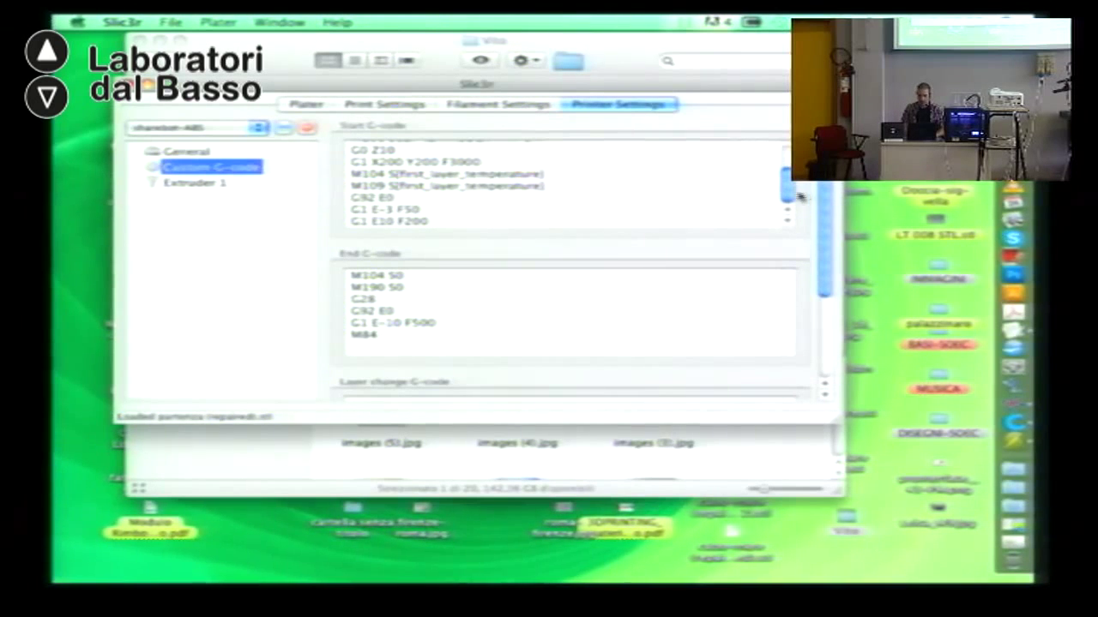
scroll(787, 189, up, 3)
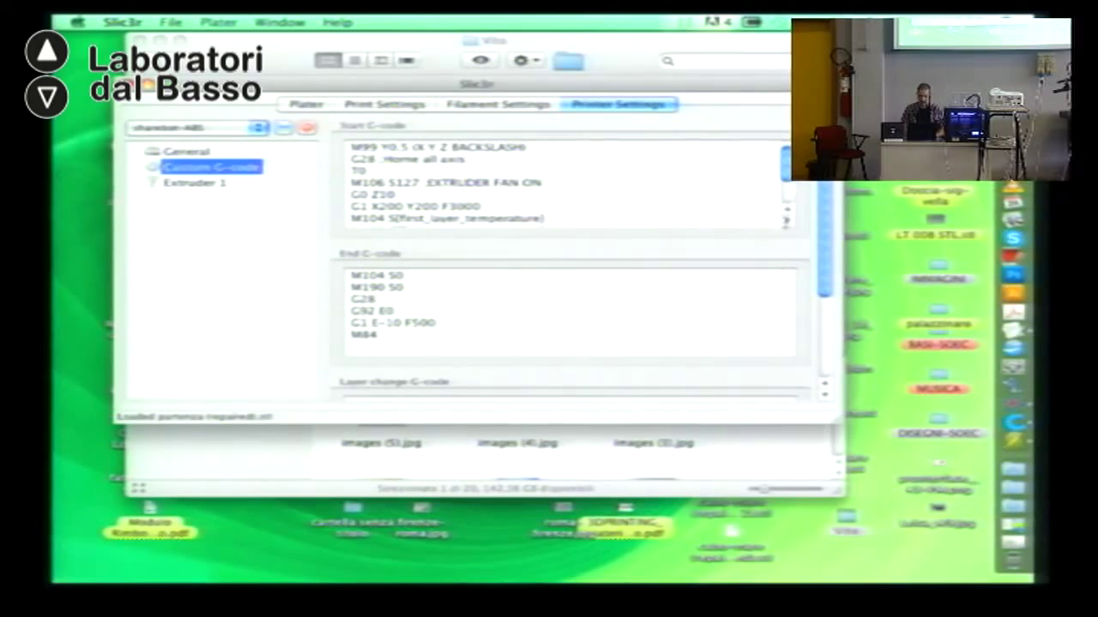
drag(839, 422, 930, 546)
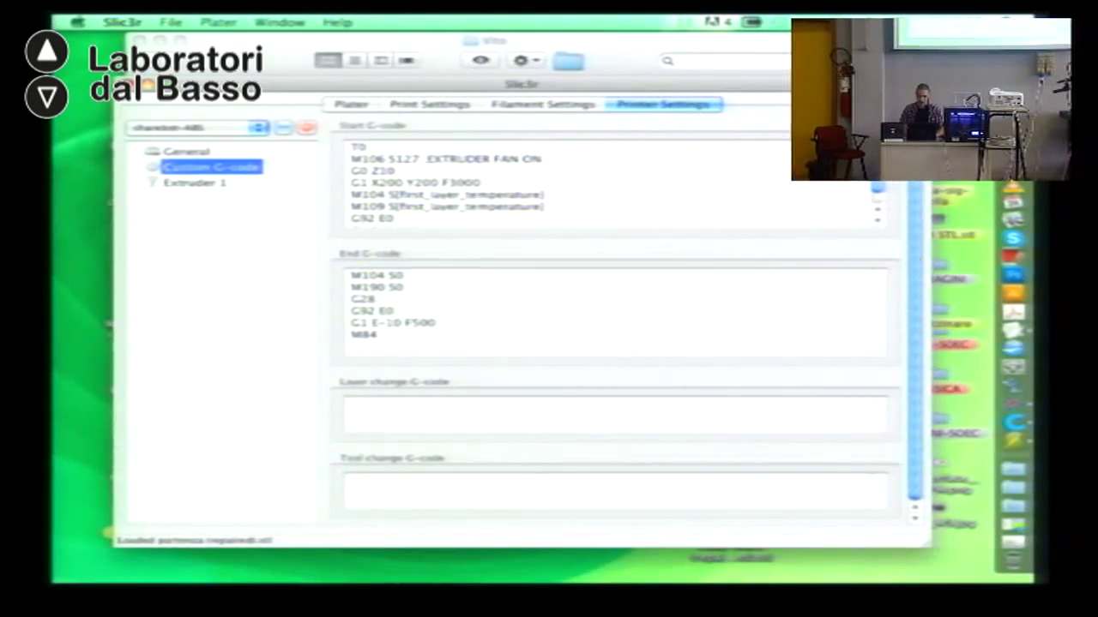
scroll(764, 148, up, 2)
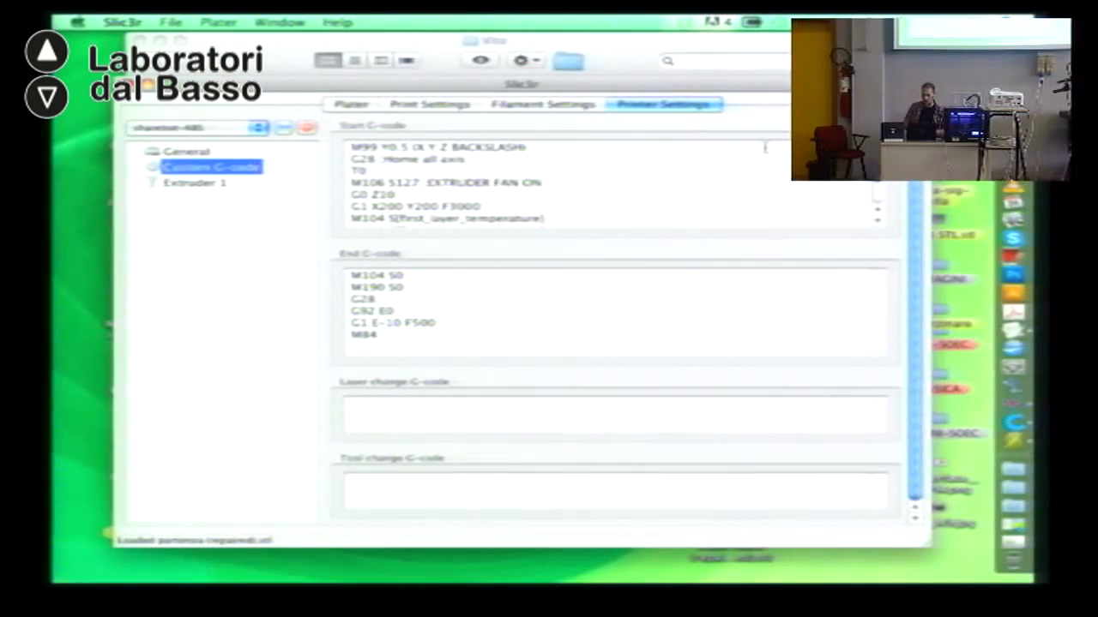
Step: Examine the start G-code from the homing command and the M106 S127 extruder fan line to its final lines
click(361, 159)
double_click(361, 159)
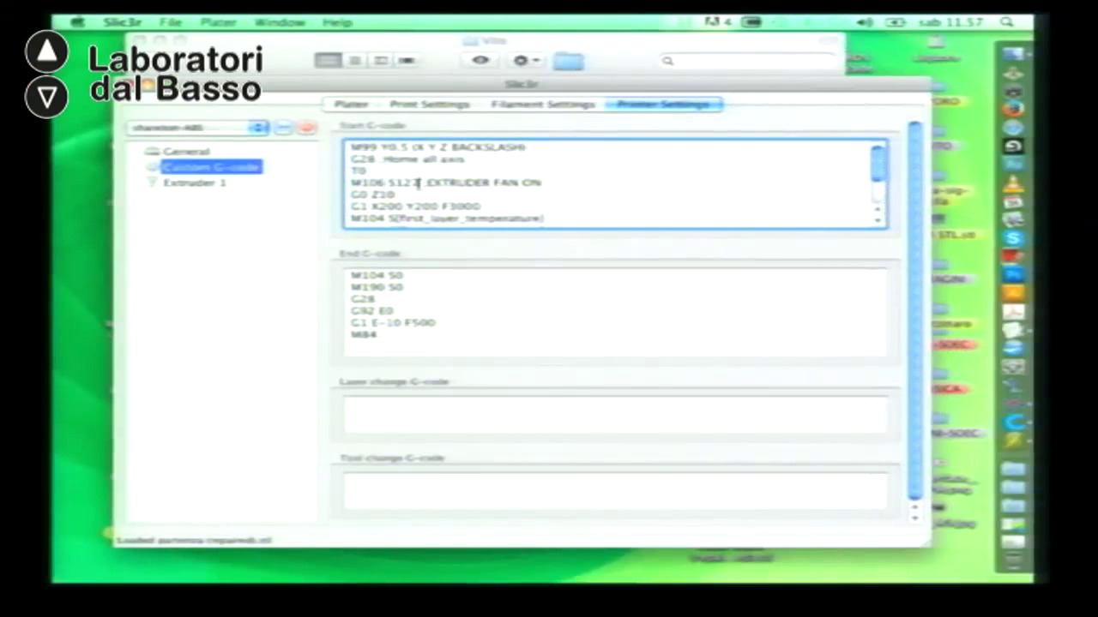
mouse_move(359, 183)
mouse_down()
mouse_move(419, 182)
mouse_move(352, 183)
mouse_up()
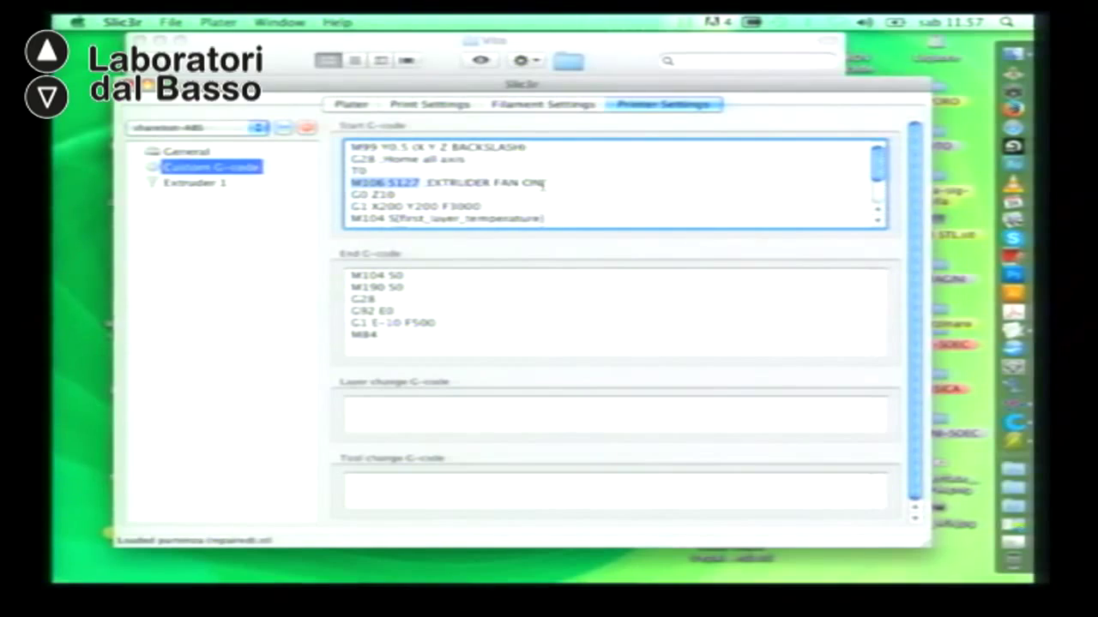
drag(546, 183, 857, 183)
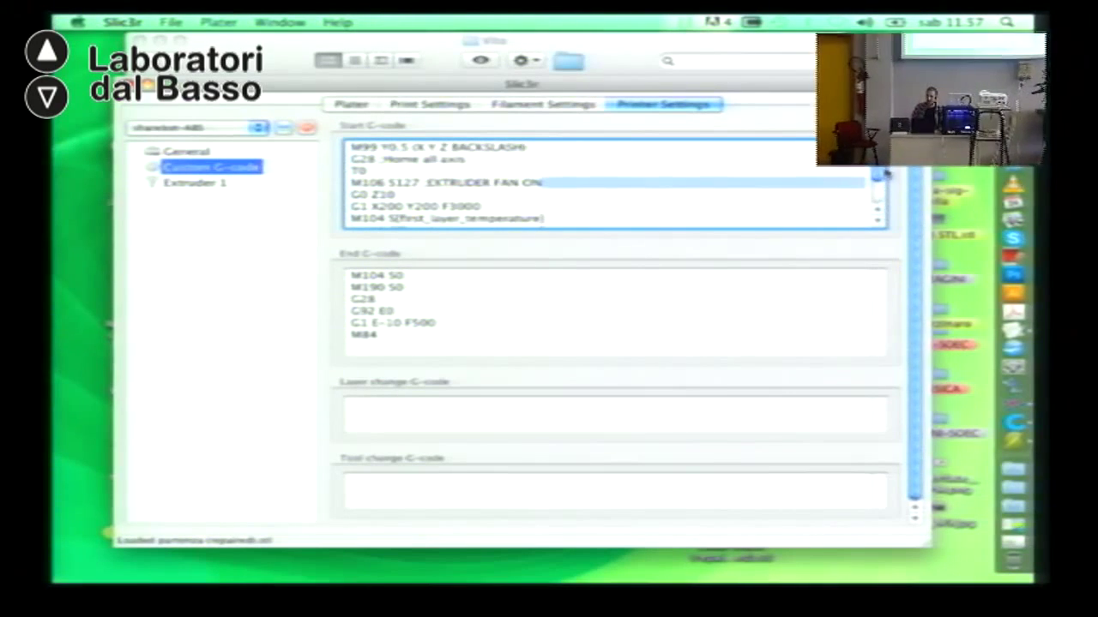
scroll(825, 176, down, 1)
scroll(825, 183, down, 2)
scroll(825, 184, up, 2)
scroll(825, 183, down, 2)
scroll(825, 184, up, 1)
scroll(825, 184, down, 2)
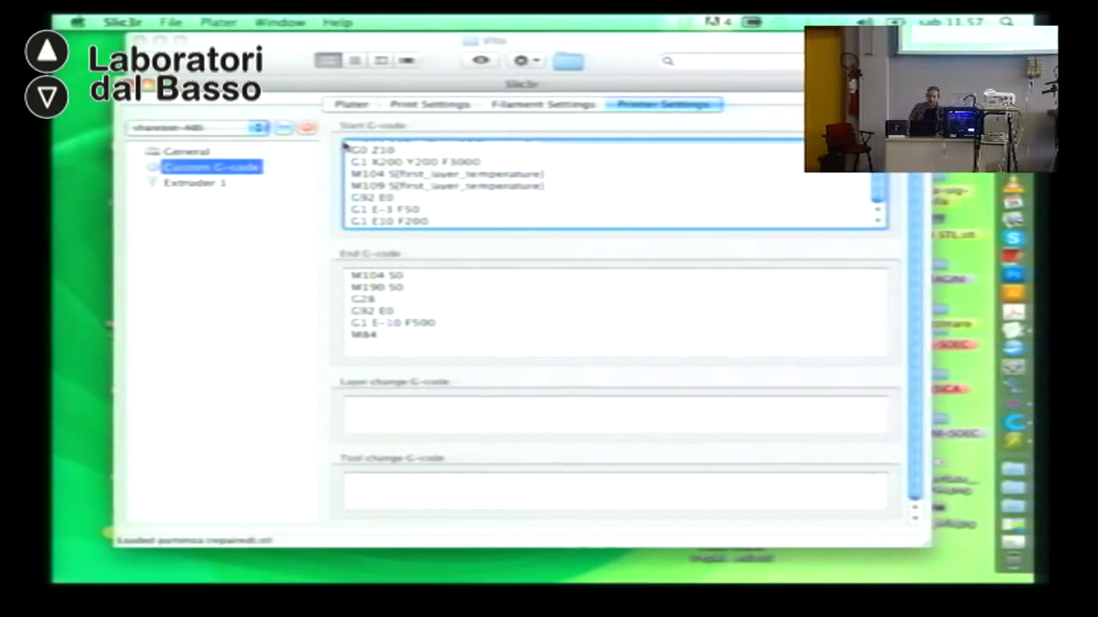
mouse_move(354, 149)
mouse_move(399, 163)
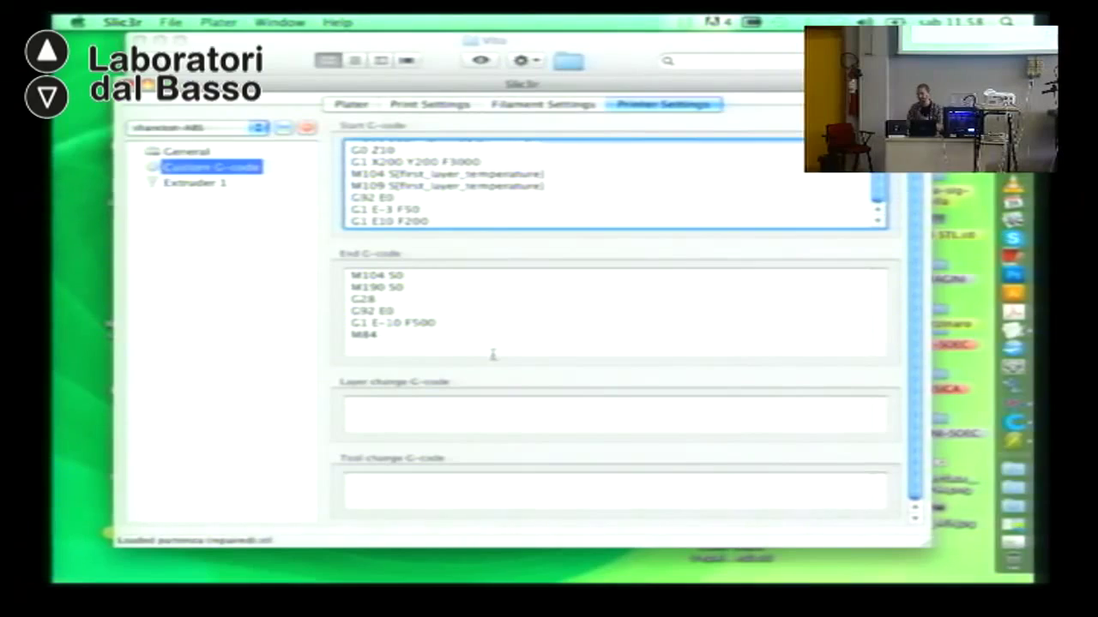
Step: Examine the end G-code by highlighting all its lines, and go back to the beginning of the start G-code
drag(493, 353, 318, 249)
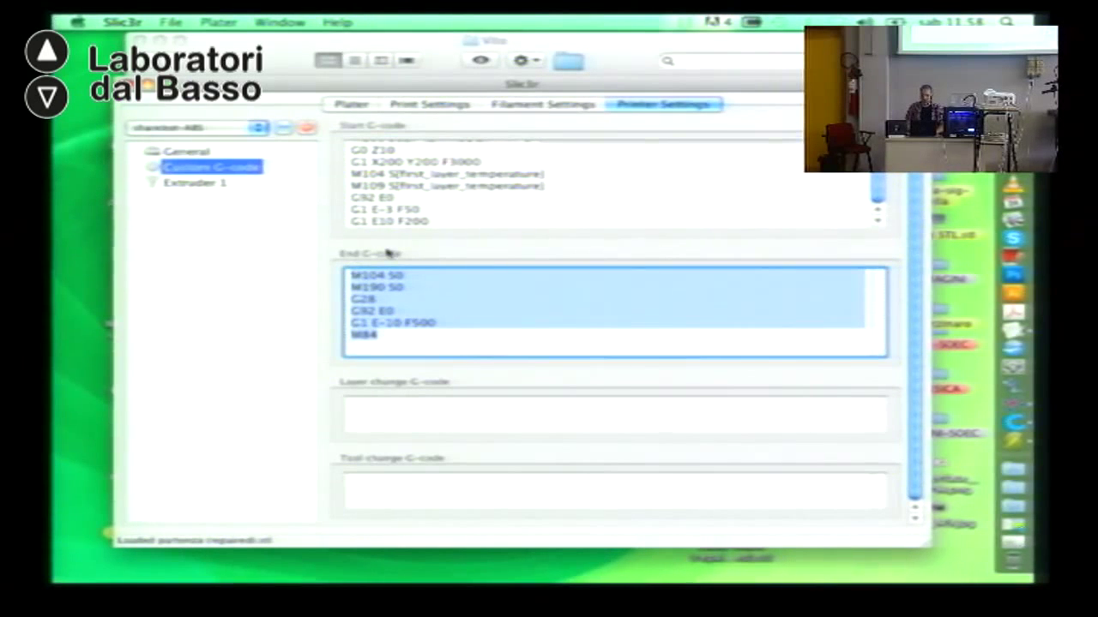
scroll(874, 184, up, 3)
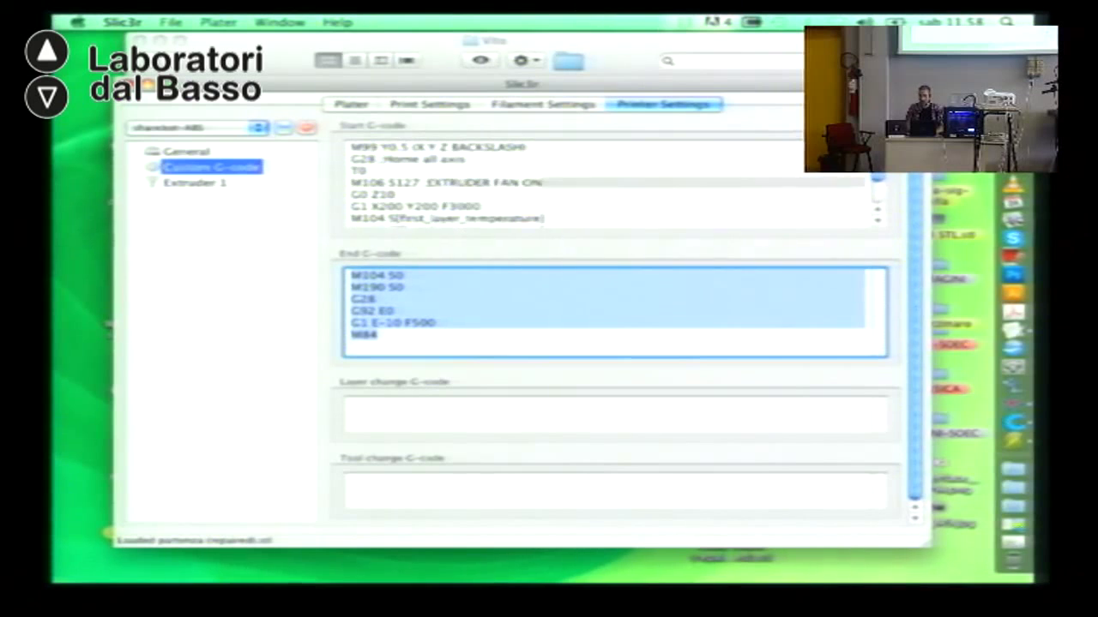
click(665, 326)
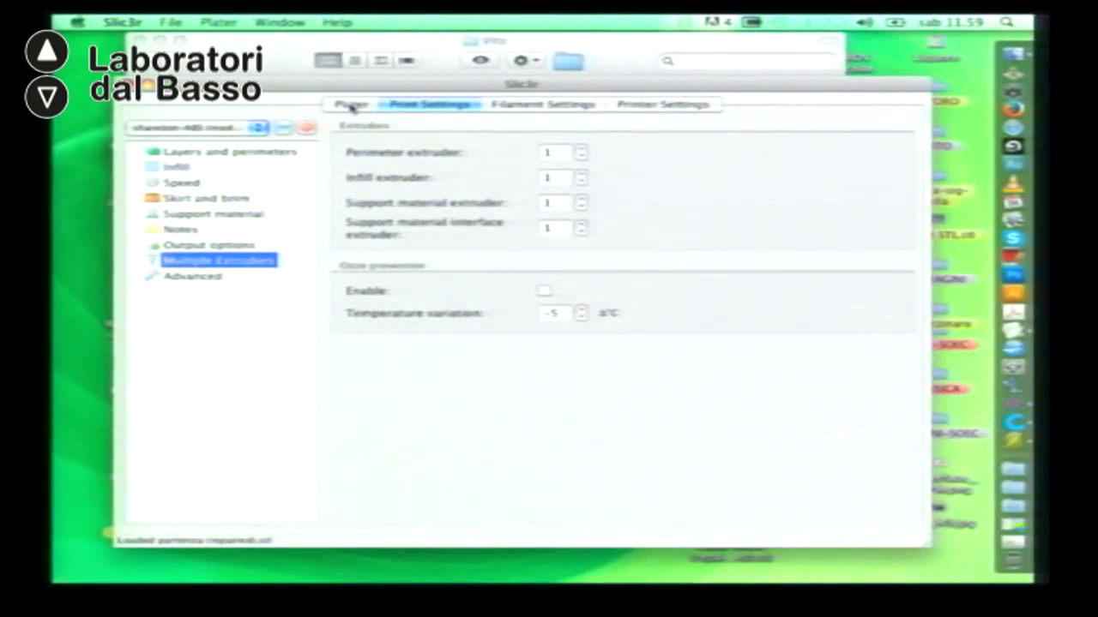
Step: On the plater, switch the print settings, filament and printer presets to sharebot-PLA, discarding the unsaved preset changes
click(350, 105)
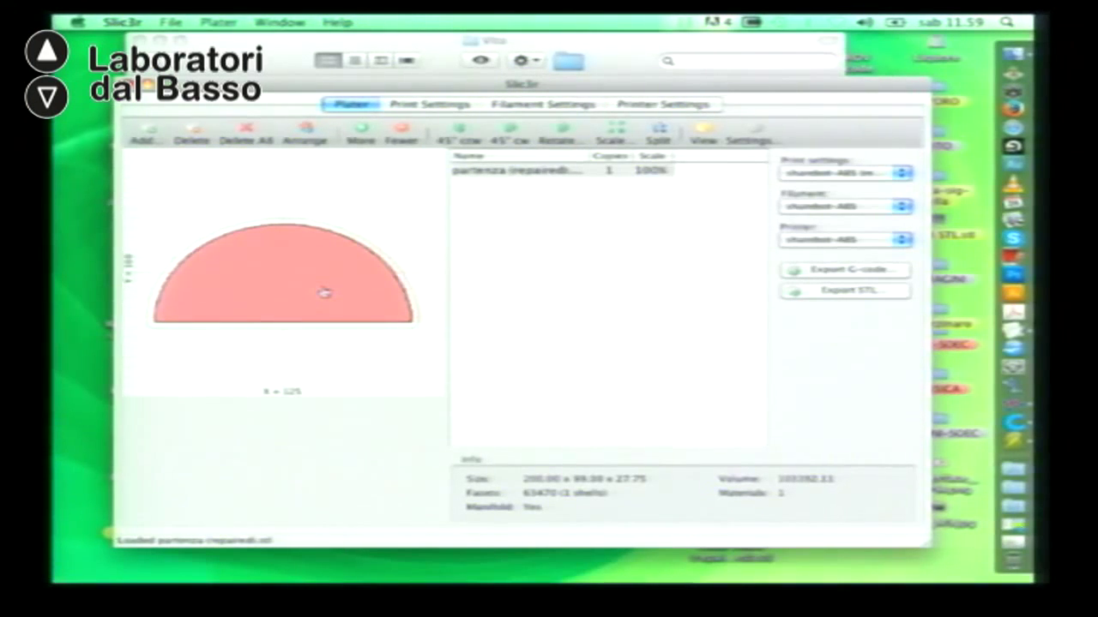
click(856, 176)
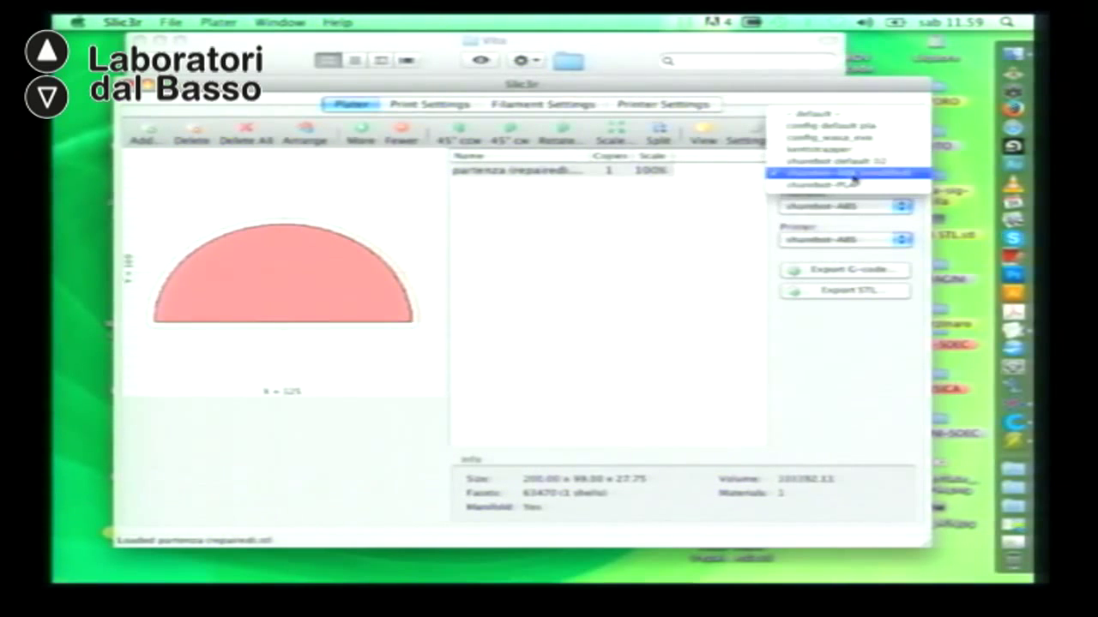
click(842, 184)
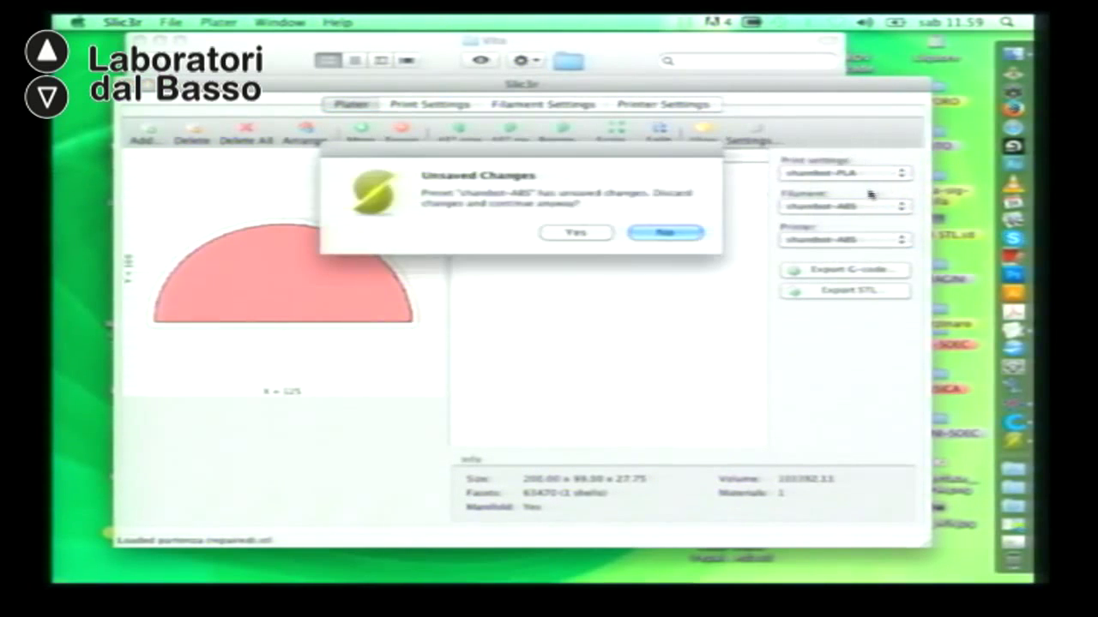
click(572, 236)
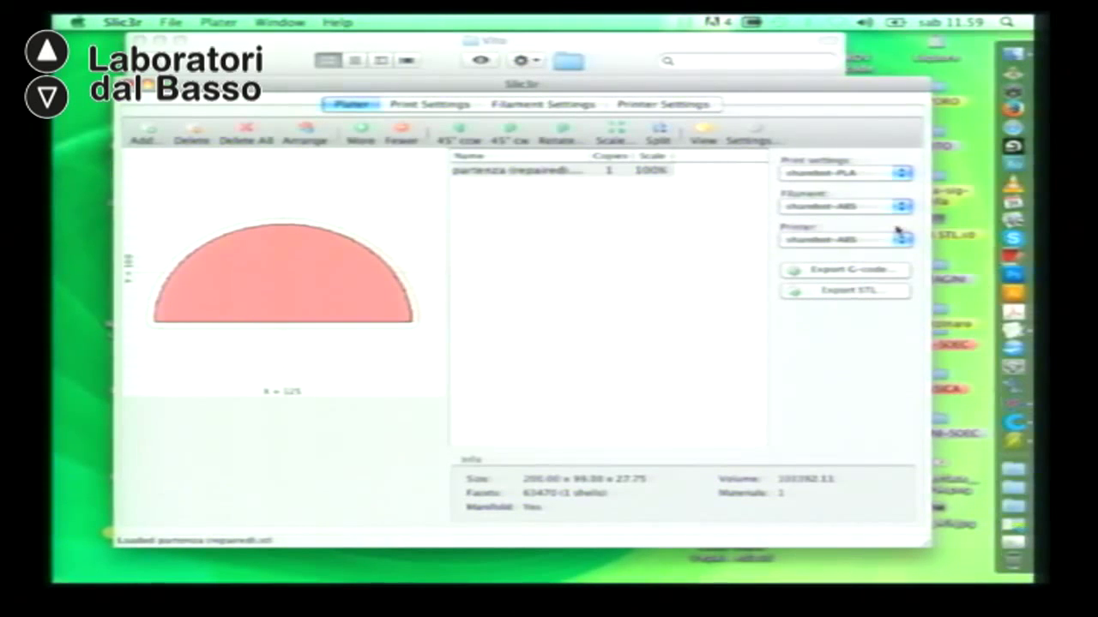
click(868, 210)
click(865, 218)
click(855, 239)
click(849, 252)
Step: Inspect the arched part in the 3D preview from low side angles and from above, and close the preview
double_click(297, 252)
drag(557, 376, 615, 335)
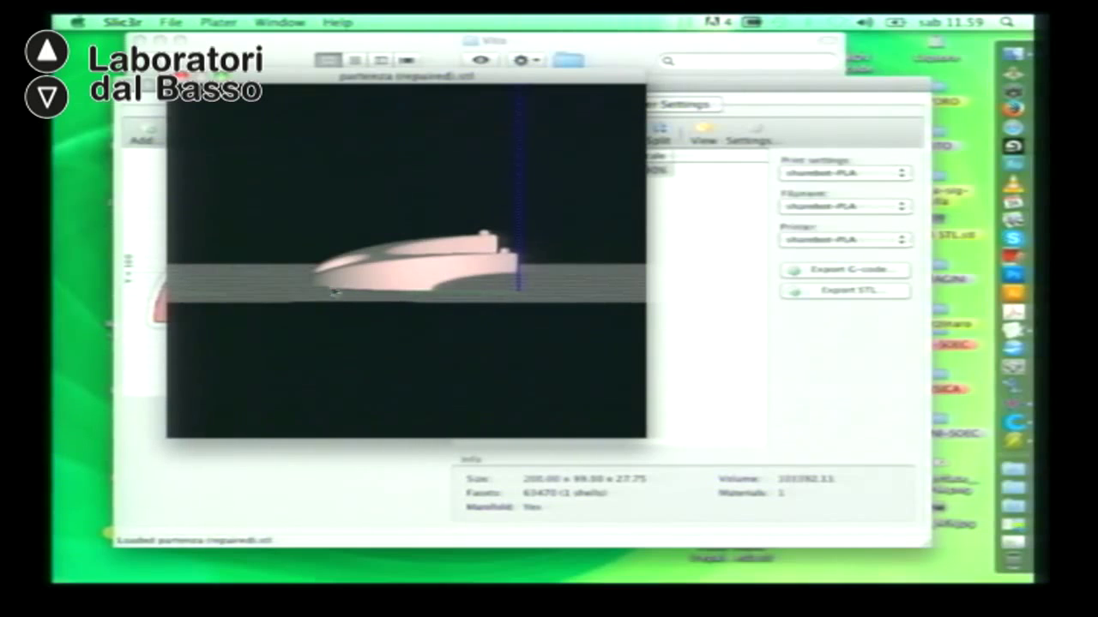
drag(302, 283, 360, 312)
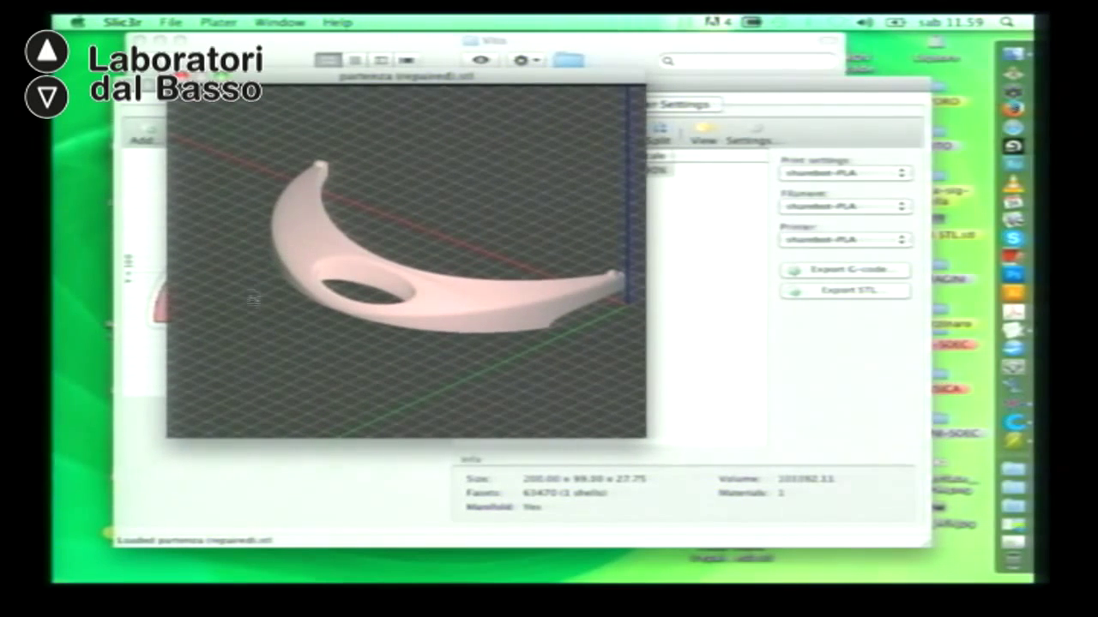
drag(561, 348, 497, 328)
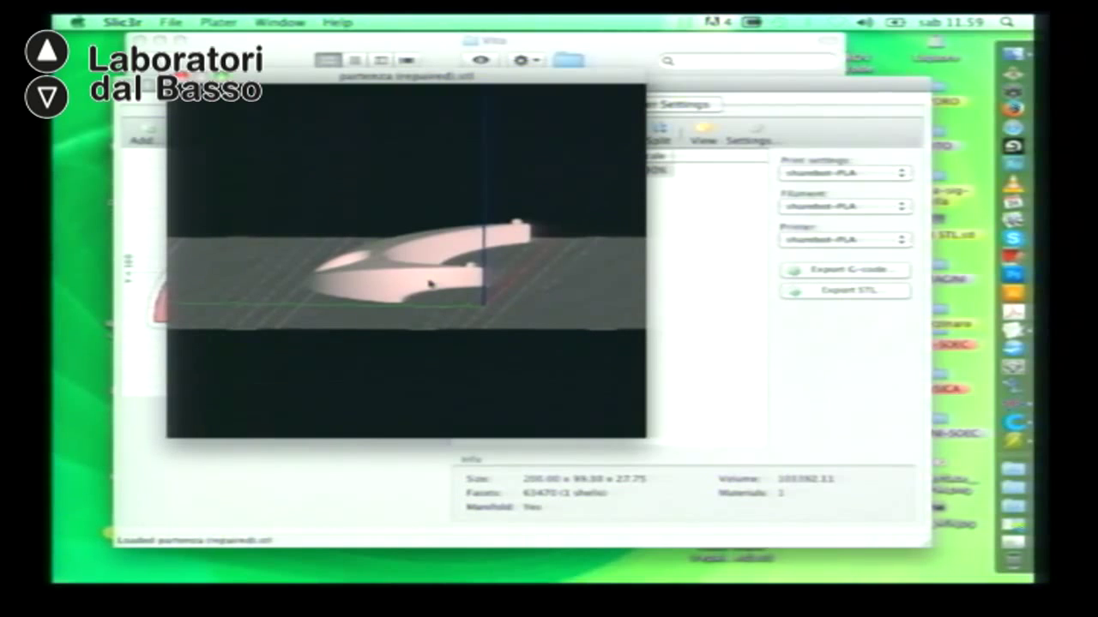
click(179, 77)
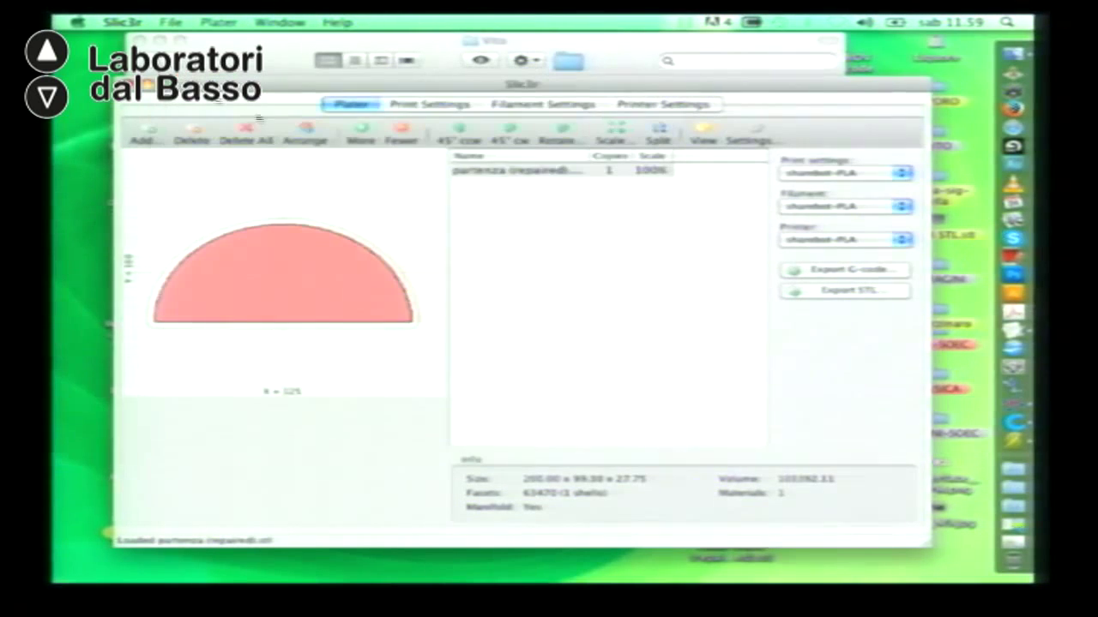
Step: Check the support material options in the print settings, and inspect the arched part in the 3D preview from an angled view
click(424, 105)
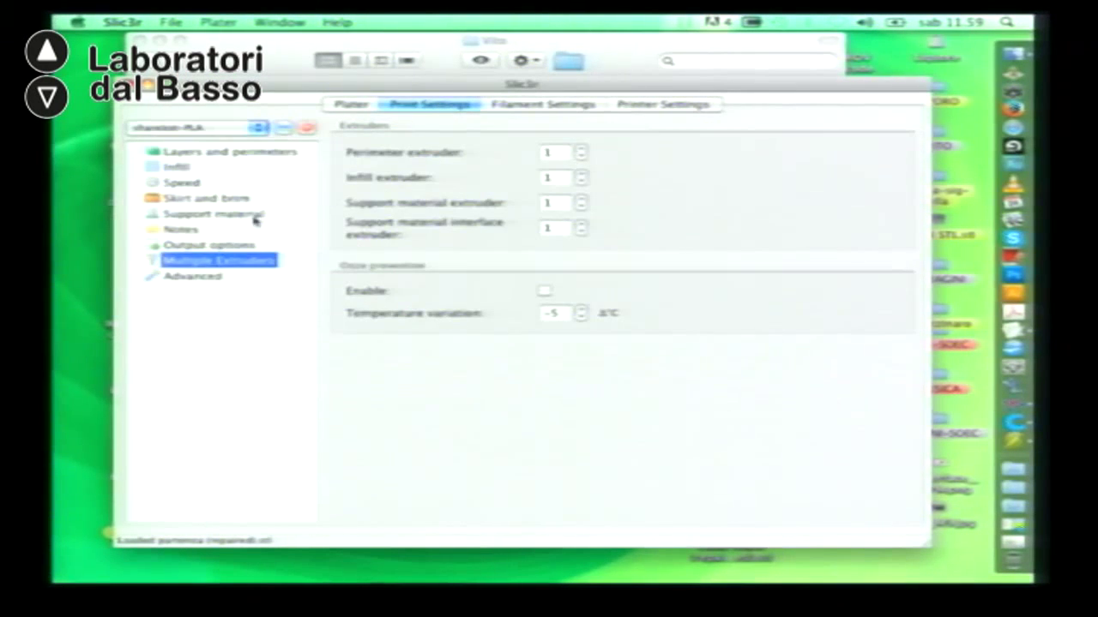
click(214, 215)
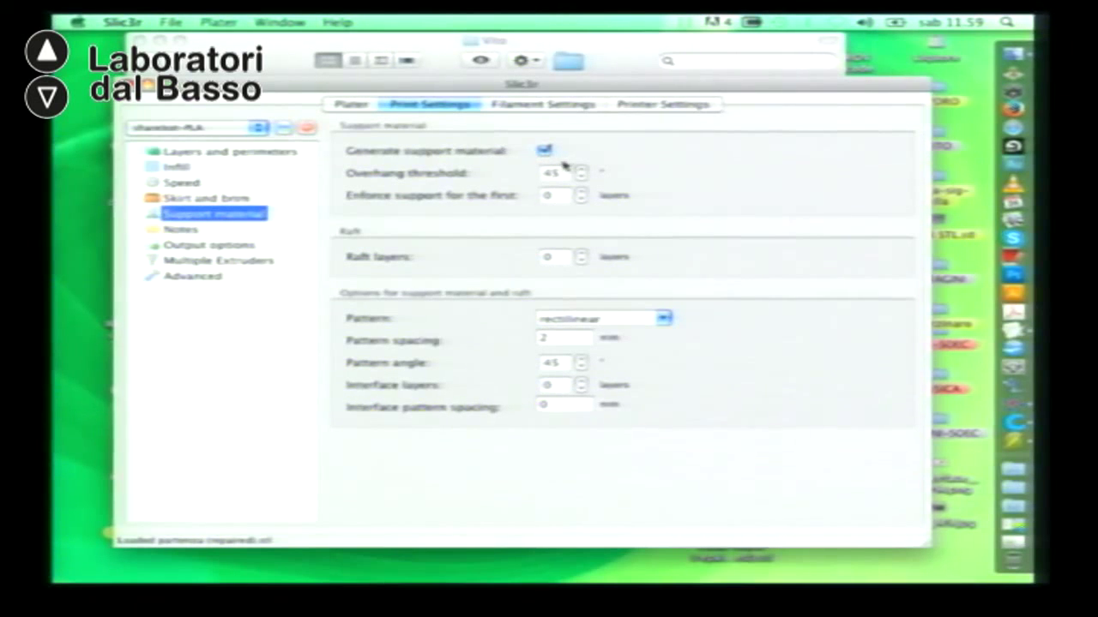
click(364, 104)
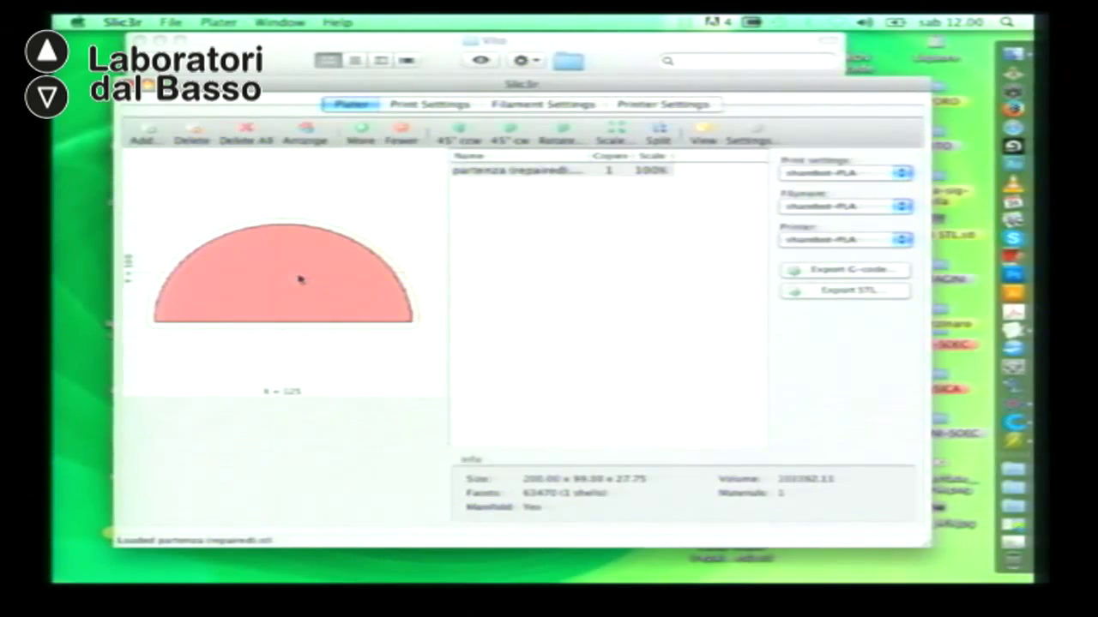
double_click(300, 279)
drag(324, 314, 387, 296)
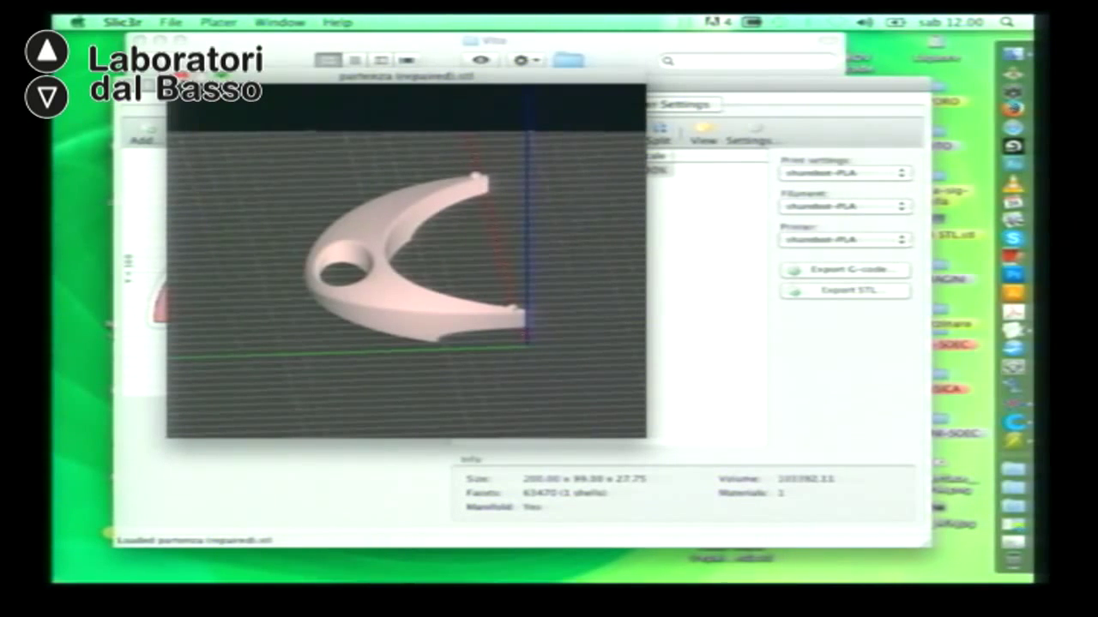
click(177, 76)
Step: Review the layer height, first layer height and minimum perimeters in the layers and perimeters print settings
click(410, 107)
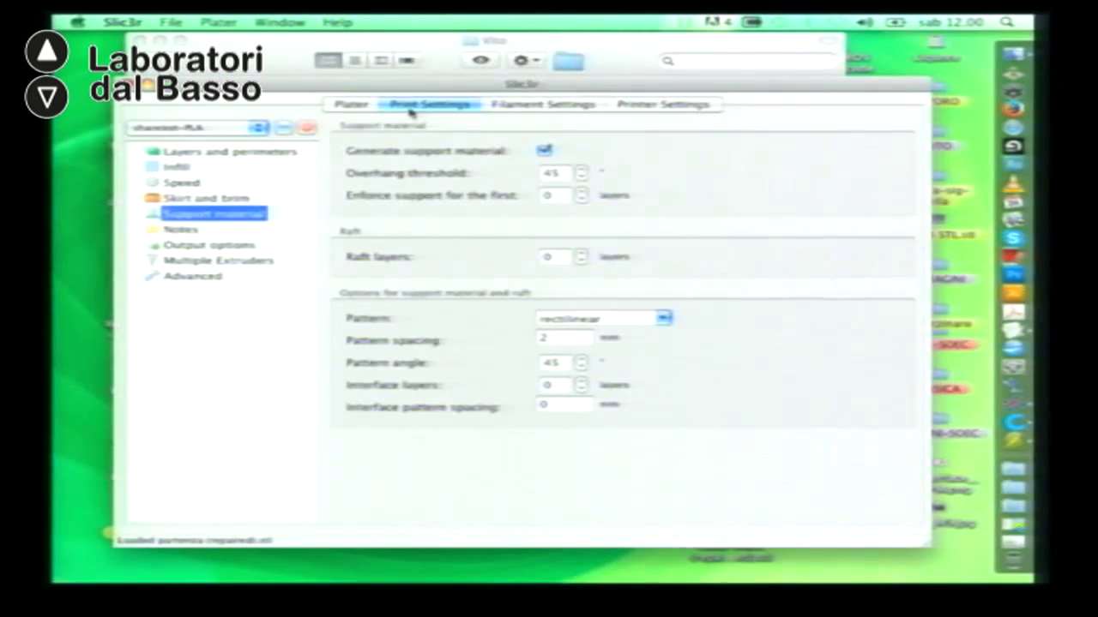
click(202, 153)
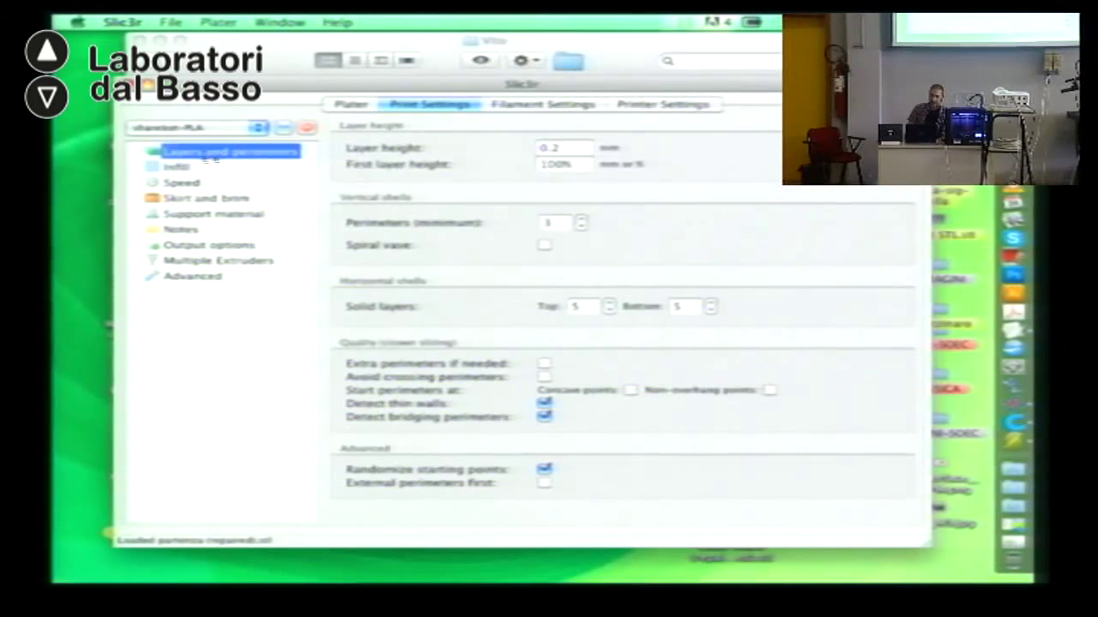
click(579, 164)
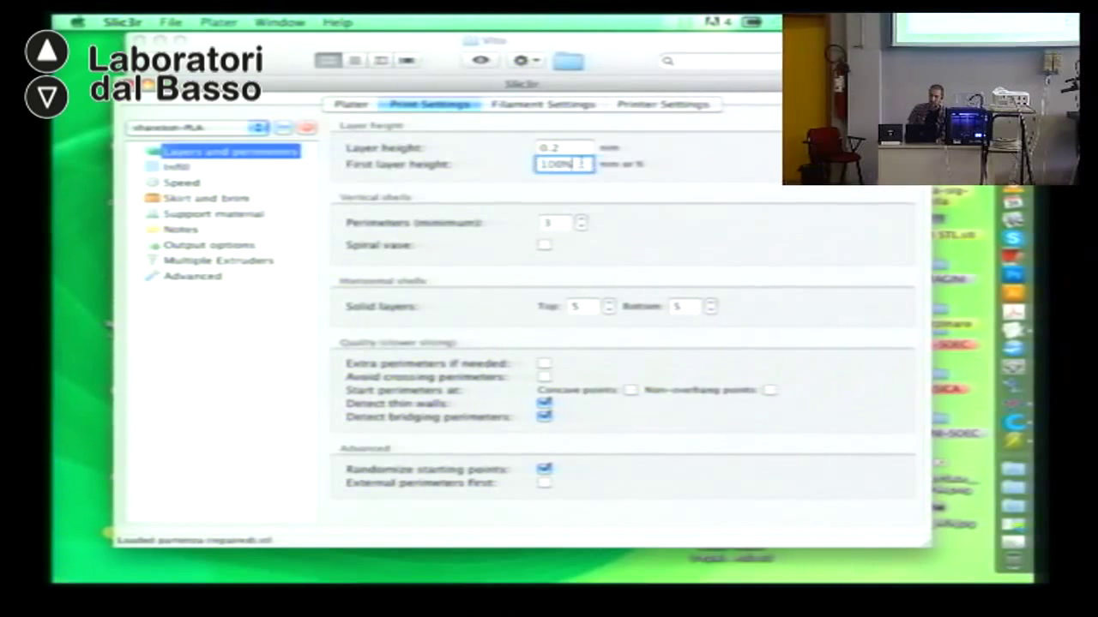
click(577, 151)
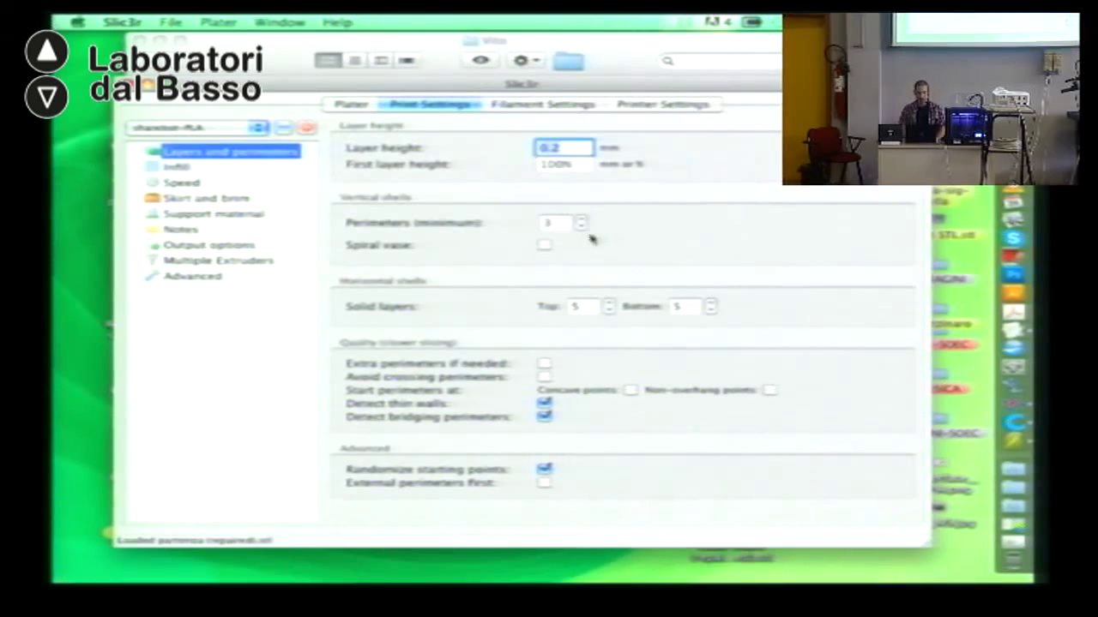
click(558, 222)
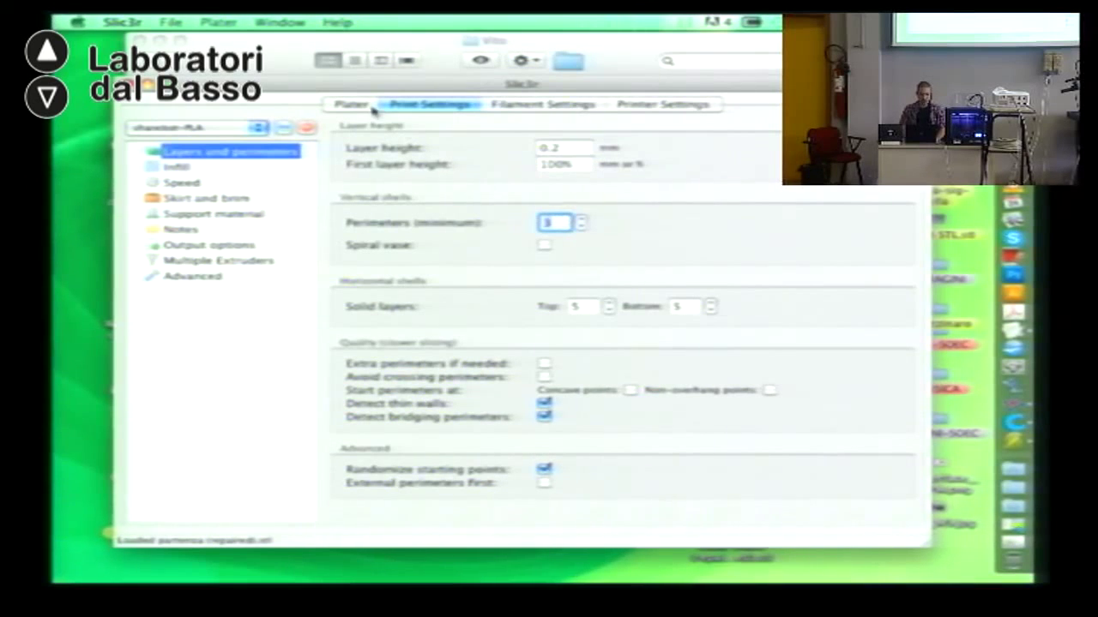